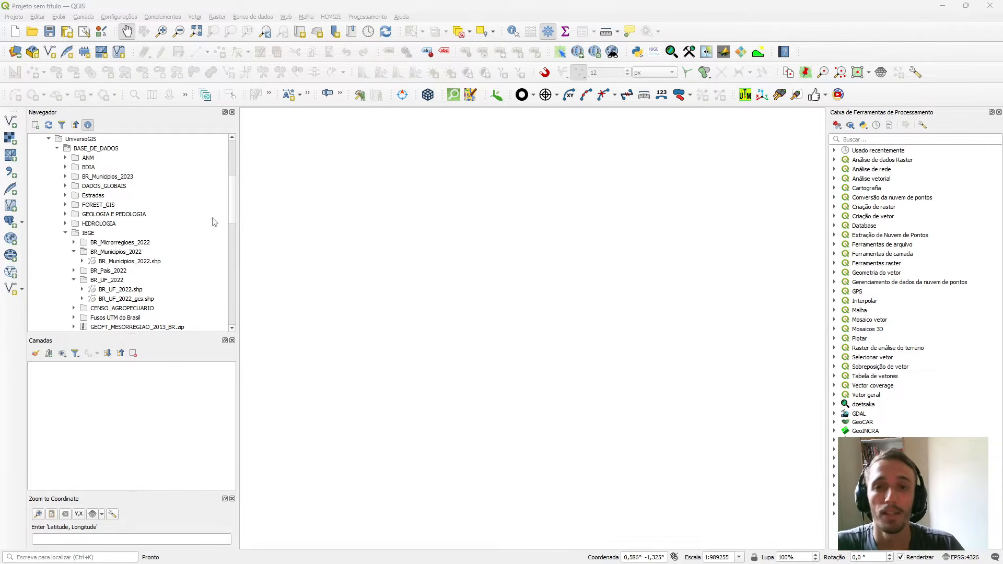
Add the BR_UF_2022.shp shapefile from the IBGE folder's BR_UF_2022 subfolder to the map.
scroll(121, 199, up, 5)
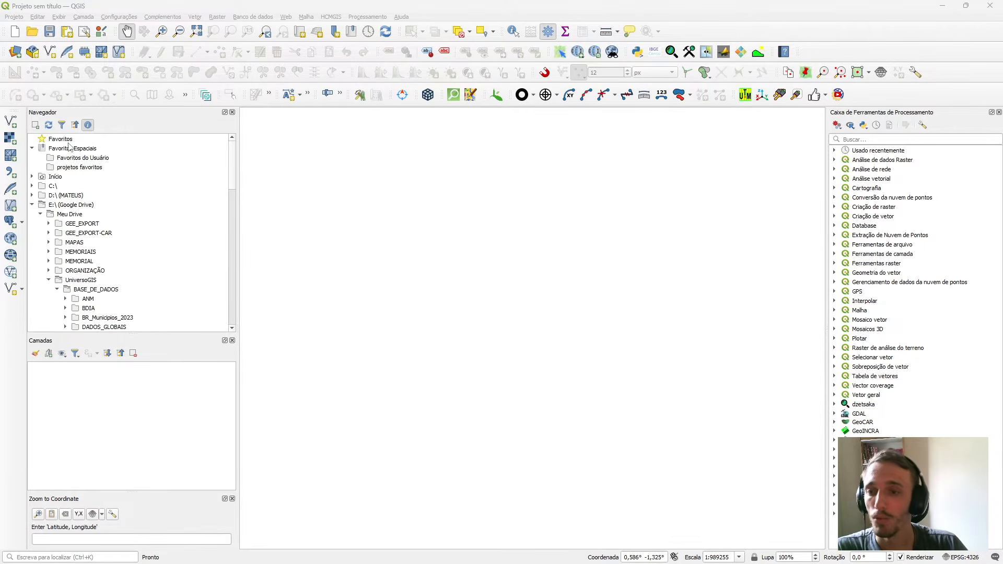
scroll(63, 170, down, 1)
scroll(78, 175, up, 1)
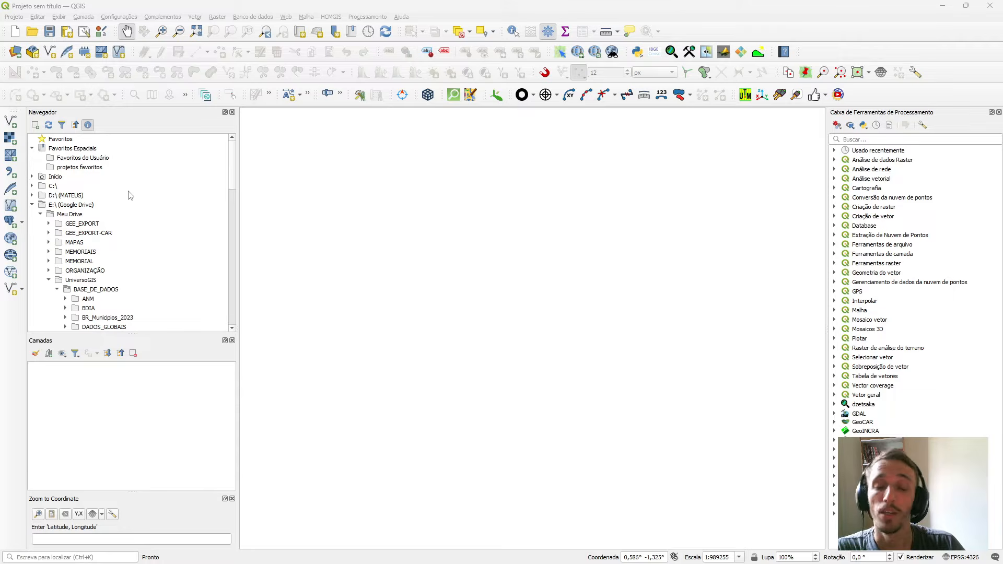
scroll(130, 195, down, 1)
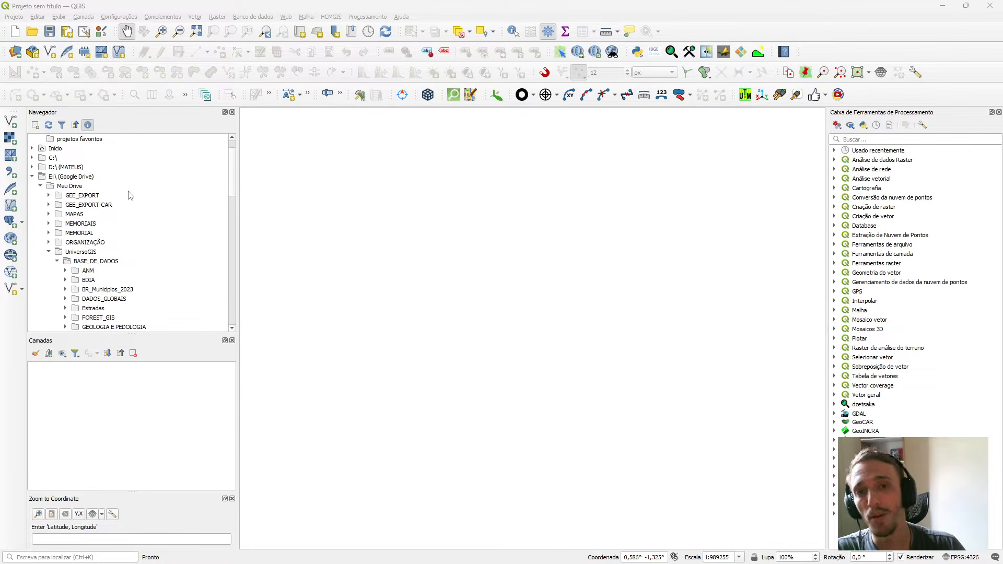
scroll(130, 199, down, 4)
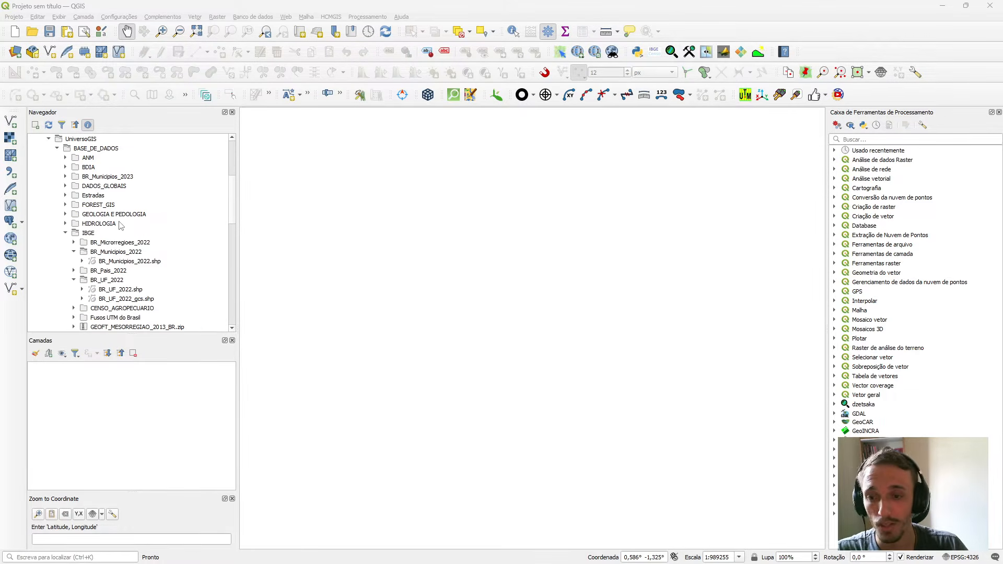
click(131, 291)
scroll(133, 250, down, 2)
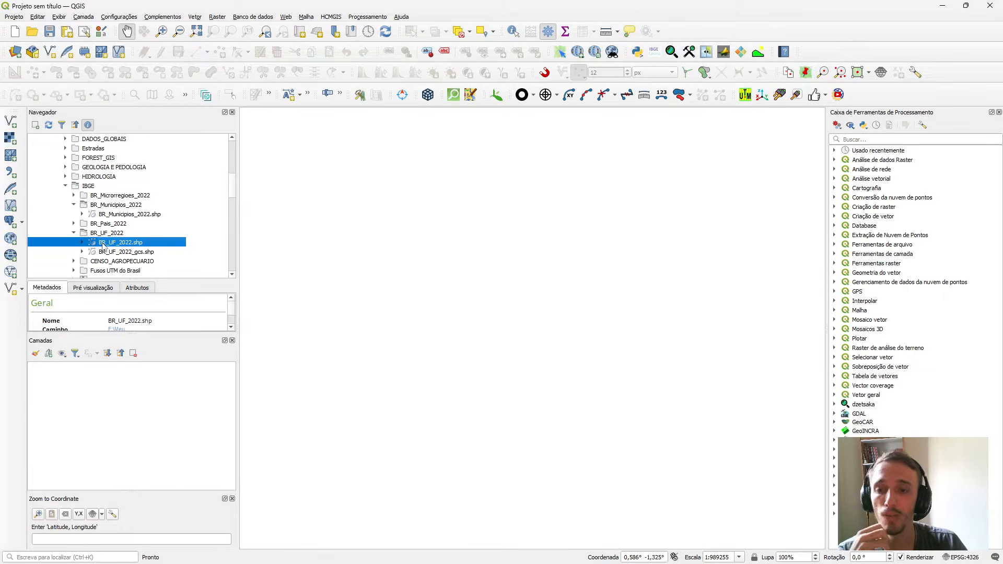
drag(104, 244, 424, 348)
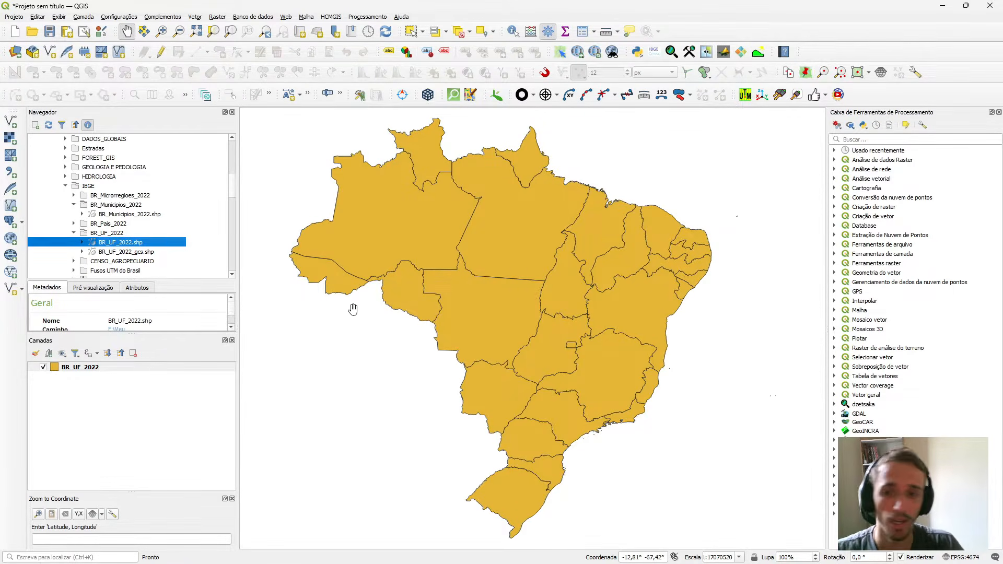
click(11, 124)
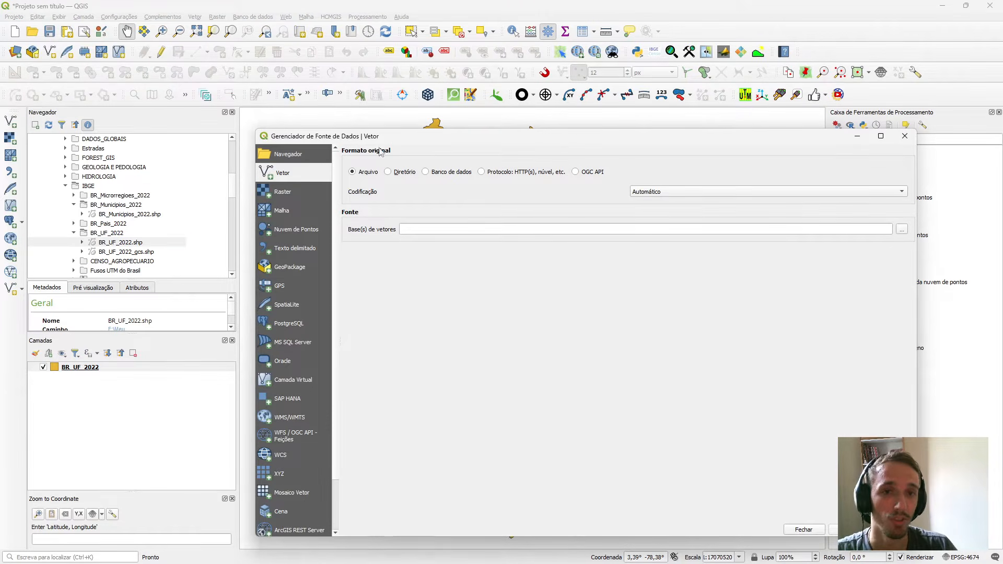
click(902, 230)
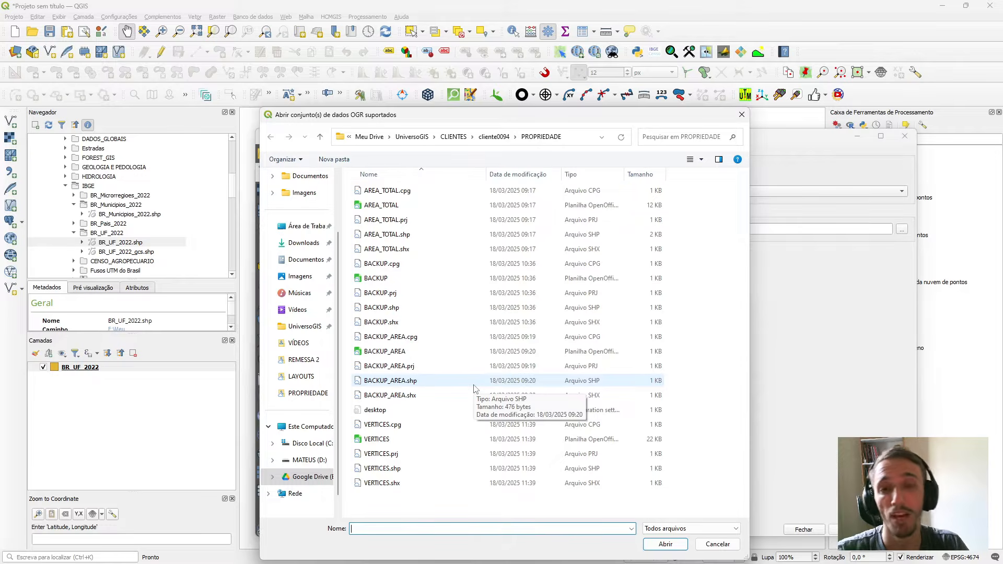
click(741, 114)
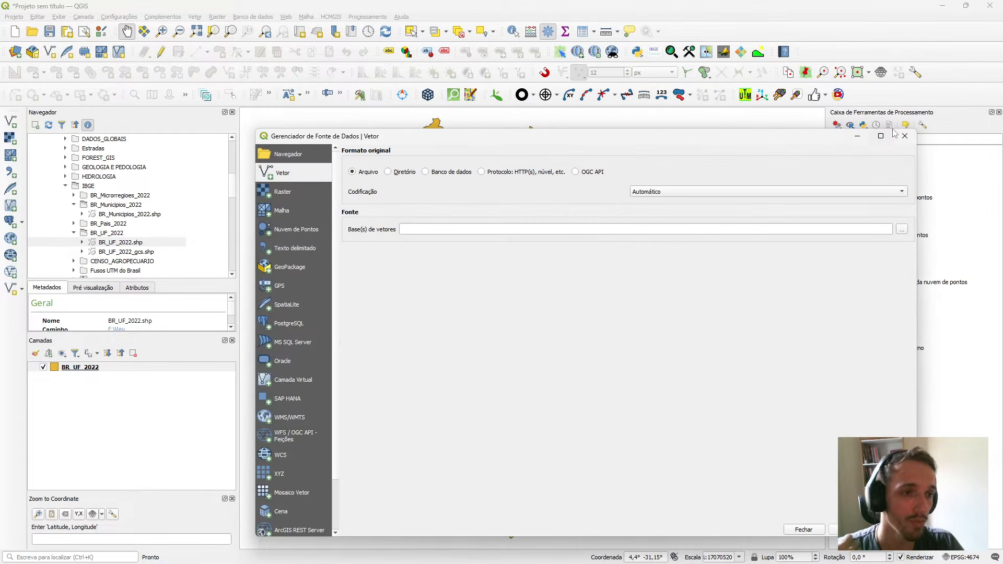
click(904, 136)
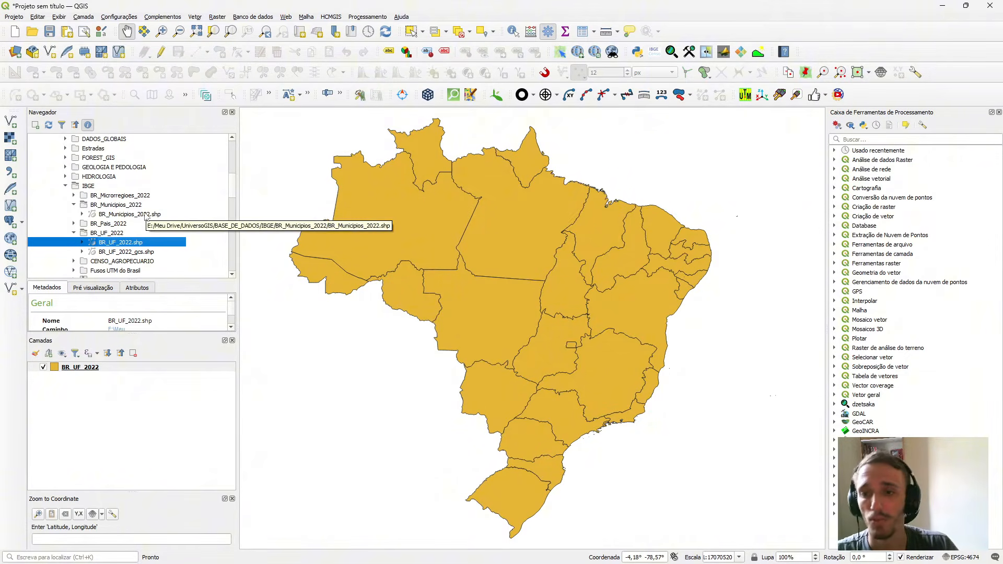
Add the BR_Municipios_2022.shp shapefile from the BR_Municipios_2022 folder to the project's layers.
click(122, 216)
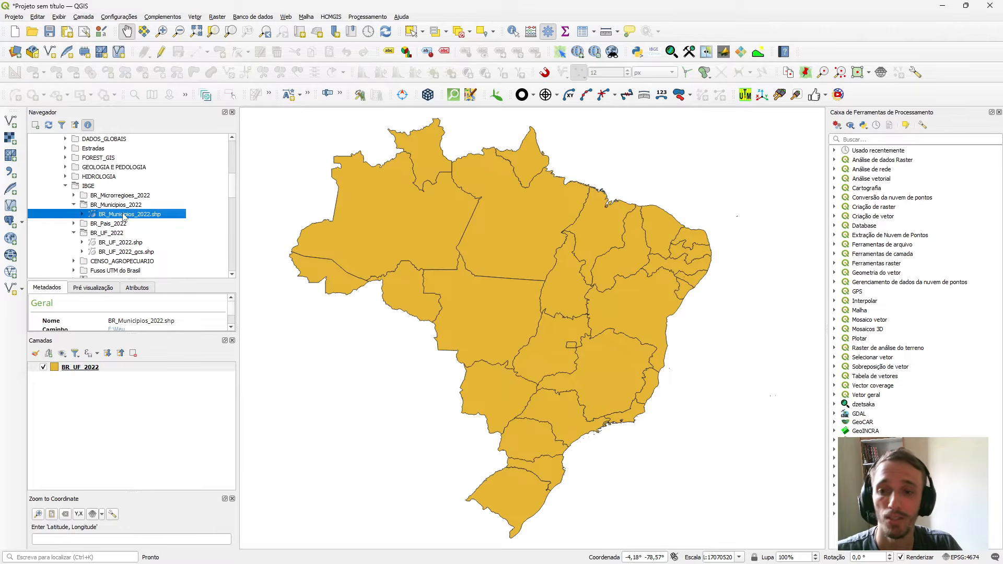
drag(124, 216, 134, 424)
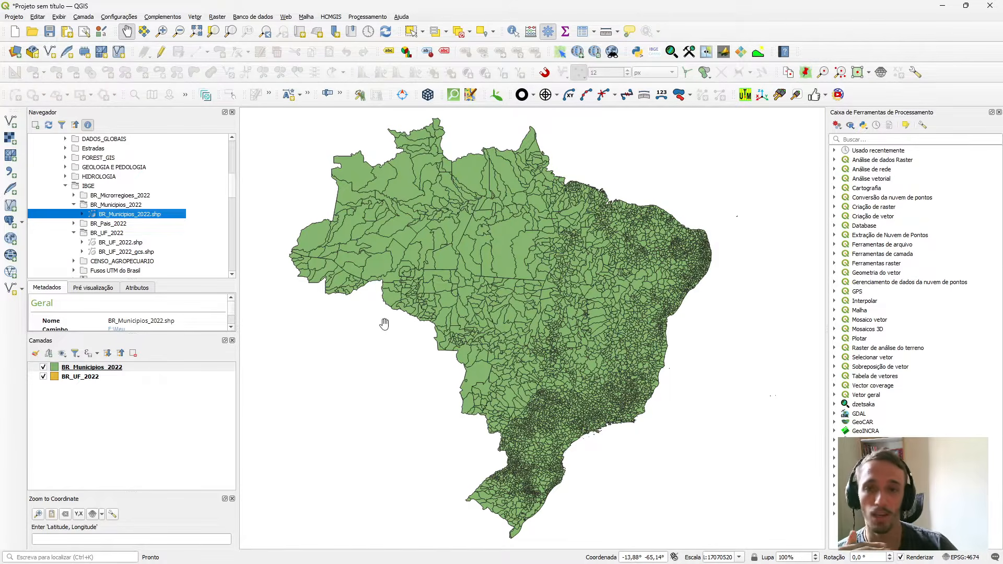
Move the BR_UF_2022 layer above BR_Municipios_2022, and return BR_Municipios_2022 to the top of the layer order.
click(87, 377)
click(93, 369)
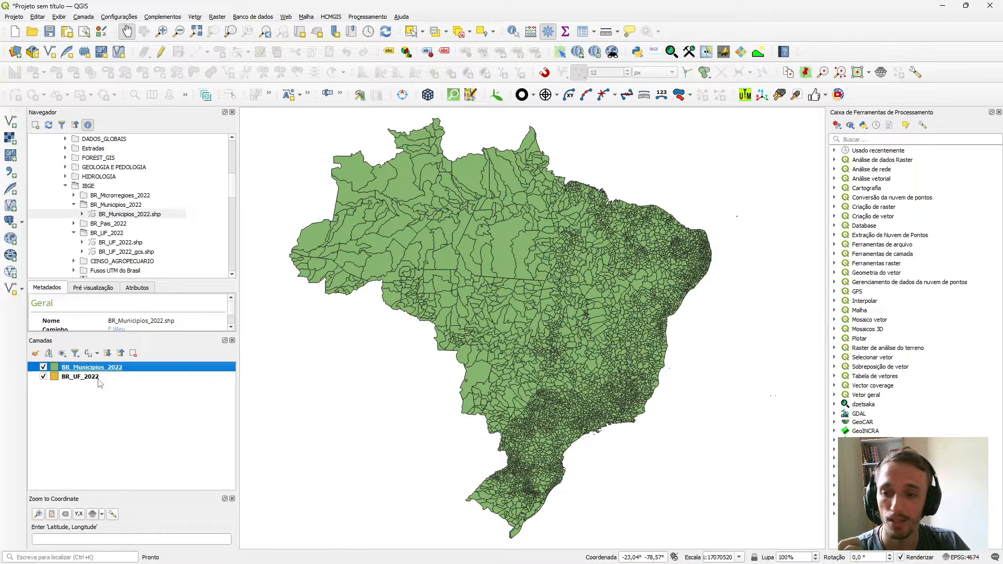
click(99, 379)
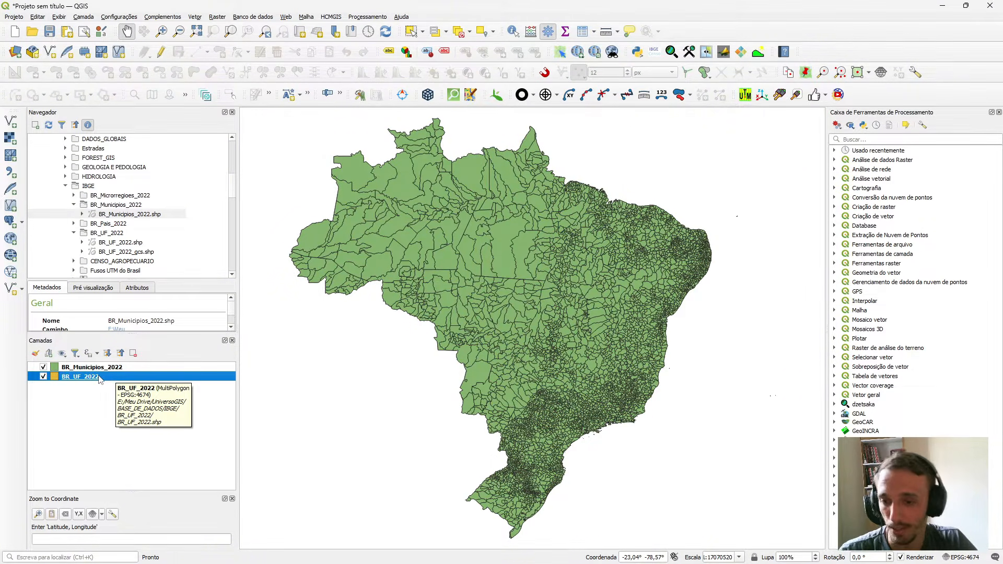
drag(99, 378, 113, 365)
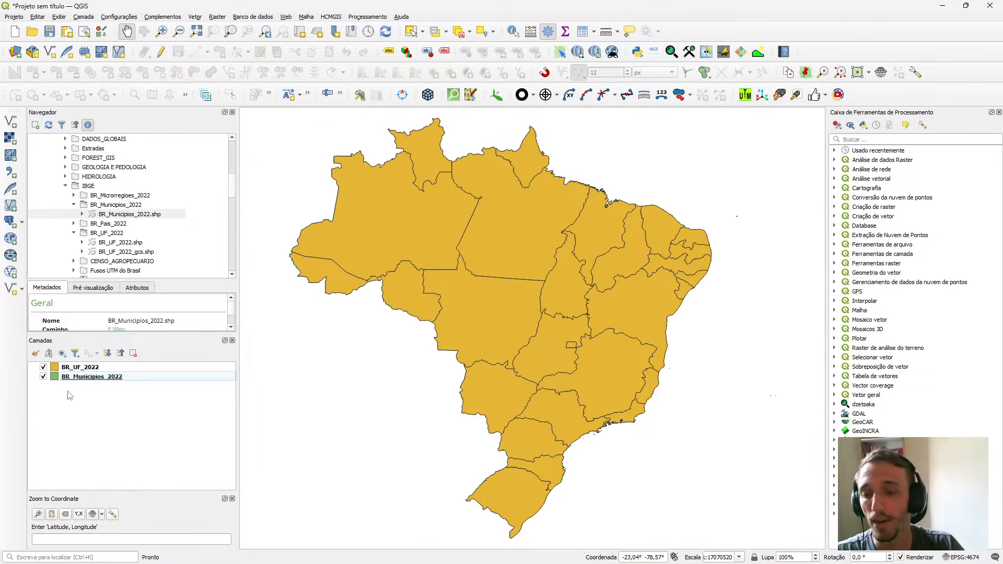
drag(48, 382, 52, 368)
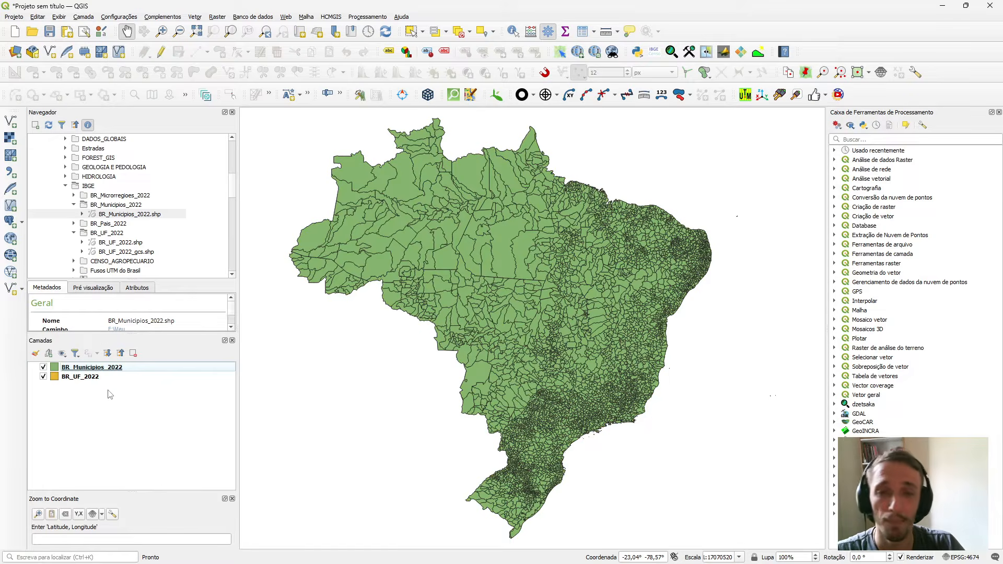
Hide the BR_Municipios_2022 layer and place it in a new layer group named MUNICIPIOS.
click(44, 367)
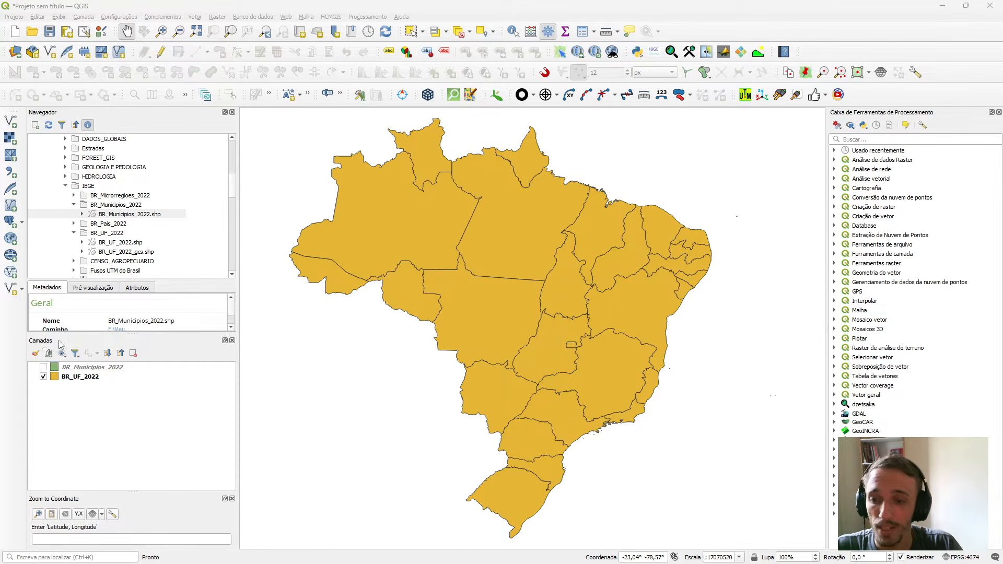
click(49, 353)
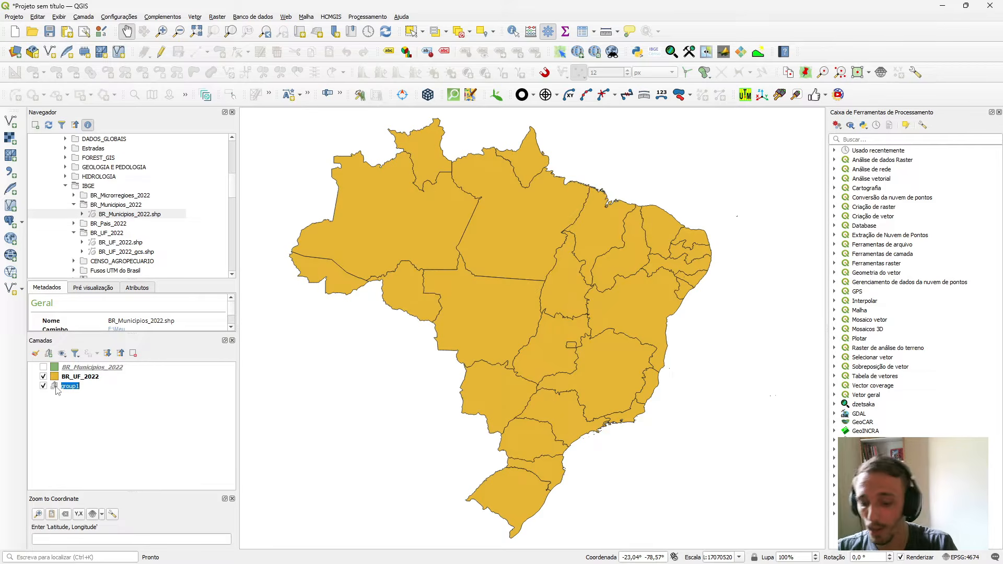
text(MUNICIPIOS)
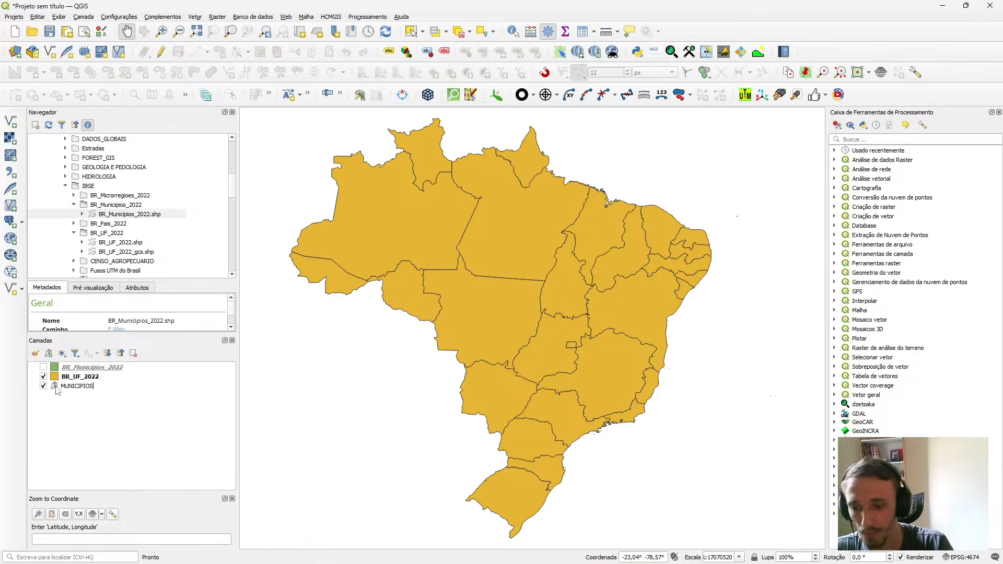
key(Return)
click(71, 374)
click(68, 367)
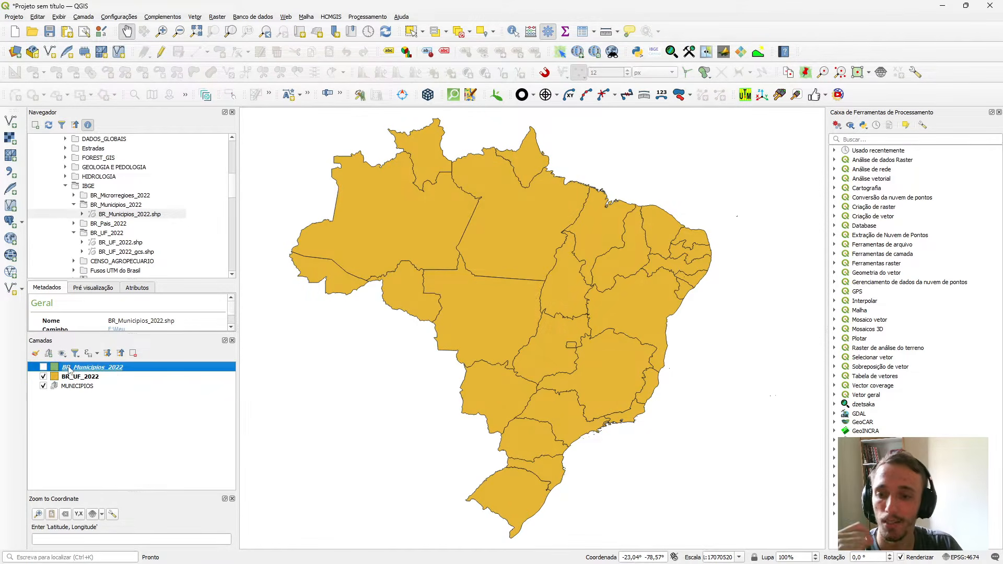
drag(110, 366, 117, 388)
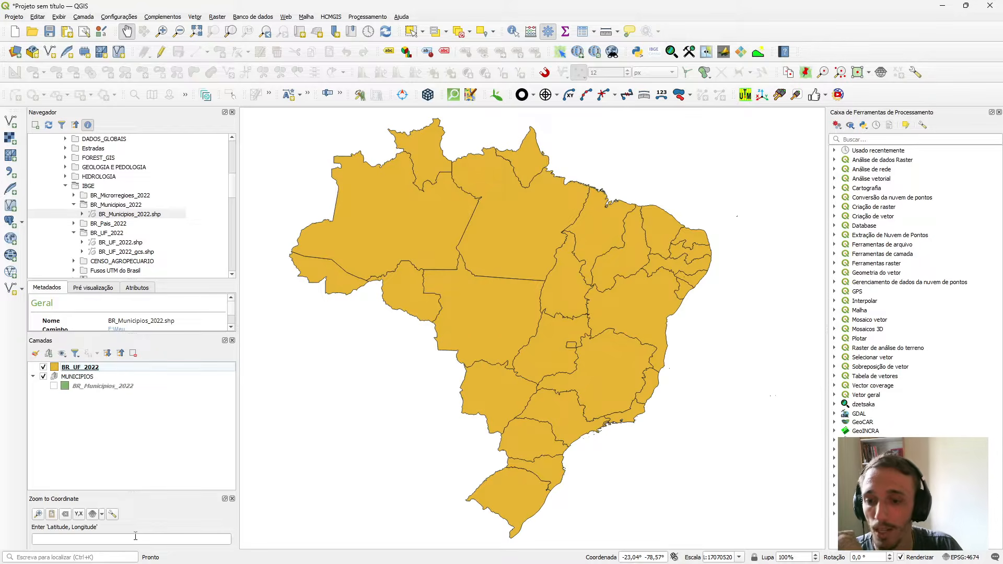
Create a layer group named ESTADOS and move the BR_UF_2022 layer into it.
click(49, 354)
text(E)
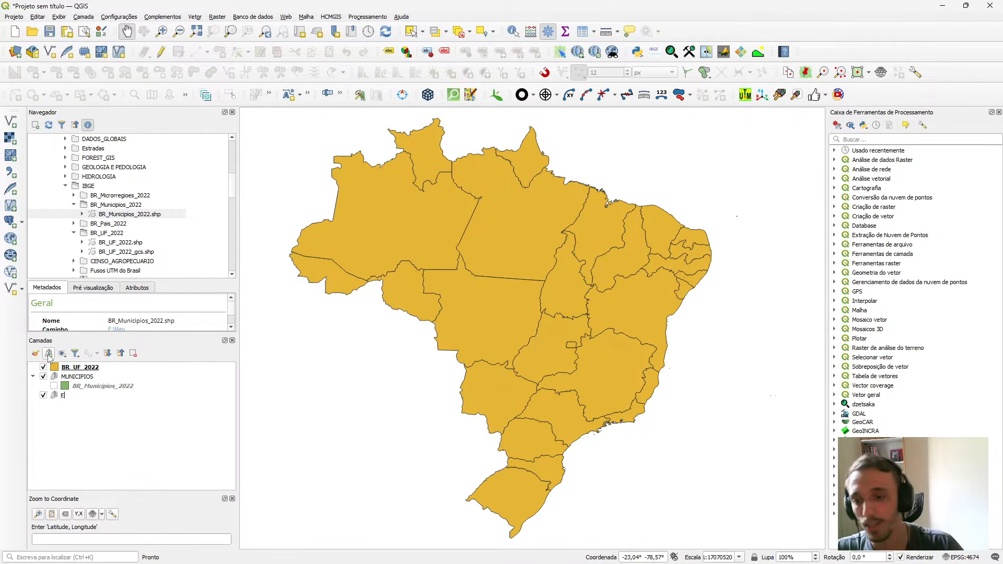
text(STADOS)
key(Return)
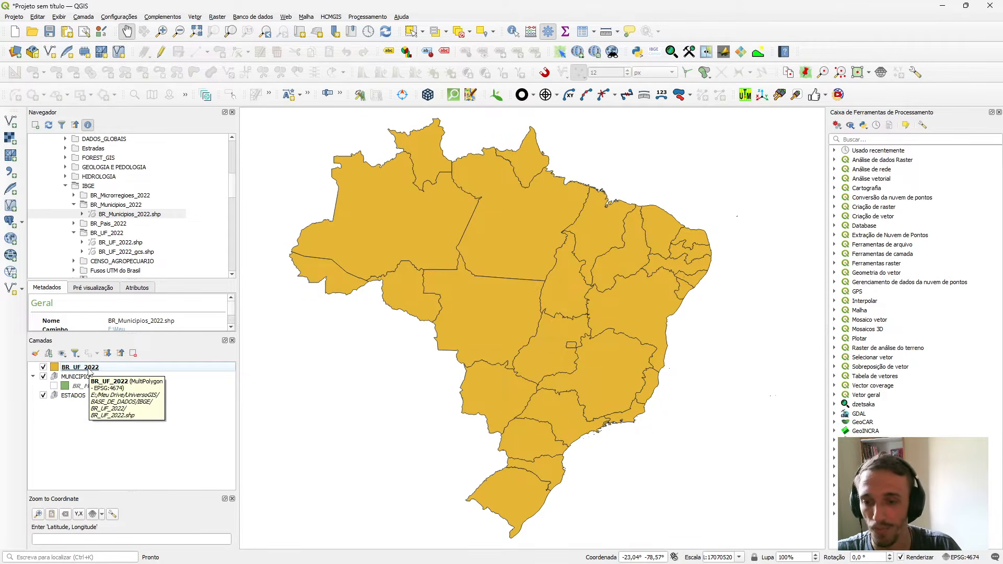
drag(90, 371, 76, 396)
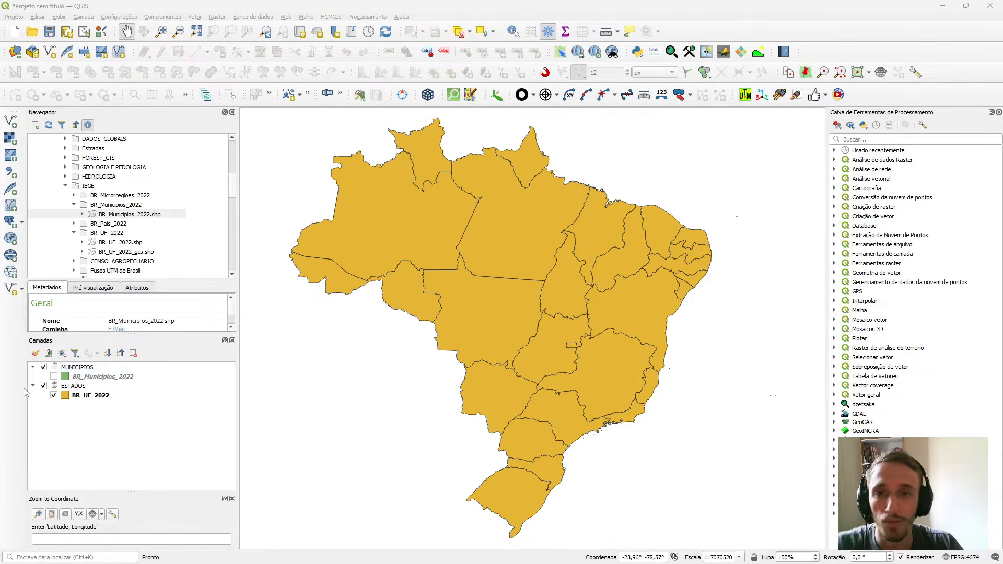
Show the BR_Municipios_2022 layer, hide BR_UF_2022, and inspect the municipality boundaries in southeastern Brazil.
click(54, 377)
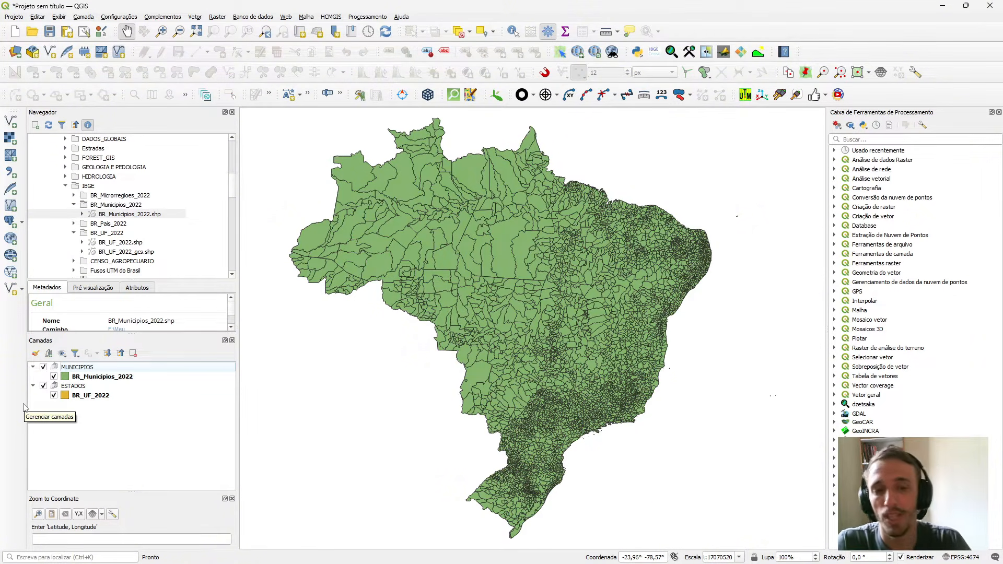
scroll(509, 432, up, 2)
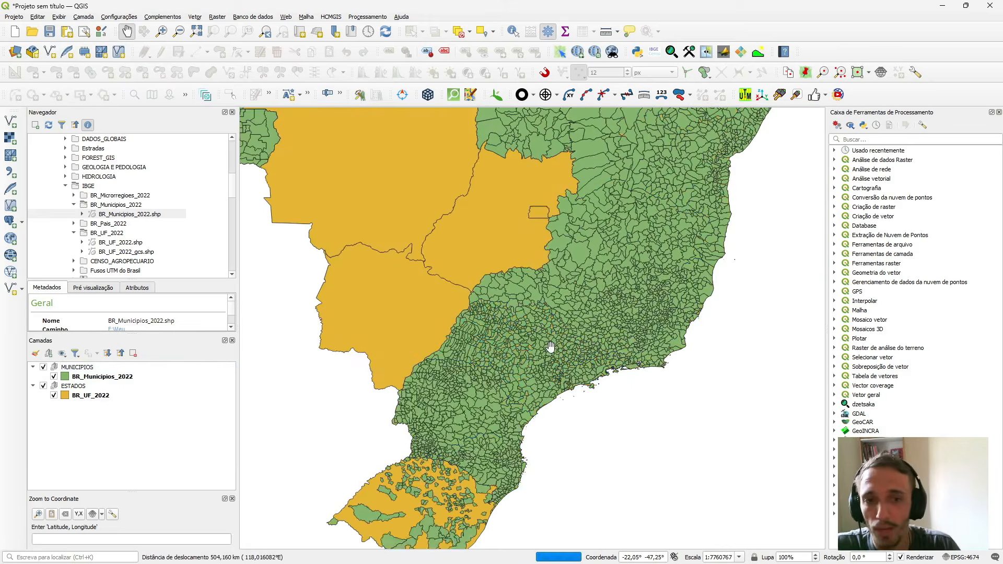
click(54, 396)
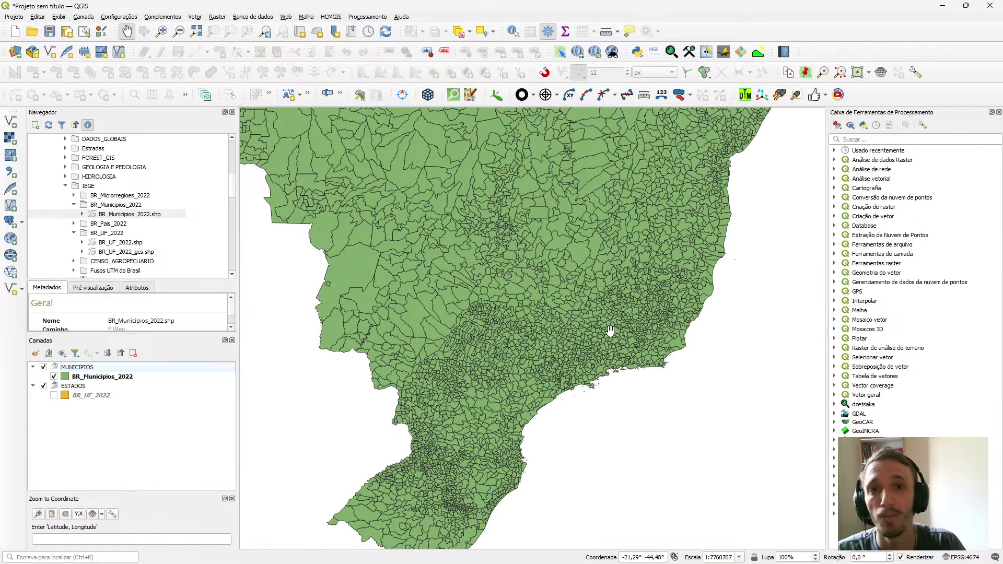
scroll(610, 331, up, 1)
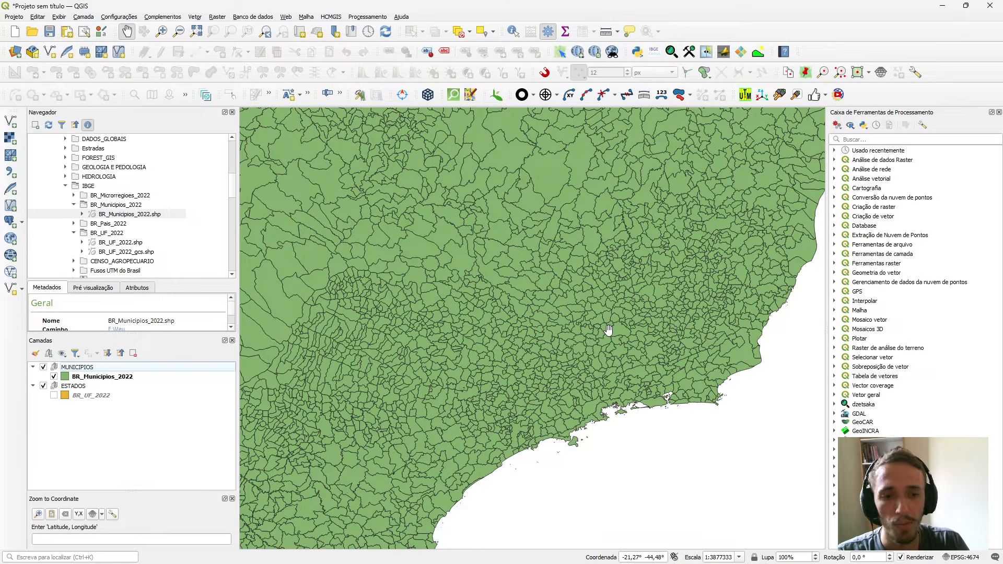
scroll(509, 392, up, 1)
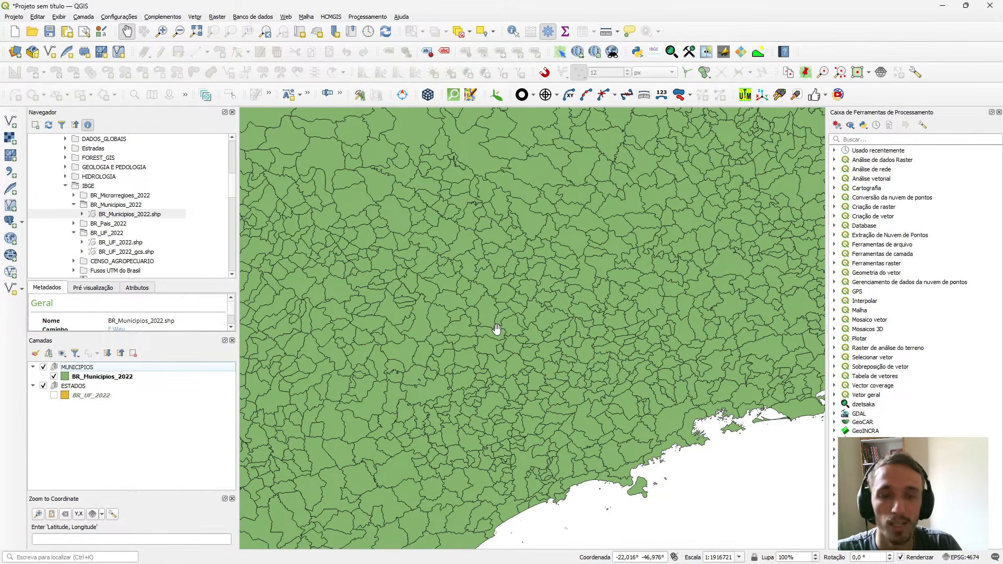
scroll(497, 329, down, 1)
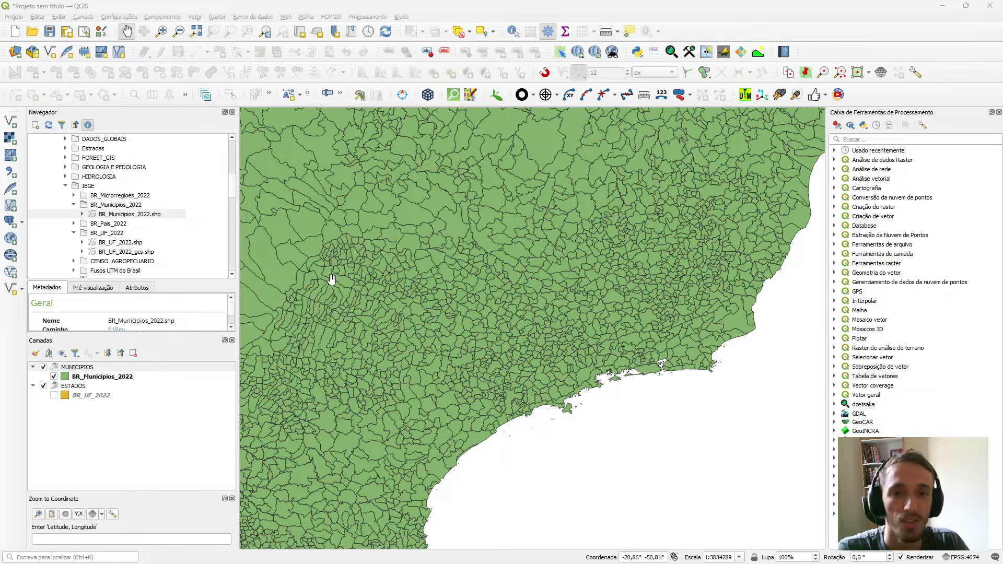
View the Select Features by Value form for the BR_Municipios_2022 layer and close it without selecting anything.
click(87, 367)
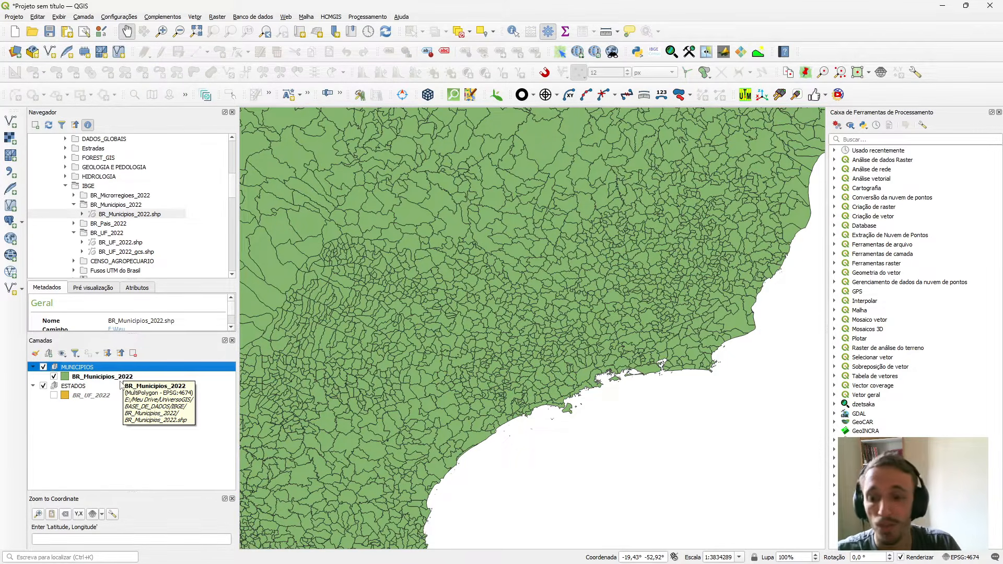
click(106, 377)
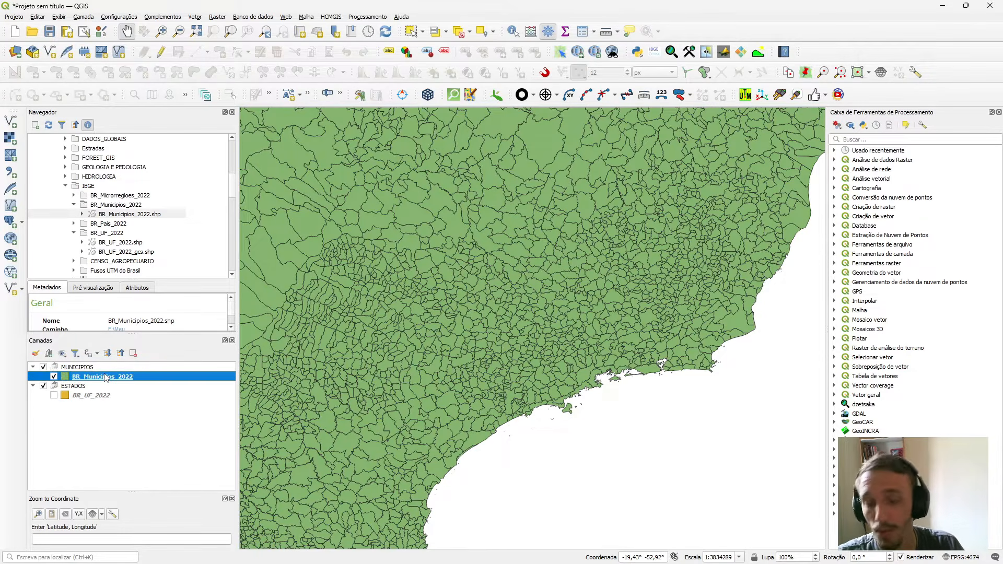
click(435, 31)
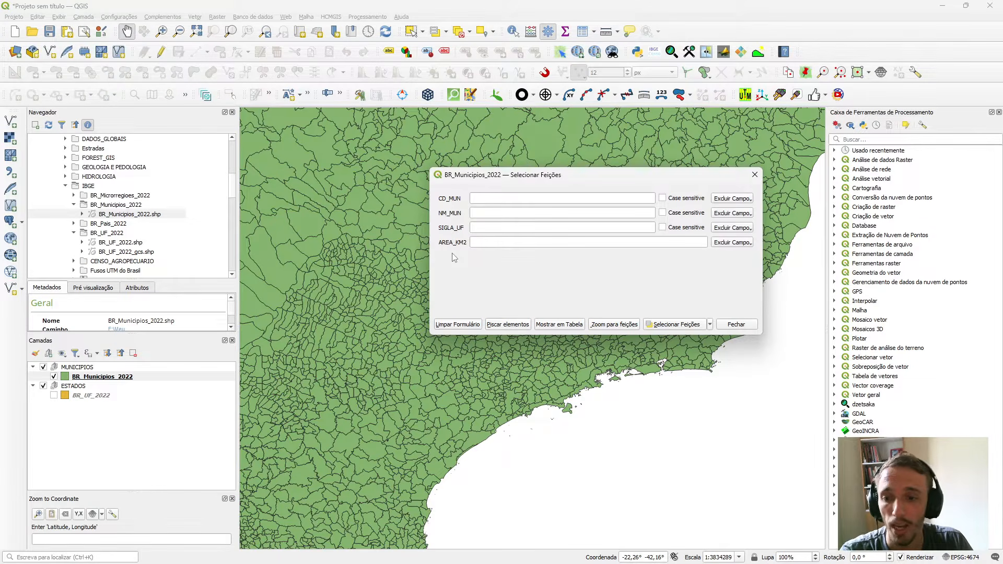
click(754, 175)
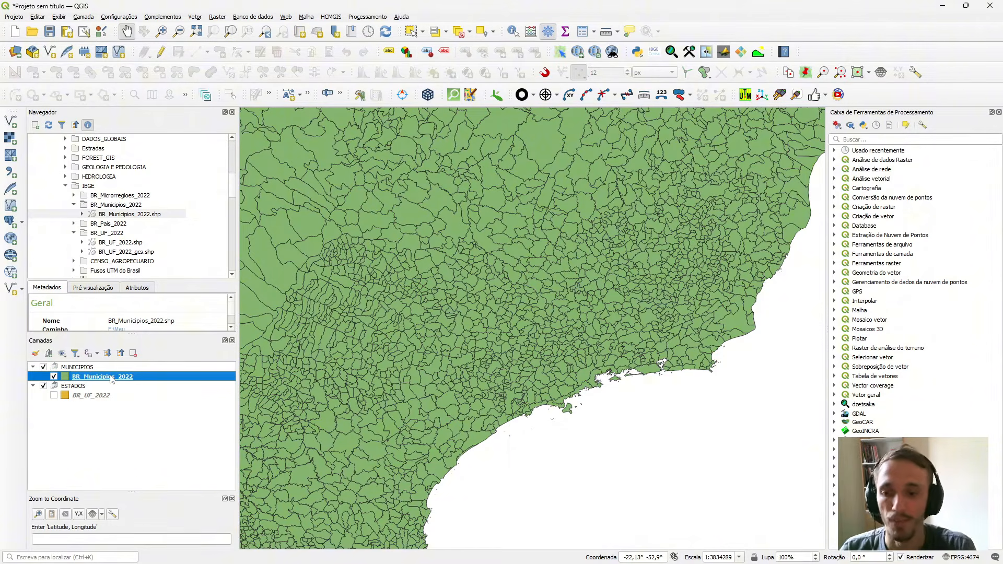
Open the attribute table of the BR_Municipios_2022 layer to examine its fields.
key(F6)
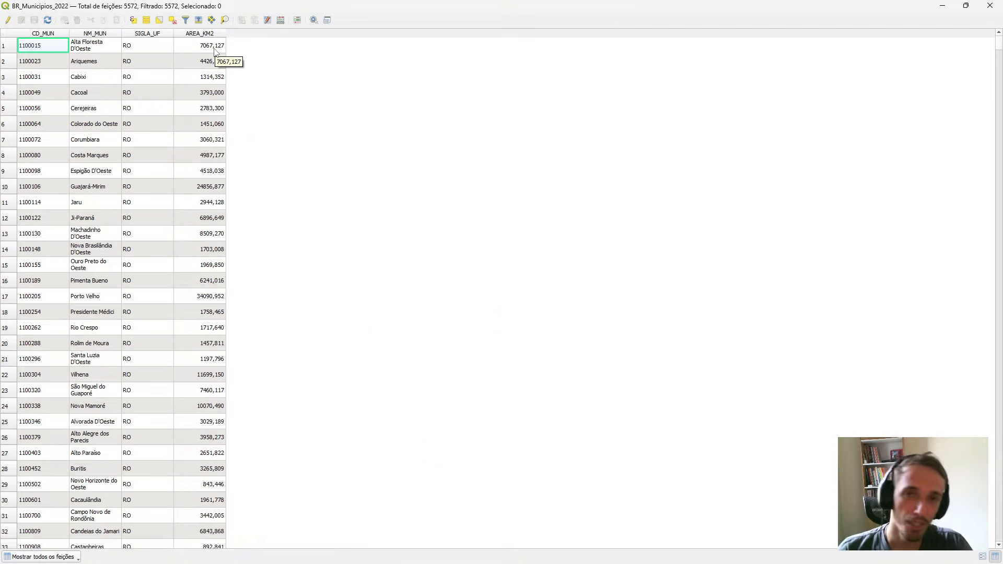
Close the attribute table and select the BR_Municipios_2022 features whose NM_MUN contains São Paulo, using Select Features by Value.
click(989, 5)
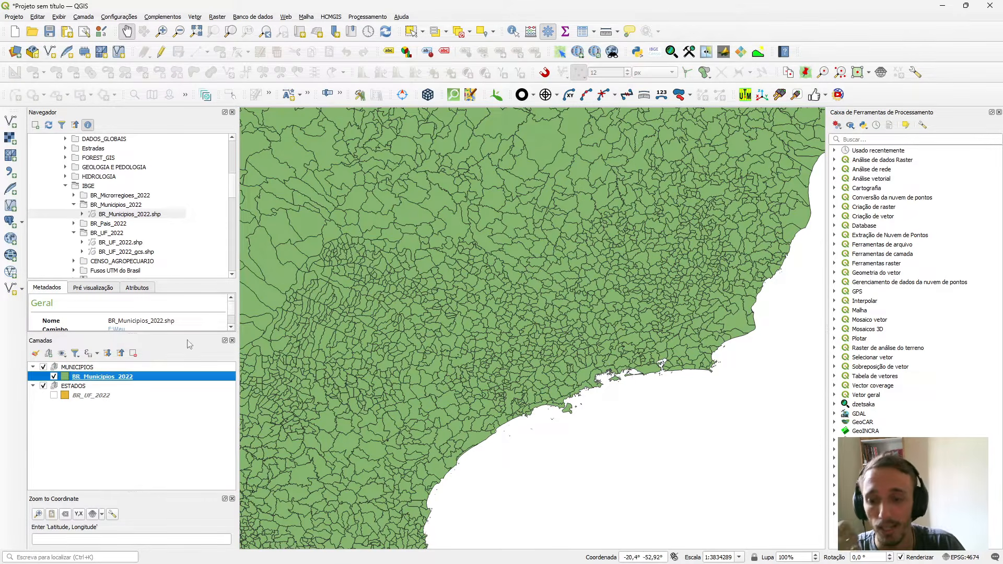
click(434, 32)
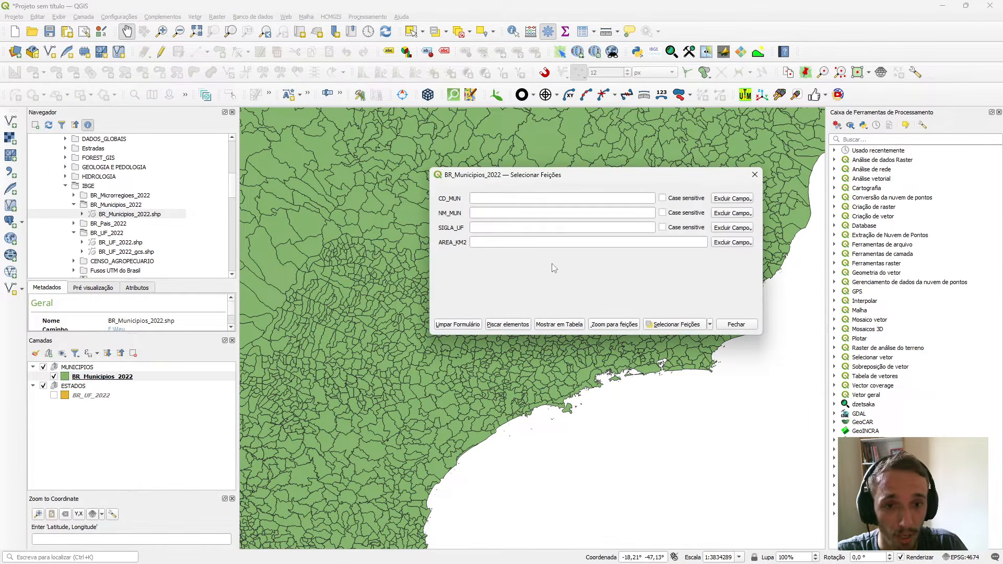
click(492, 213)
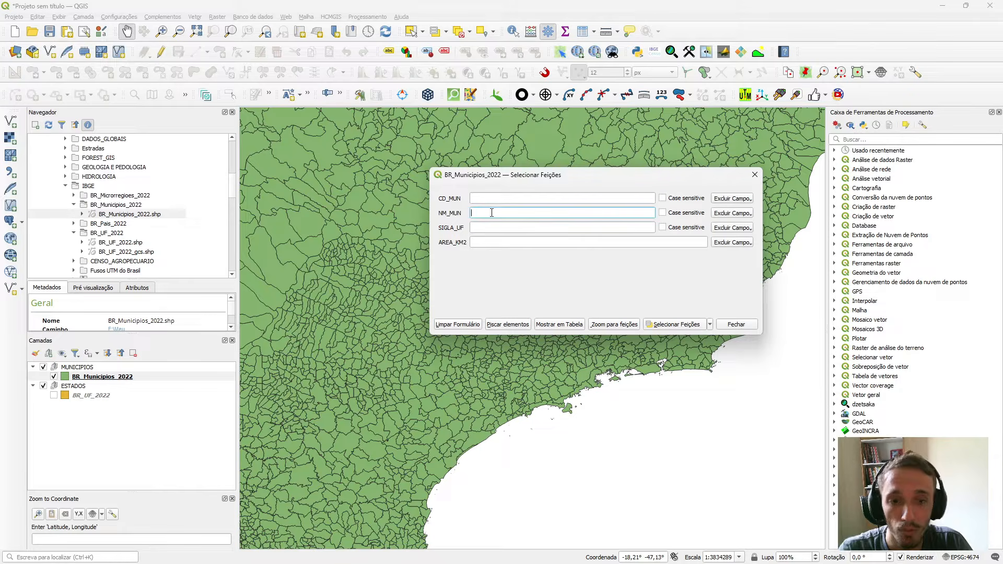
text(SÃO)
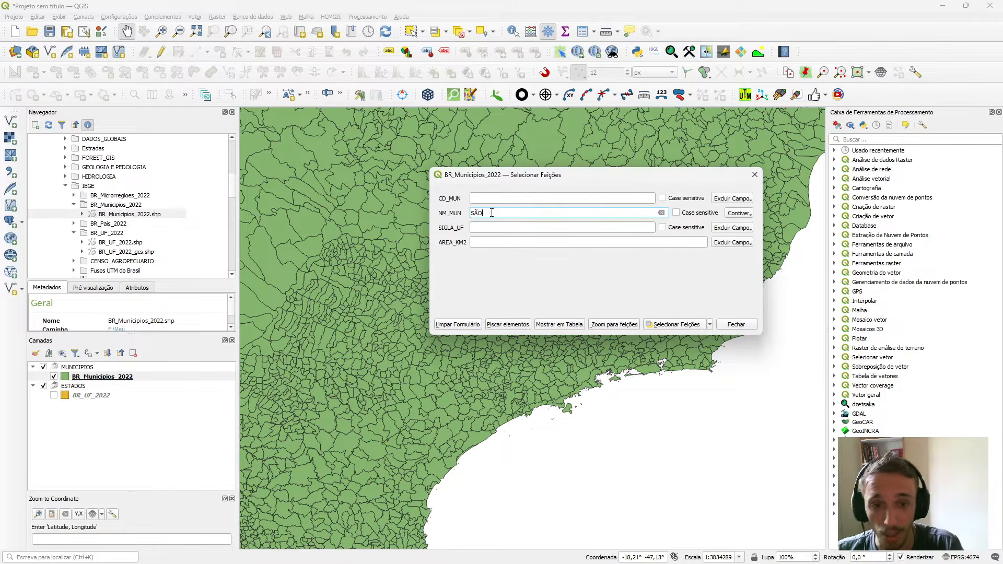
key(BackSpace)
key(BackSpace)
key(BackSpace)
text(são paulo)
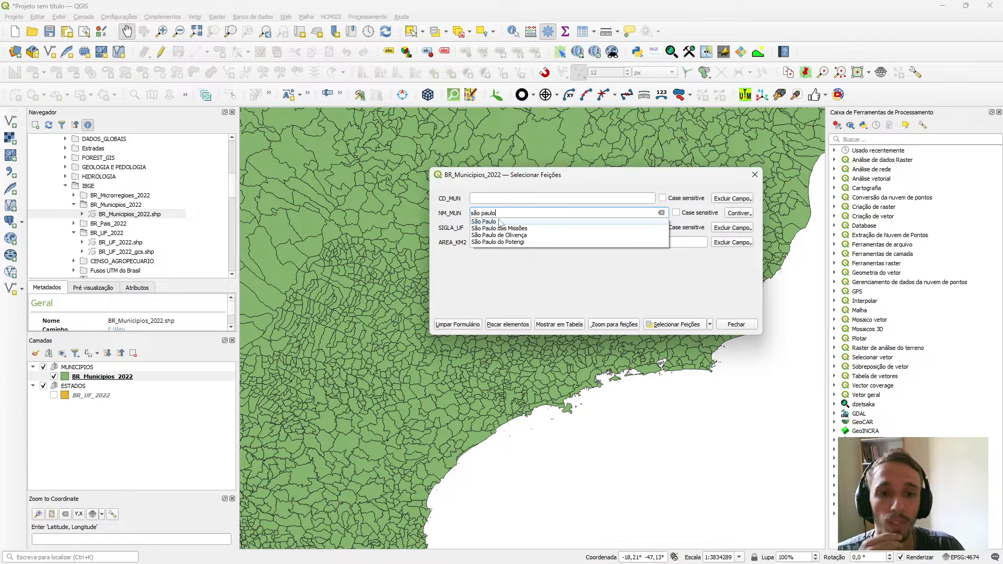
click(501, 222)
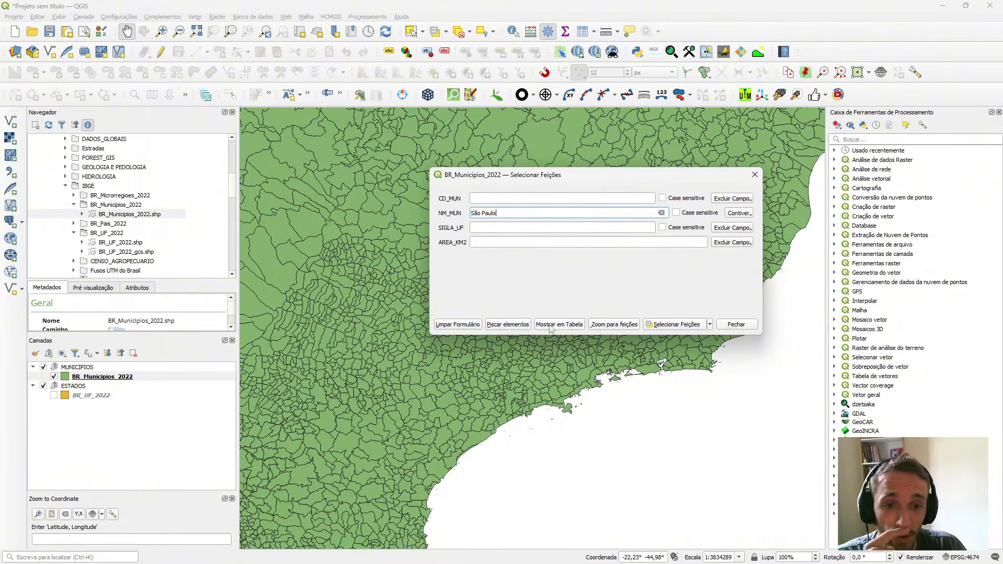
click(664, 330)
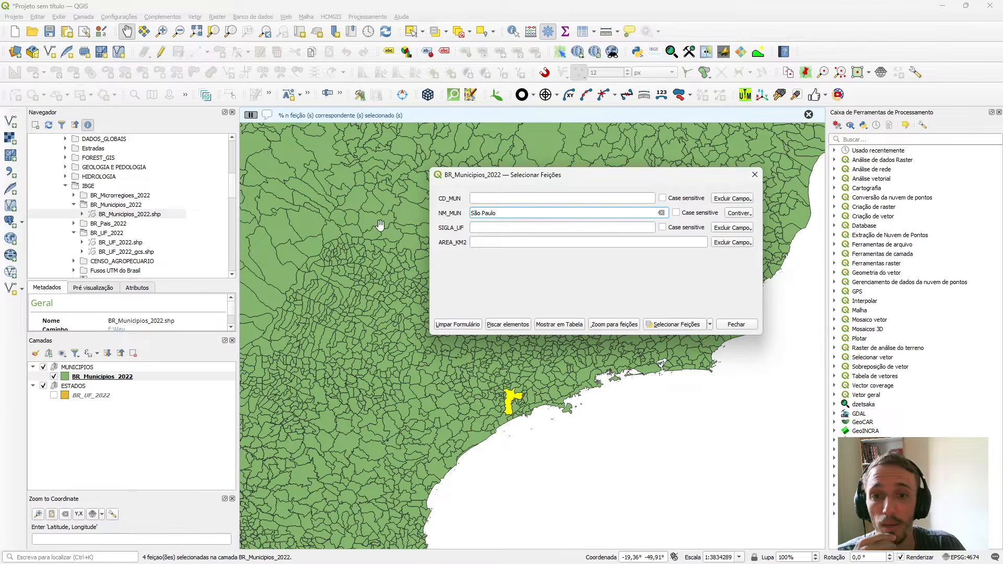
scroll(460, 380, down, 2)
scroll(464, 393, up, 3)
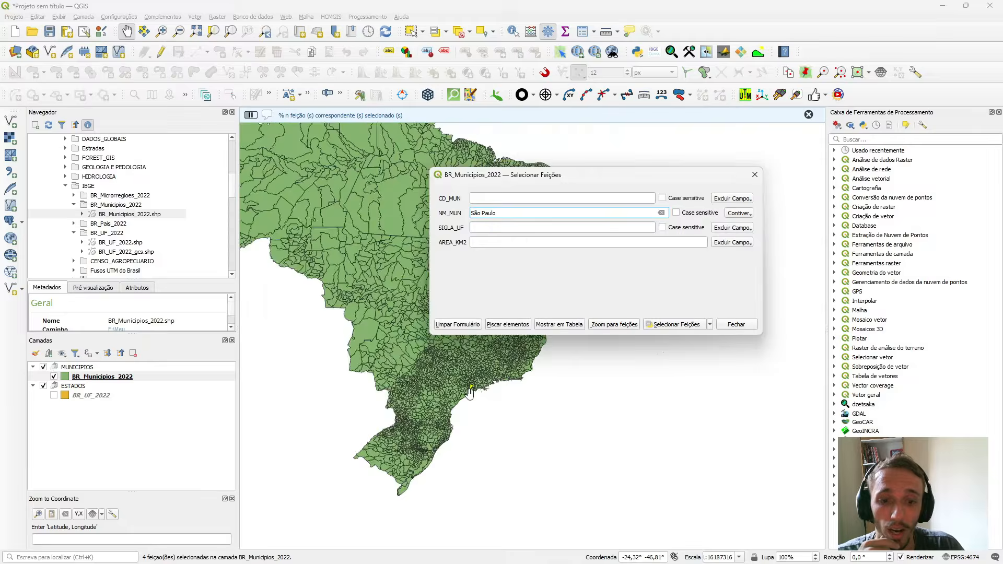
scroll(476, 374, up, 1)
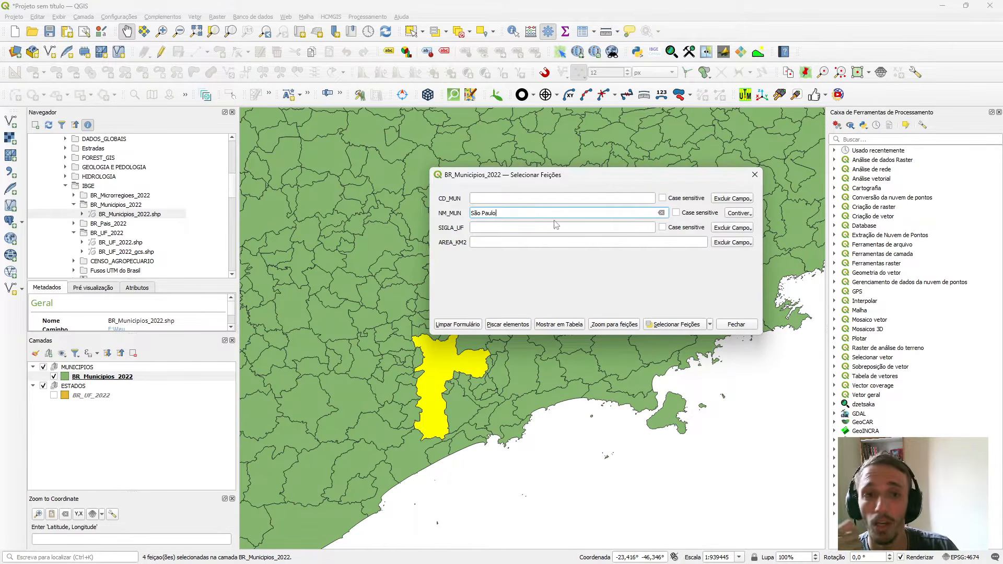
Set the NM_MUN condition to Igual a (=), select the matching São Paulo municipality, and close the selection form.
click(744, 215)
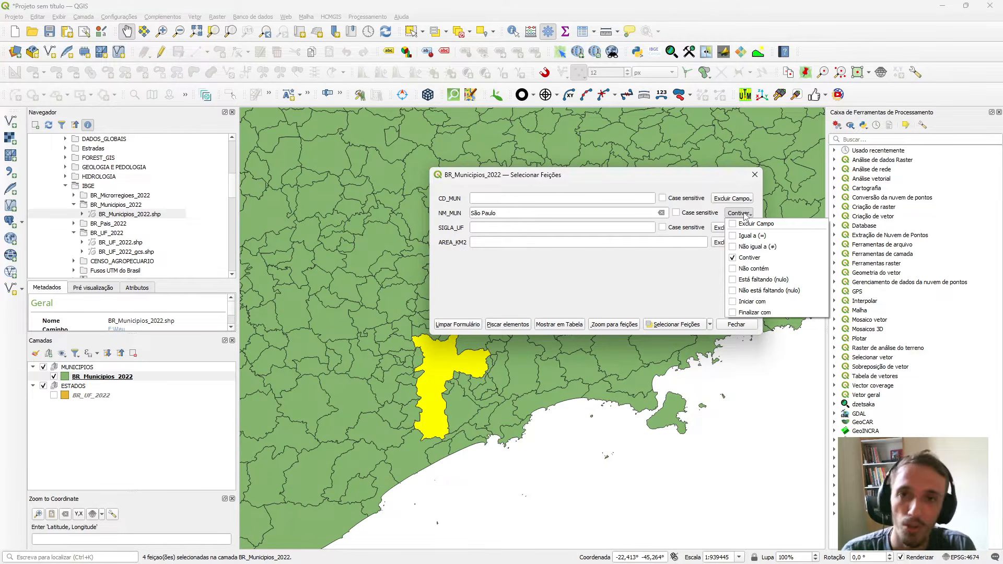
click(748, 235)
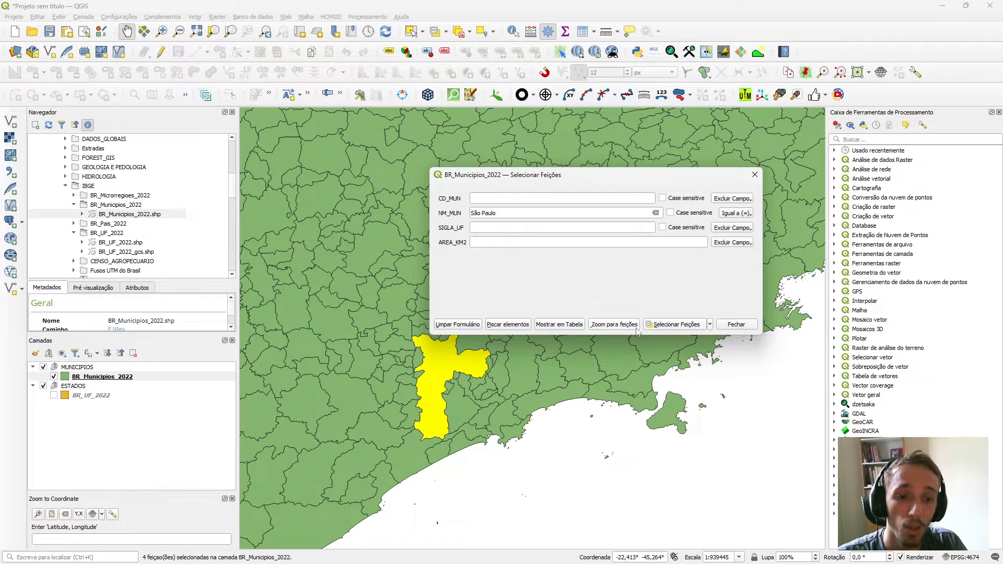
click(671, 324)
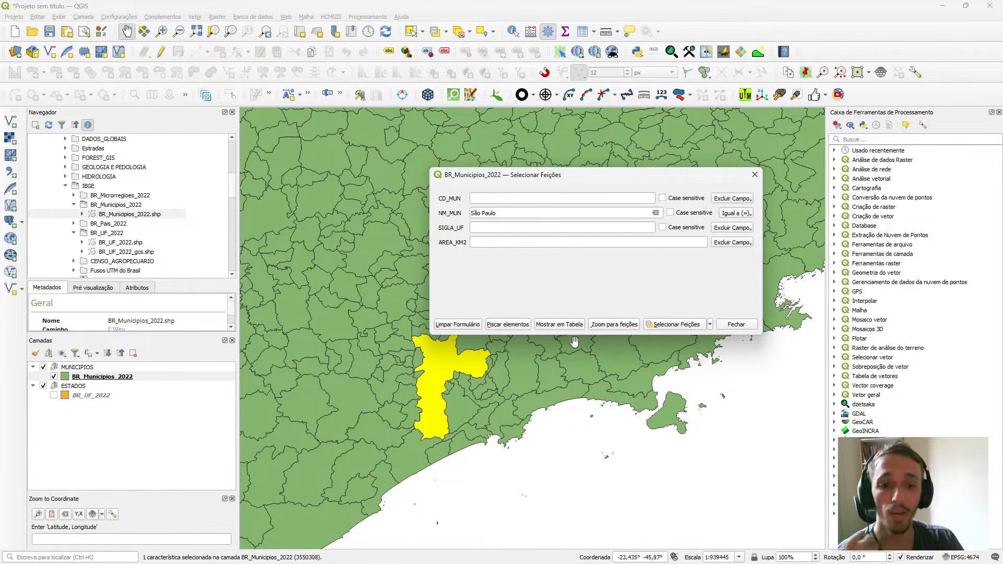
click(754, 174)
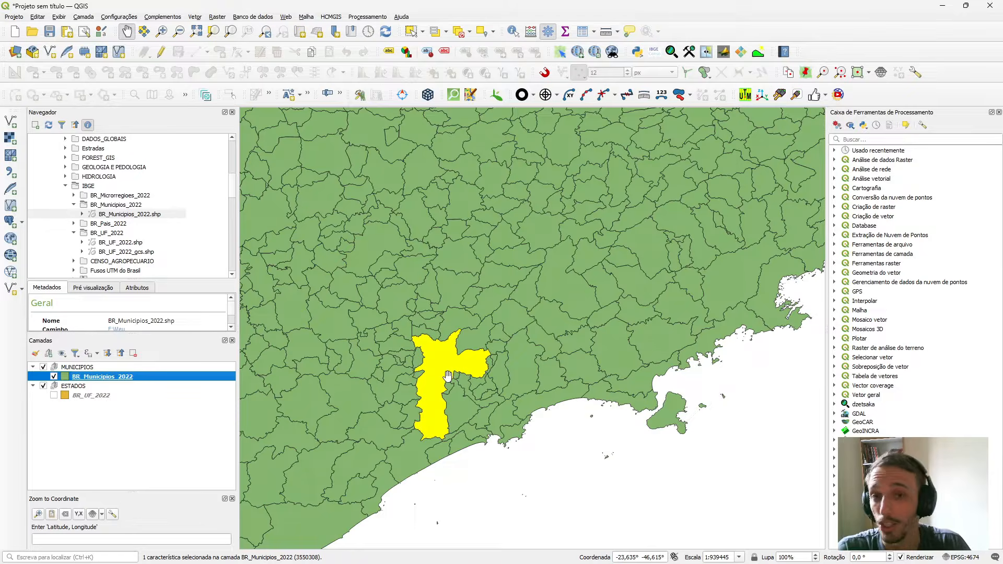
scroll(447, 375, up, 1)
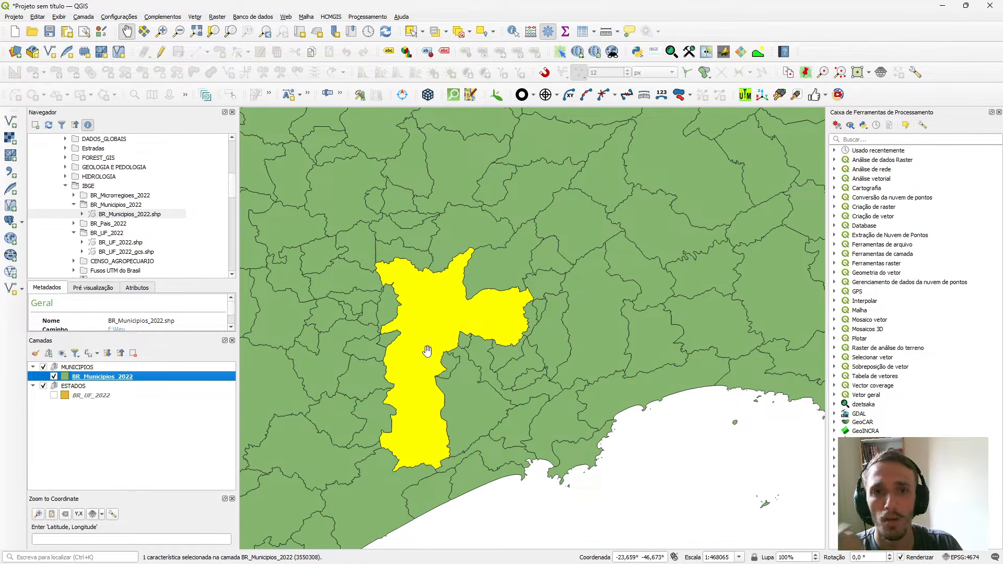
Clear the selection on the map, make BR_Municipios_2022 the active layer, and select the São Paulo municipality directly on the map.
click(410, 31)
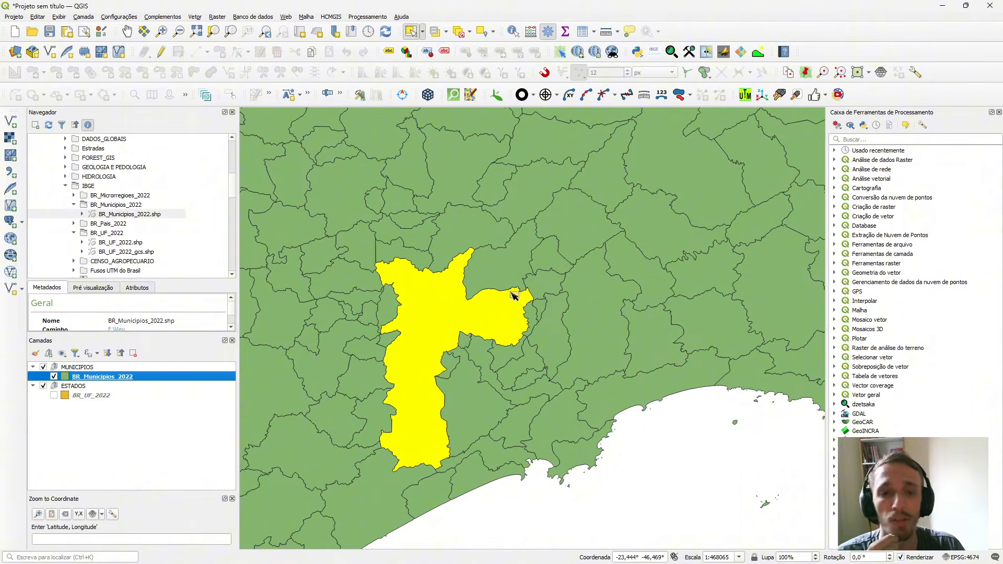
click(645, 453)
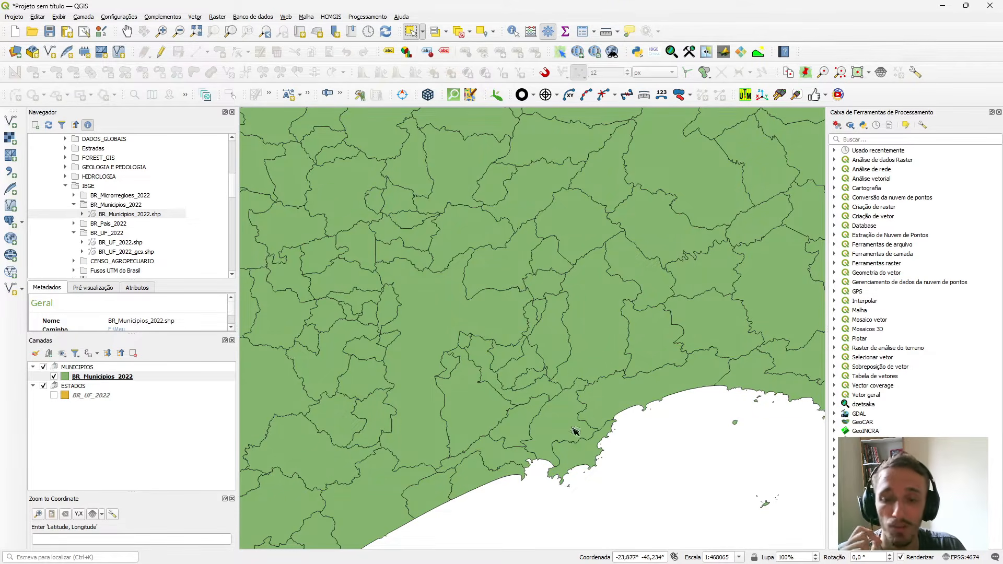
click(103, 378)
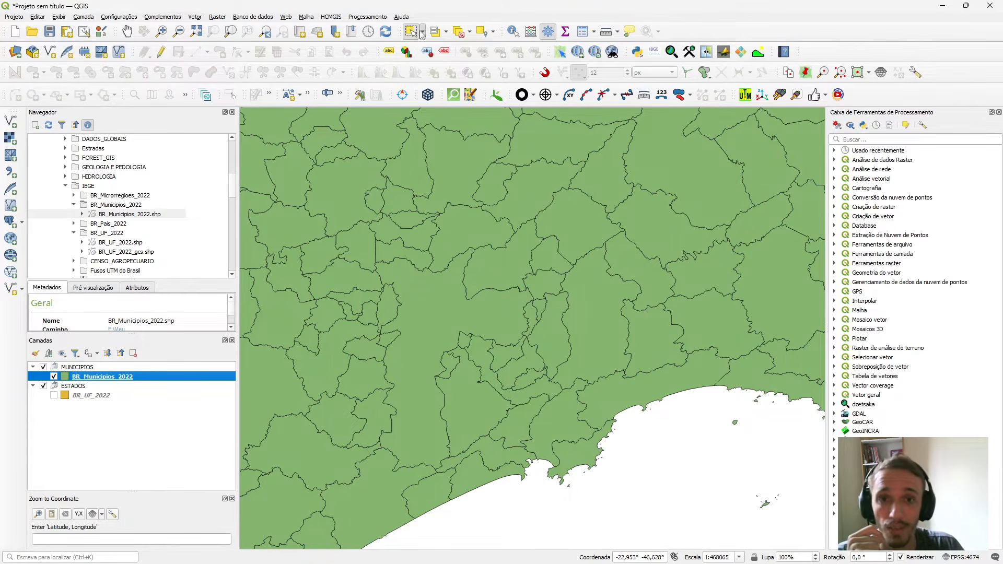
click(441, 325)
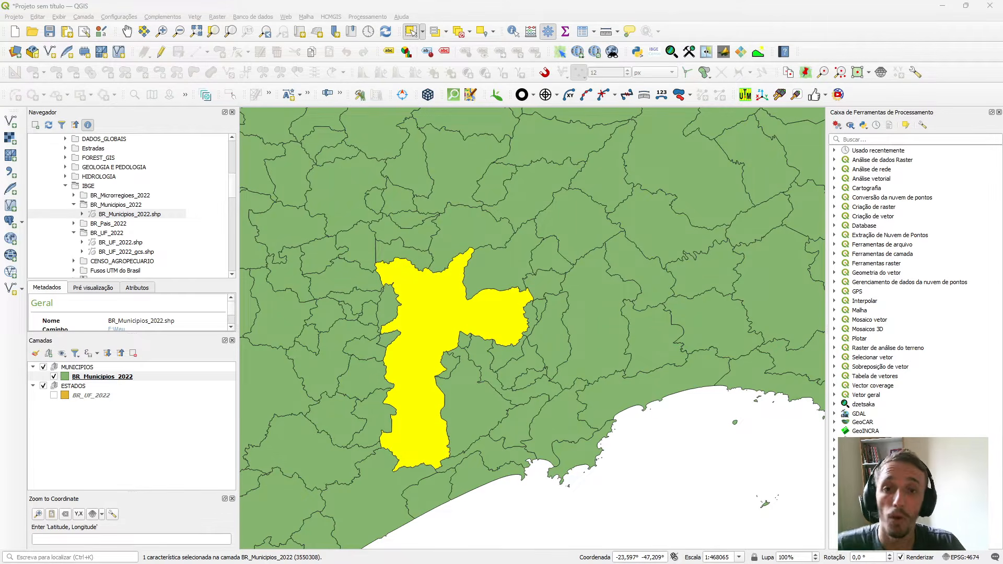
click(124, 378)
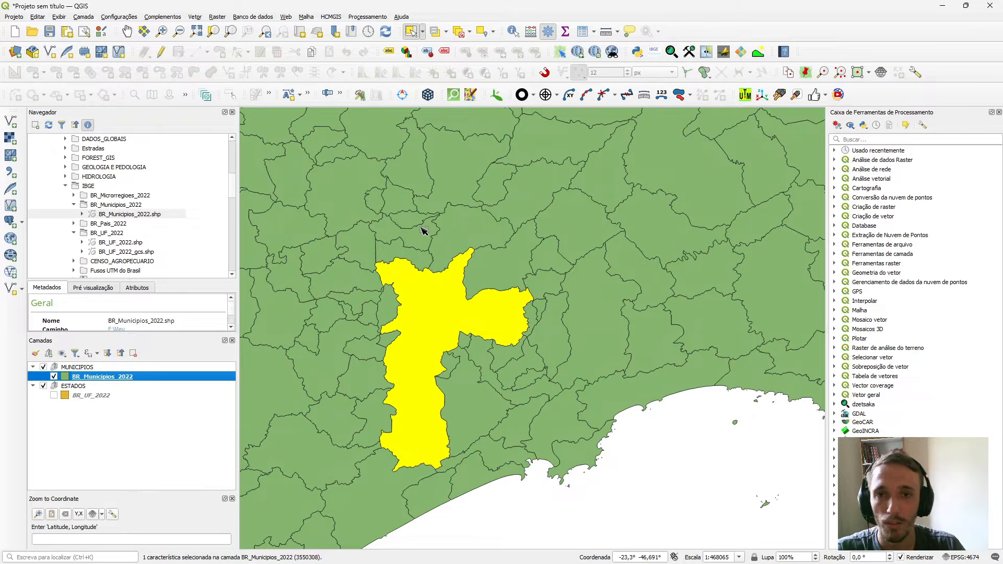
double_click(116, 377)
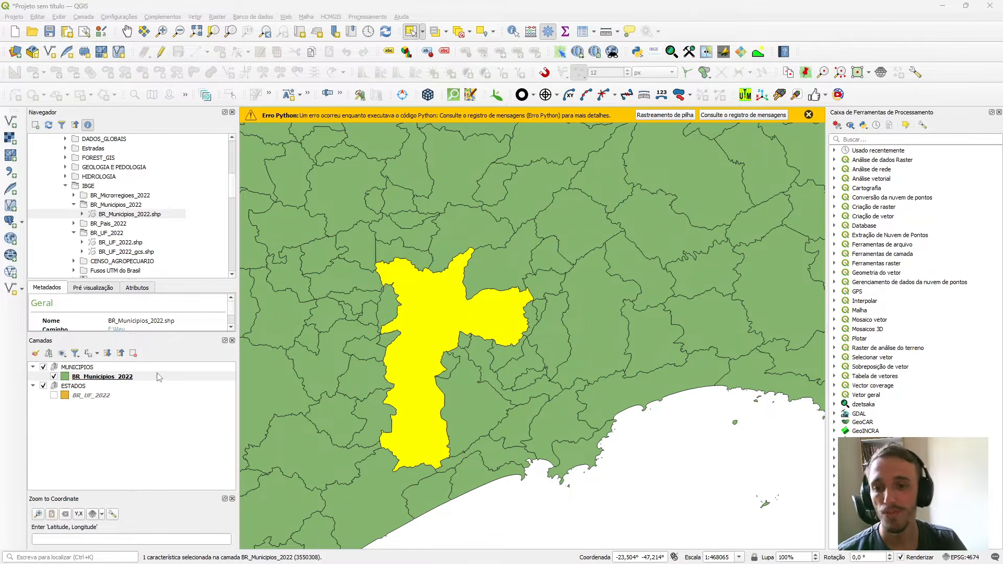
click(138, 377)
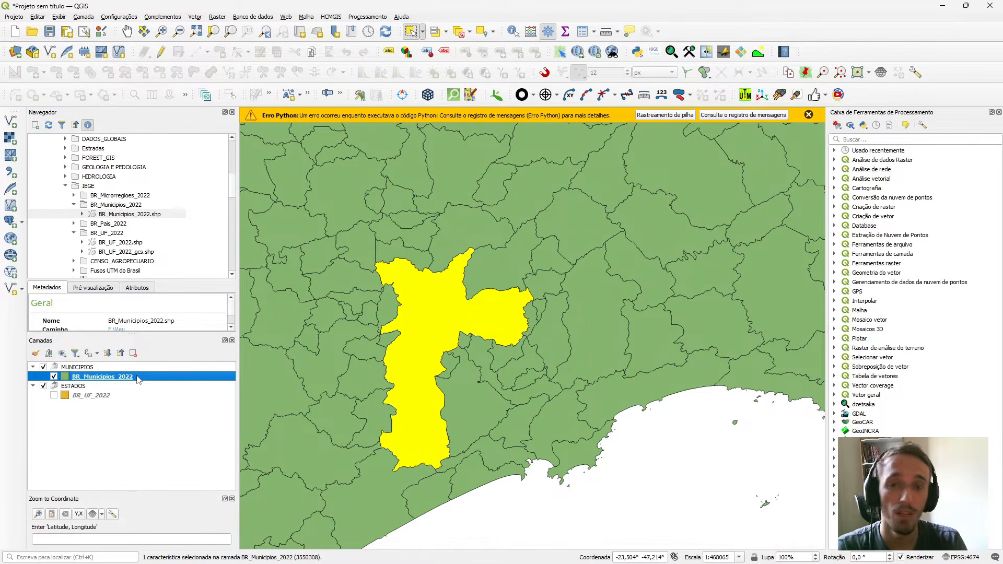
right_click(139, 378)
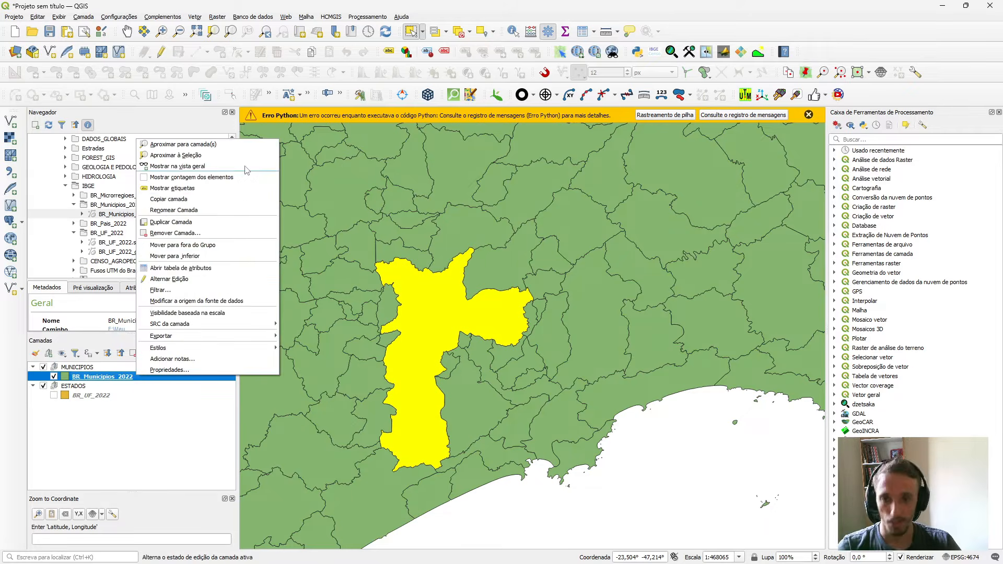
click(115, 433)
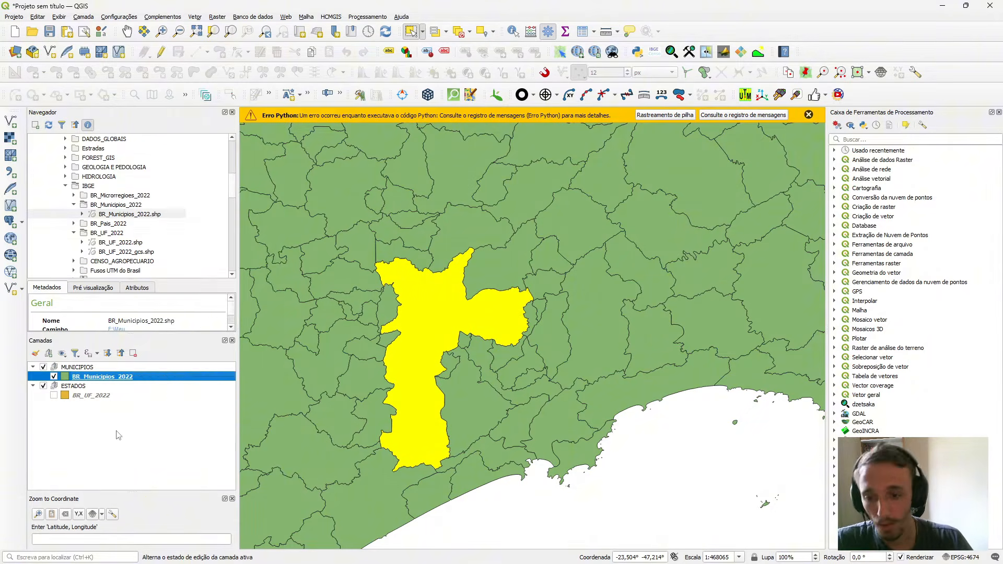
click(116, 434)
click(150, 379)
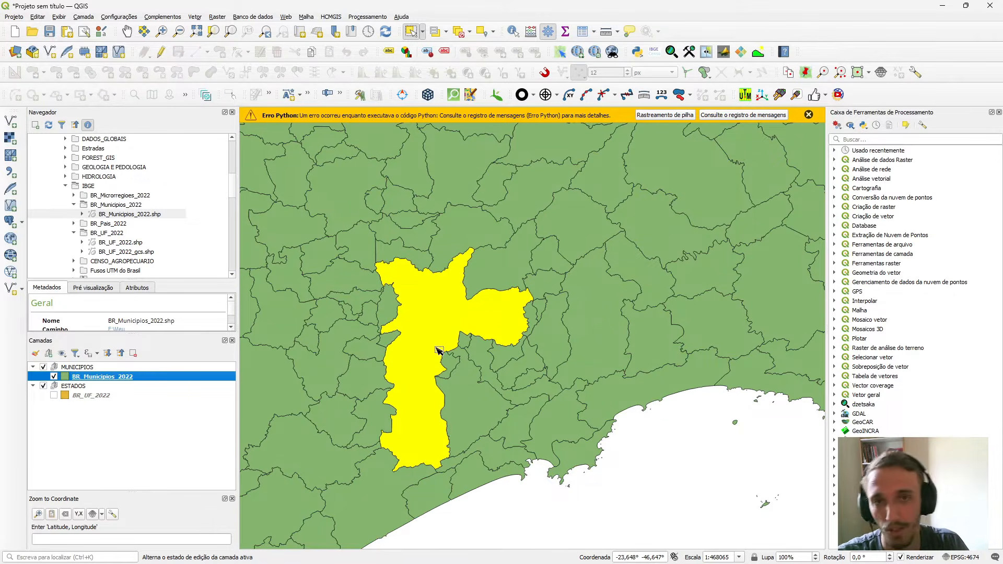
Start exporting the selected BR_Municipios_2022 feature and choose UniversoGIS > MARKETING > YOUTUBE > TUTORIAL_VIDEO > DADOS as the destination folder.
right_click(120, 377)
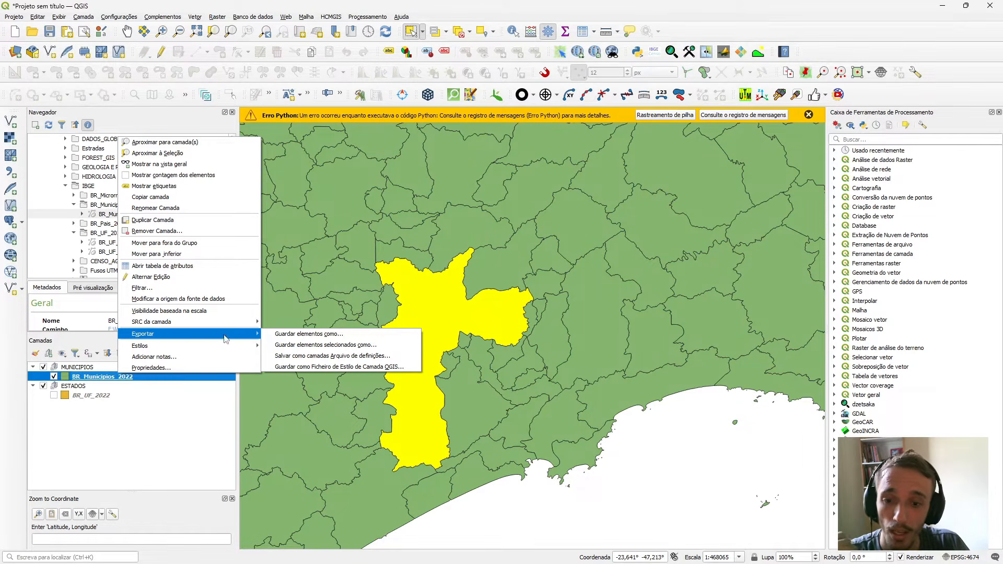
click(325, 345)
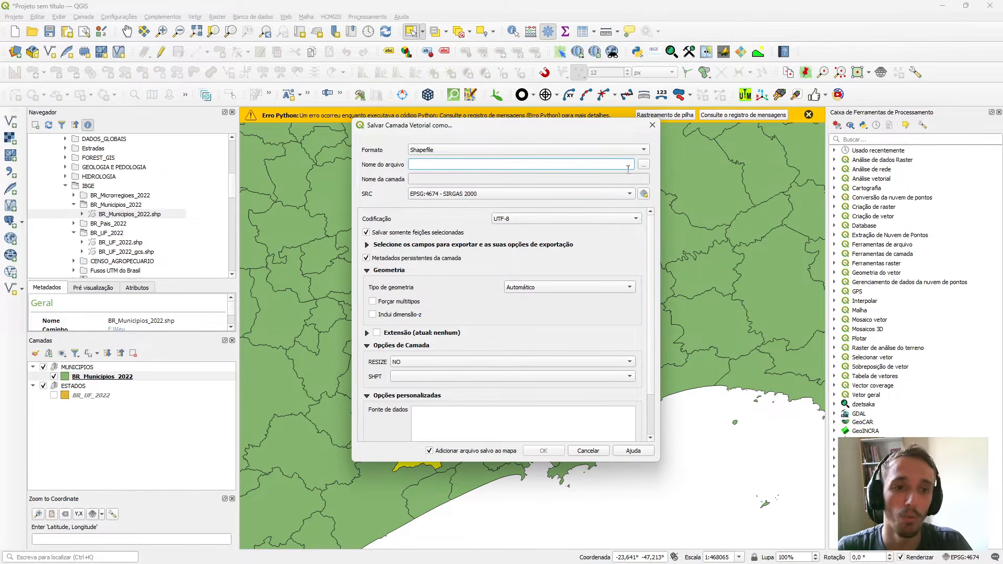
click(644, 165)
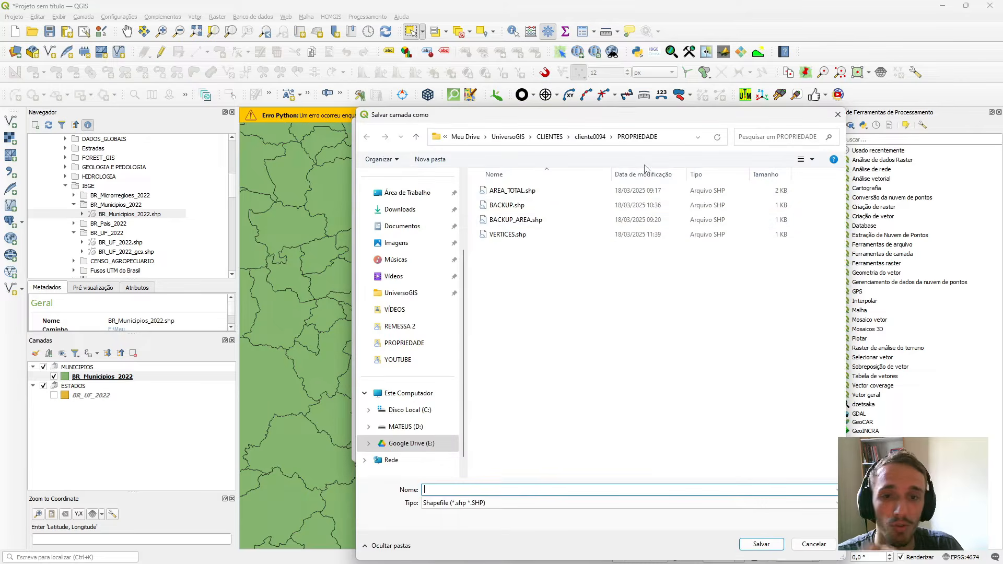
click(517, 136)
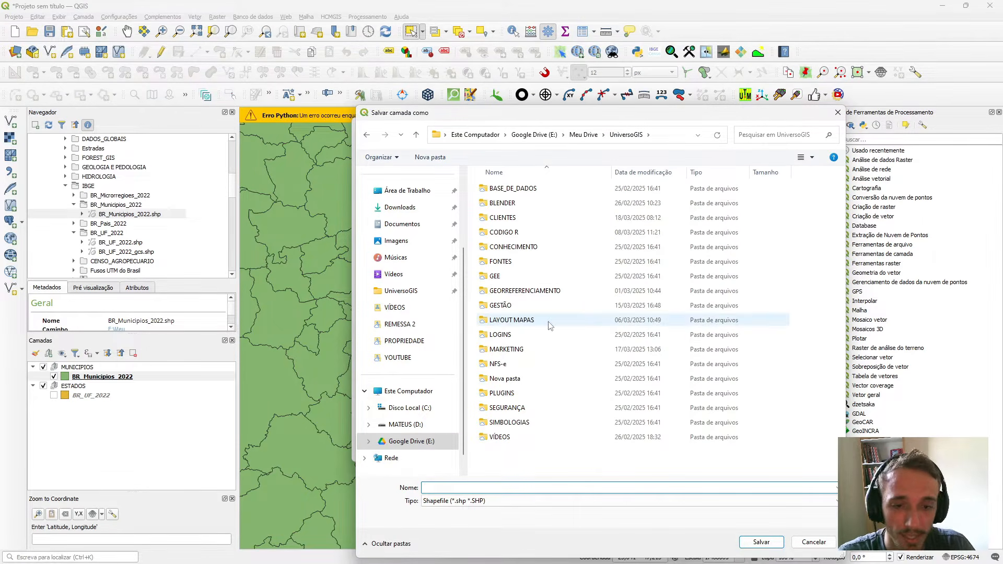
double_click(527, 348)
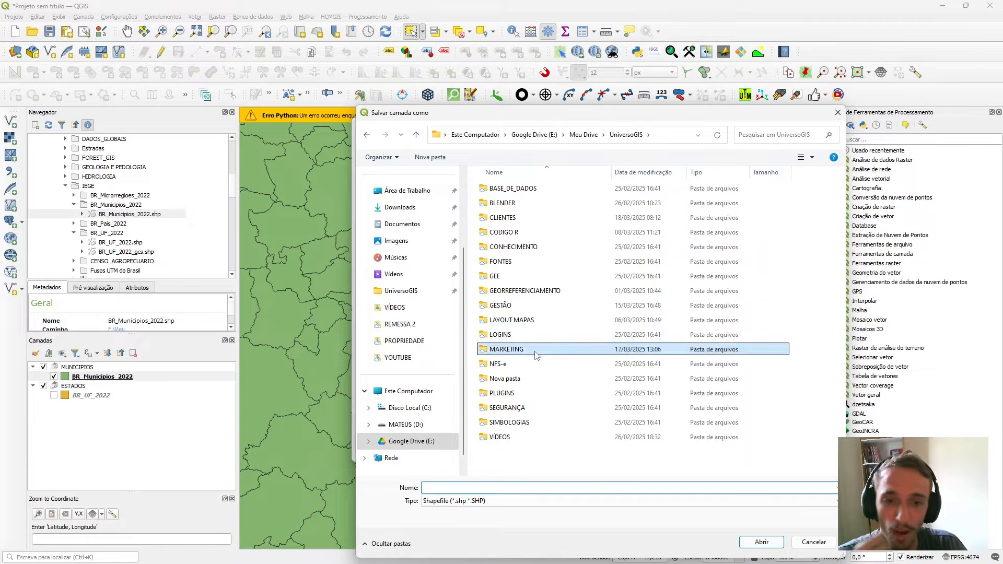
double_click(520, 275)
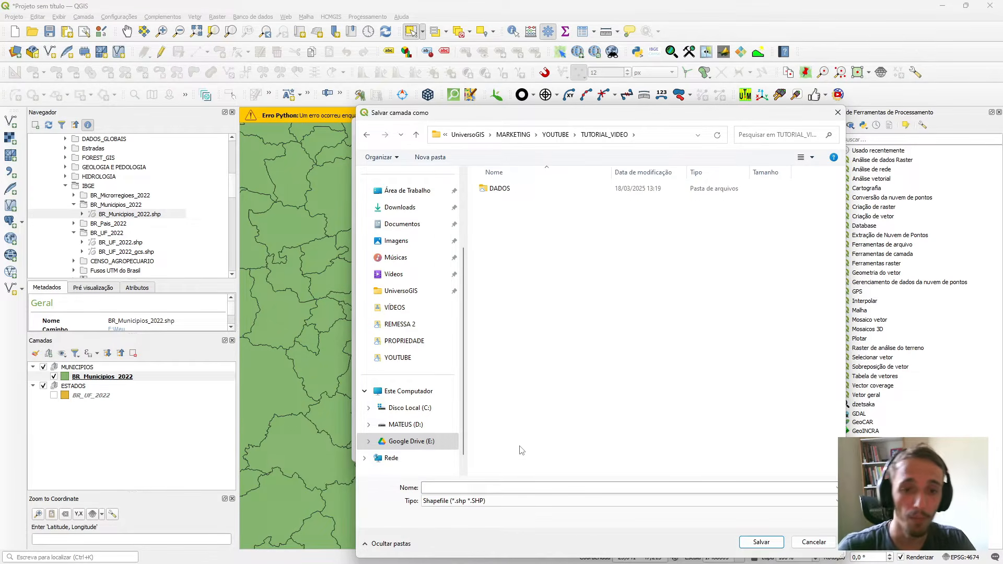
double_click(506, 189)
Name the output shapefile SAO_PAULO inside the DADOS folder and confirm the file location.
click(472, 487)
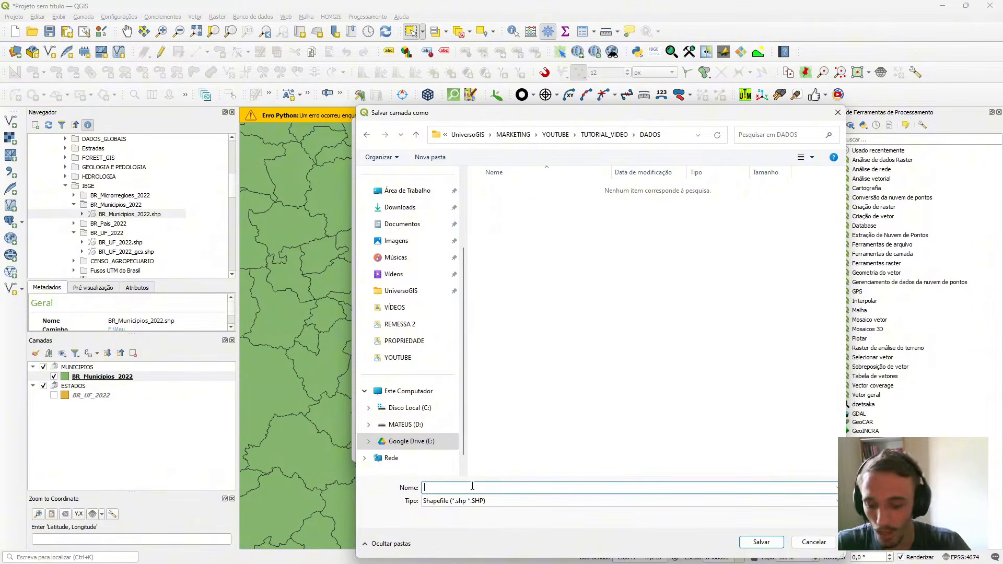
text(MUN_)
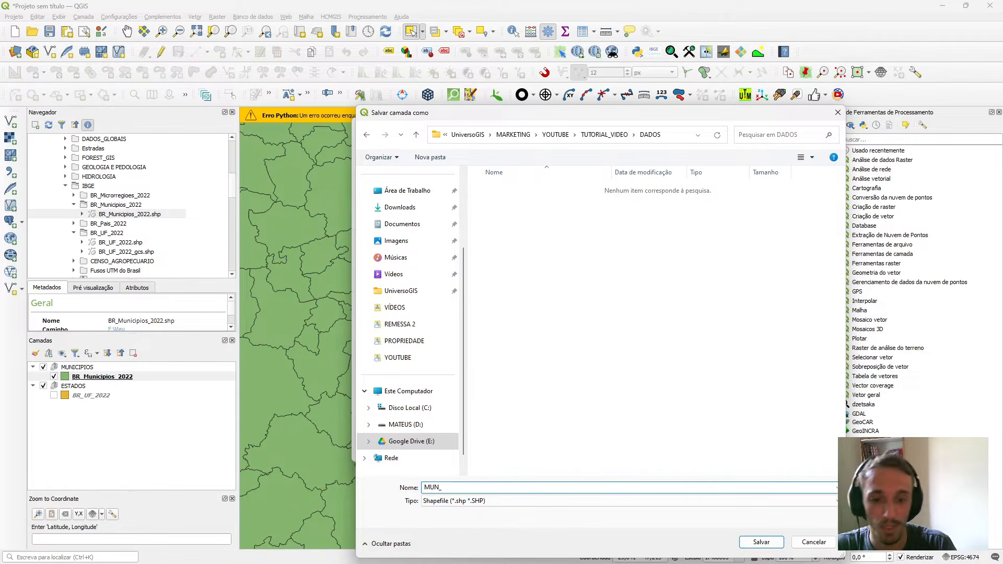
key(BackSpace)
key(BackSpace)
key(BackSpace)
key(BackSpace)
text(SA)
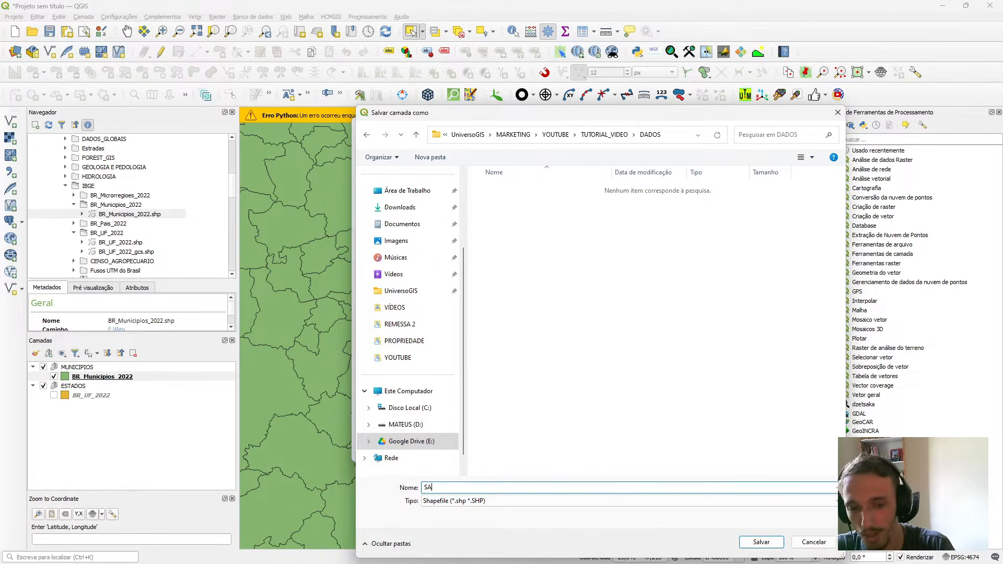
text(O_PAUL)
key(BackSpace)
key(BackSpace)
key(BackSpace)
key(BackSpace)
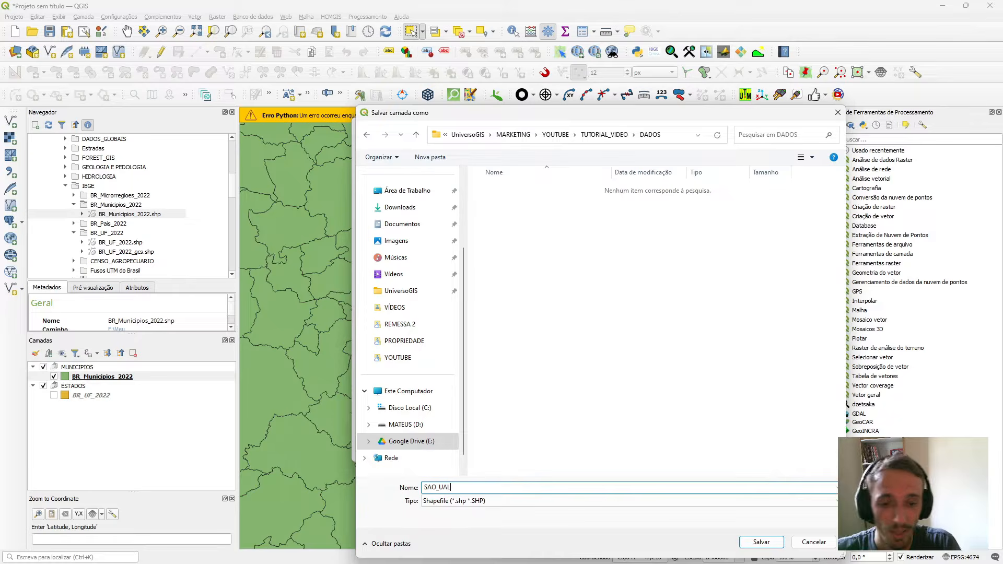
text(PAULO)
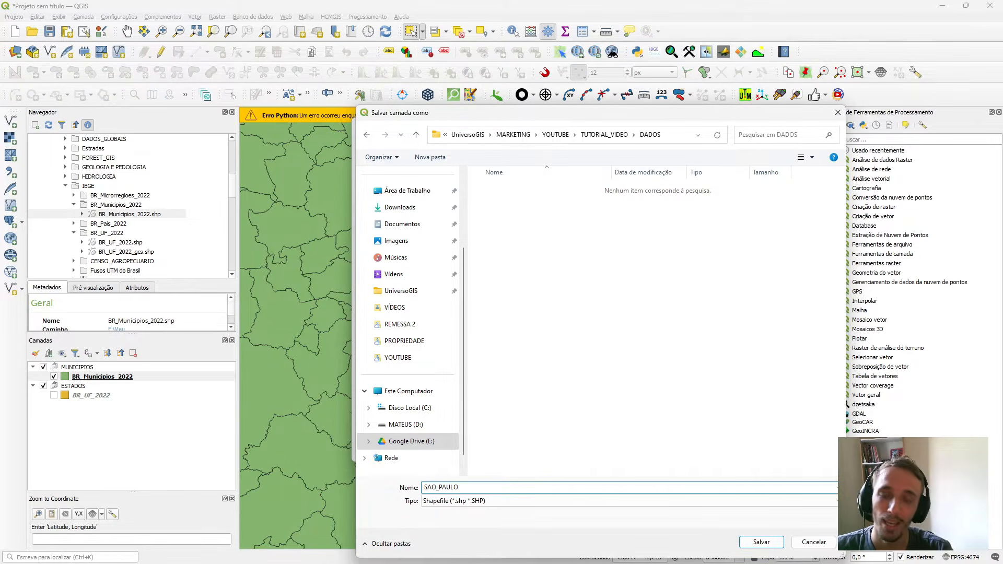
key(Return)
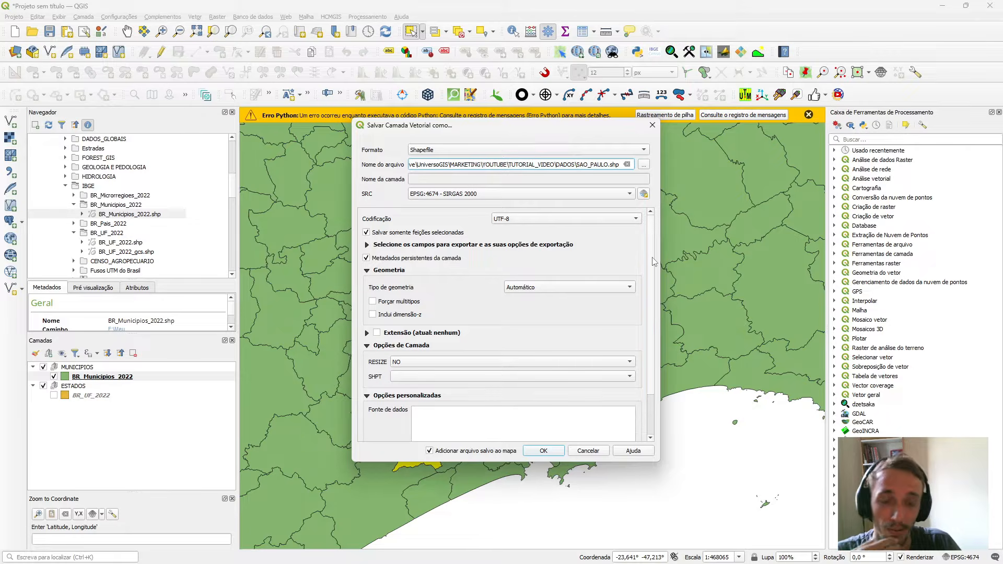
Export only the selected feature as a UTF-8 shapefile in EPSG:4674 - SIRGAS 2000, adding the saved file to the map.
scroll(653, 261, down, 5)
scroll(655, 235, up, 5)
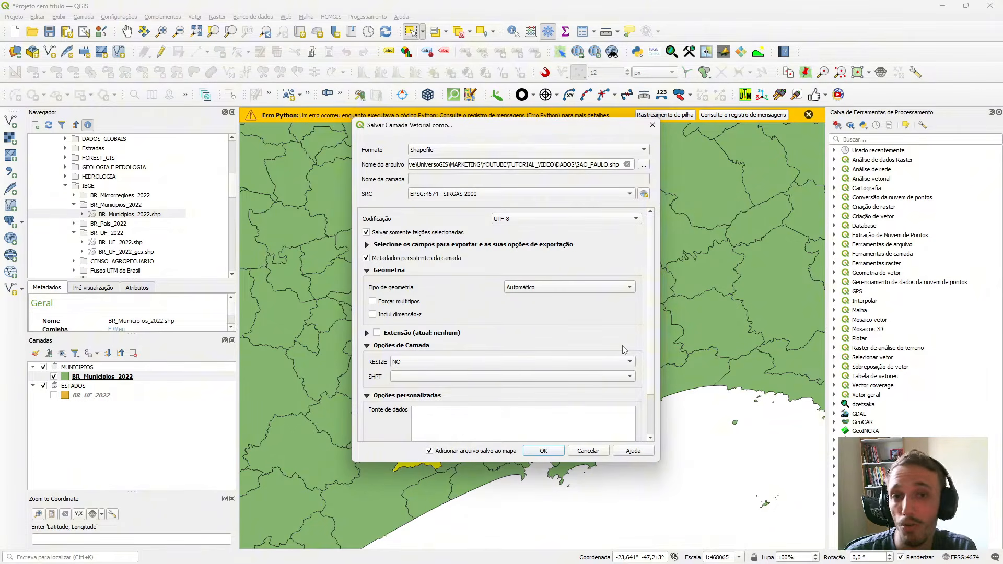
click(544, 451)
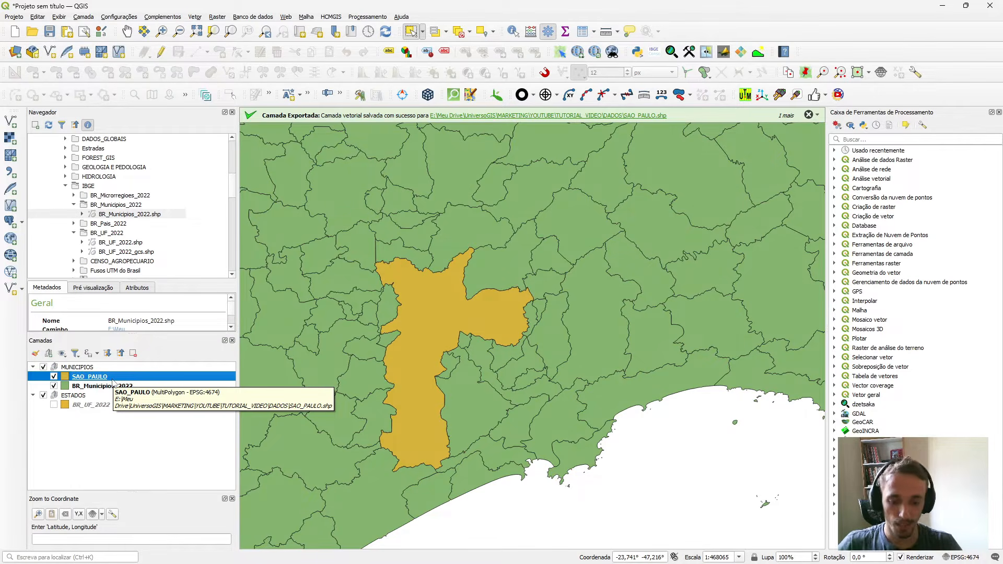
Hide BR_Municipios_2022, show BR_UF_2022 as the active layer, and select the São Paulo state polygon on the map.
click(54, 386)
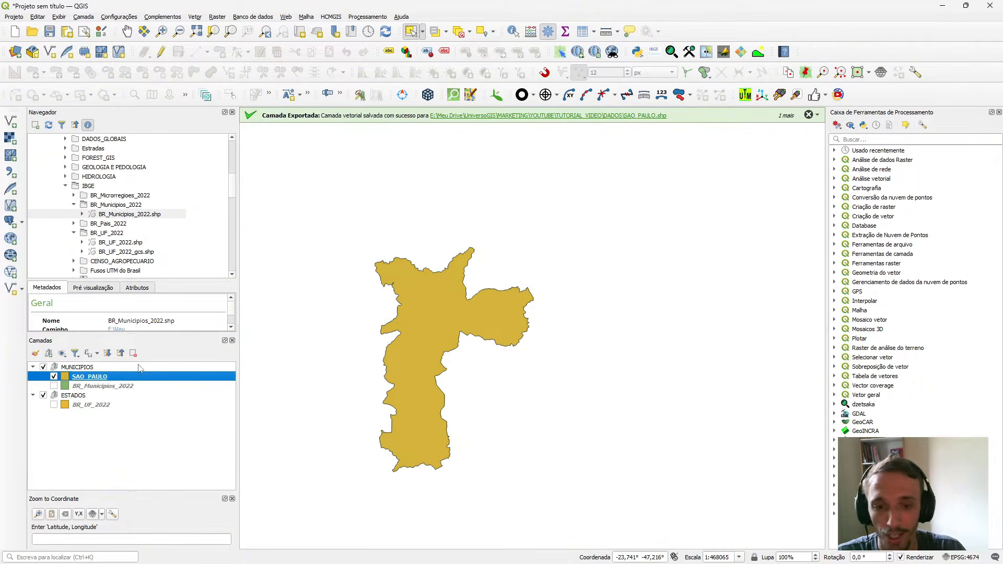
click(54, 404)
scroll(581, 351, down, 1)
scroll(574, 351, down, 1)
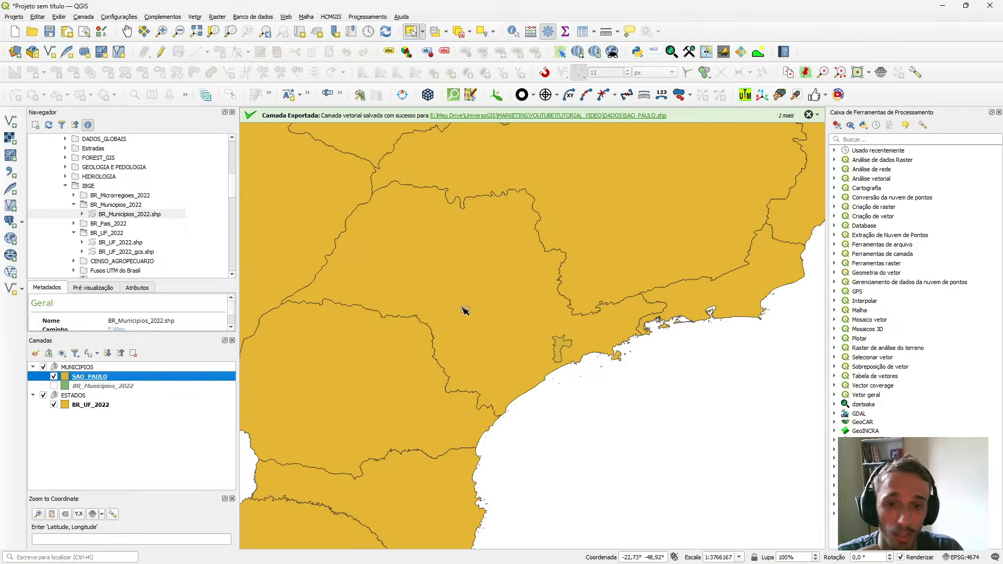
scroll(463, 309, down, 1)
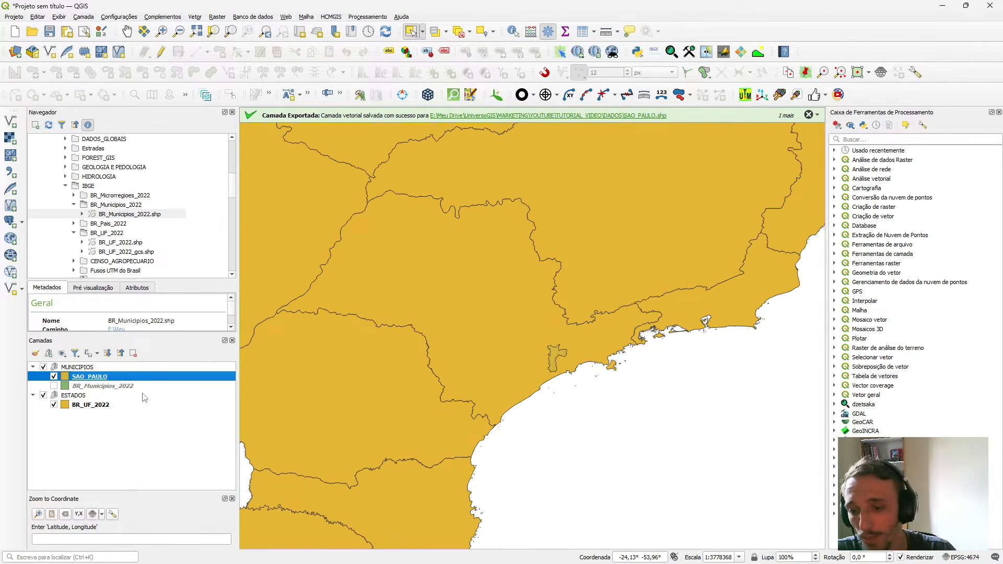
click(144, 405)
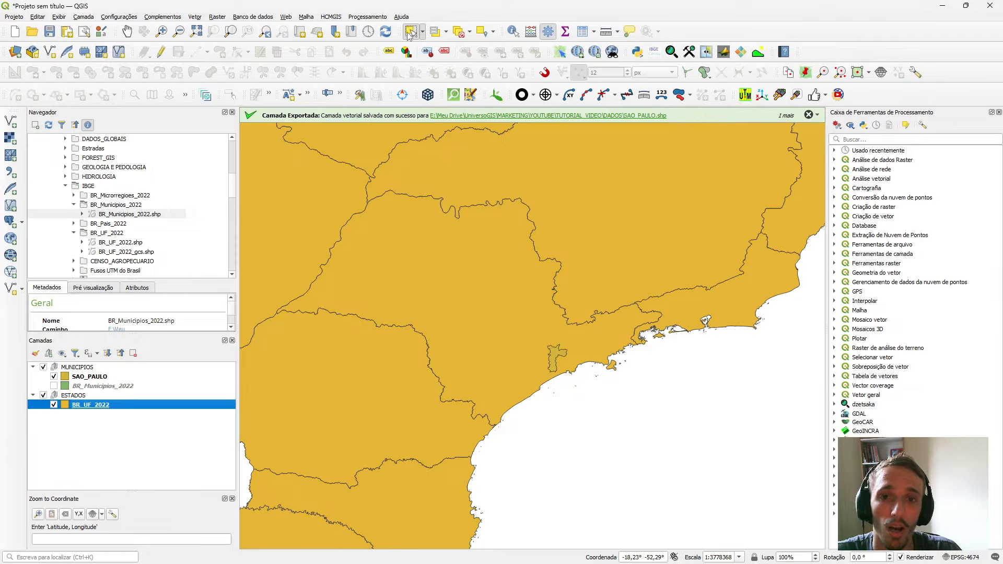
click(425, 271)
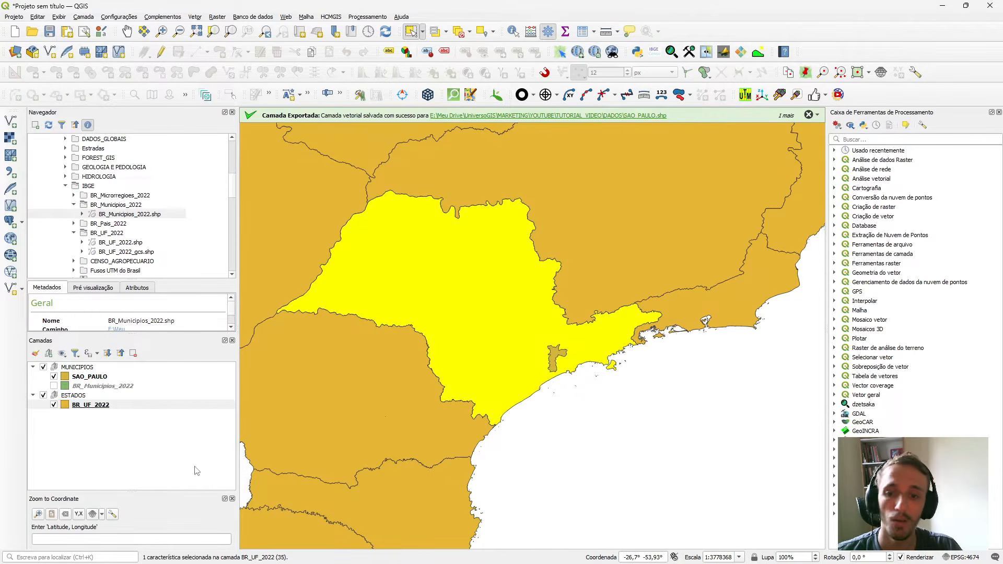
Export the selected BR_UF_2022 feature as a shapefile named SP in the DADOS folder, using EPSG:4674 - SIRGAS 2000.
right_click(140, 405)
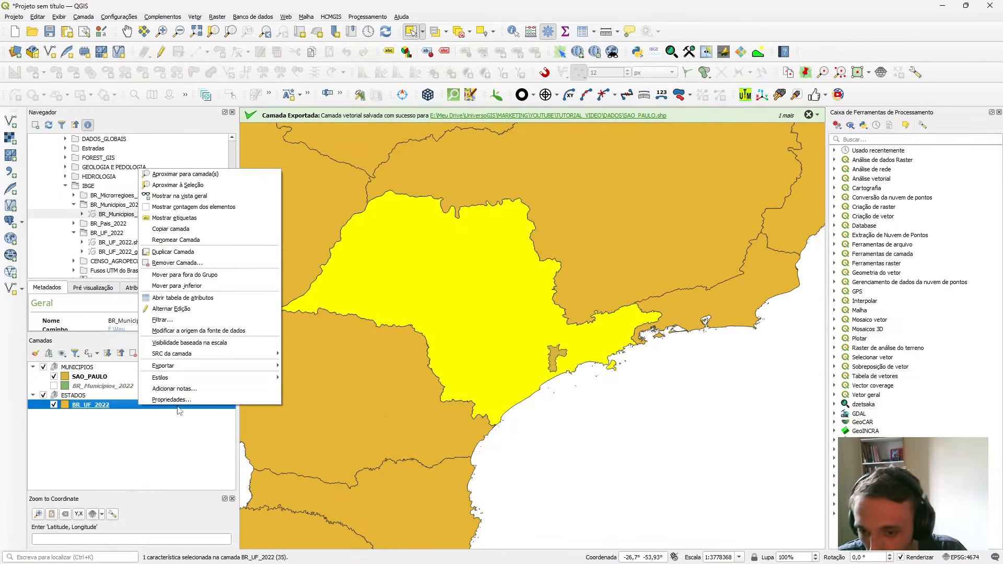
mouse_move(202, 366)
click(344, 377)
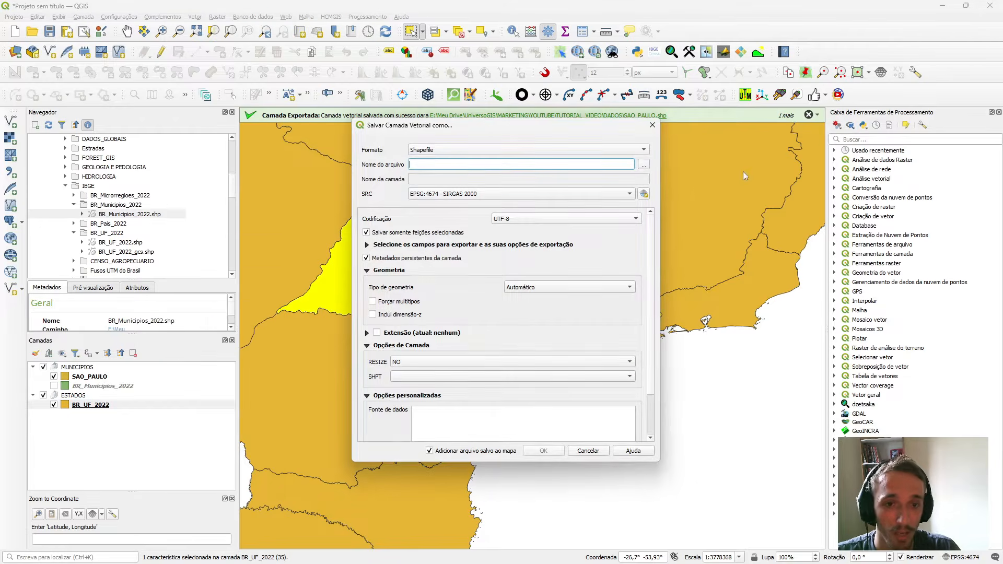
click(644, 165)
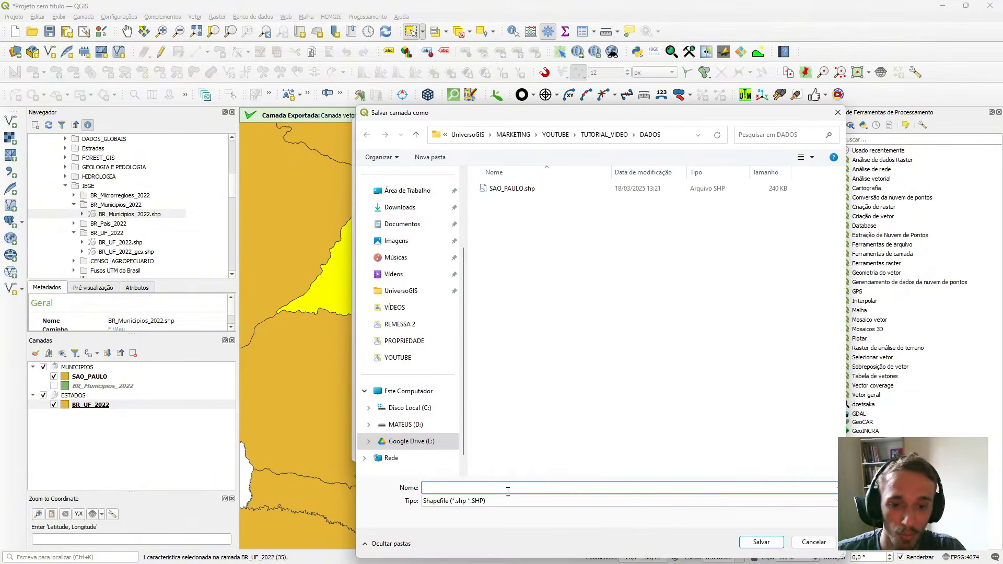
text(SP)
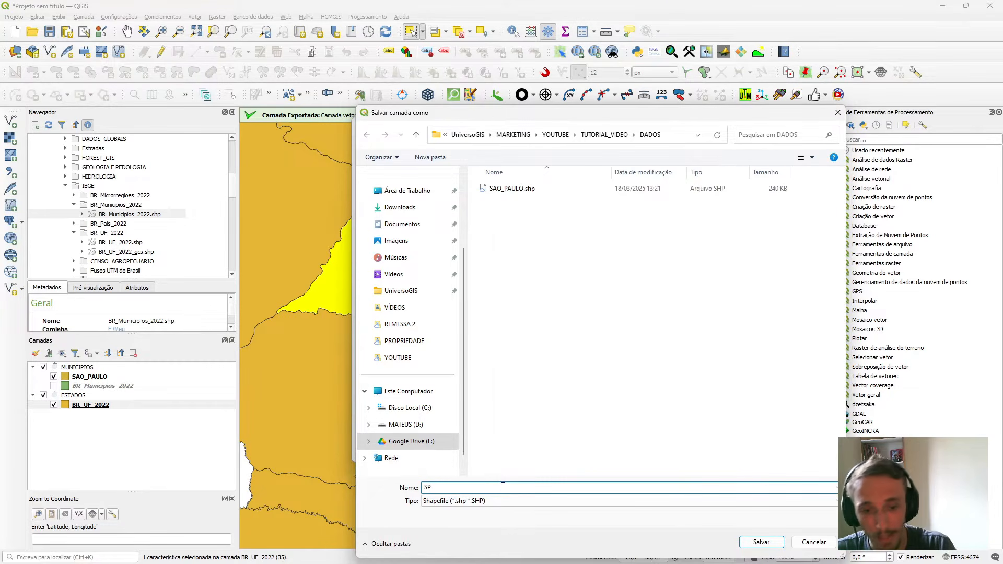
key(Return)
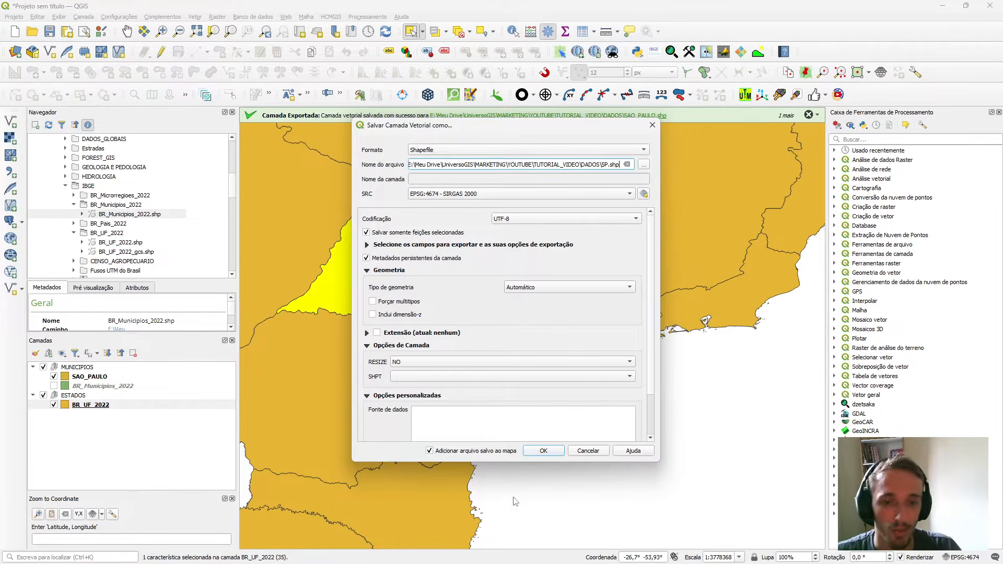
click(545, 453)
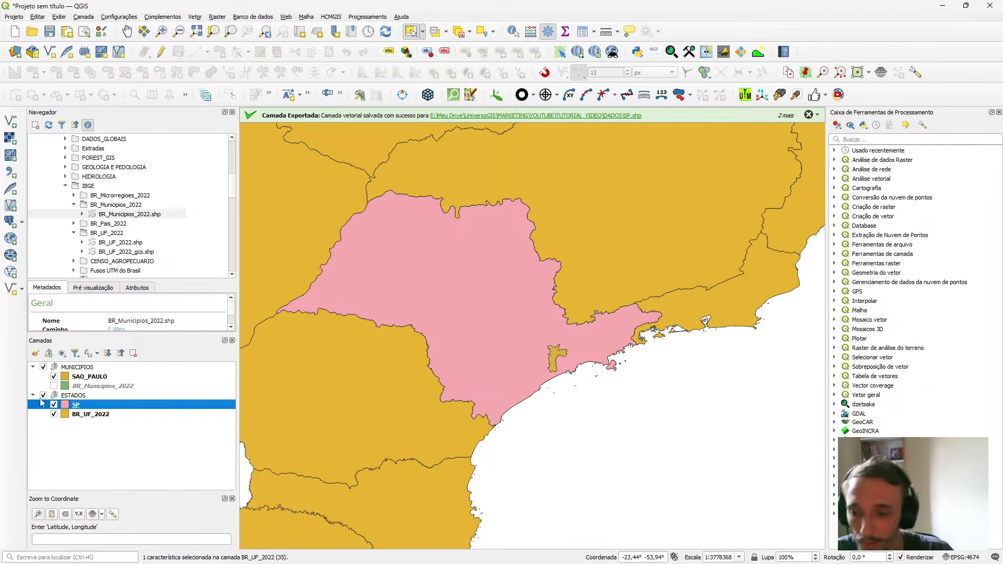
Compare the exported SP and SAO_PAULO layers with BR_UF_2022 hidden and shown, and view the symbology properties of BR_UF_2022.
click(54, 414)
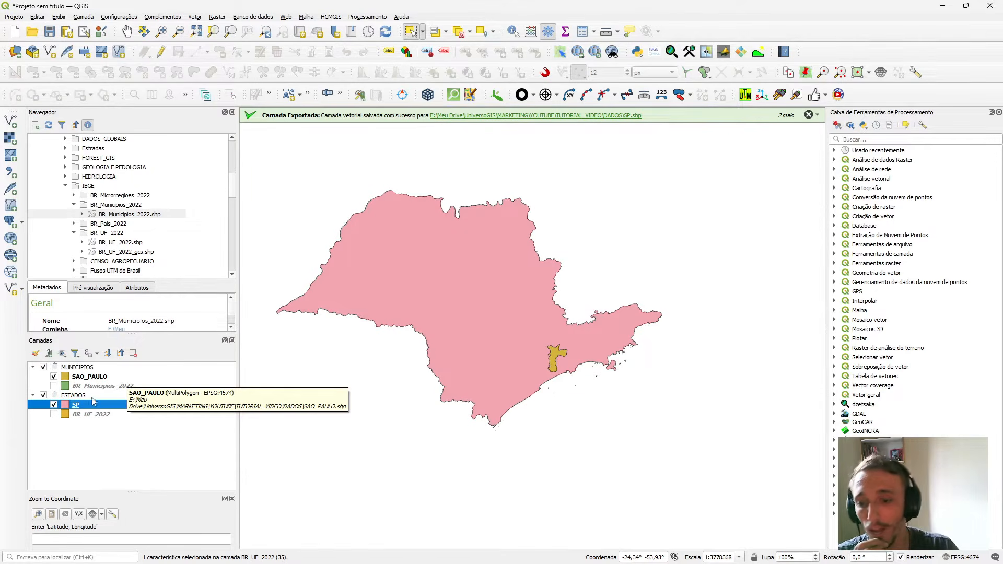
click(54, 414)
scroll(558, 326, down, 2)
scroll(558, 326, down, 1)
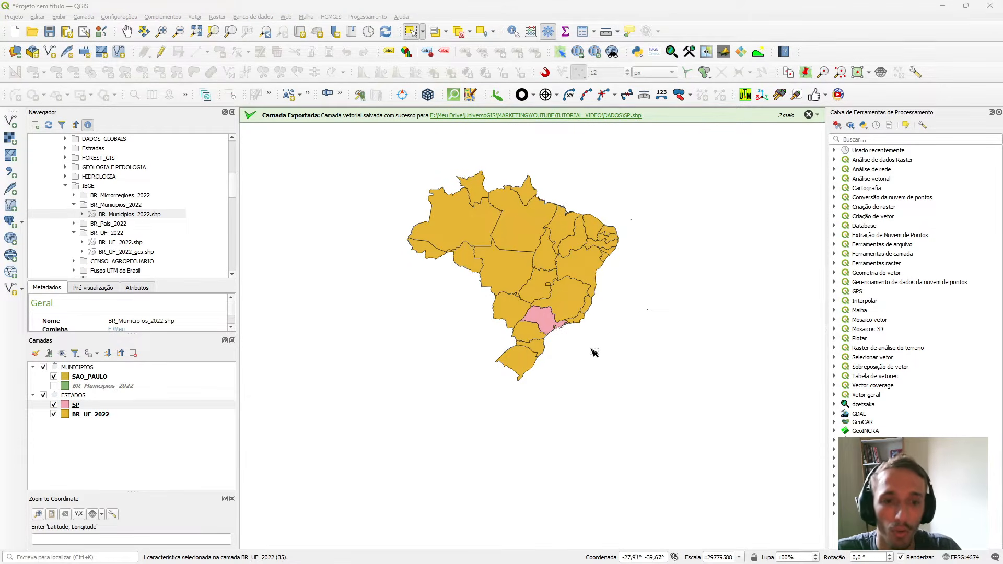
scroll(577, 337, up, 3)
scroll(564, 328, down, 2)
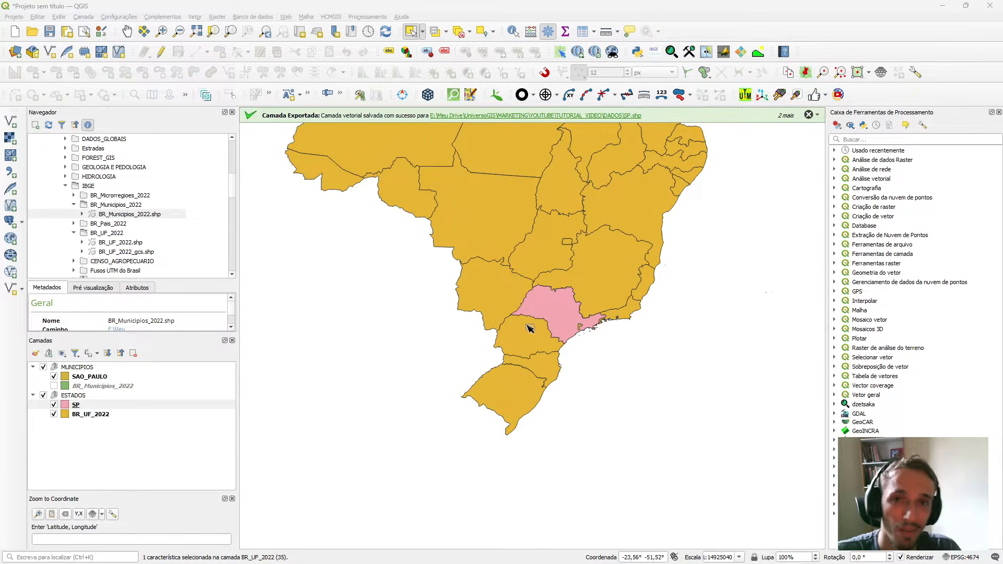
scroll(528, 292, down, 1)
scroll(496, 196, up, 2)
scroll(512, 196, down, 2)
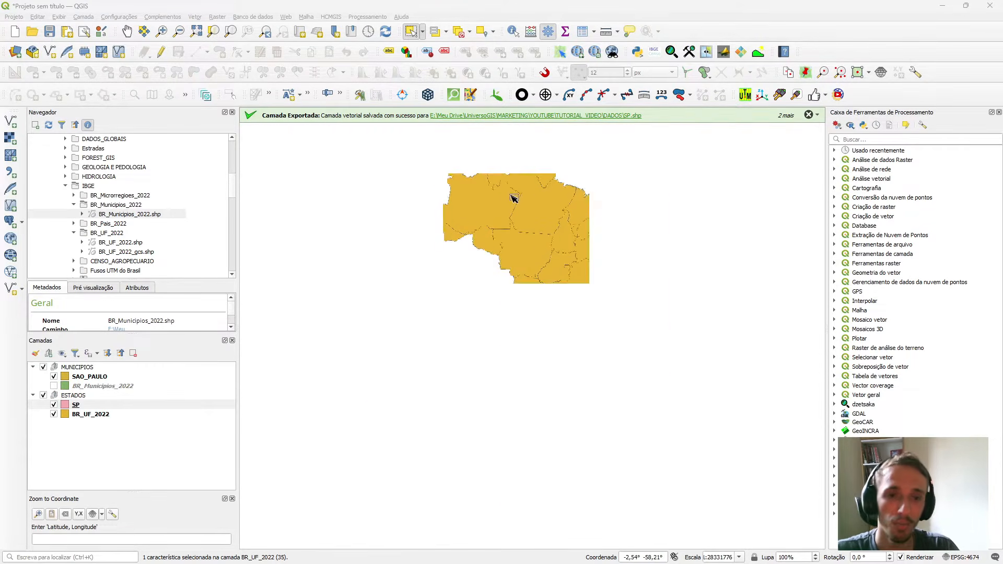
double_click(120, 413)
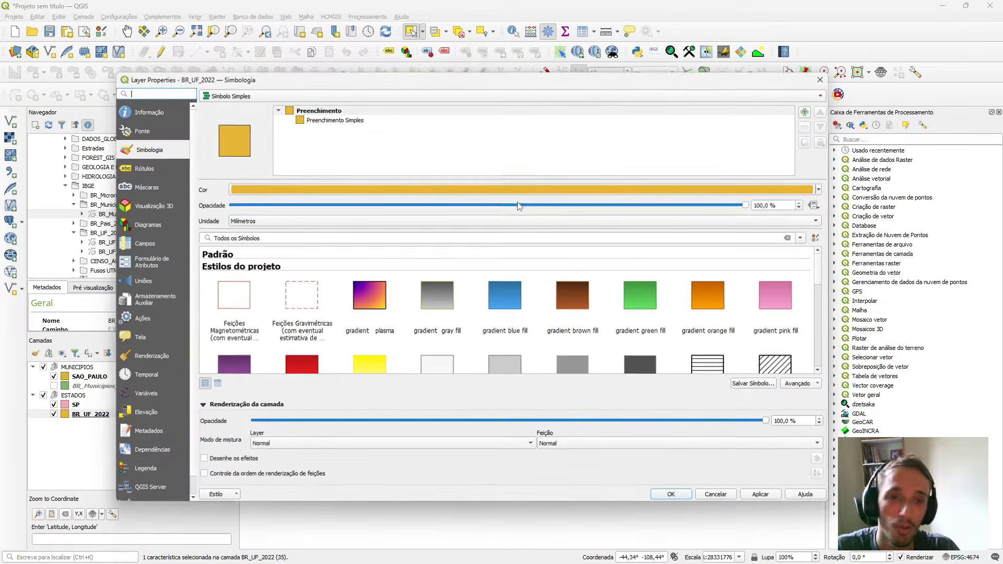
click(818, 88)
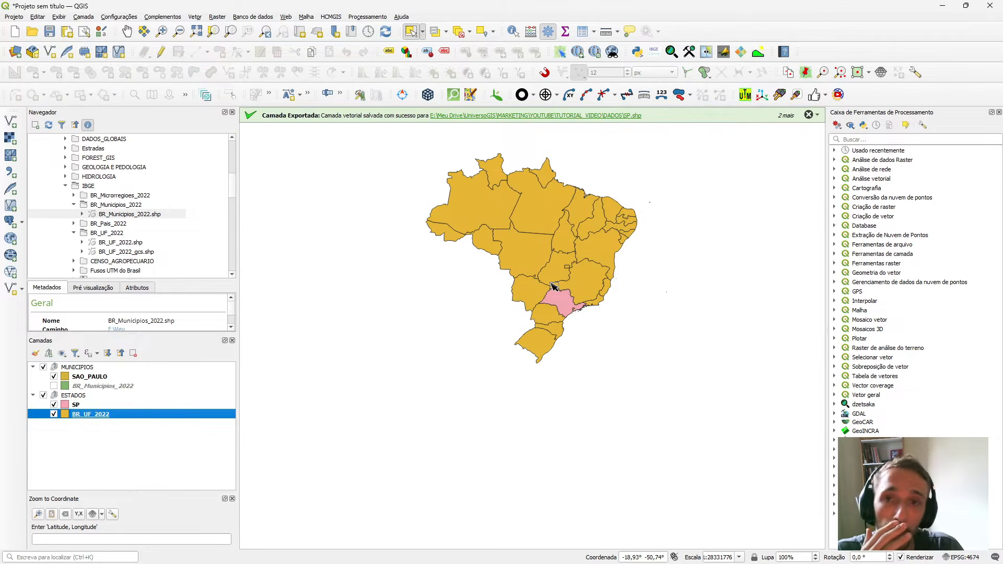
Search the plugin manager for HCMG, examine the HCMGIS plugin's entry, and close the manager.
click(329, 17)
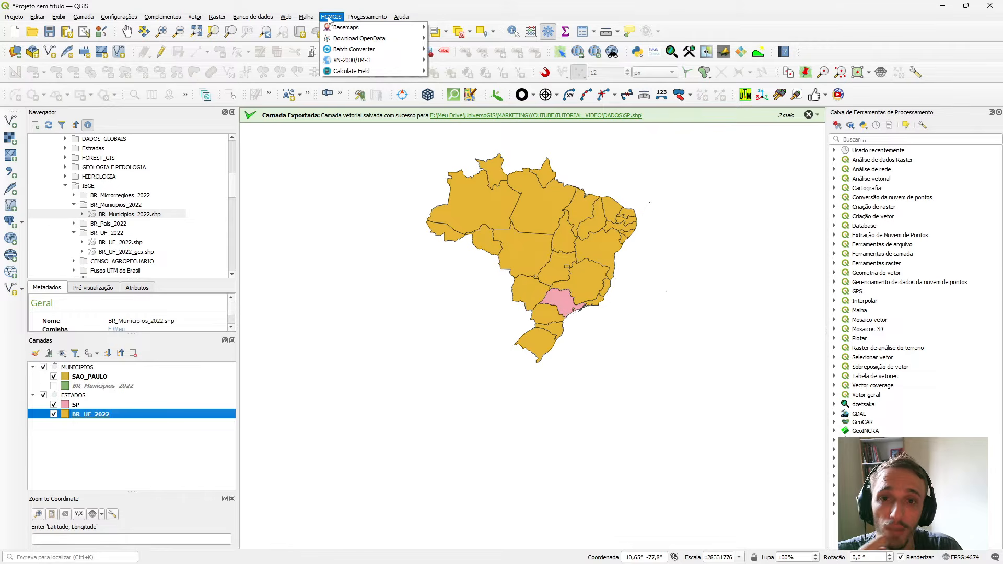
mouse_move(165, 18)
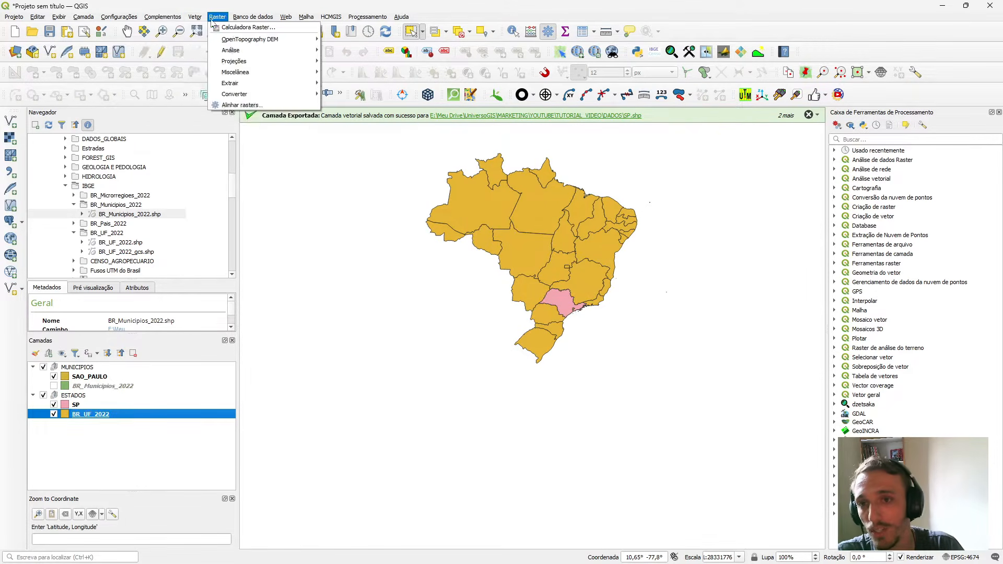
click(176, 27)
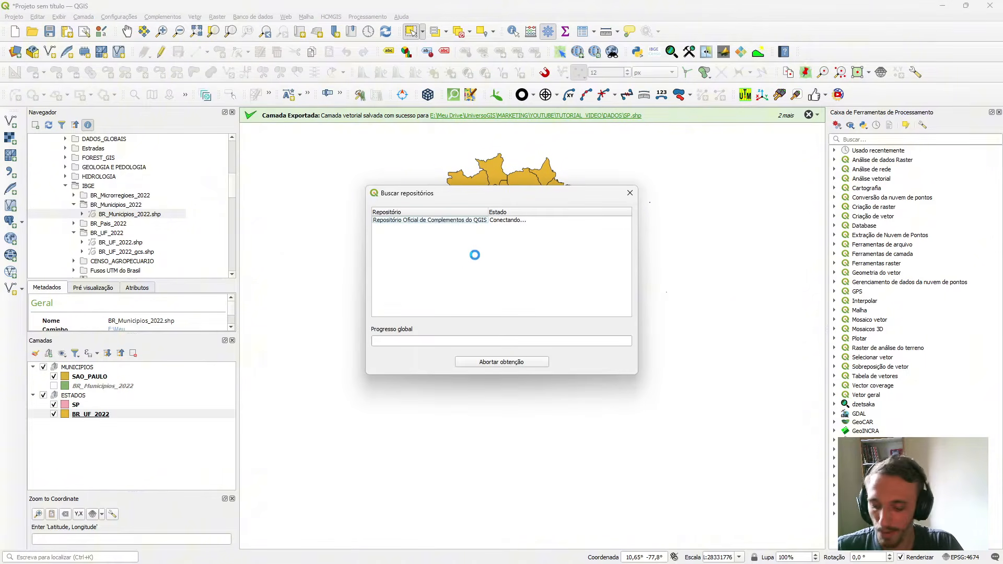
click(179, 146)
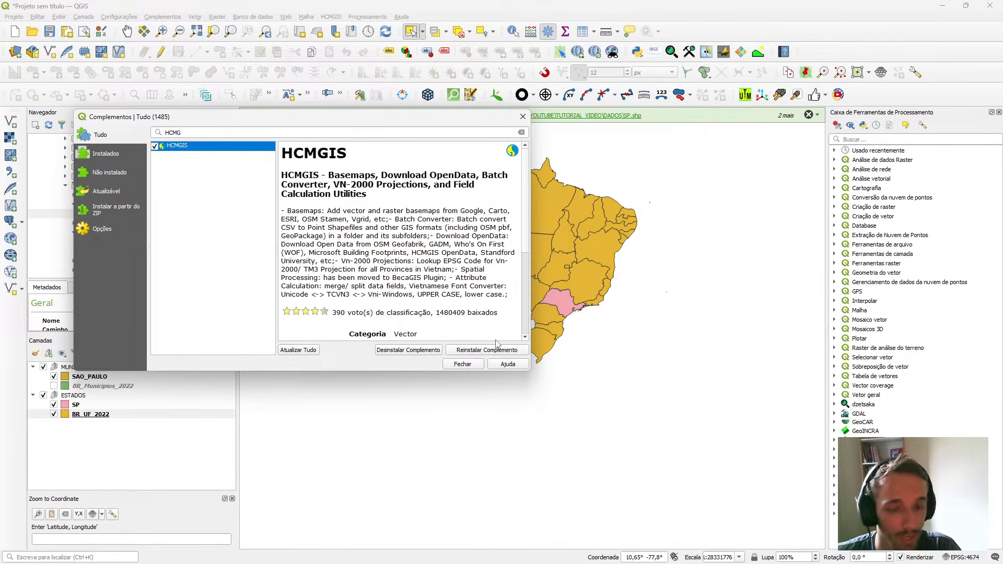
click(468, 366)
Add the Esri Light Gray basemap from HCMGIS and move it below the ESTADOS group in the layer order.
click(327, 17)
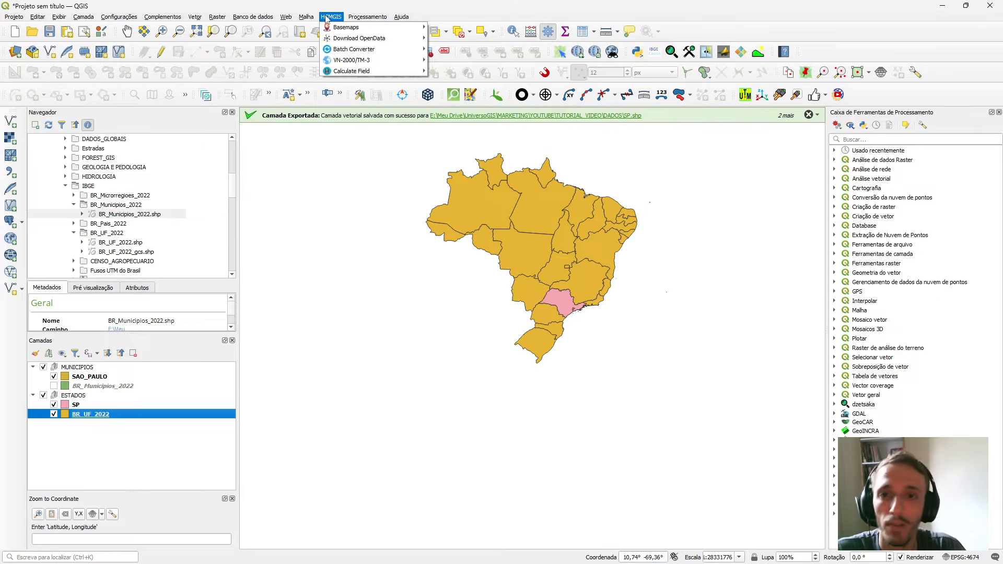
mouse_move(346, 27)
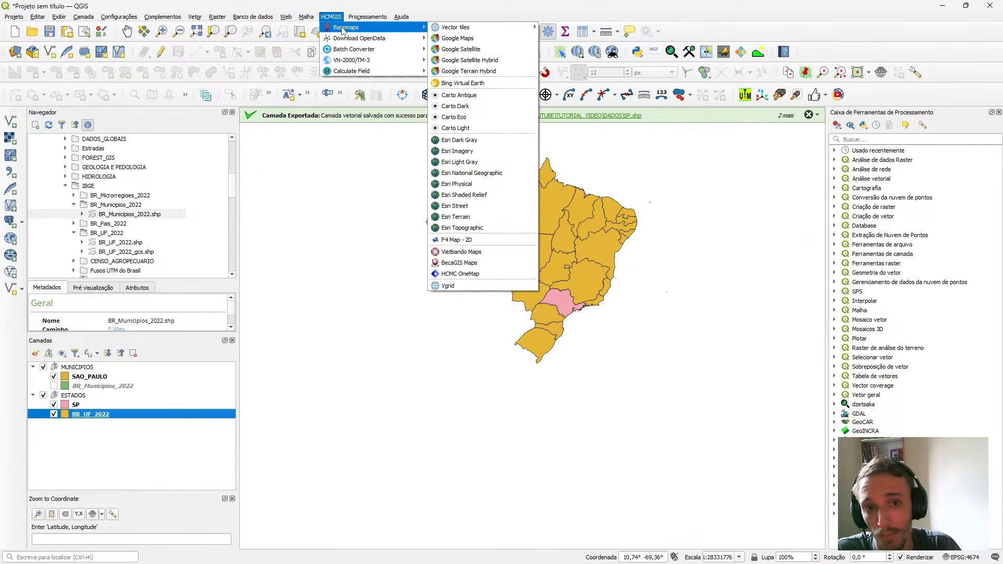
click(497, 164)
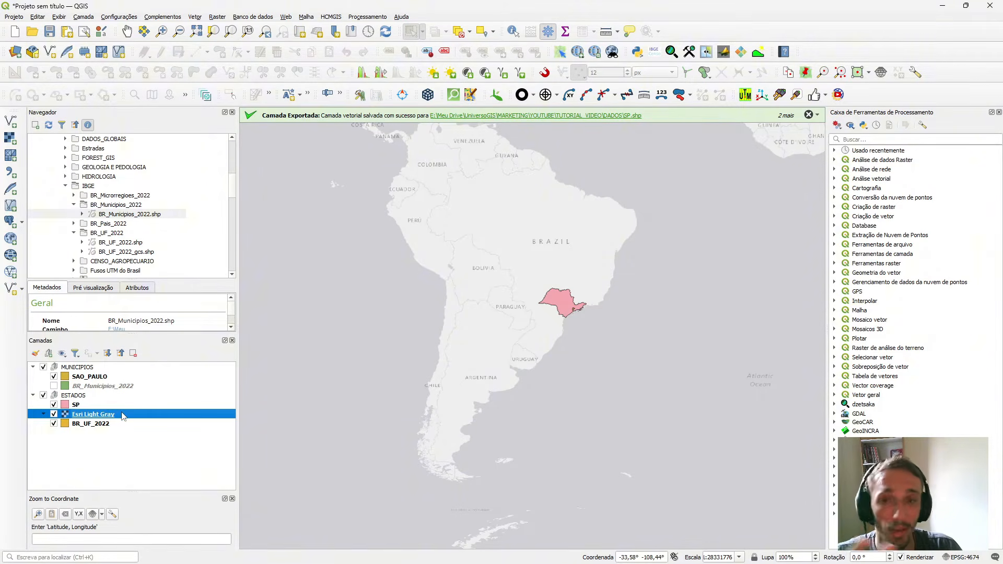
drag(121, 415, 132, 477)
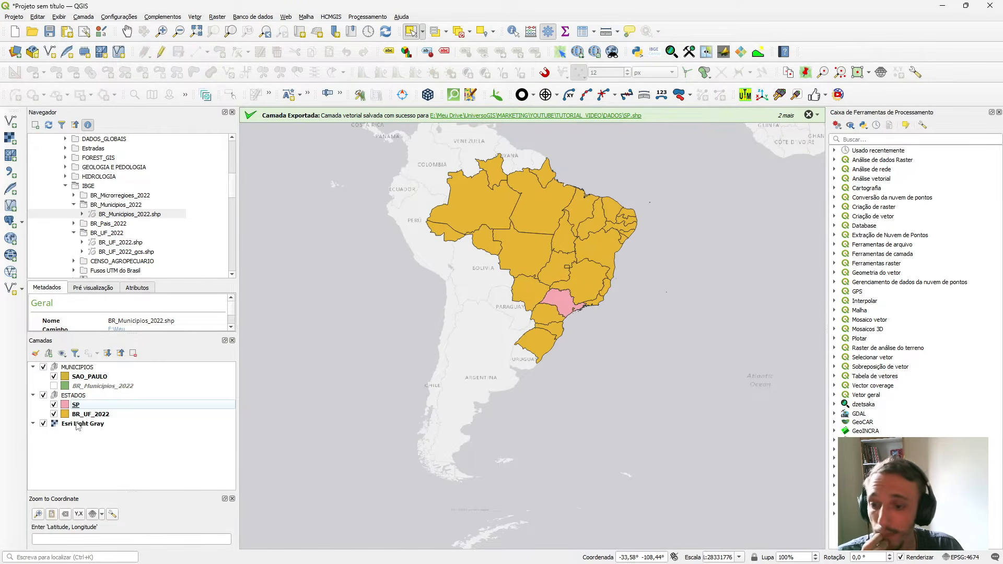
click(33, 396)
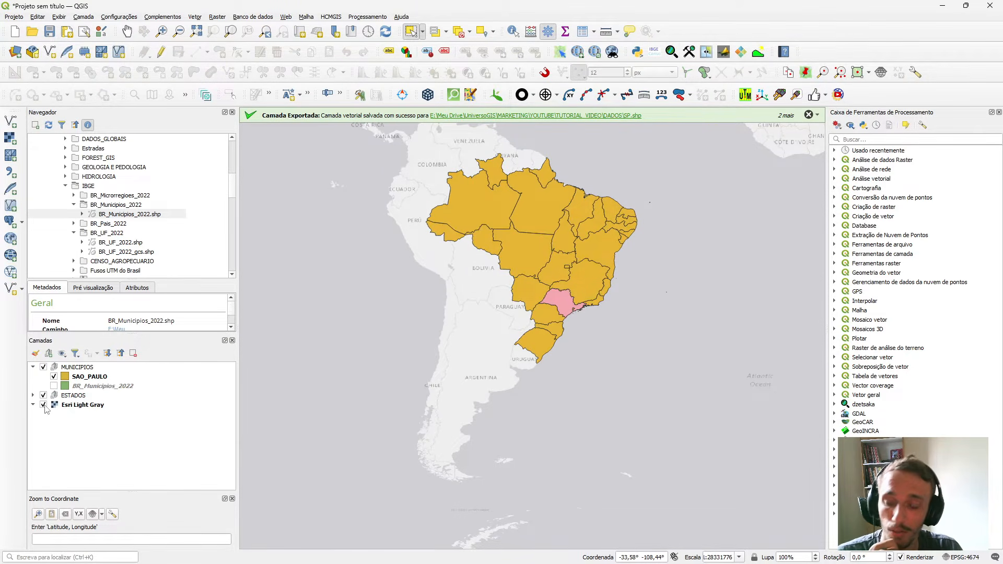
click(33, 395)
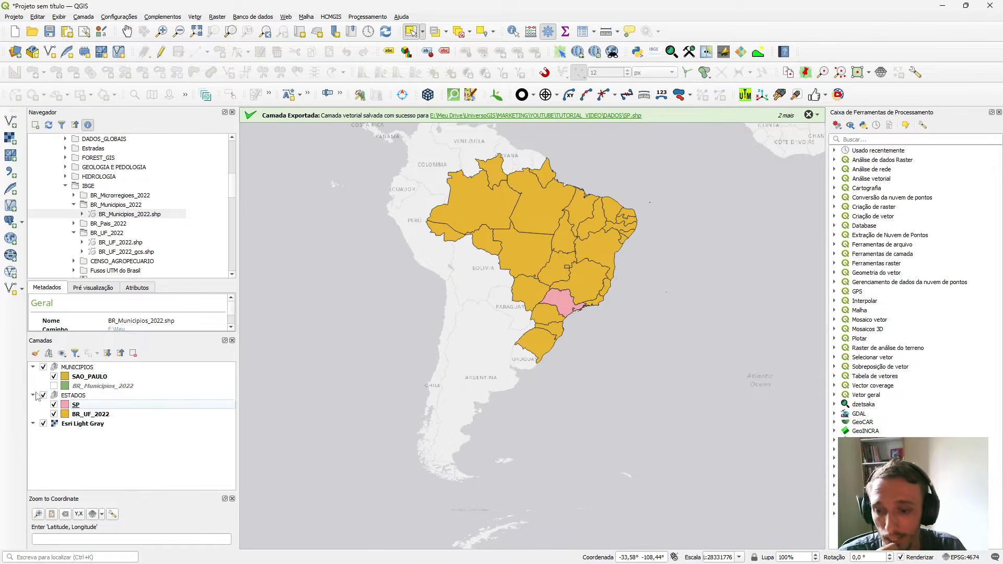
Move the Esri Light Gray basemap above the ESTADOS group and return it to the end of the layer order.
drag(68, 423, 116, 392)
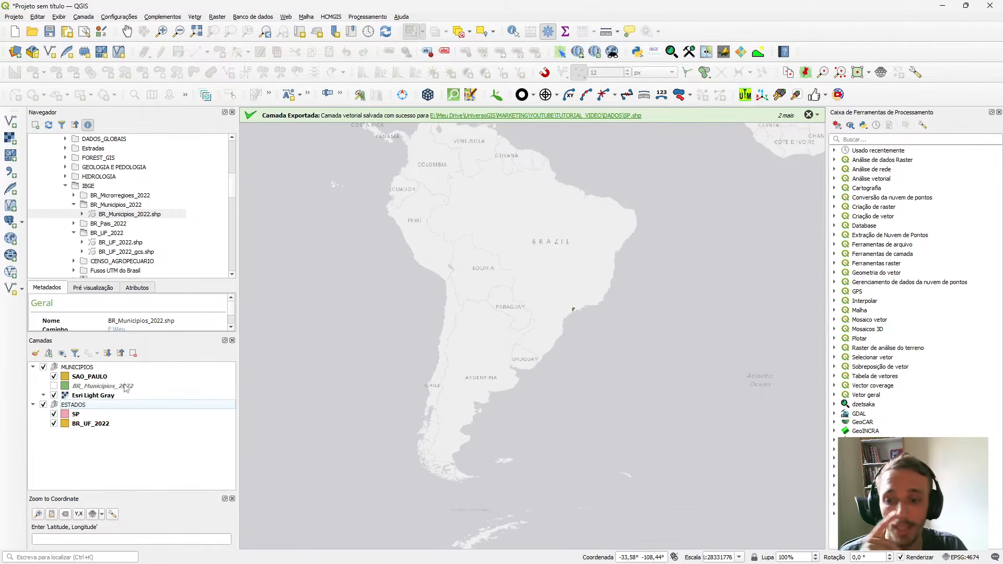
drag(106, 399, 99, 478)
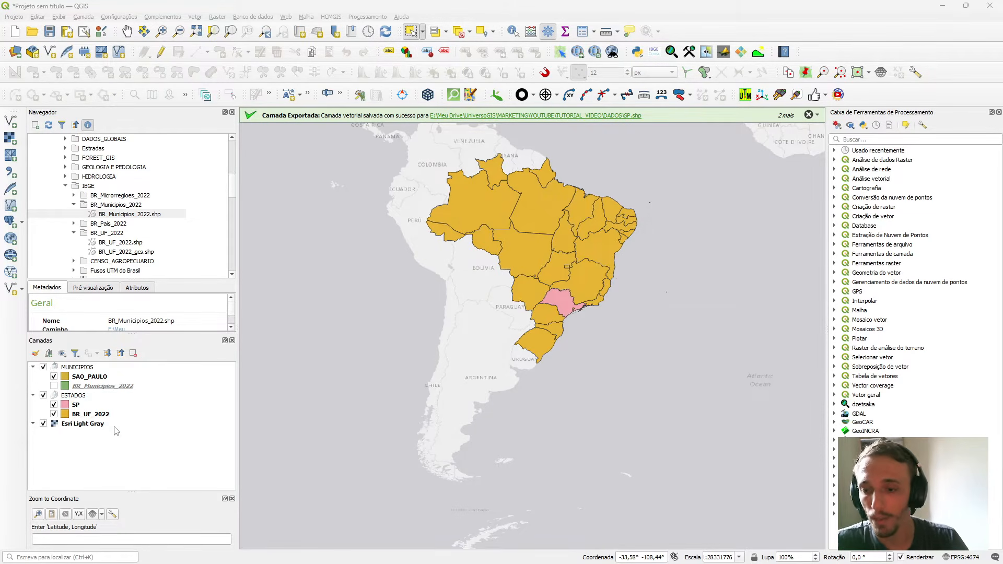
View the symbology properties of BR_UF_2022 and compare the map with that layer hidden and shown.
click(93, 416)
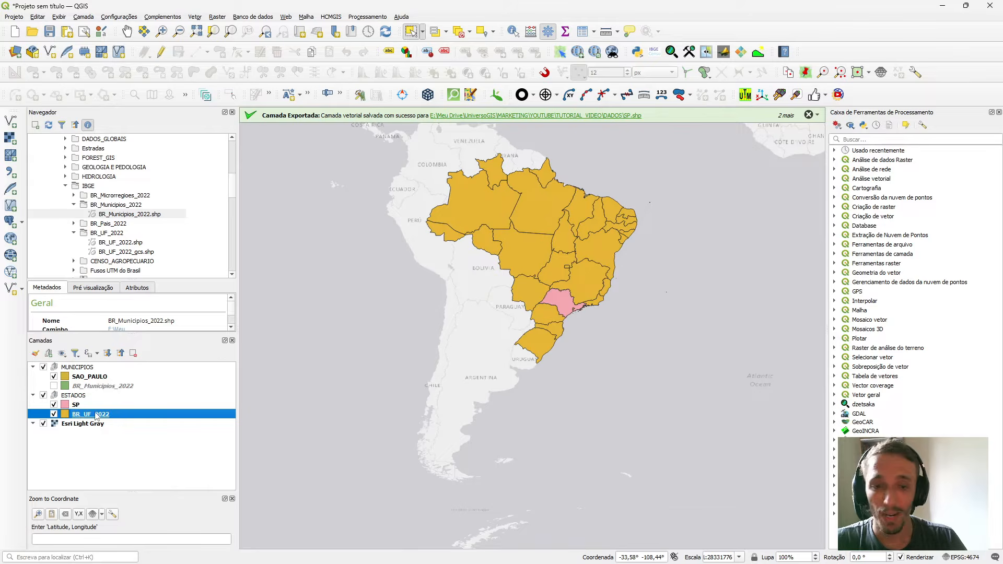
double_click(105, 417)
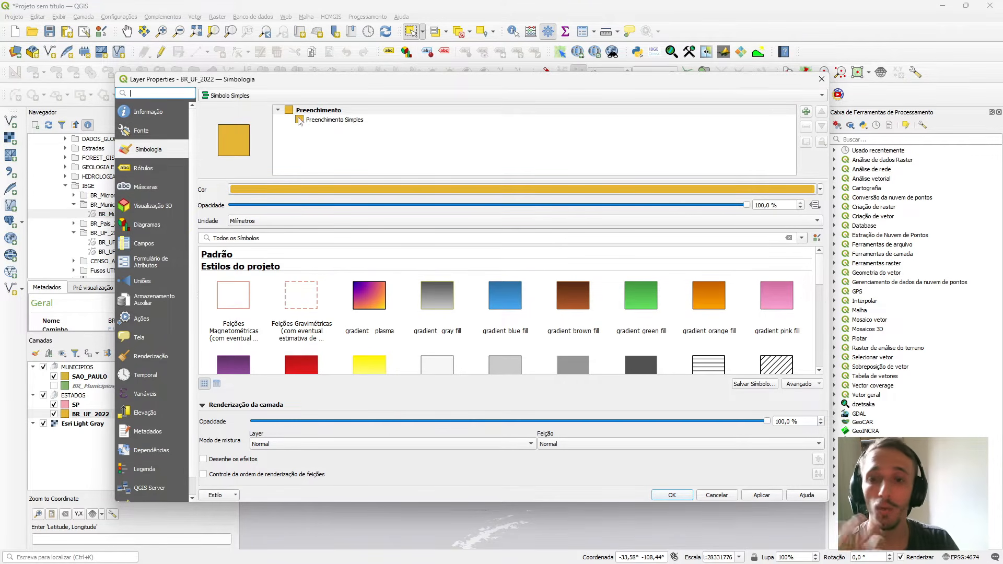
click(822, 79)
click(97, 414)
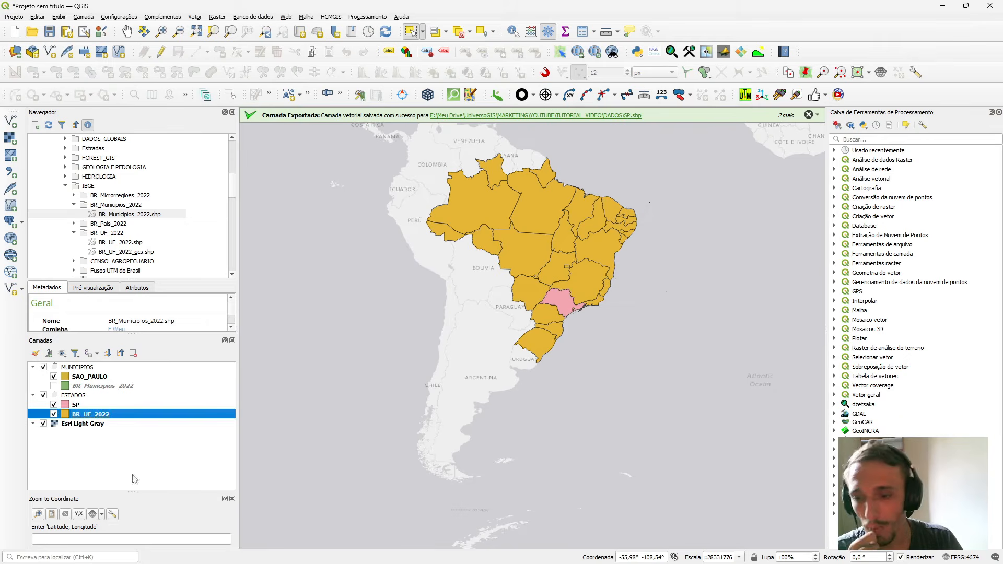
click(54, 414)
click(54, 414)
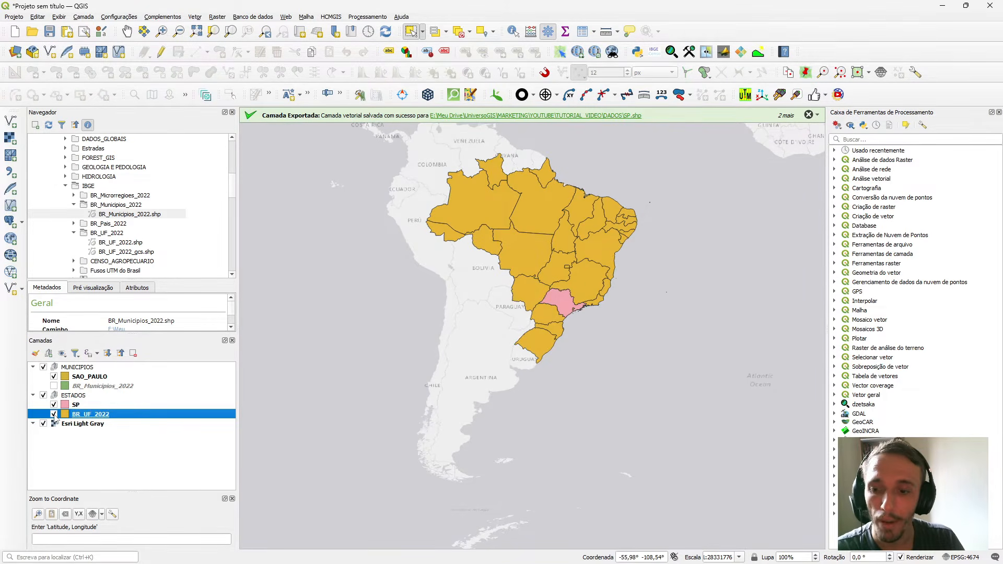
double_click(91, 415)
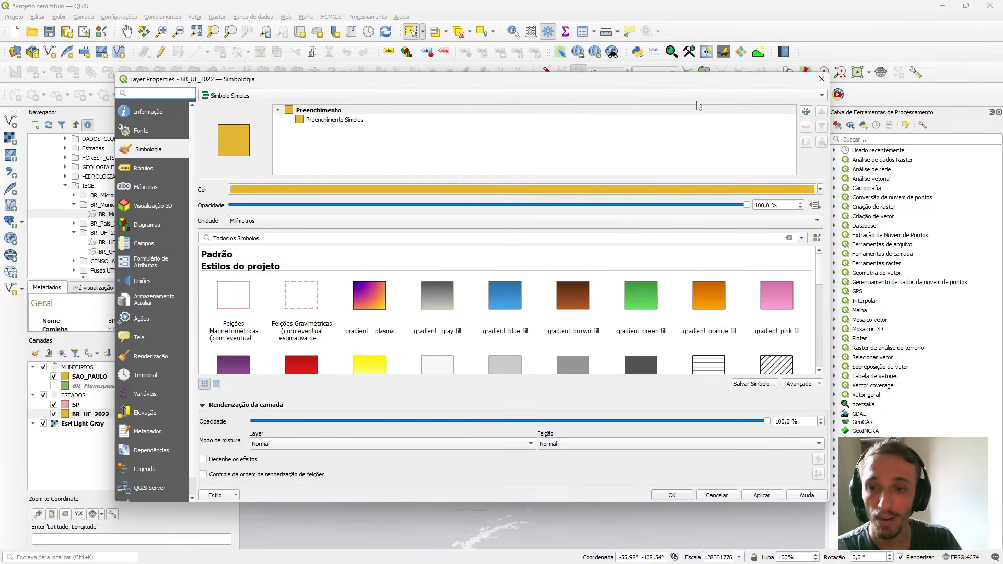
click(822, 79)
Change the symbol layer type of BR_UF_2022 to Contorno: Linha Simples and apply the outline-only style.
right_click(137, 414)
click(156, 411)
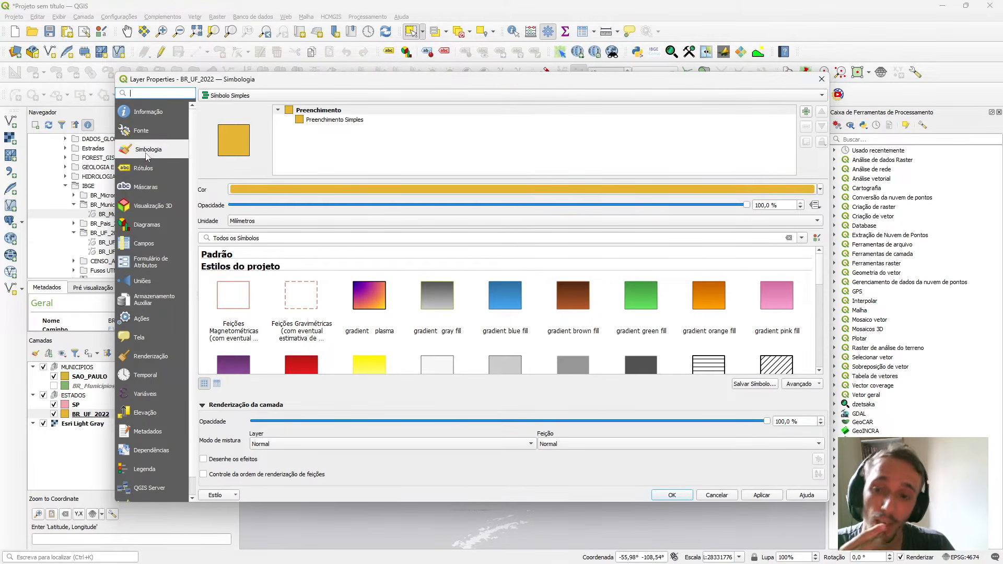
click(329, 123)
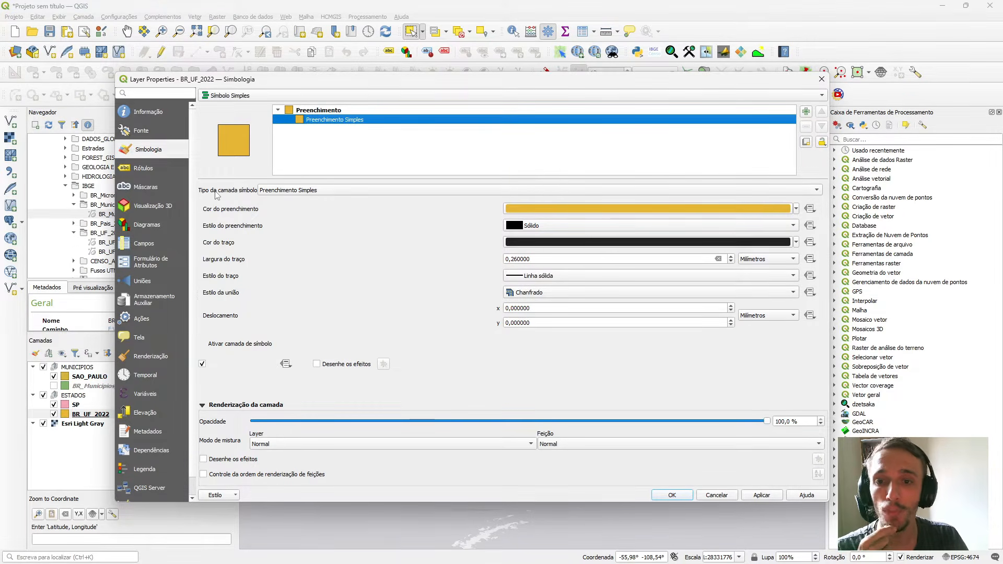
click(301, 192)
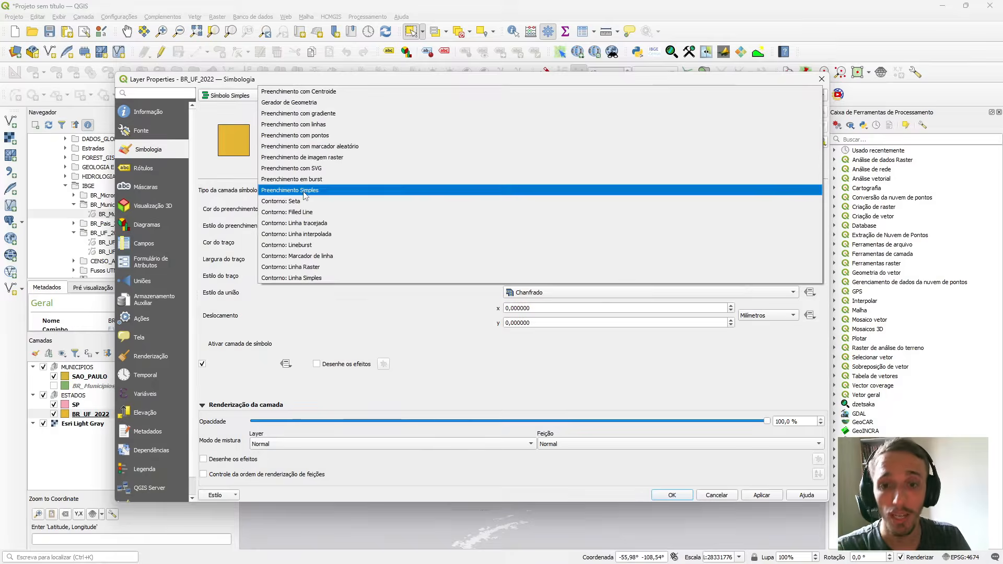
click(313, 278)
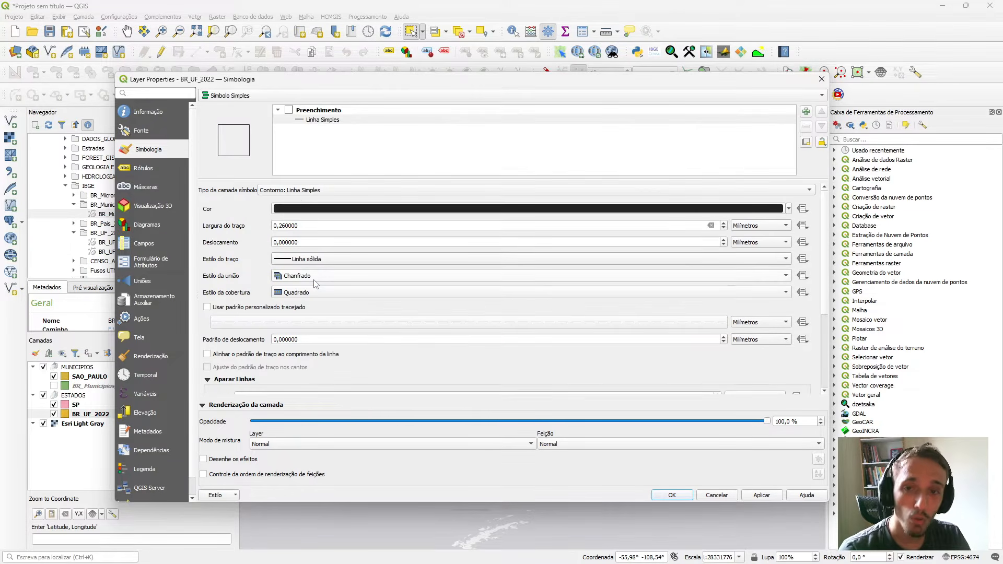
click(760, 496)
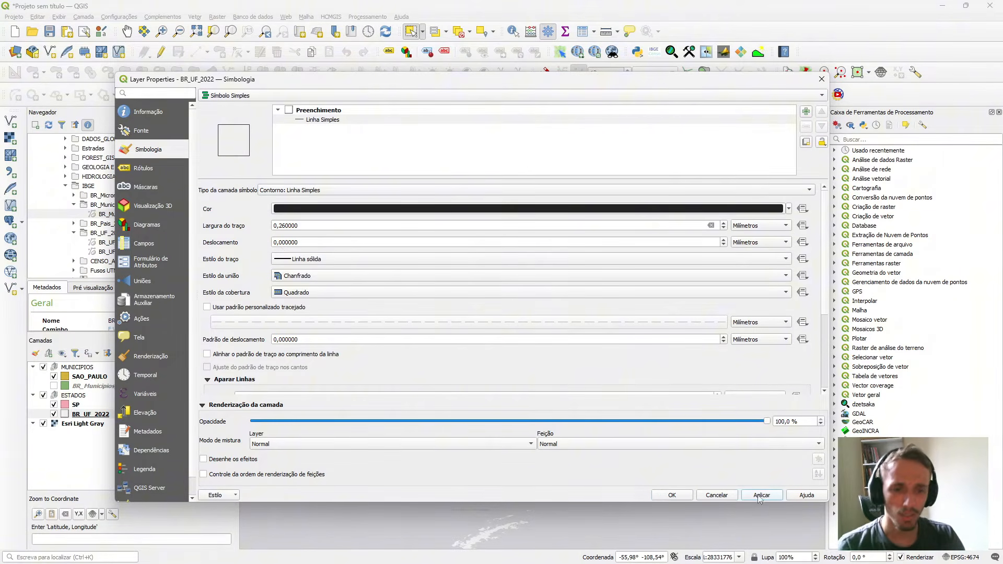
drag(459, 82, 382, 153)
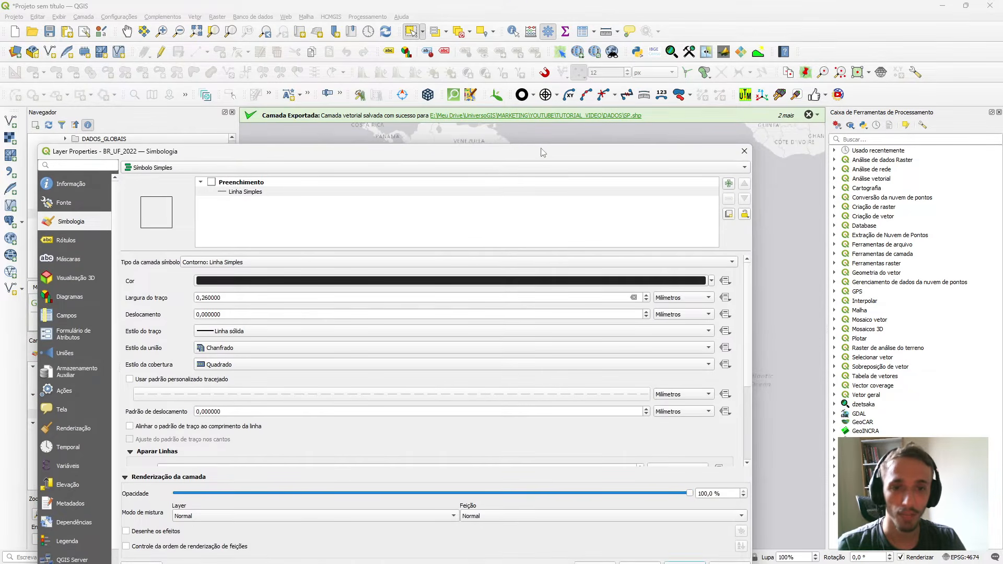
drag(546, 147, 535, 170)
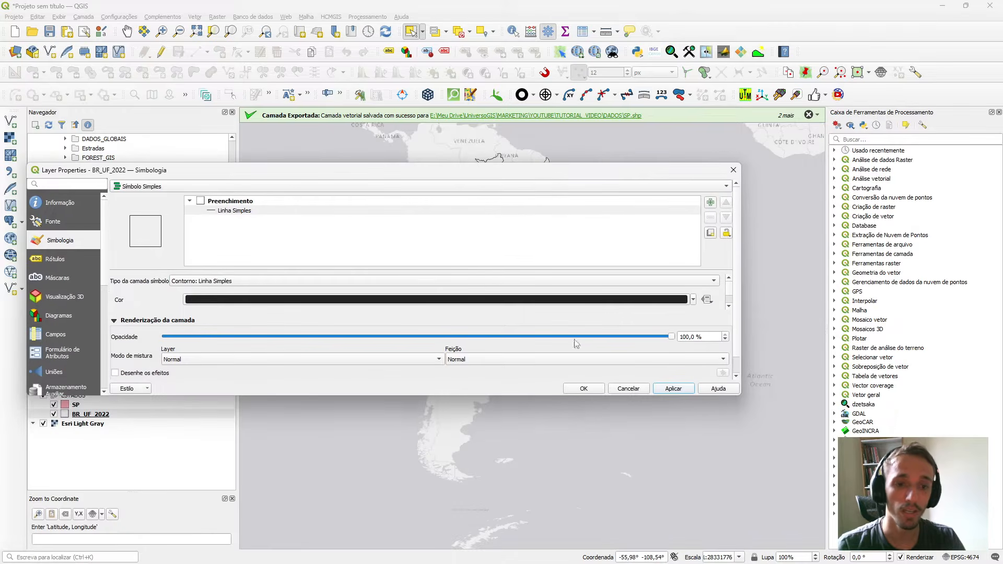
click(592, 390)
Set the outline stroke width of BR_UF_2022 to 0,06 millimetres and apply the change.
scroll(488, 172, up, 3)
scroll(488, 172, down, 2)
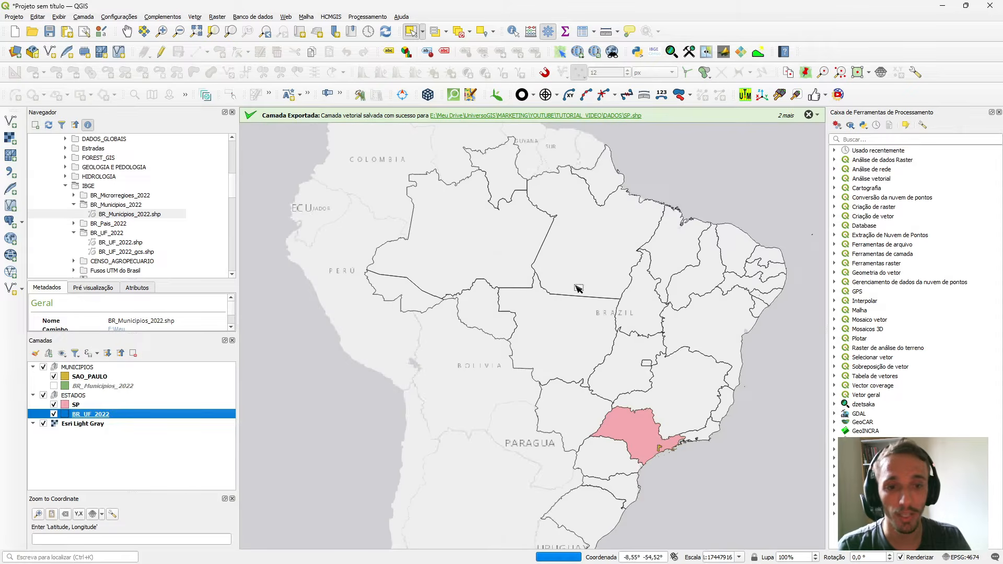
scroll(578, 288, up, 3)
scroll(537, 217, down, 4)
scroll(521, 269, up, 2)
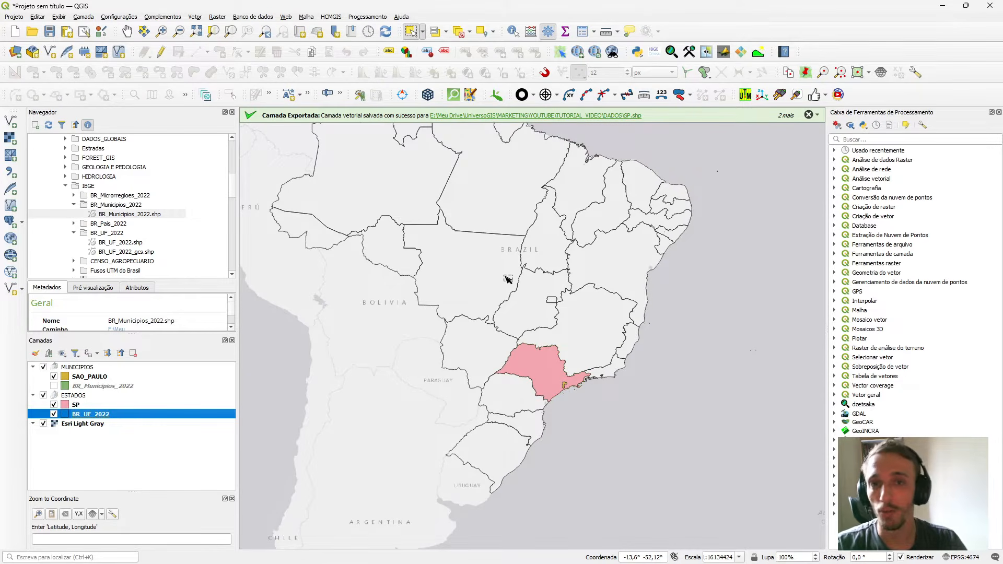
double_click(214, 414)
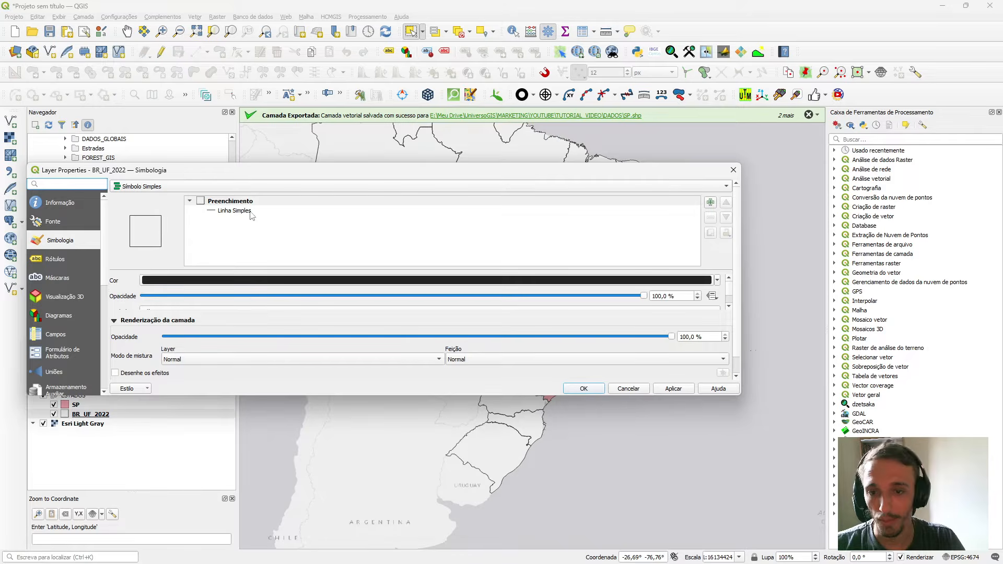
click(228, 211)
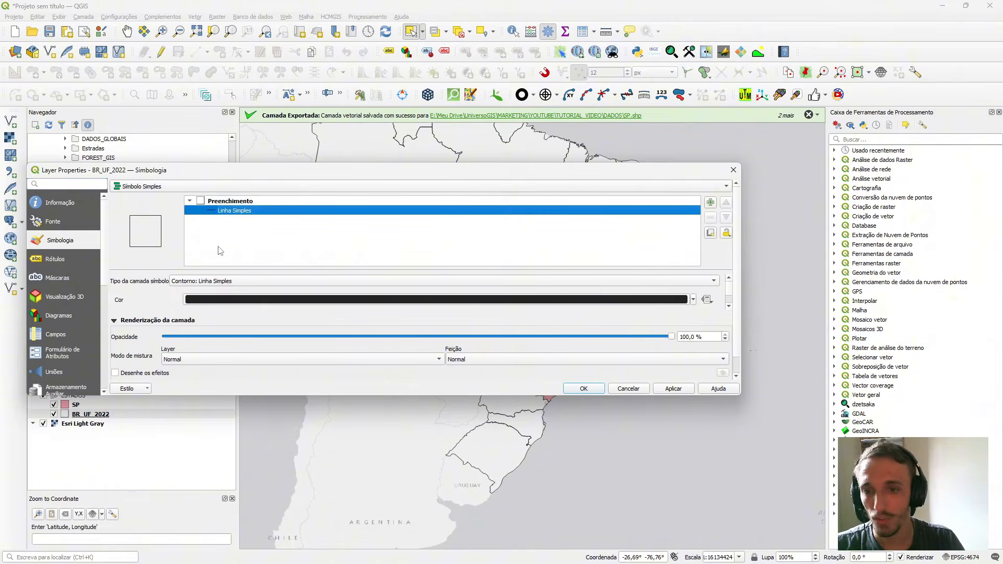
drag(481, 396, 481, 546)
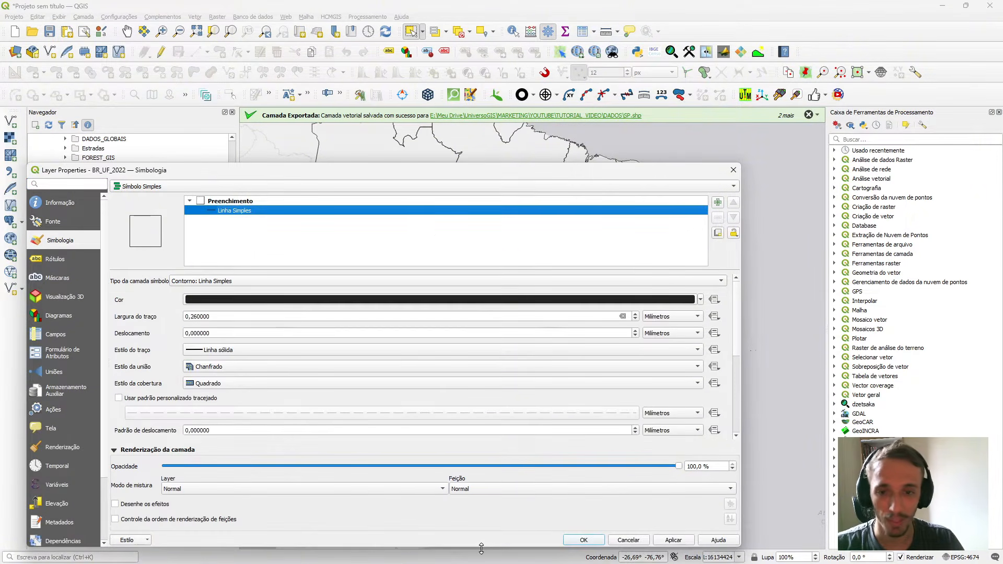
drag(416, 178, 502, 104)
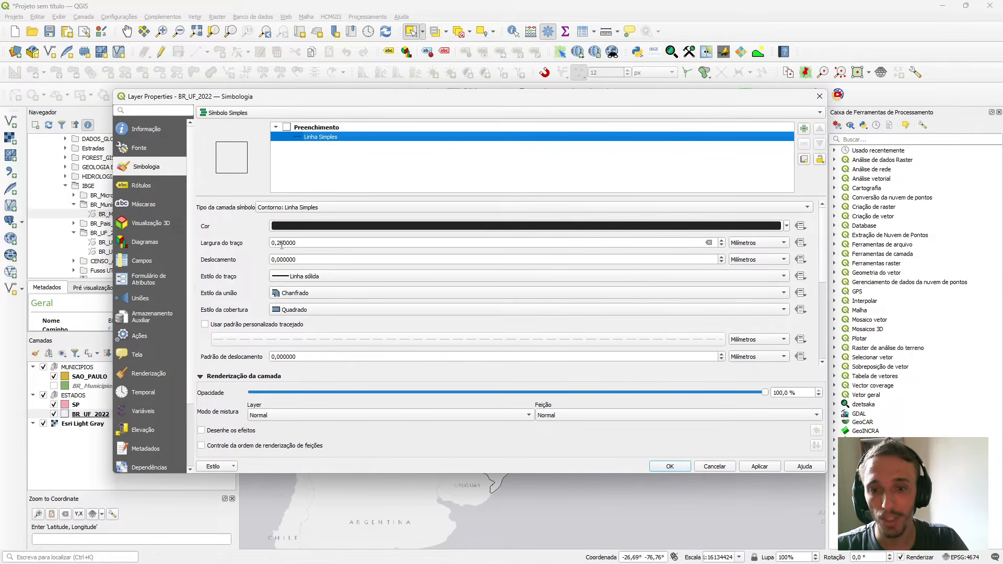
click(282, 243)
key(BackSpace)
text(05)
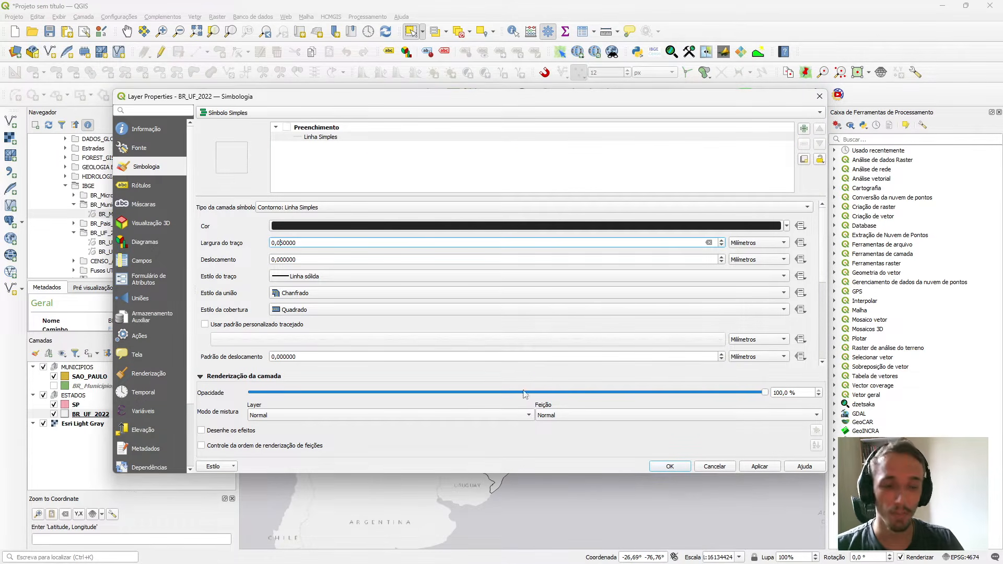
click(755, 470)
click(662, 468)
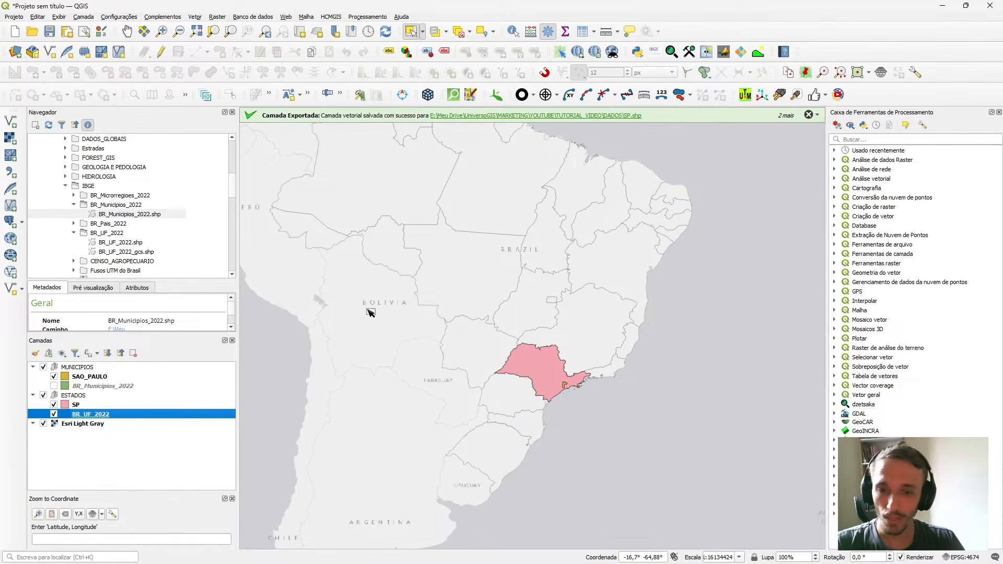
Style the SP layer as Contorno: Linha Simples with a stroke width of 0,36 millimetres.
scroll(482, 283, down, 1)
scroll(467, 218, up, 1)
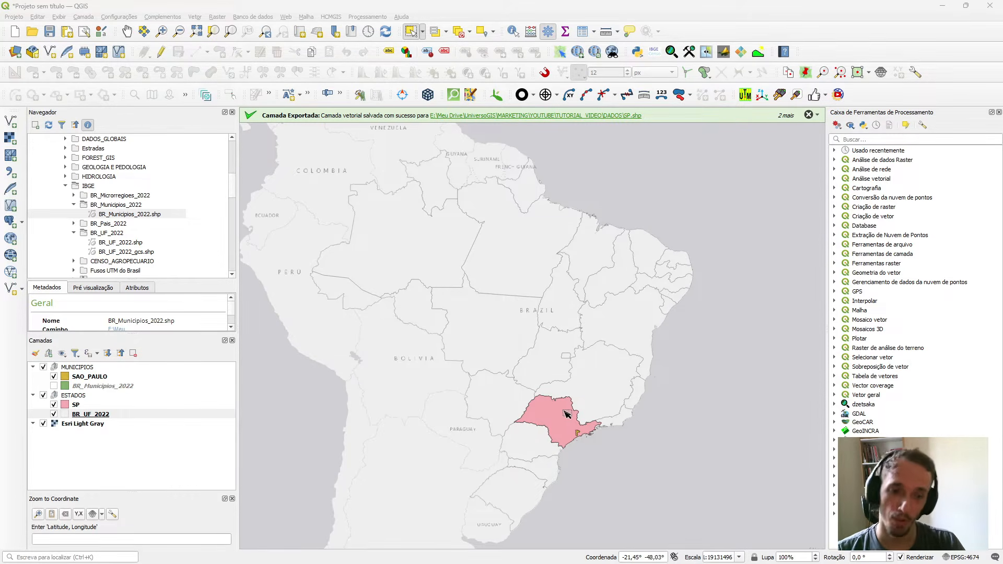
scroll(571, 412, up, 2)
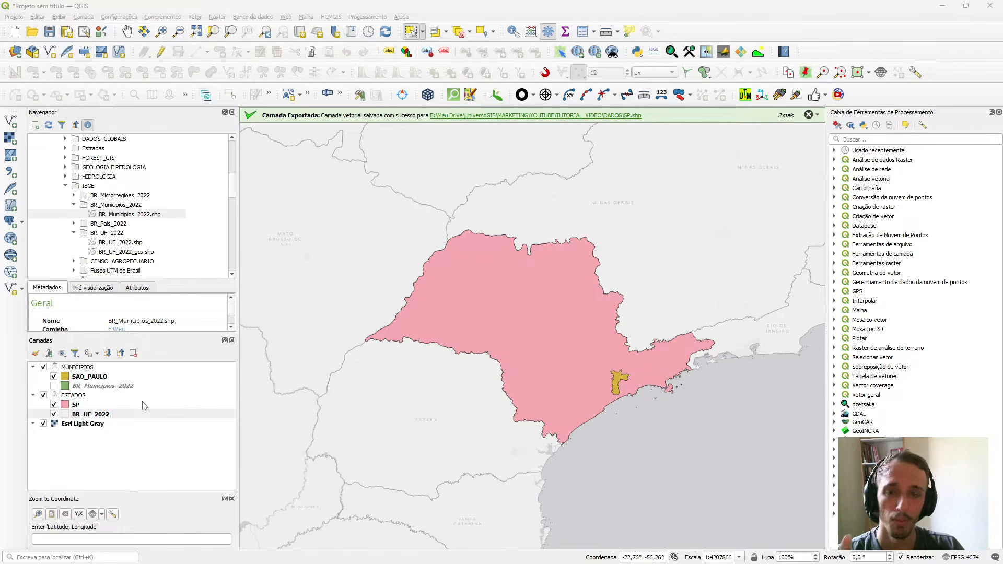
double_click(96, 406)
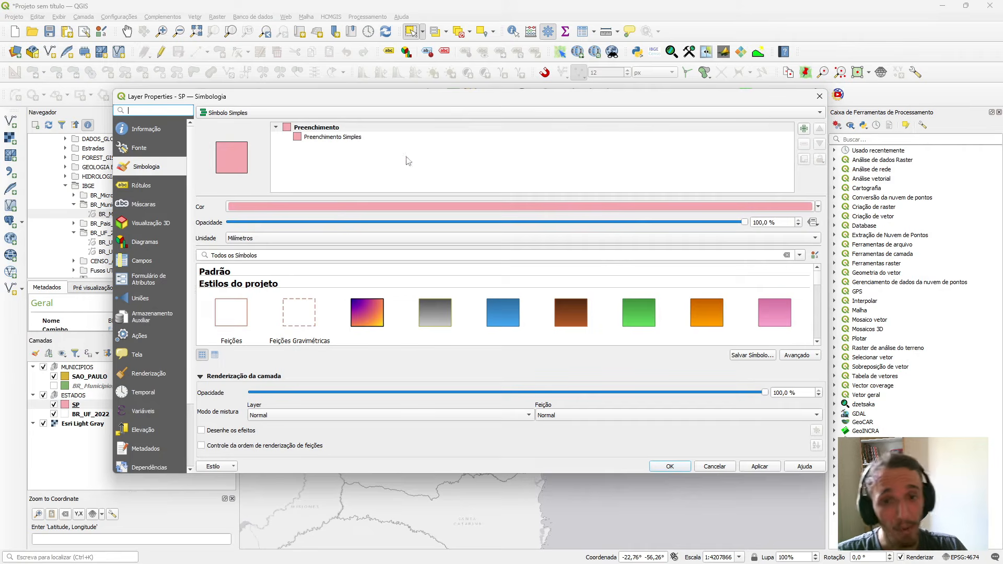
click(329, 137)
click(314, 208)
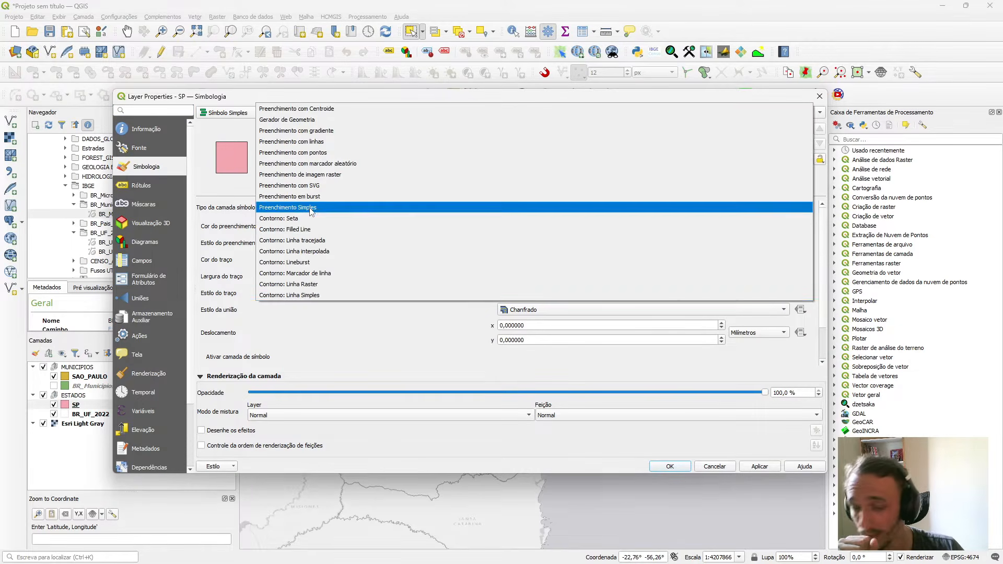
click(309, 304)
click(292, 243)
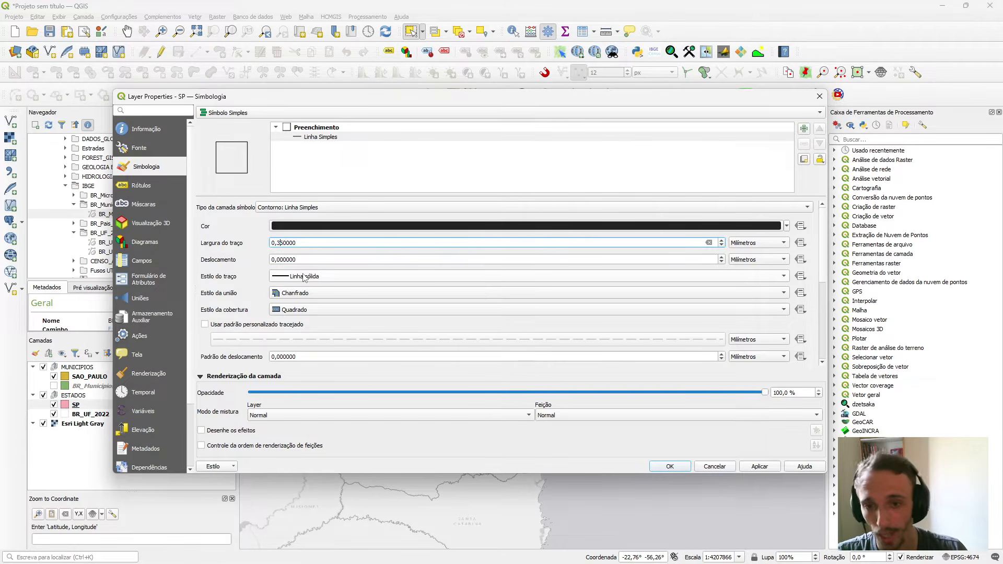
click(756, 465)
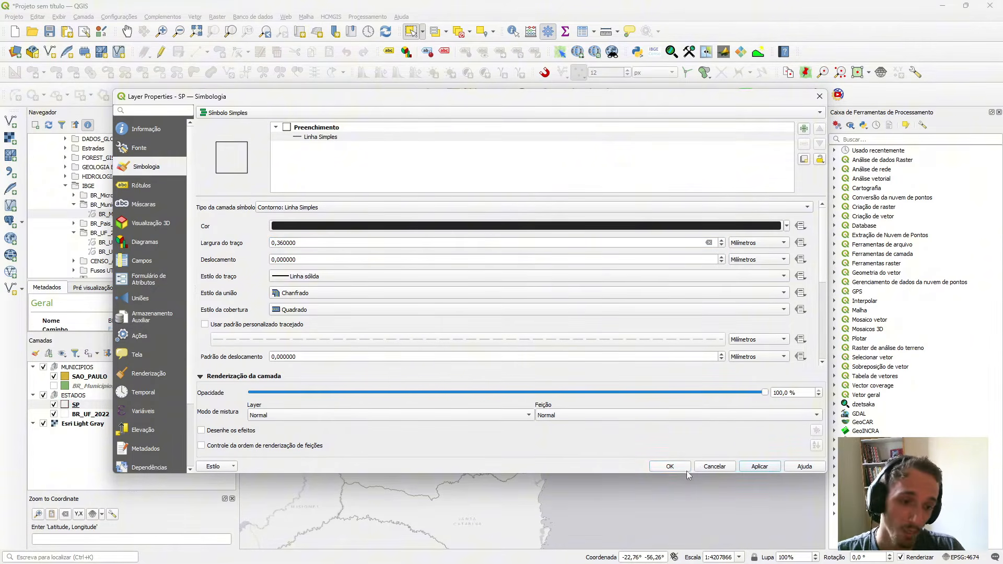
click(669, 466)
Turn on the visibility of the BR_Municipios_2022 layer to show all Brazilian municipalities on the map.
scroll(588, 389, down, 3)
scroll(587, 394, up, 1)
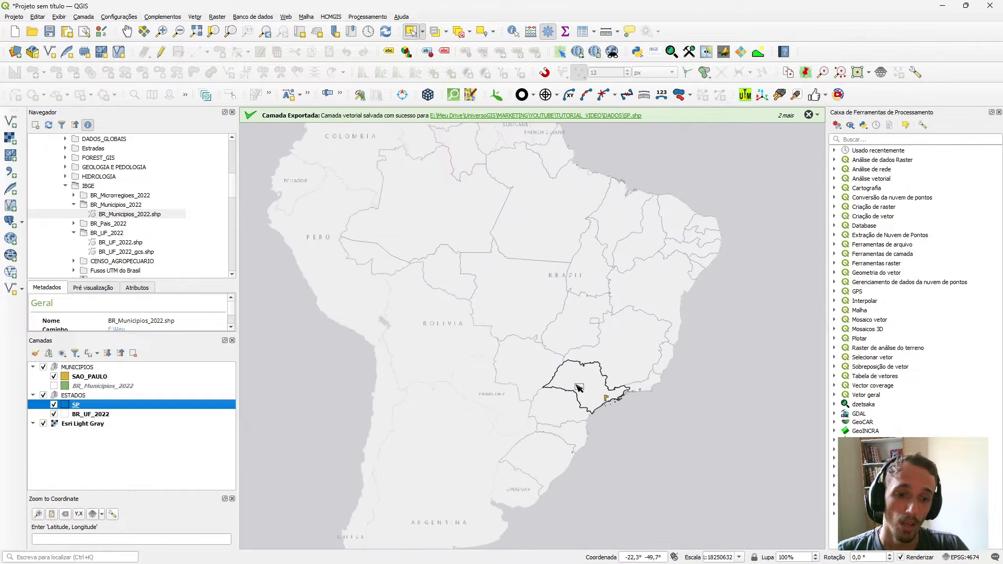
scroll(587, 392, down, 1)
scroll(590, 393, up, 1)
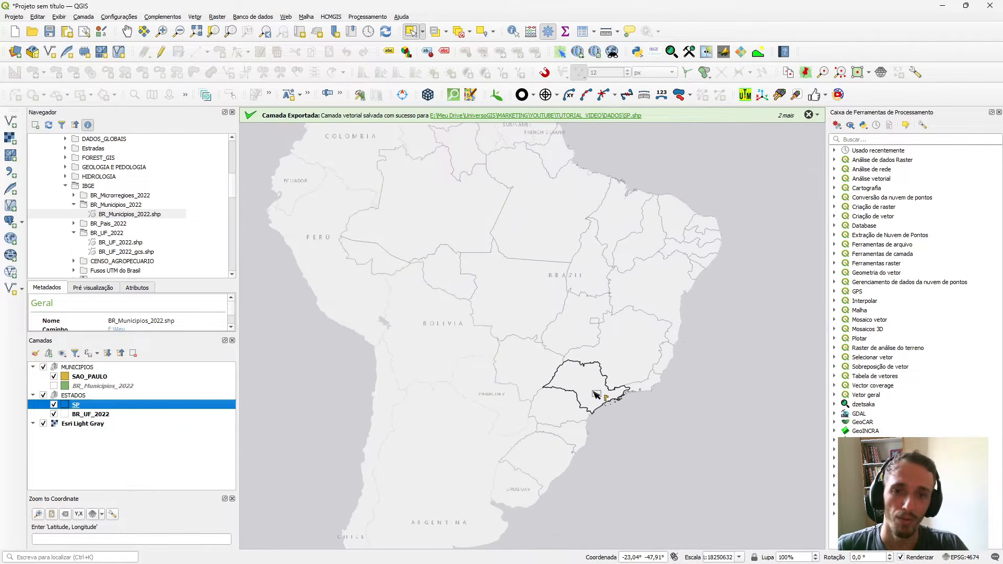
scroll(593, 395, up, 1)
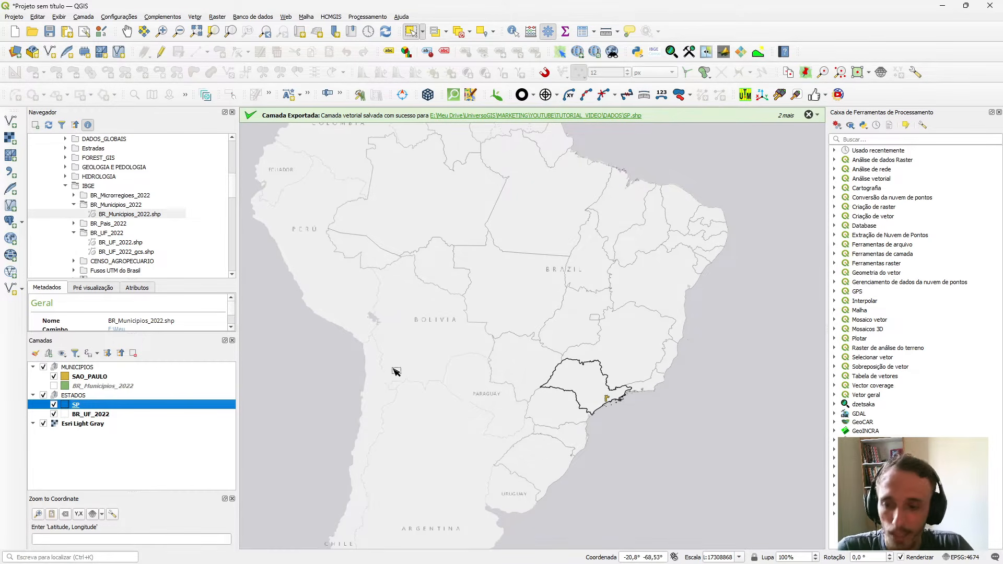
click(53, 386)
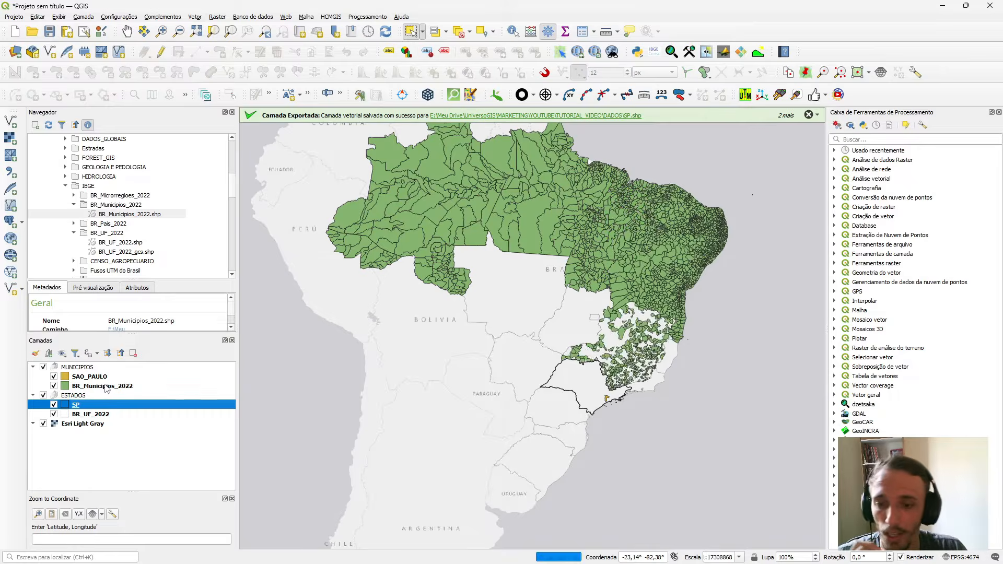
Set up the Recortar geoprocessing tool with BR_Municipios_2022 as the input layer and SP as the overlay layer.
click(194, 17)
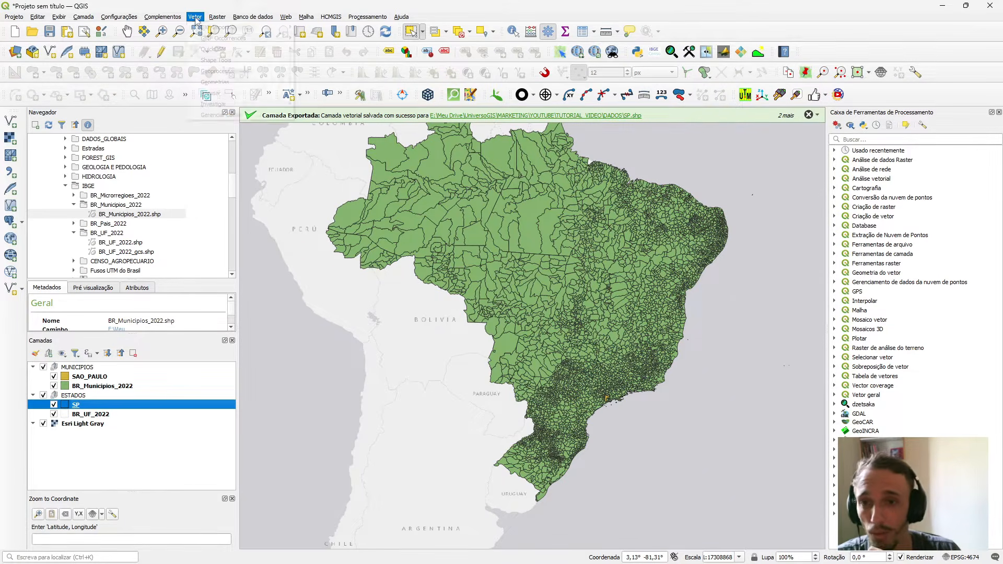
mouse_move(246, 116)
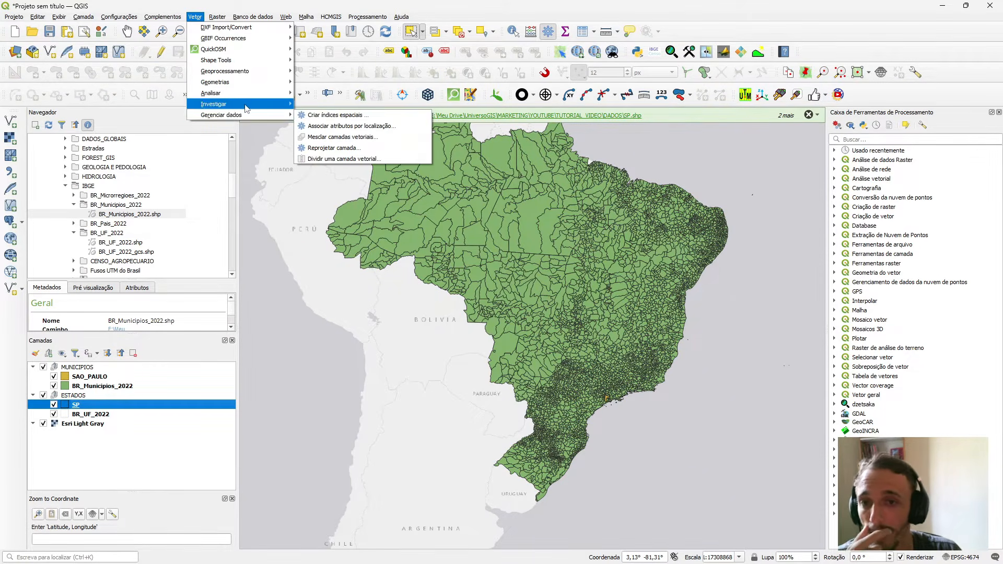
mouse_move(241, 71)
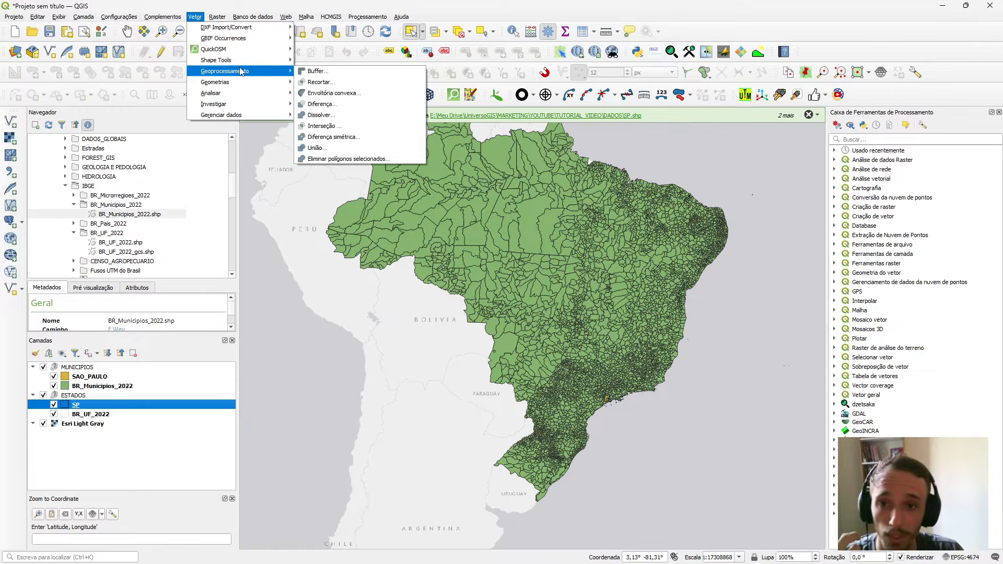
click(330, 83)
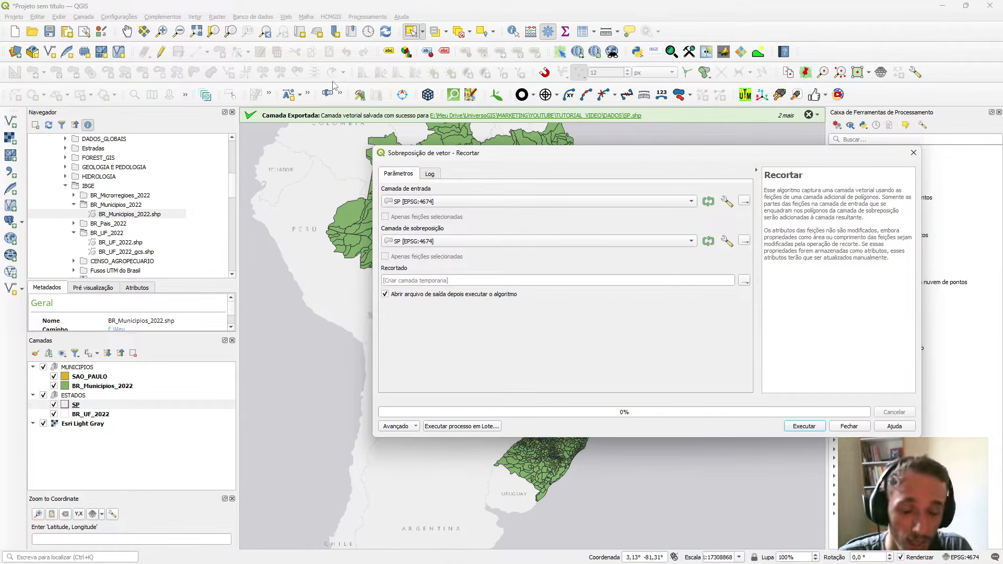
click(481, 201)
click(462, 166)
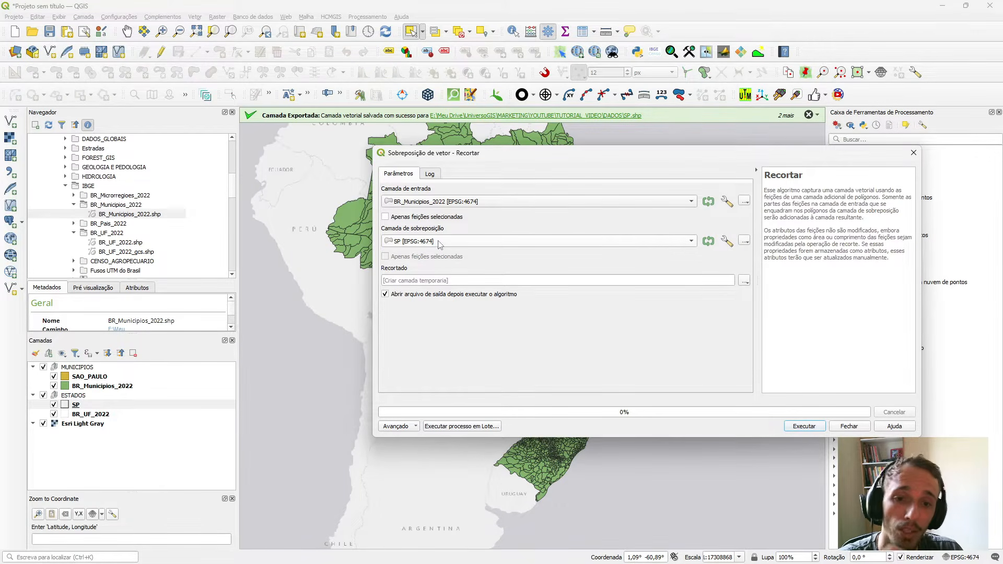
Save the clip output as the shapefile MUN_SP in the PROPRIEDADE folder, run the clip and close the tool.
click(744, 282)
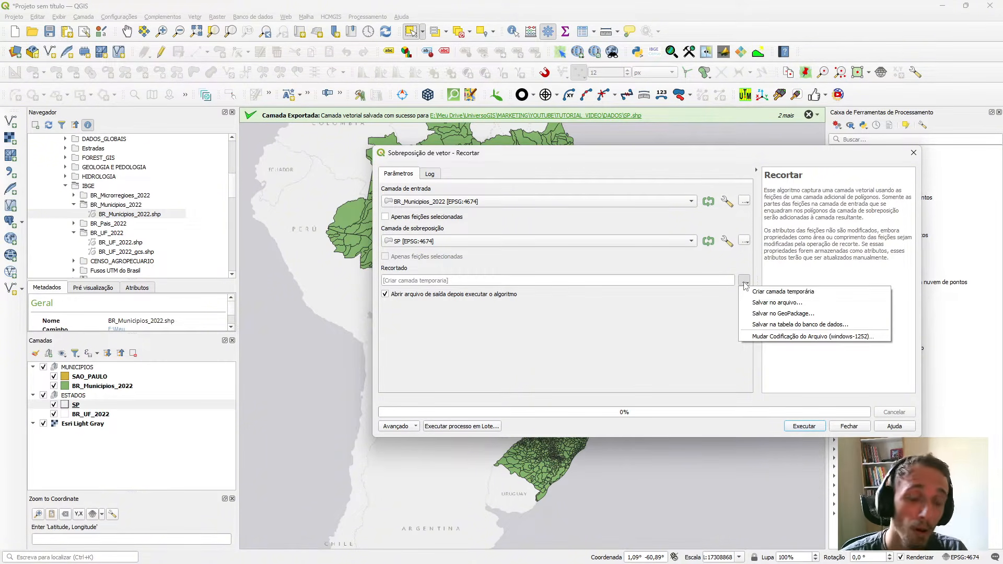
click(762, 306)
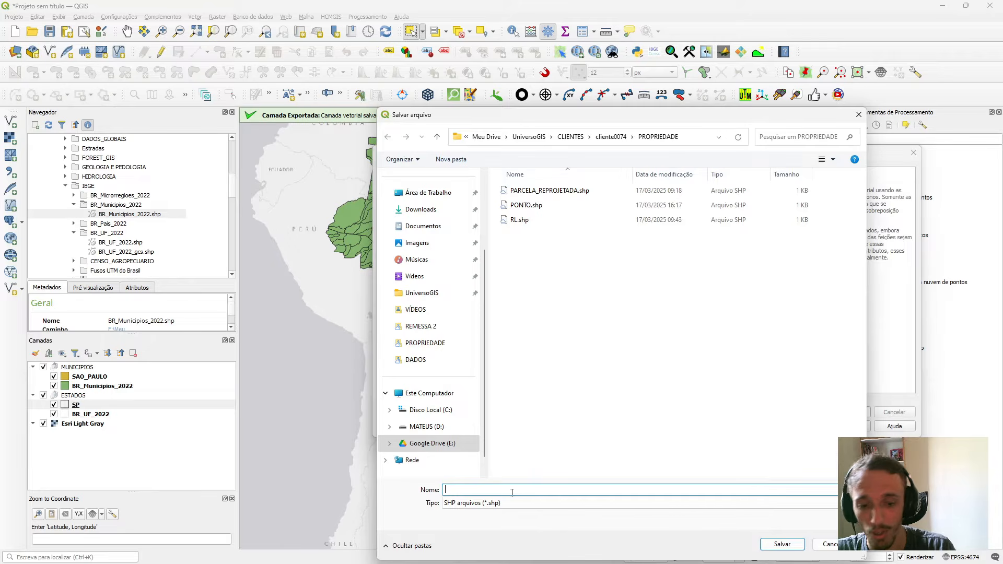
text(MUN_SP)
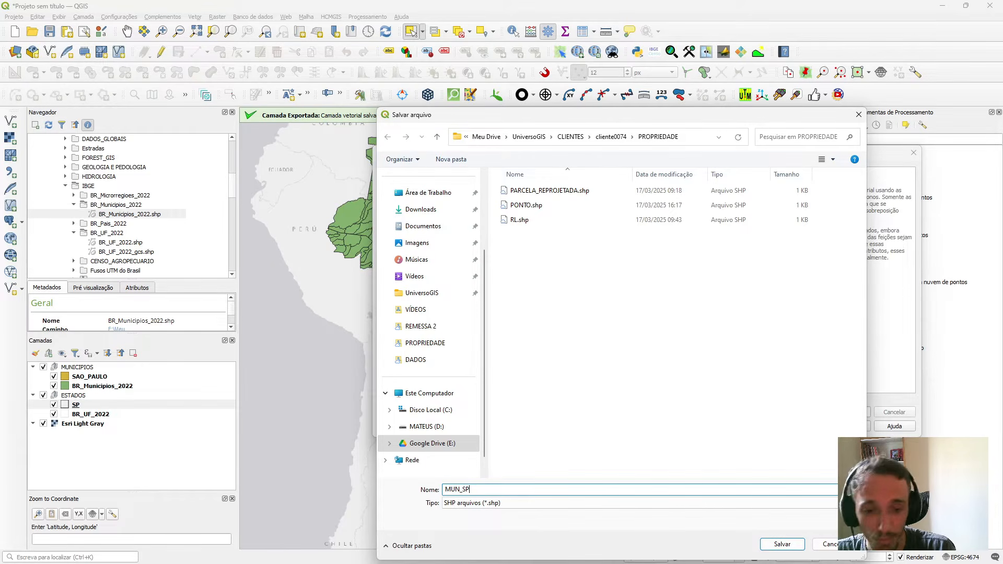
key(Return)
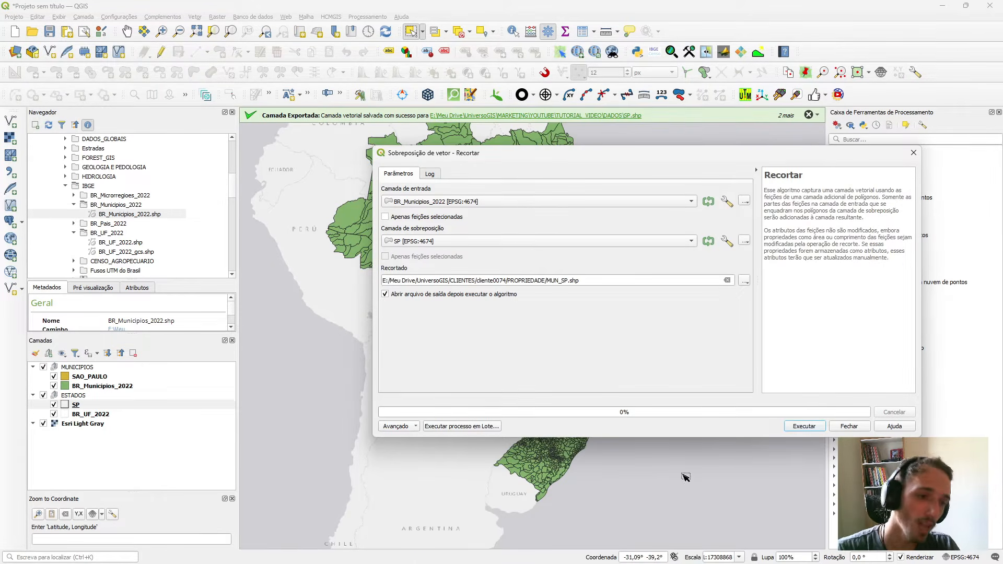
click(801, 426)
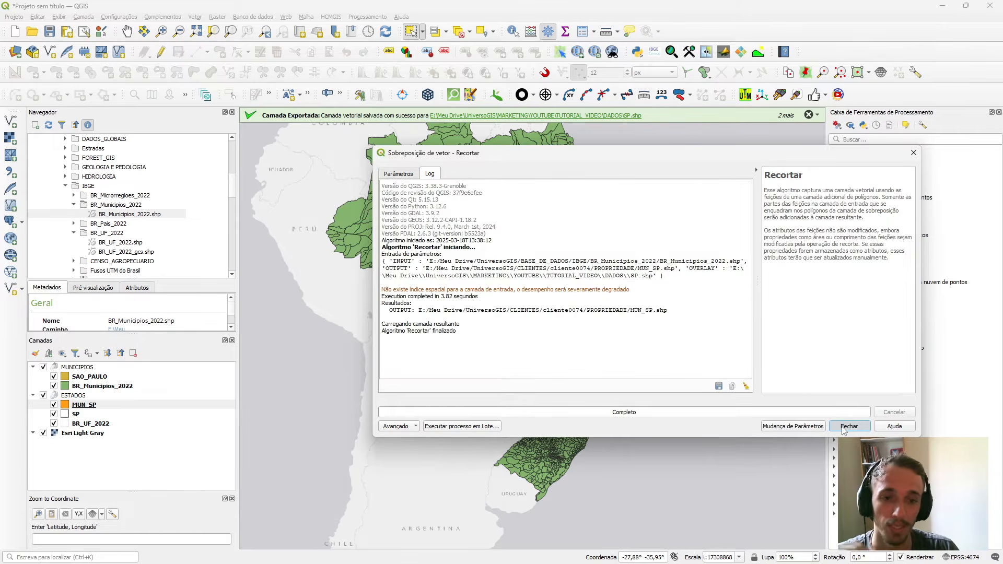
click(835, 425)
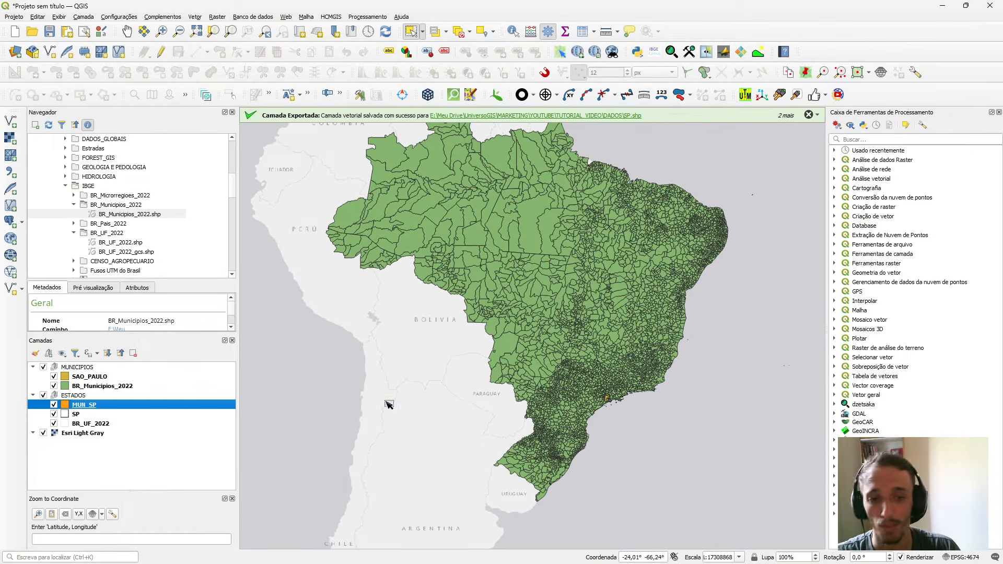
Hide BR_Municipios_2022 and examine the clipped São Paulo state municipalities on the map.
click(54, 386)
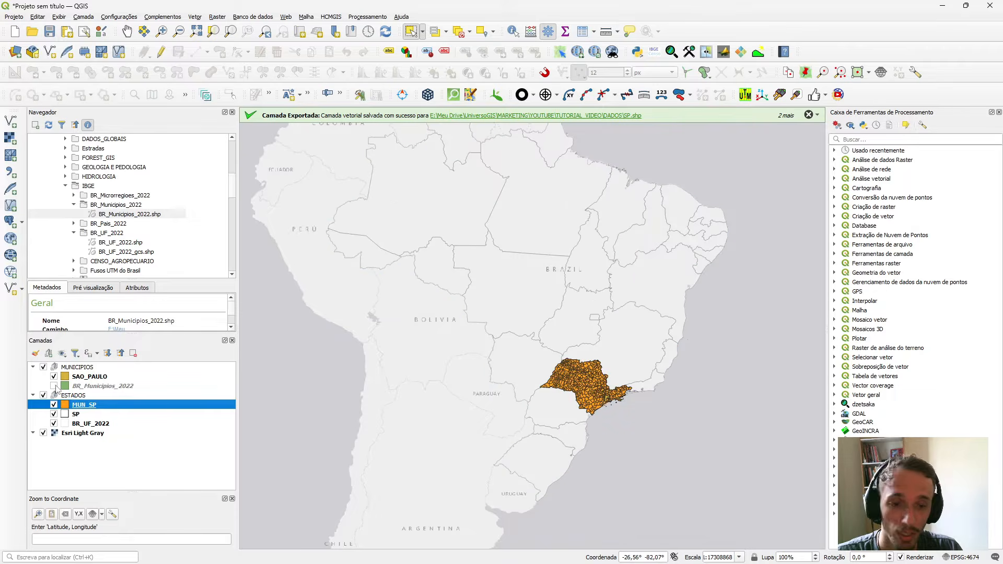
scroll(582, 386, up, 2)
scroll(645, 398, down, 1)
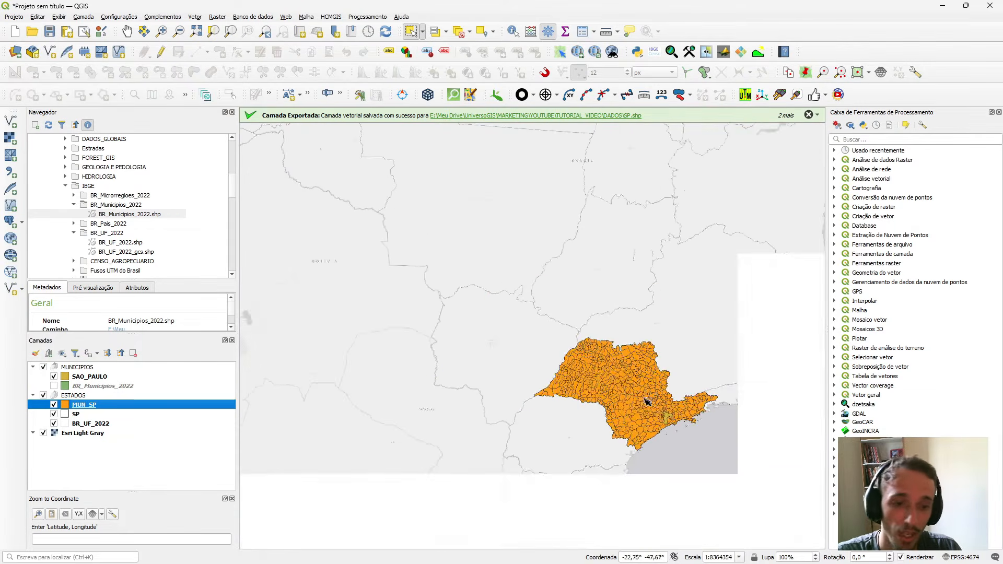
scroll(579, 381, up, 1)
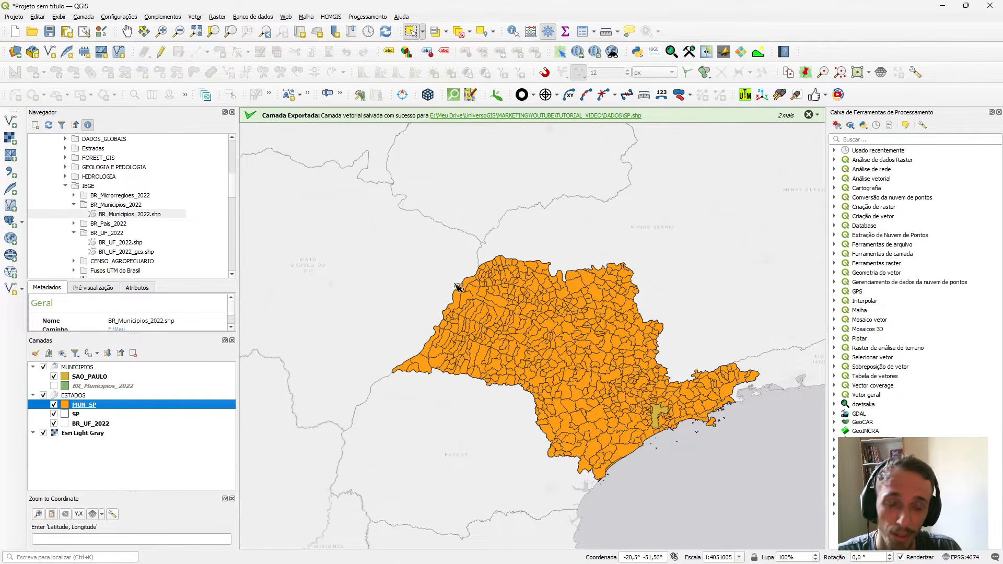
scroll(688, 409, up, 2)
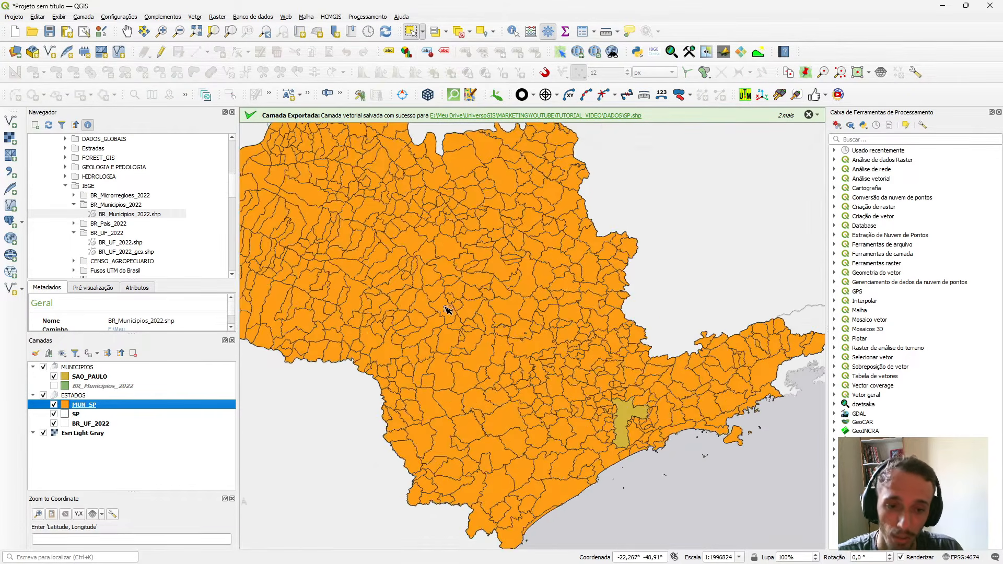
scroll(341, 366, down, 2)
Style the MUN_SP layer as Contorno: Linha Simples with a stroke width of 0,06 millimetres.
double_click(178, 410)
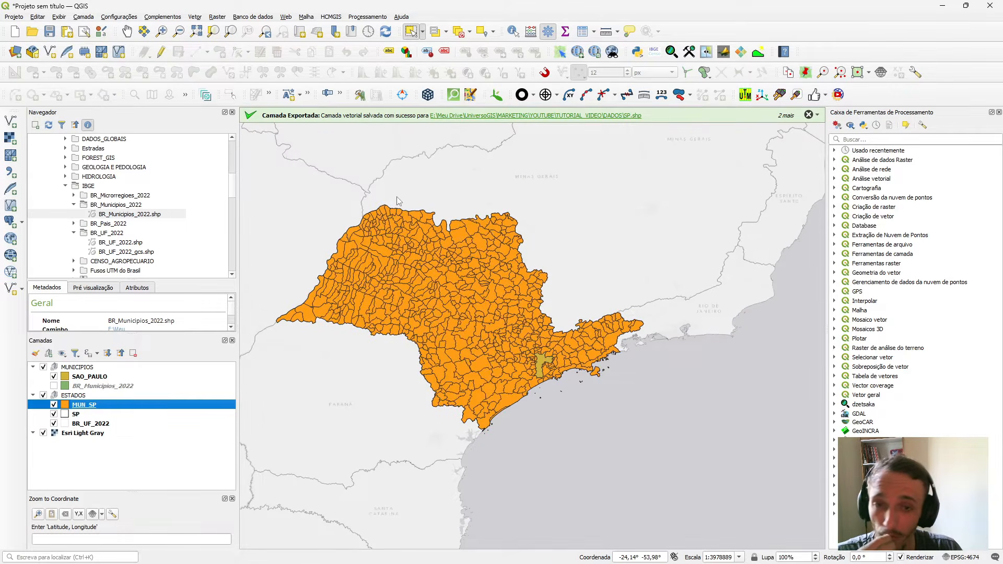
click(310, 137)
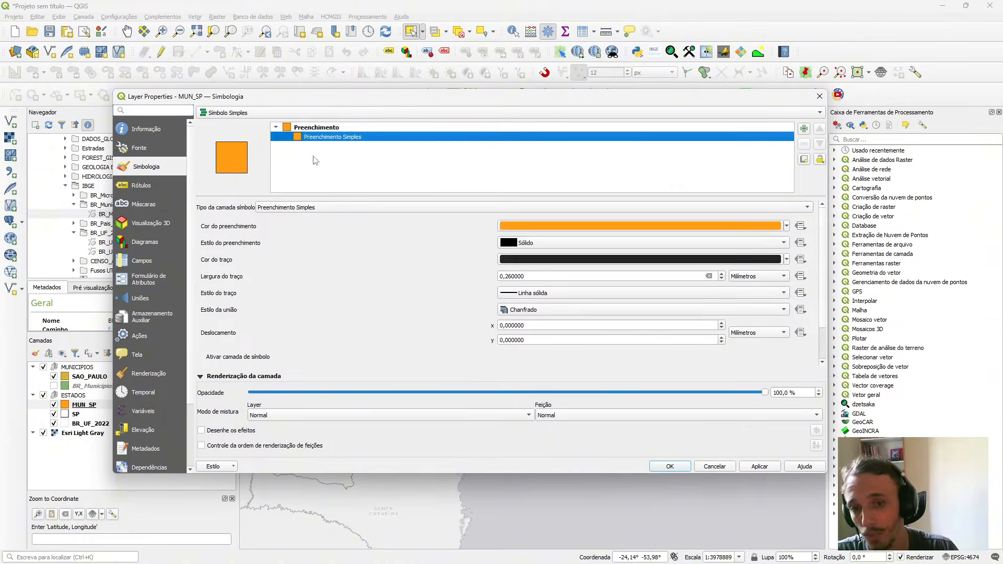
click(314, 211)
click(337, 295)
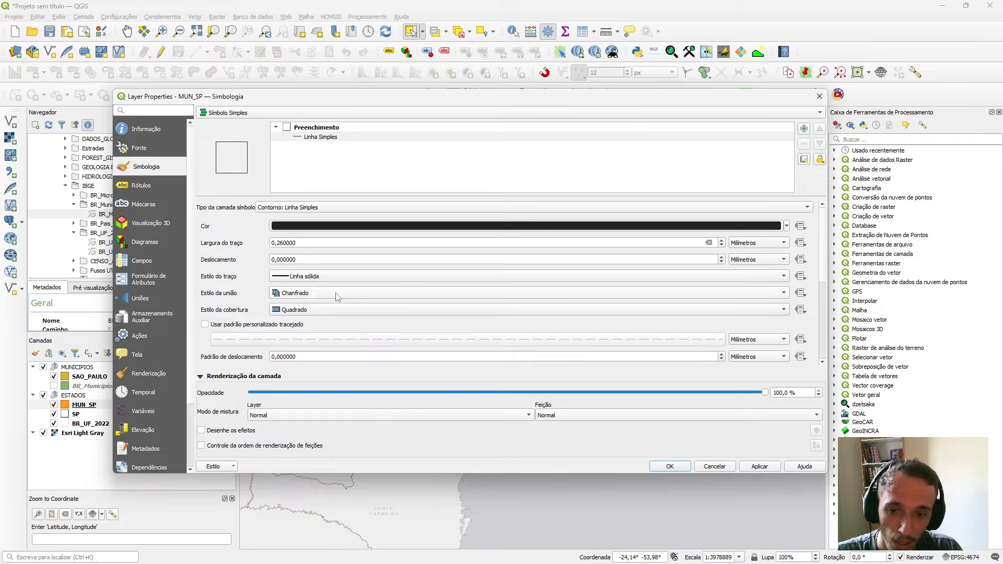
click(281, 242)
key(BackSpace)
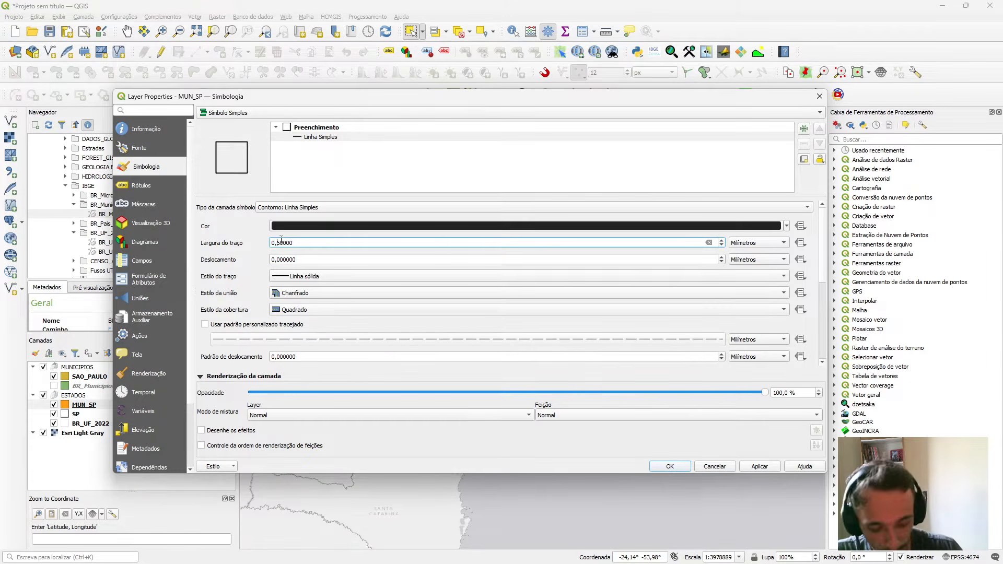
text(0)
click(759, 466)
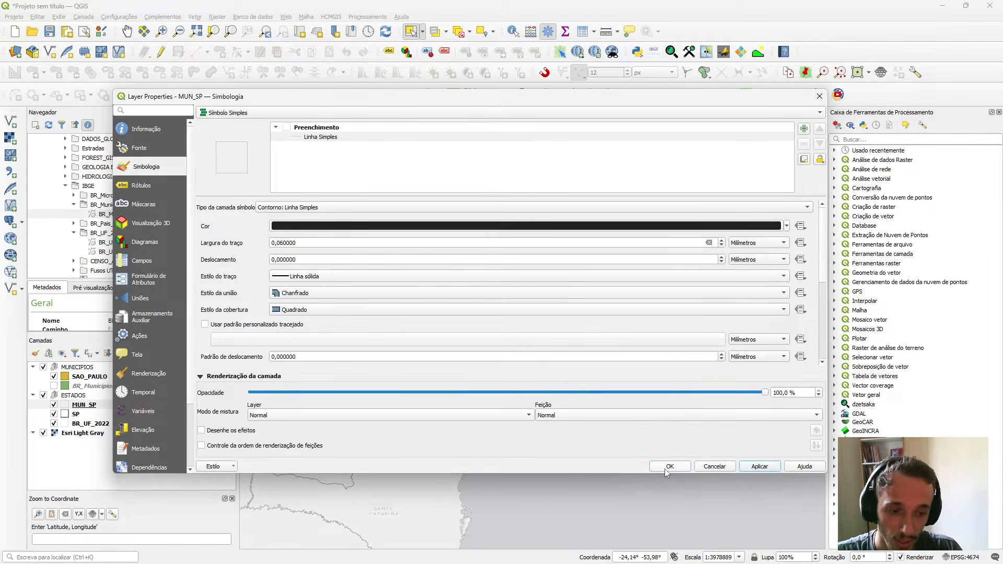
click(669, 466)
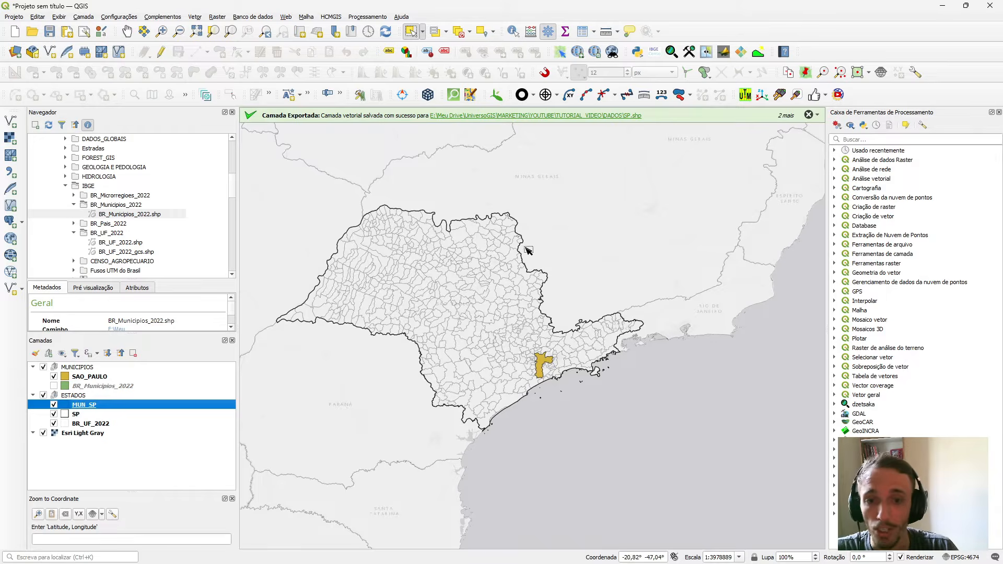
For the SAO_PAULO layer's Preenchimento Simples, pick a green fill colour #91d5a0 and set its opacity to 85%.
scroll(526, 248, down, 1)
scroll(485, 263, up, 2)
scroll(443, 235, down, 1)
scroll(500, 247, up, 1)
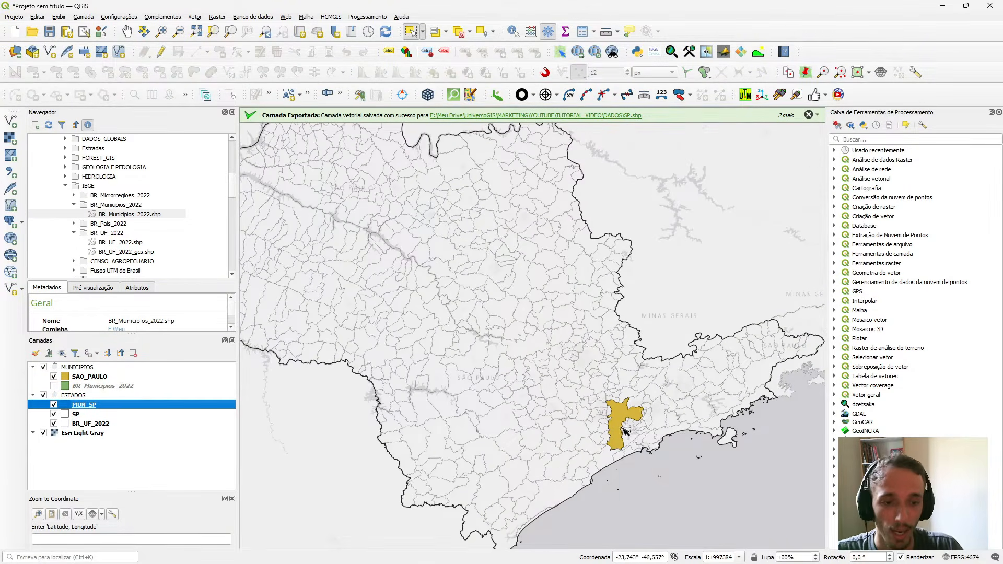
scroll(601, 420, up, 2)
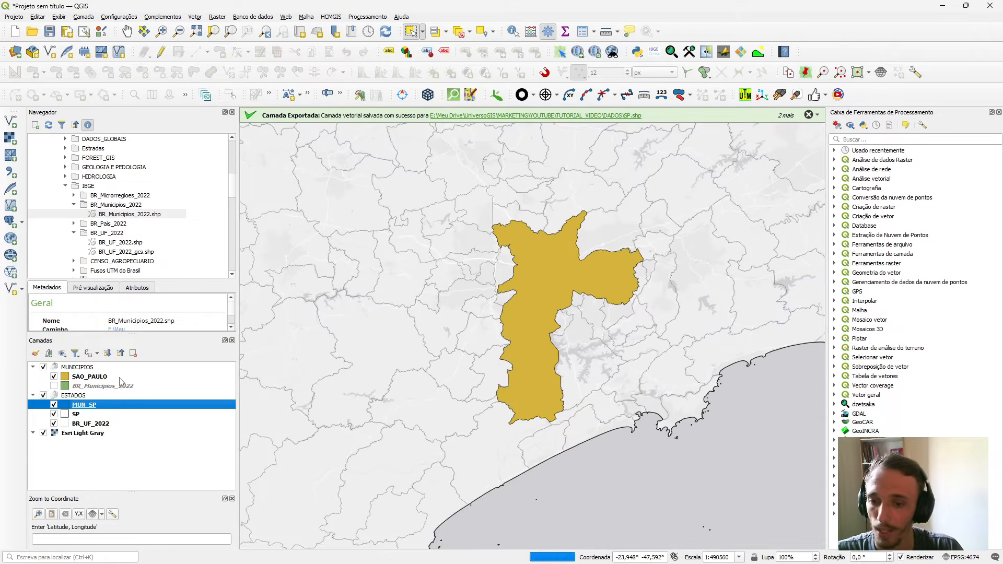
click(119, 377)
double_click(119, 377)
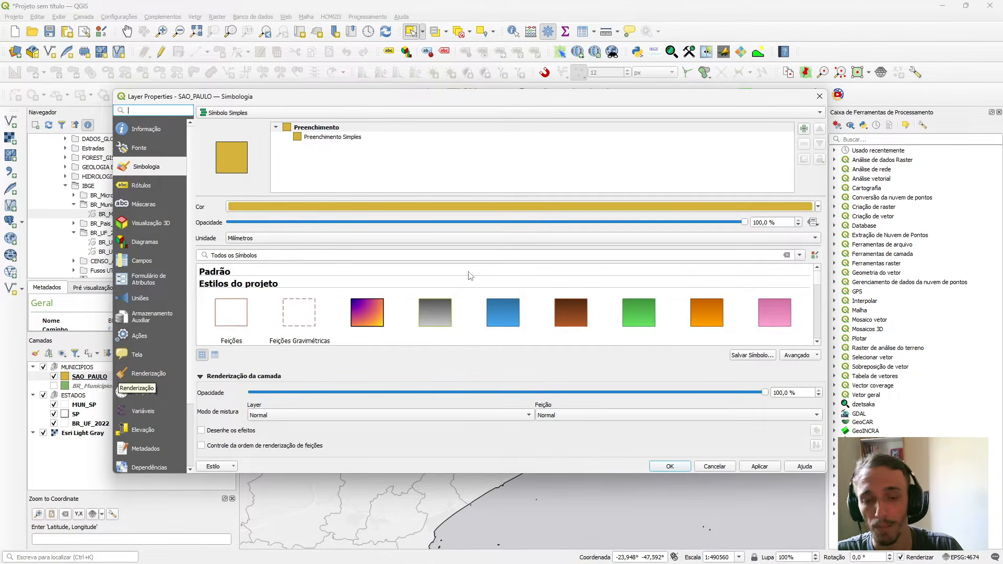
click(329, 136)
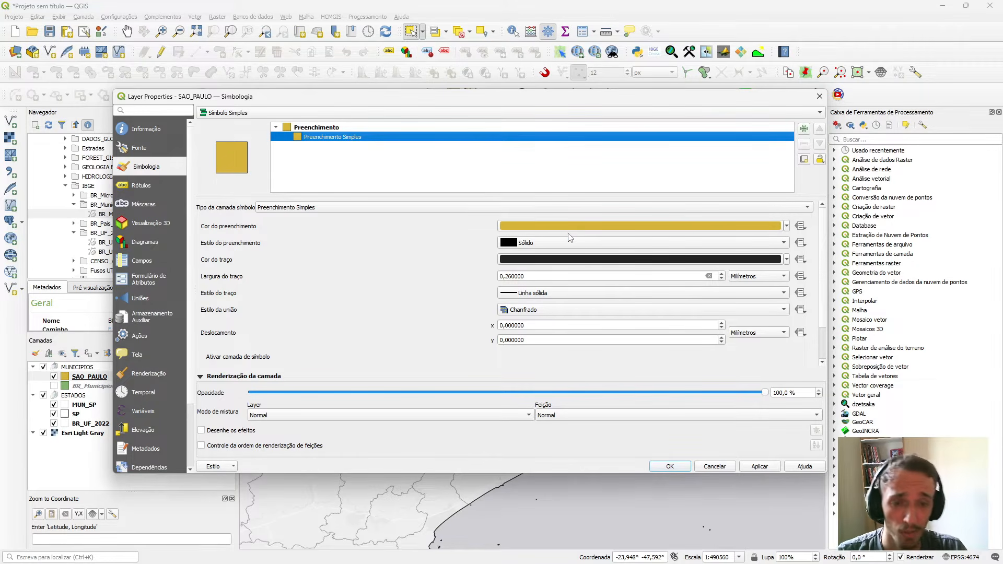
click(528, 224)
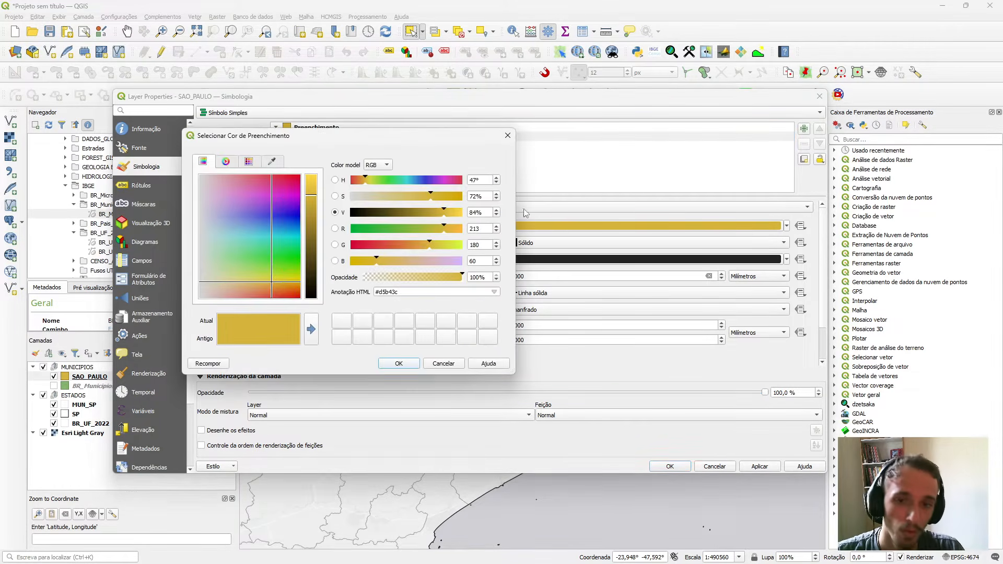
click(231, 252)
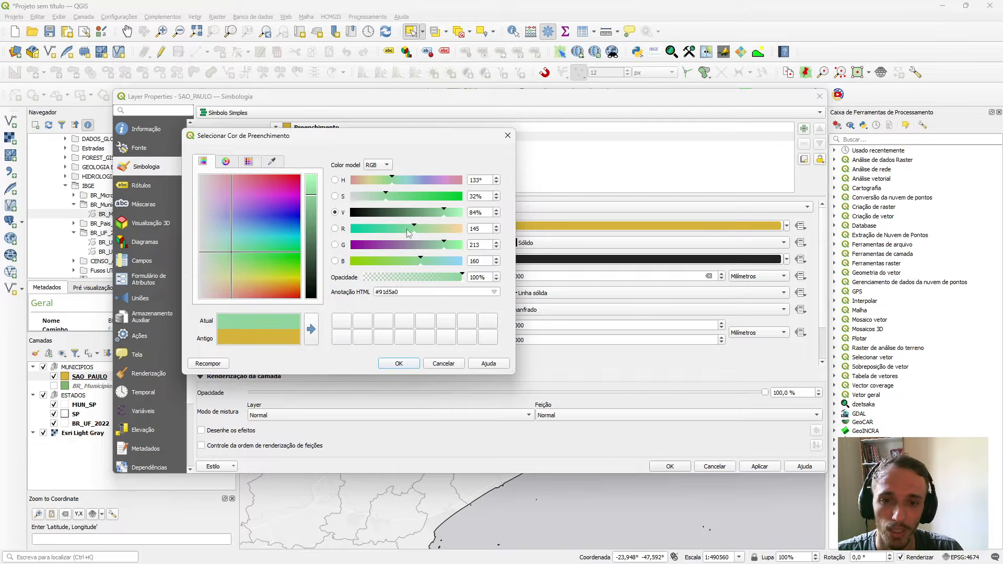
click(438, 277)
drag(438, 277, 442, 277)
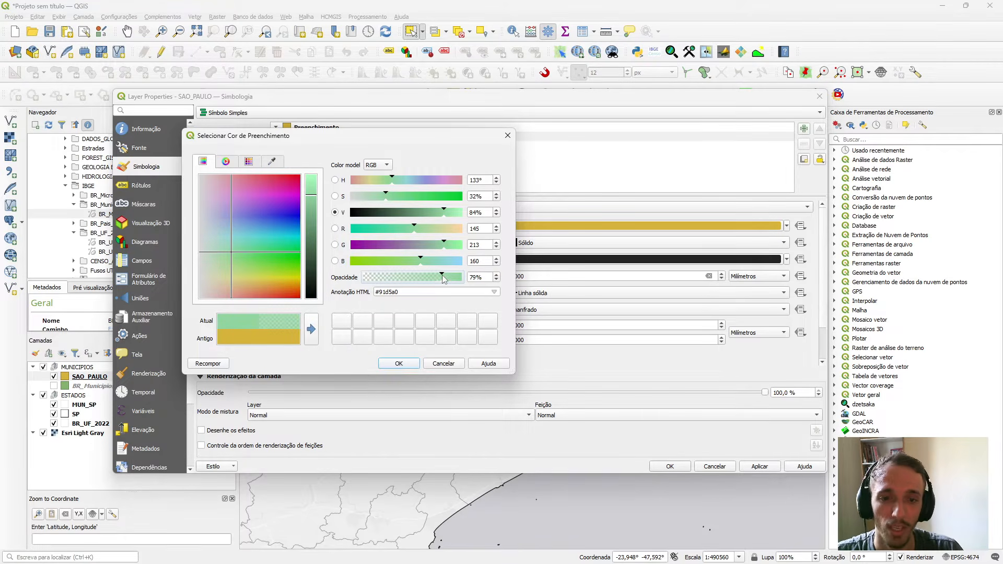
click(448, 274)
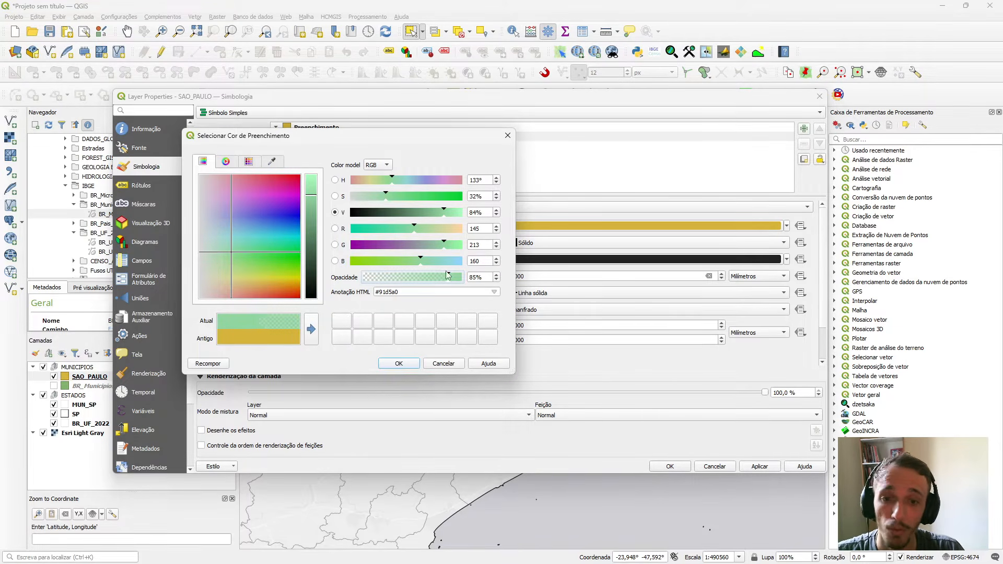
Set the SAO_PAULO fill colour to a paler green, #b2d5b7, apply the style and dismiss the messages above the map.
click(233, 227)
click(219, 245)
drag(214, 255, 209, 255)
click(224, 249)
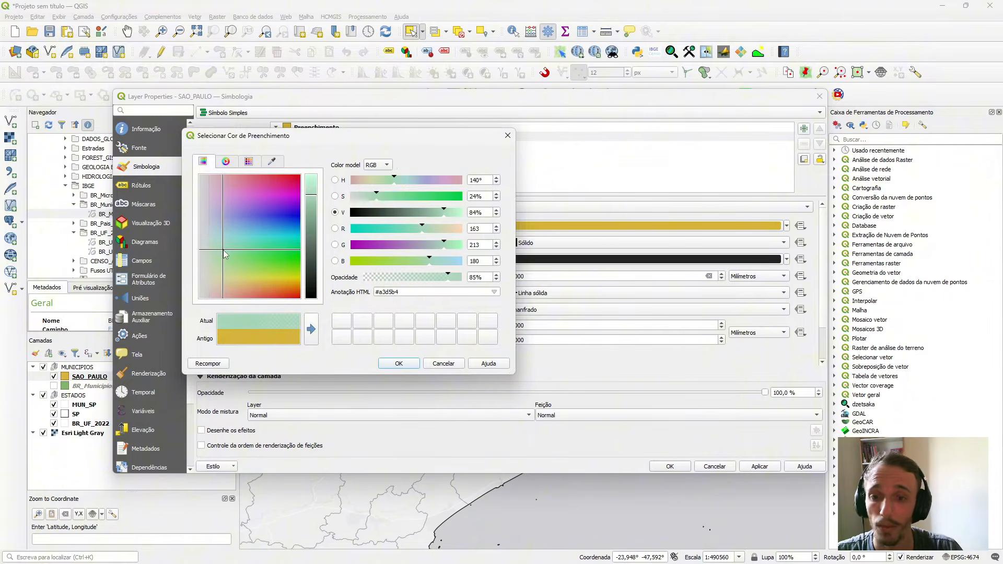
click(216, 254)
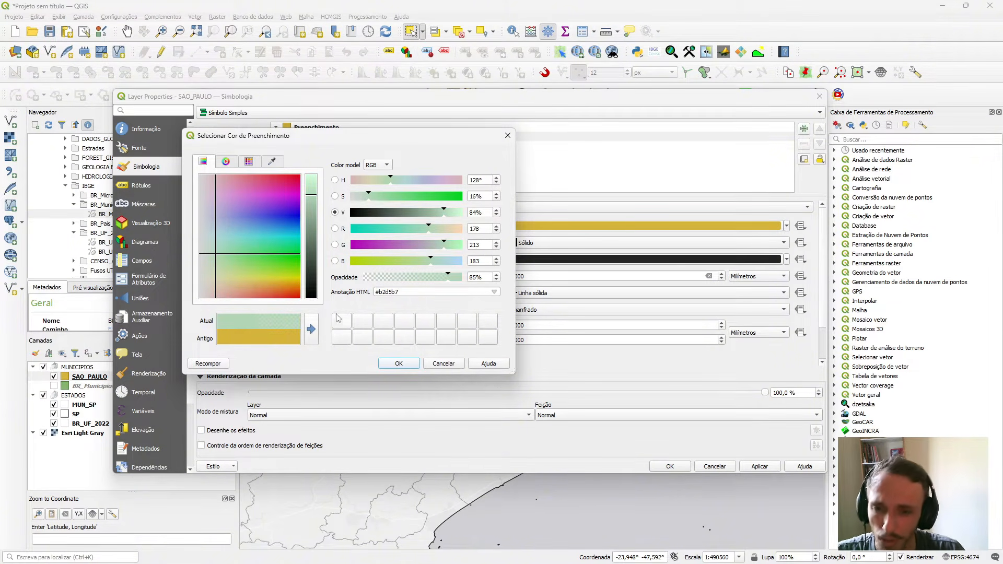
click(399, 364)
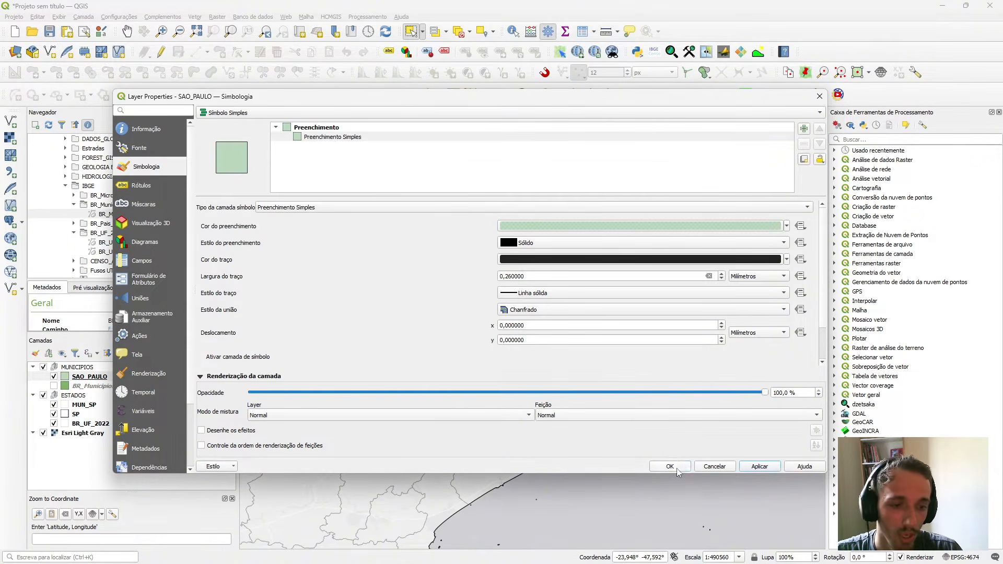
click(670, 466)
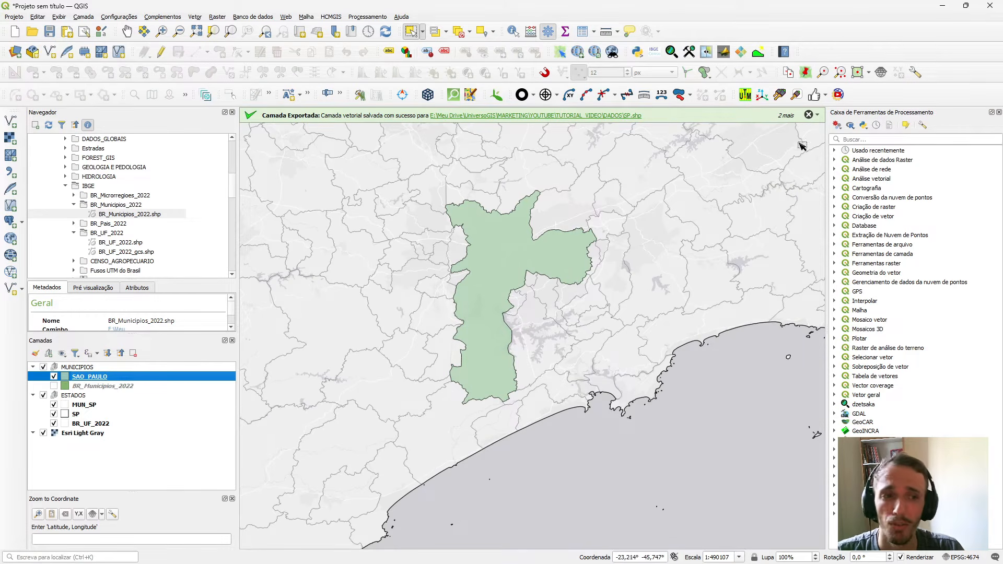
click(809, 117)
click(809, 117)
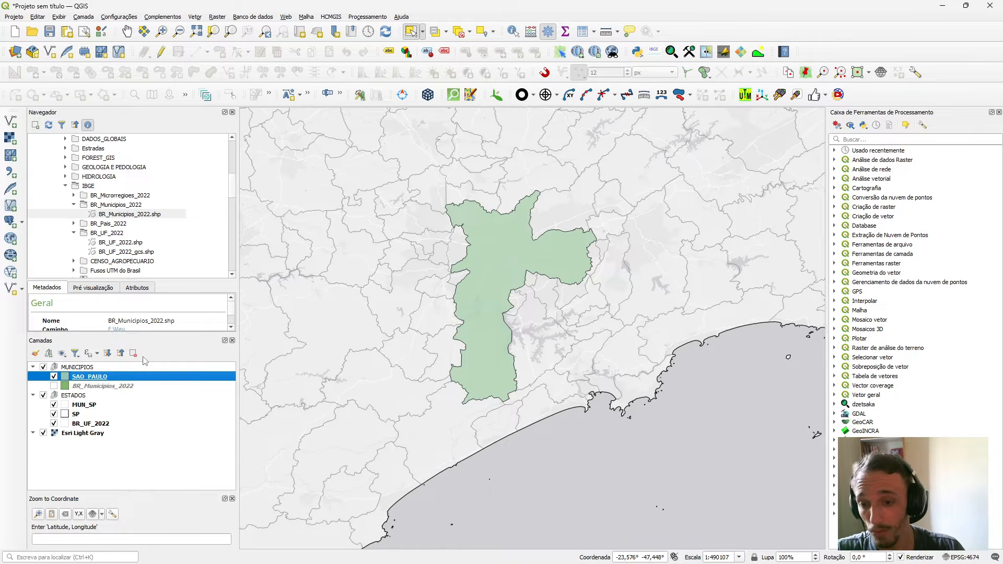
Review the SAO_PAULO layer's Preenchimento Simples settings and close its properties.
right_click(131, 380)
click(193, 375)
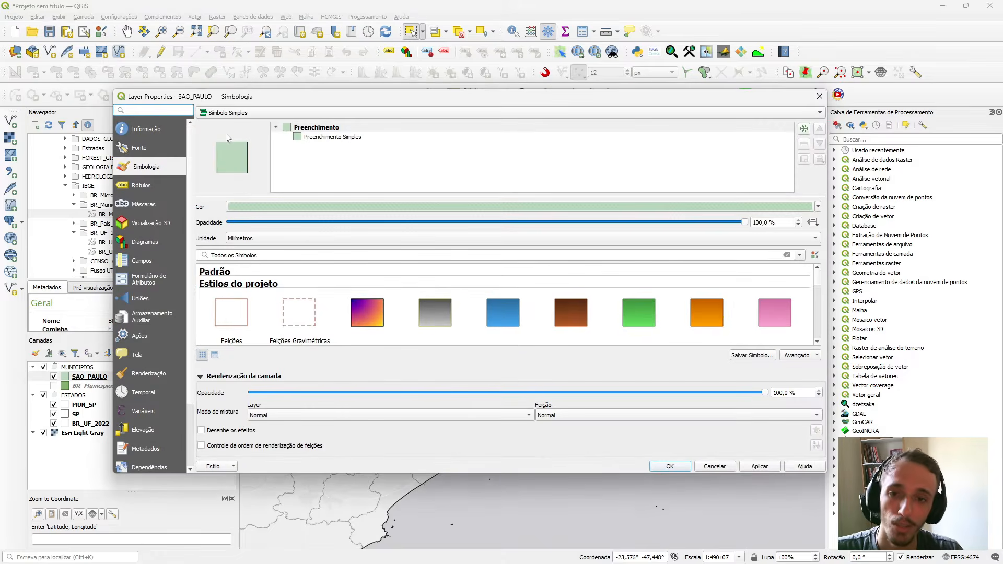
click(292, 136)
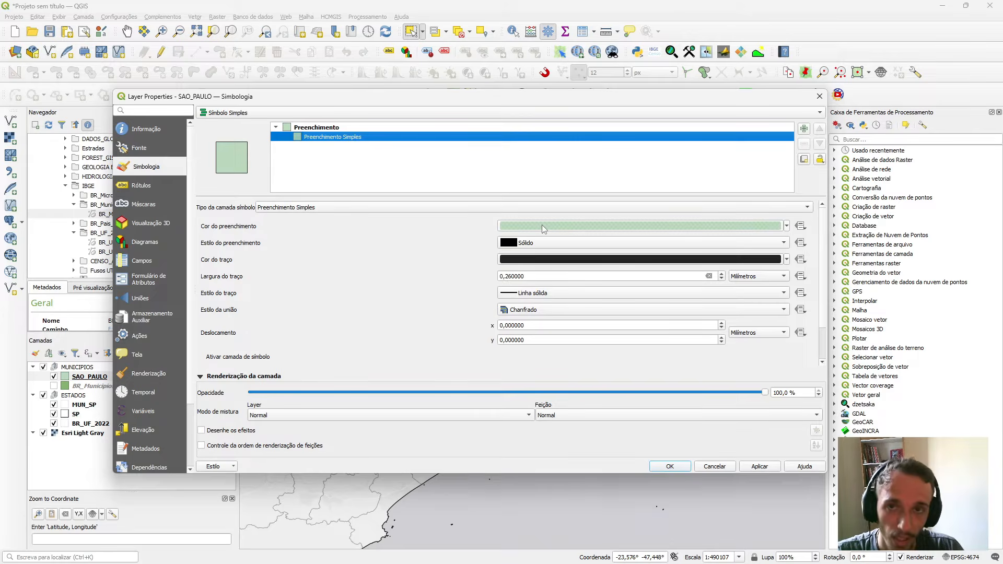
click(819, 96)
Examine the styled layers on the map from São Paulo state out to the whole of Brazil.
scroll(343, 158, down, 4)
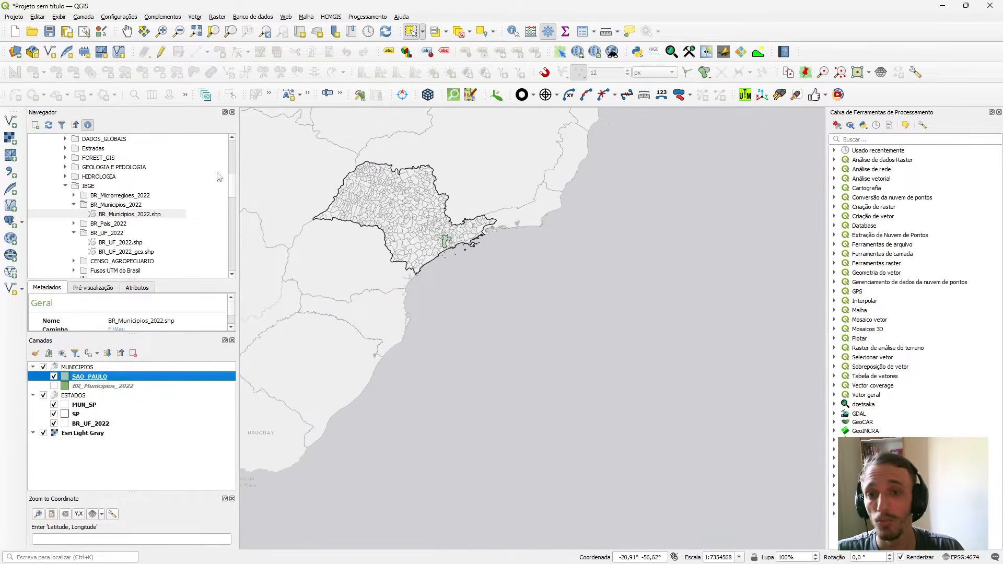
click(127, 31)
drag(517, 248, 578, 298)
scroll(552, 268, down, 1)
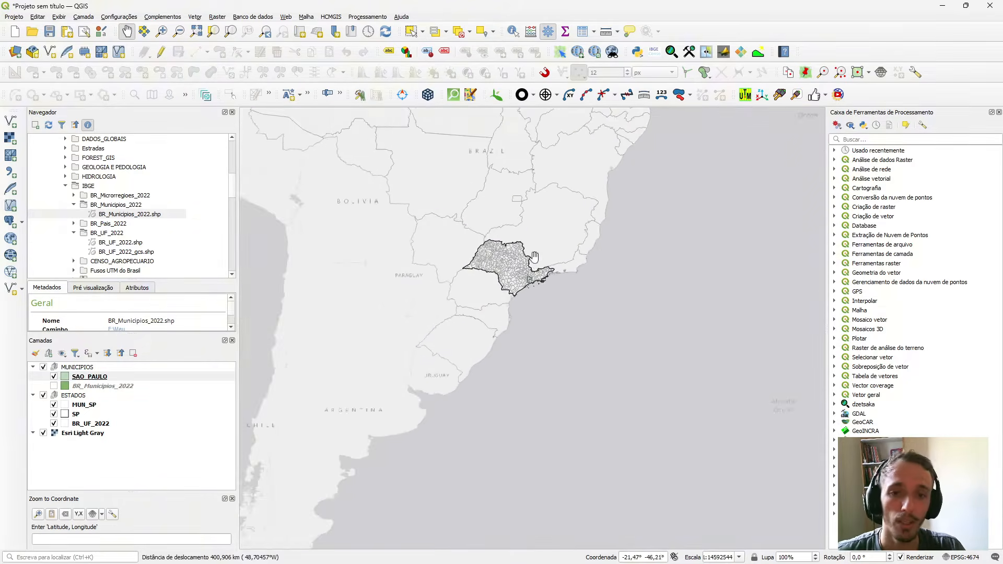
drag(501, 222, 524, 274)
scroll(476, 235, down, 1)
drag(496, 211, 542, 291)
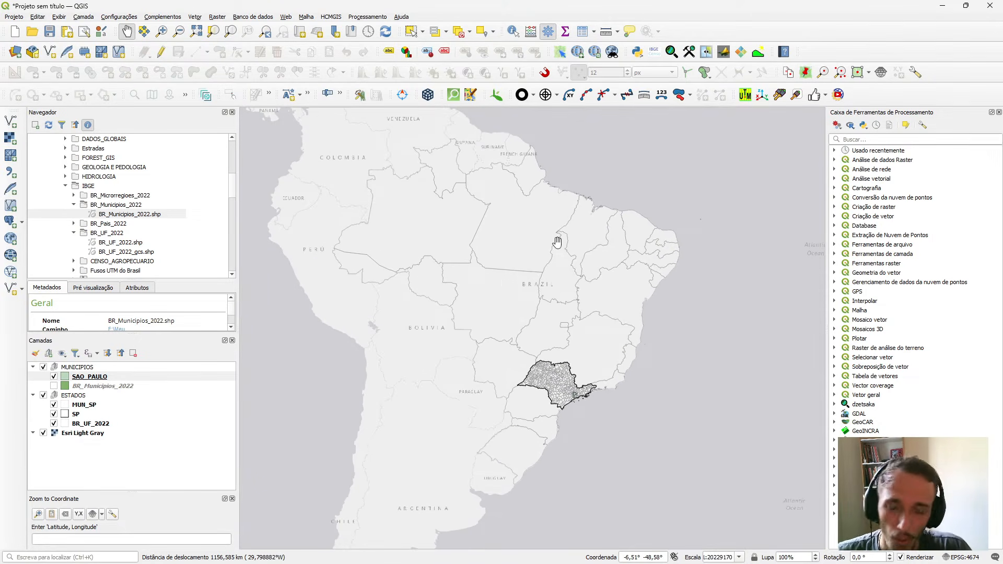
drag(563, 236, 558, 243)
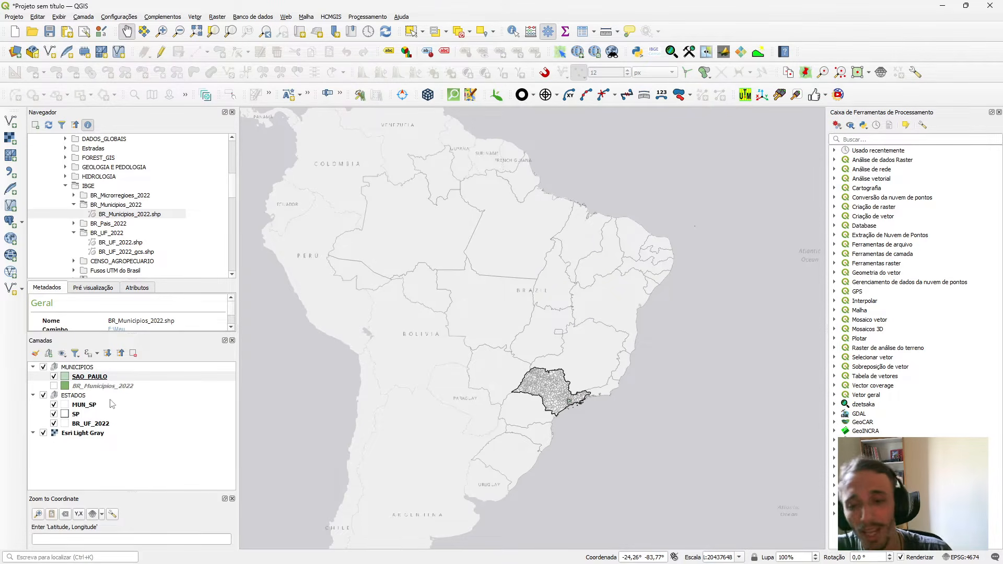
Check the BR_UF_2022 attribute table for the field holding the state abbreviations, then close the table.
click(100, 424)
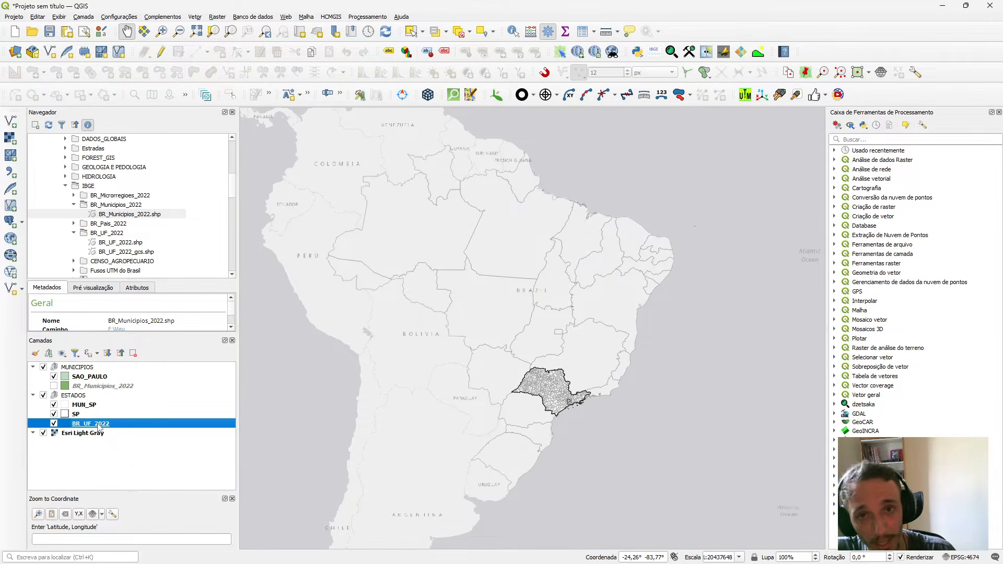
key(F6)
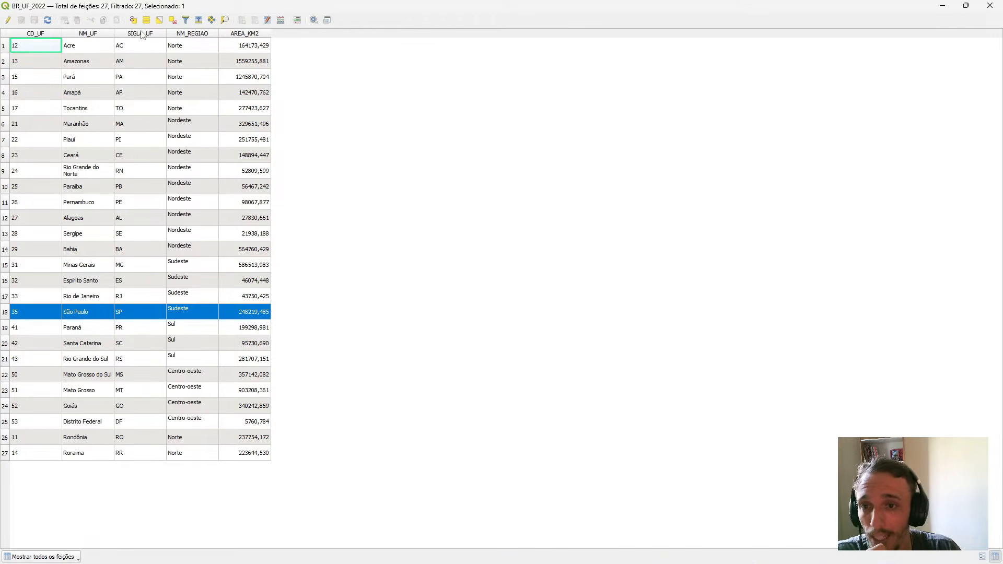
click(160, 315)
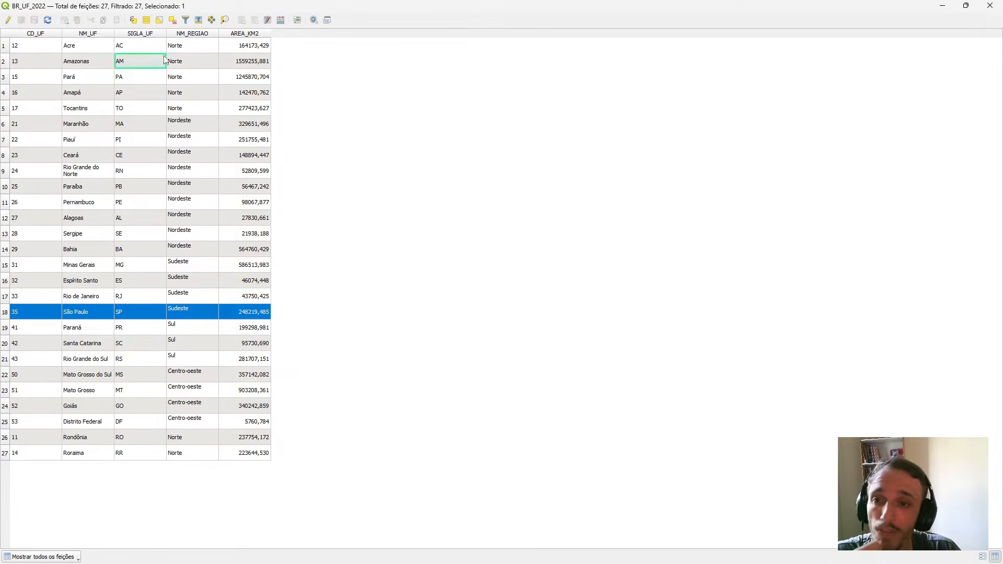
click(987, 6)
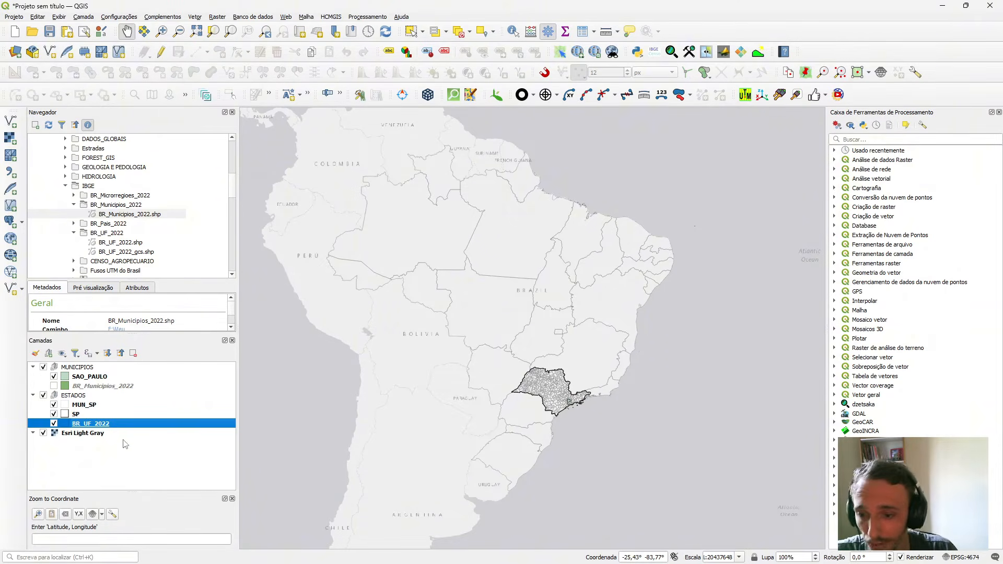
Enable Rótulos individuais for the BR_UF_2022 layer, using SIGLA_UF as the label value.
right_click(109, 426)
click(139, 417)
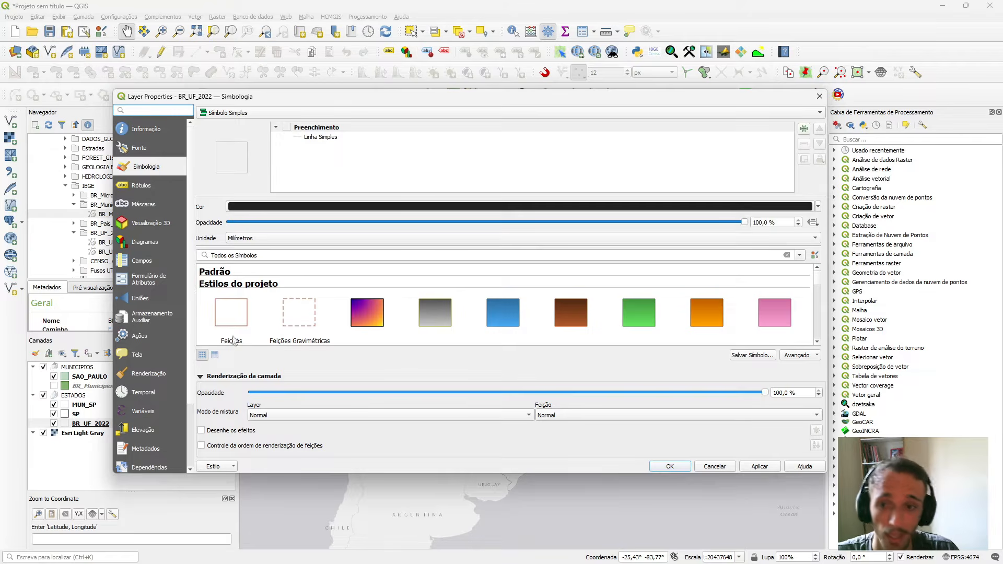
click(150, 187)
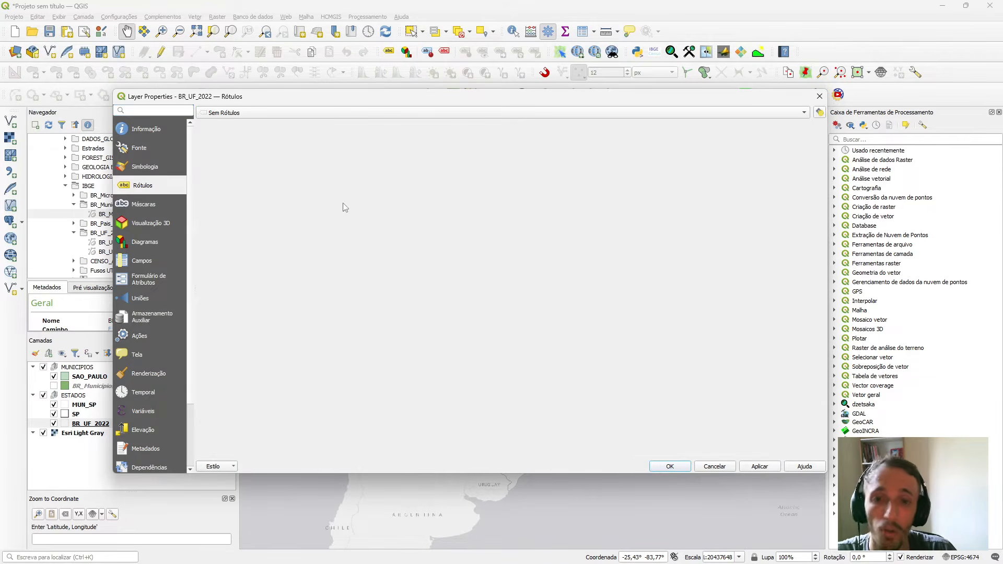
click(238, 114)
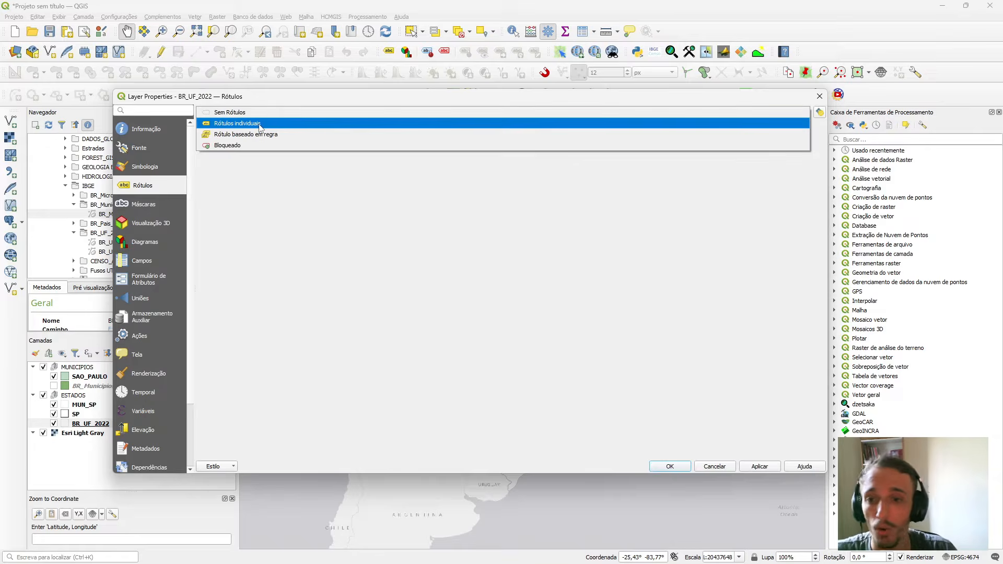
click(259, 126)
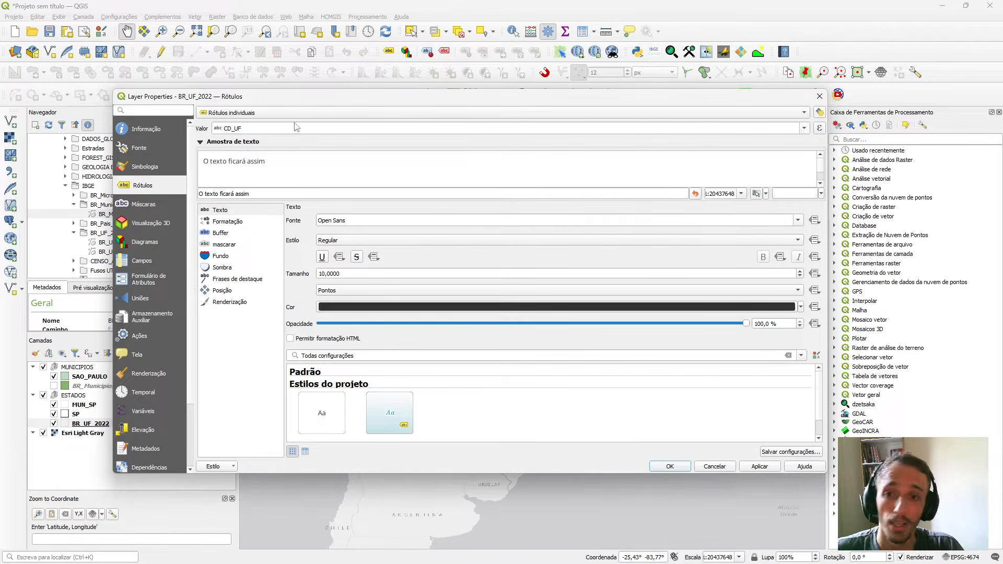
click(221, 132)
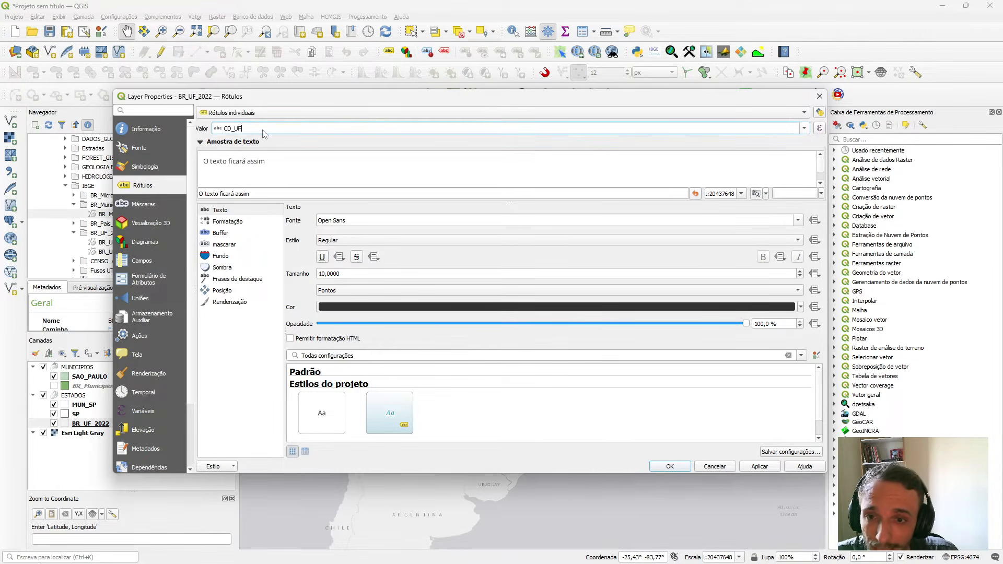
click(804, 128)
click(356, 167)
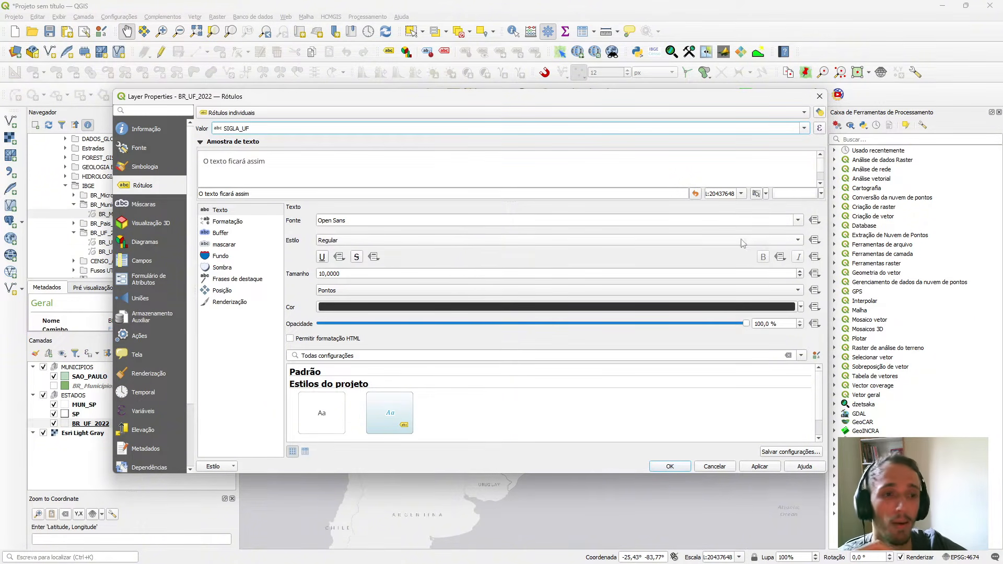
Set the BR_UF_2022 label font to Montserrat Light at size 8 points and apply the labels.
click(801, 221)
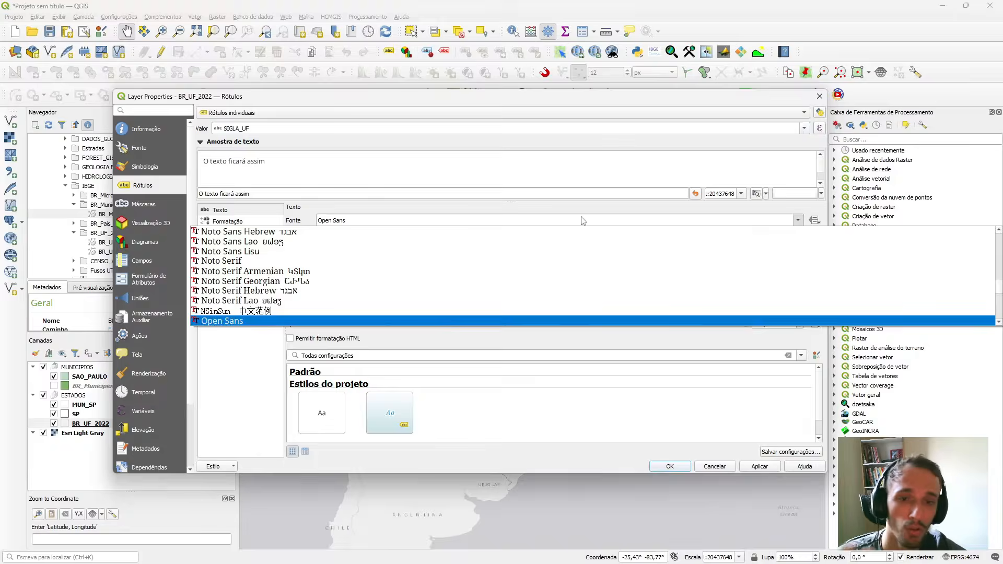
text(mont)
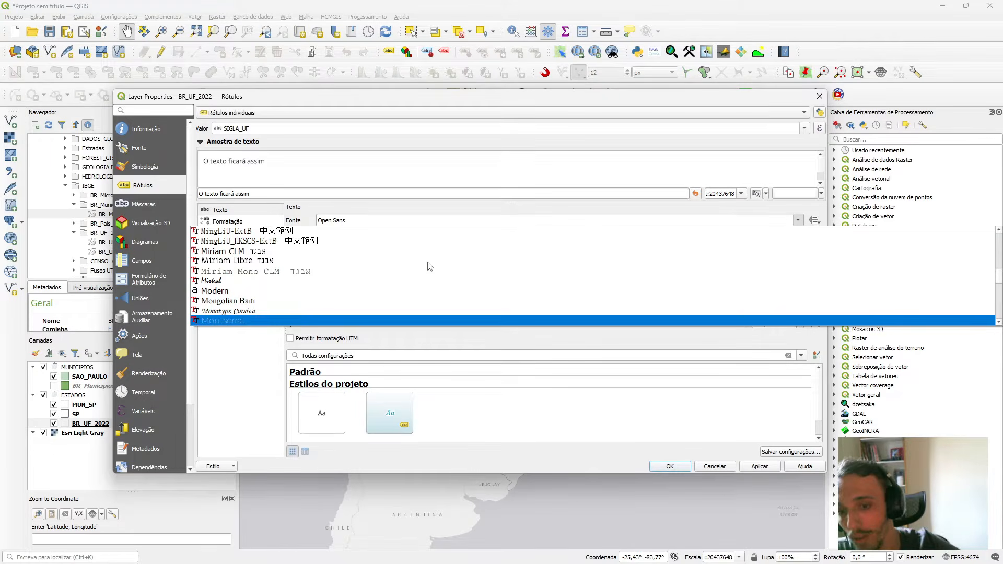
key(Down)
key(Down)
key(Down)
key(Down)
key(Down)
key(Up)
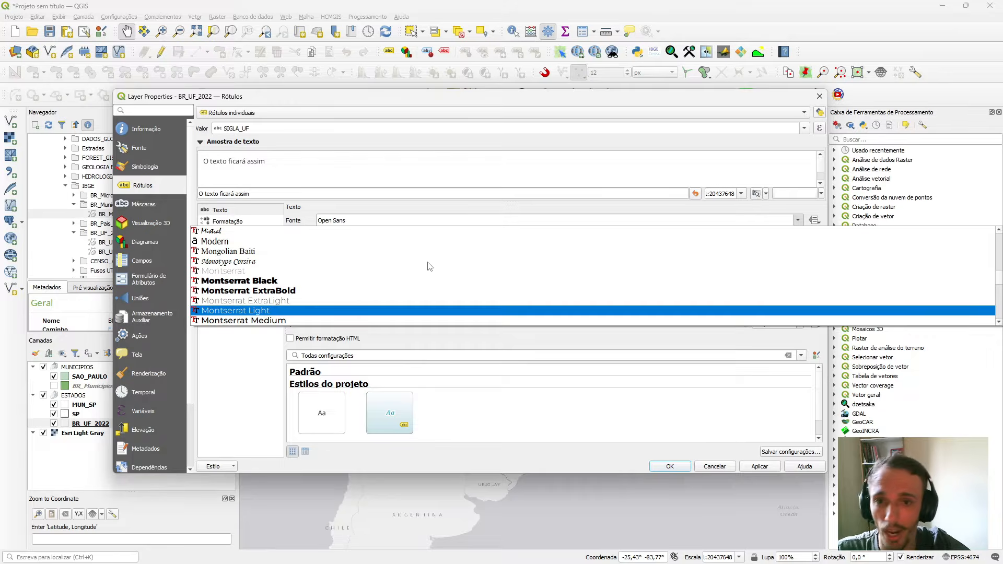
key(Return)
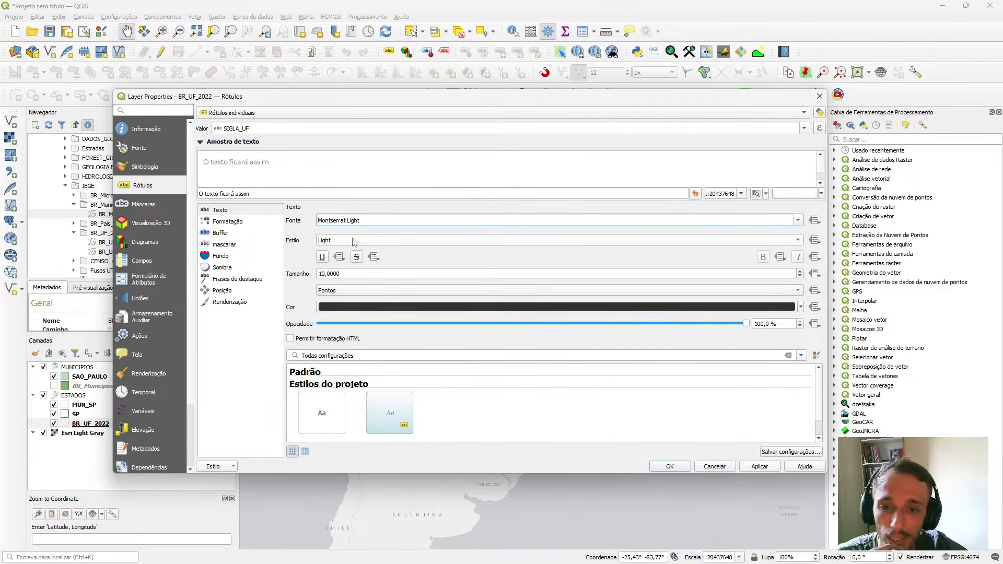
scroll(346, 274, down, 2)
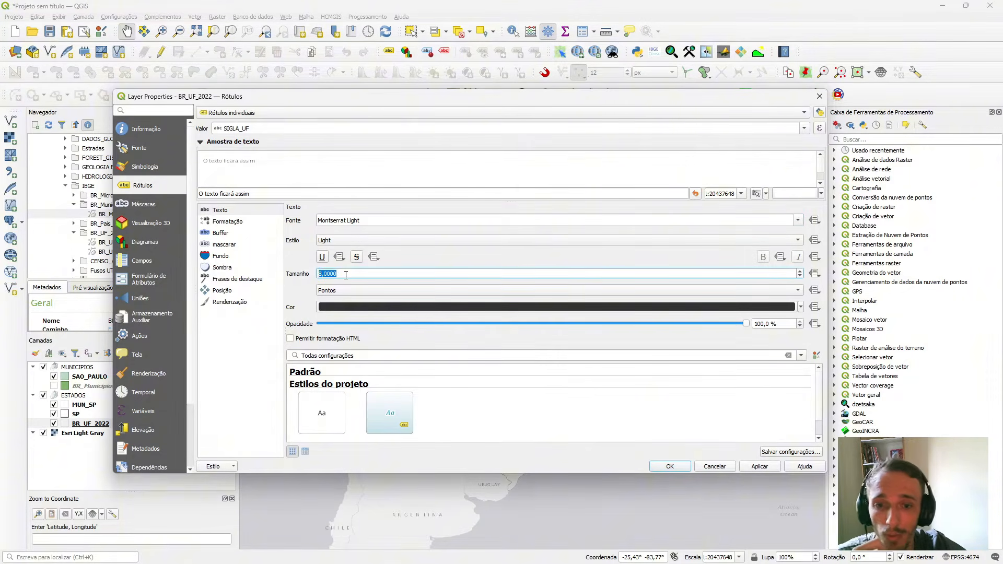
click(761, 468)
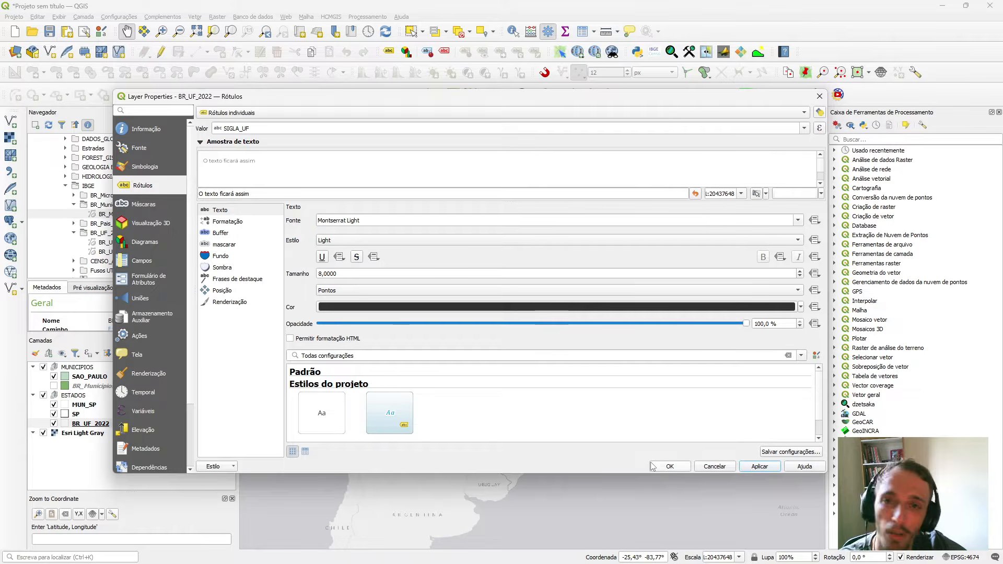
click(668, 466)
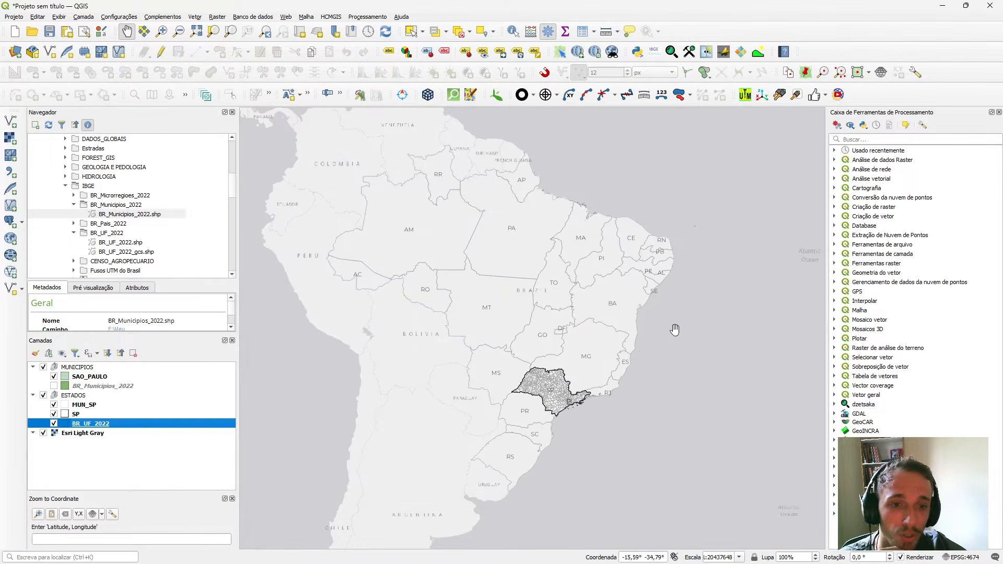
Examine the state abbreviation labels across Brazil at several map scales.
drag(674, 327, 654, 324)
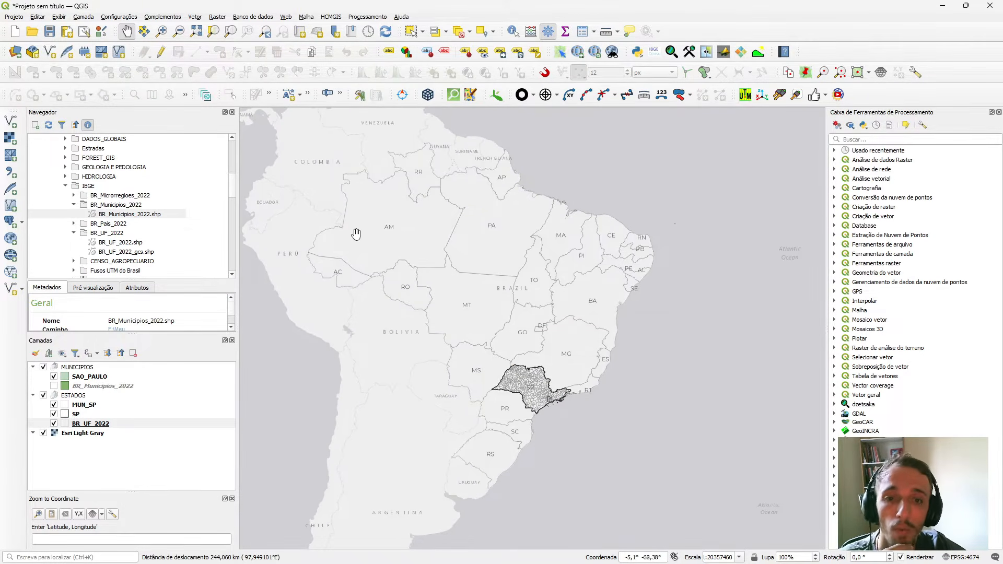
scroll(372, 246, up, 1)
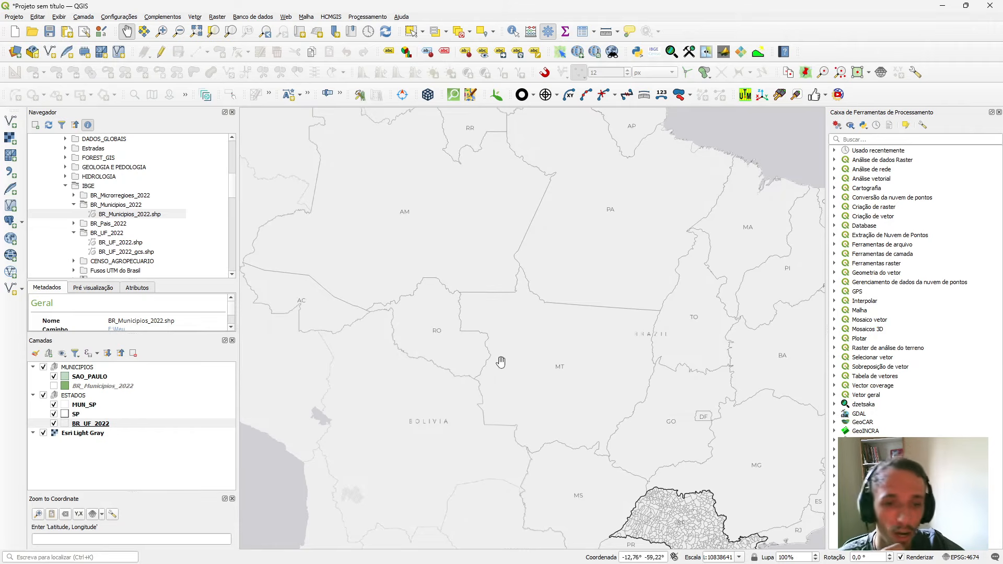
drag(553, 483, 468, 345)
drag(607, 442, 585, 397)
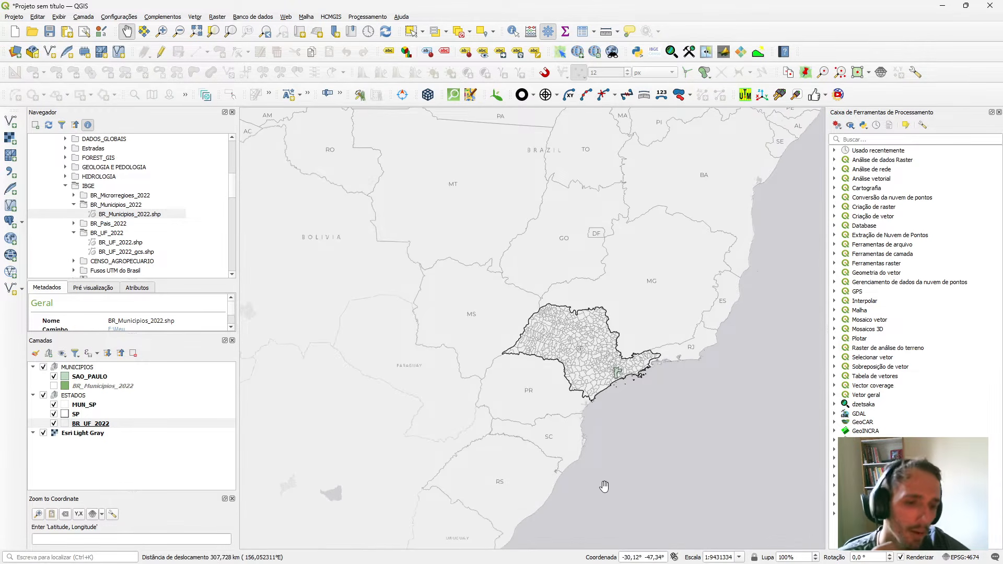
drag(600, 347, 634, 372)
scroll(587, 269, down, 1)
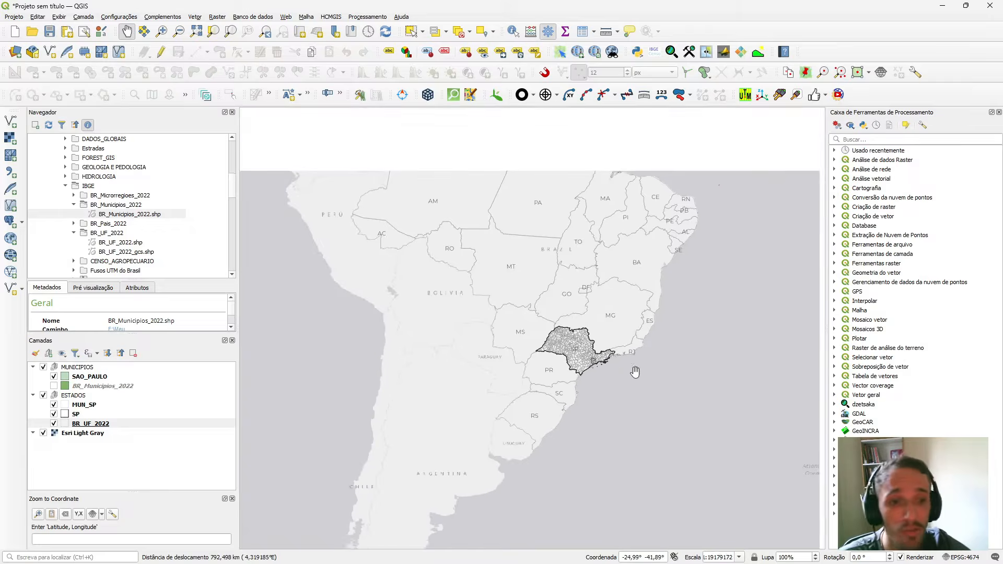
scroll(712, 228, up, 1)
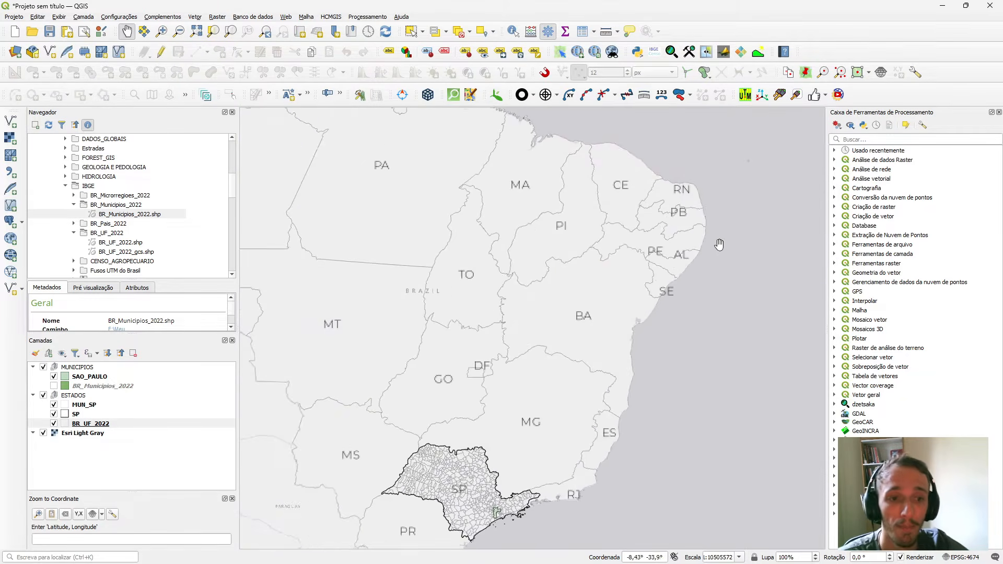
scroll(627, 217, up, 1)
scroll(670, 171, down, 1)
scroll(671, 171, down, 1)
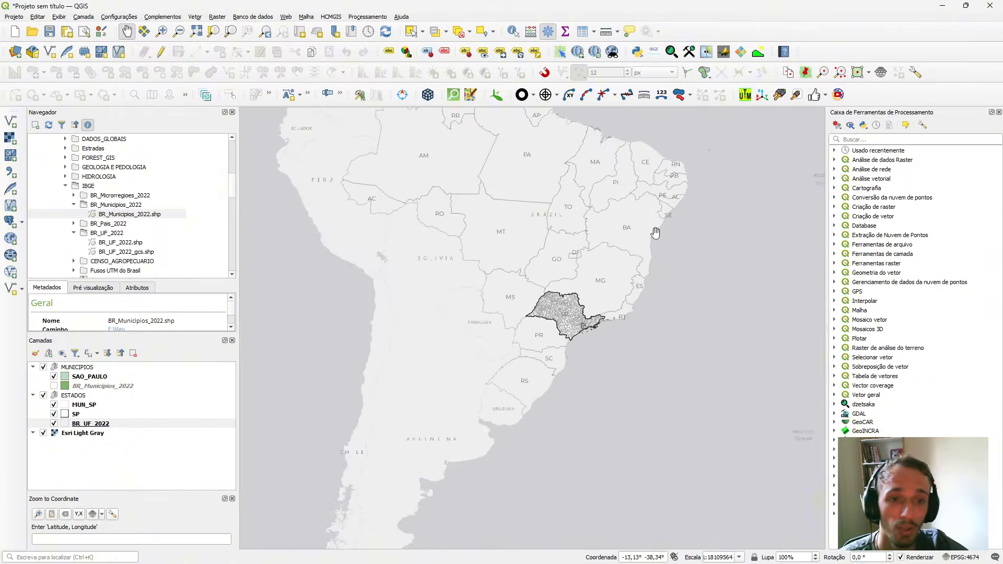
drag(660, 230, 659, 332)
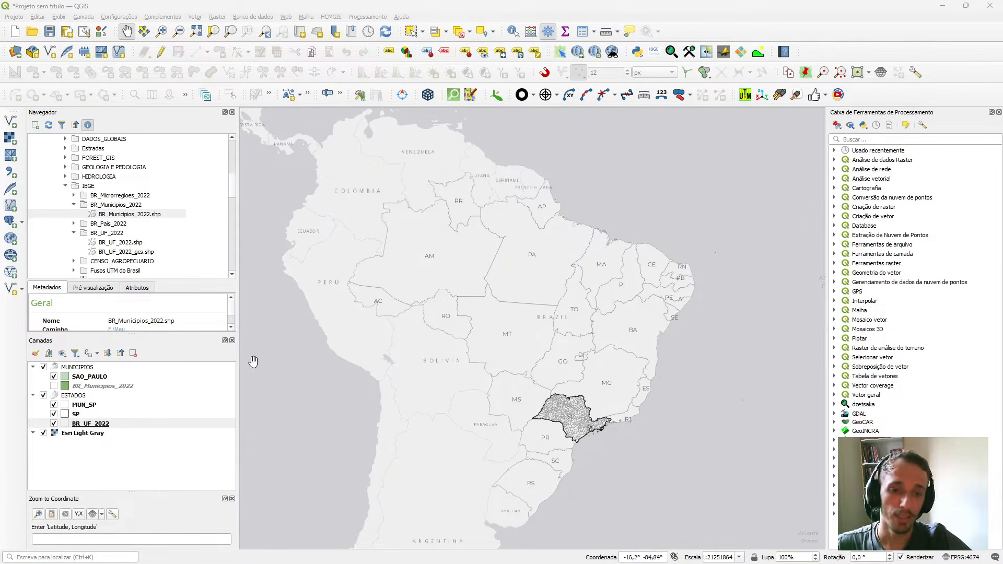
Create a print layout titled MAPA and open the guide settings for its page.
scroll(533, 361, down, 1)
scroll(533, 364, up, 1)
drag(520, 367, 474, 339)
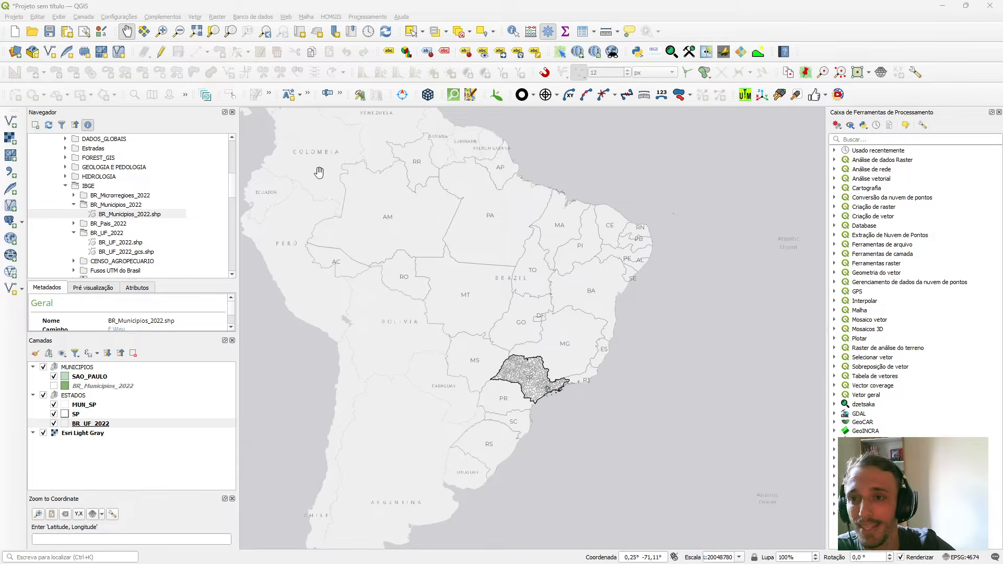
click(67, 33)
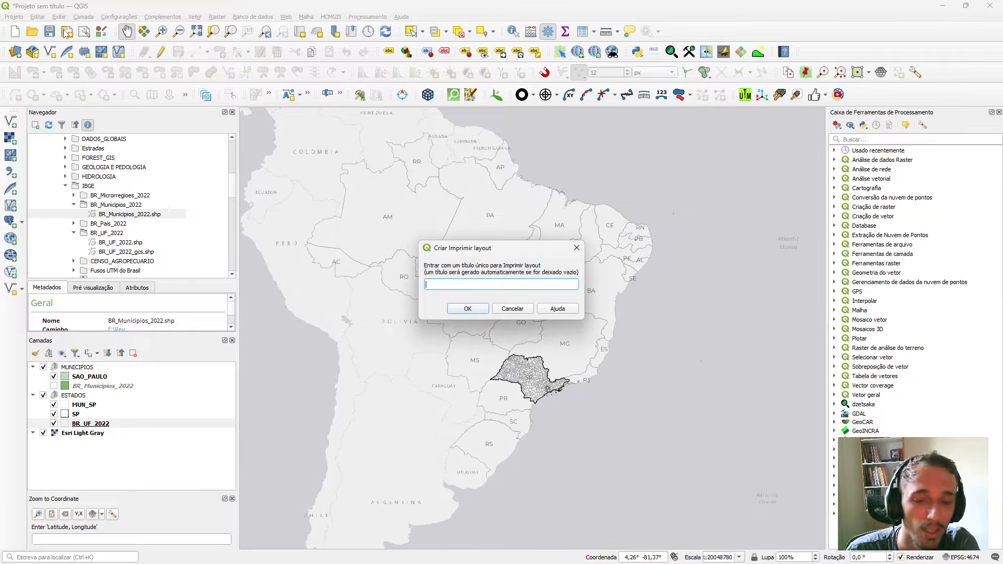
text(MAPA)
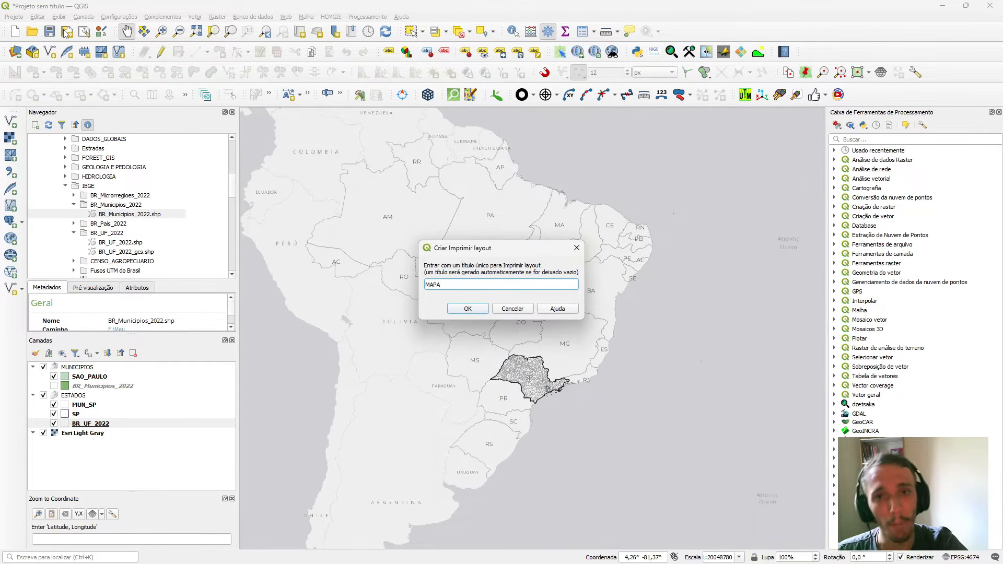
key(Return)
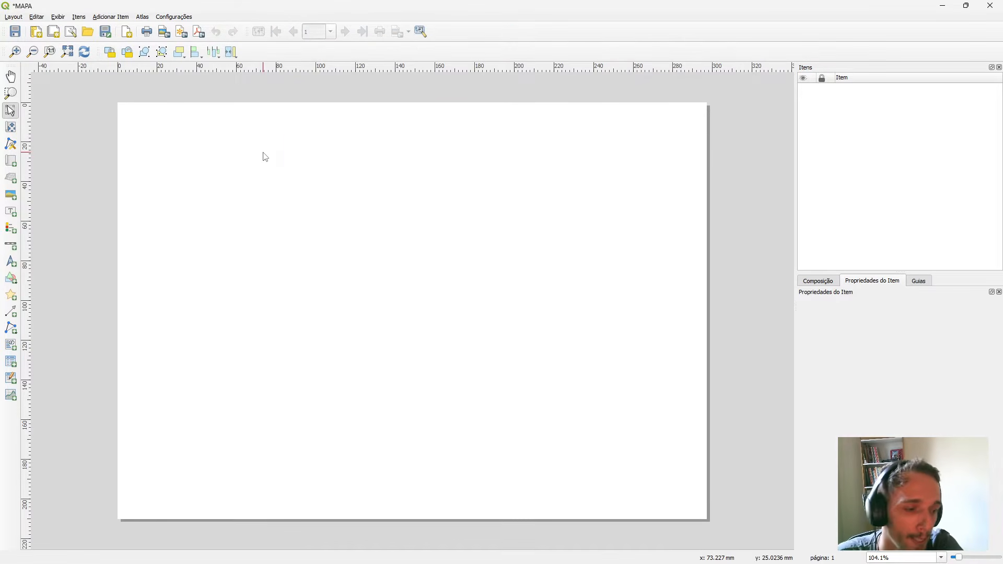
click(534, 286)
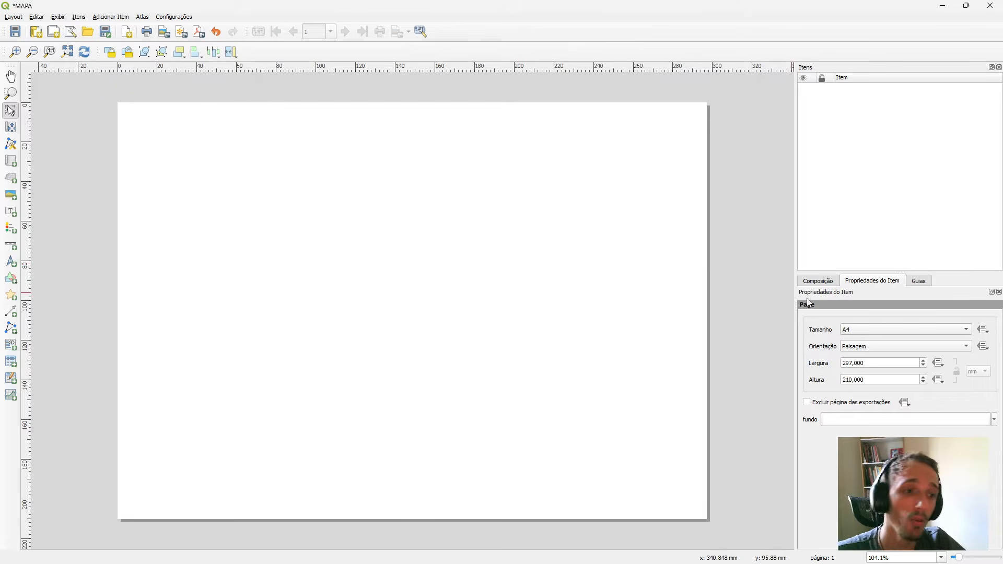
click(920, 282)
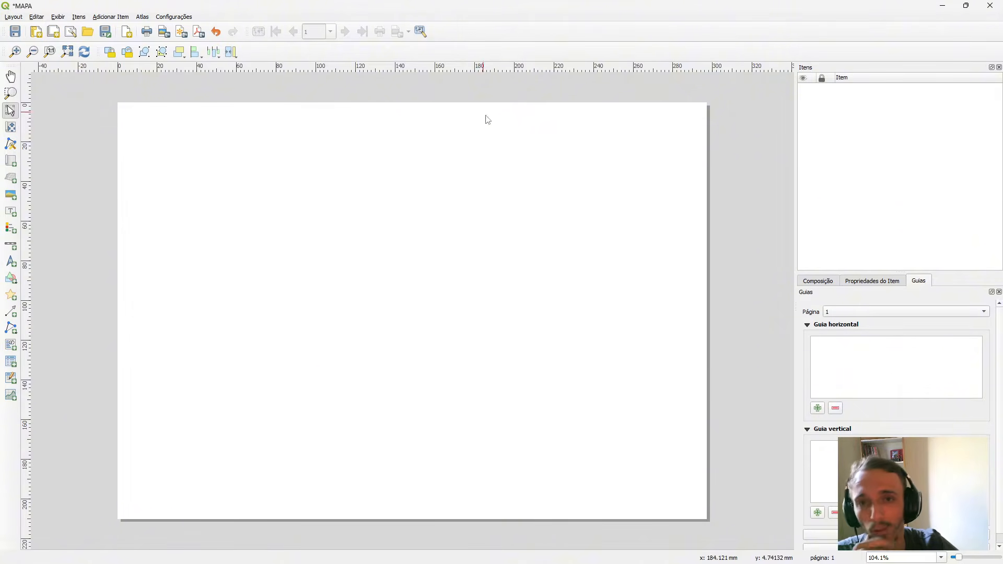
click(10, 164)
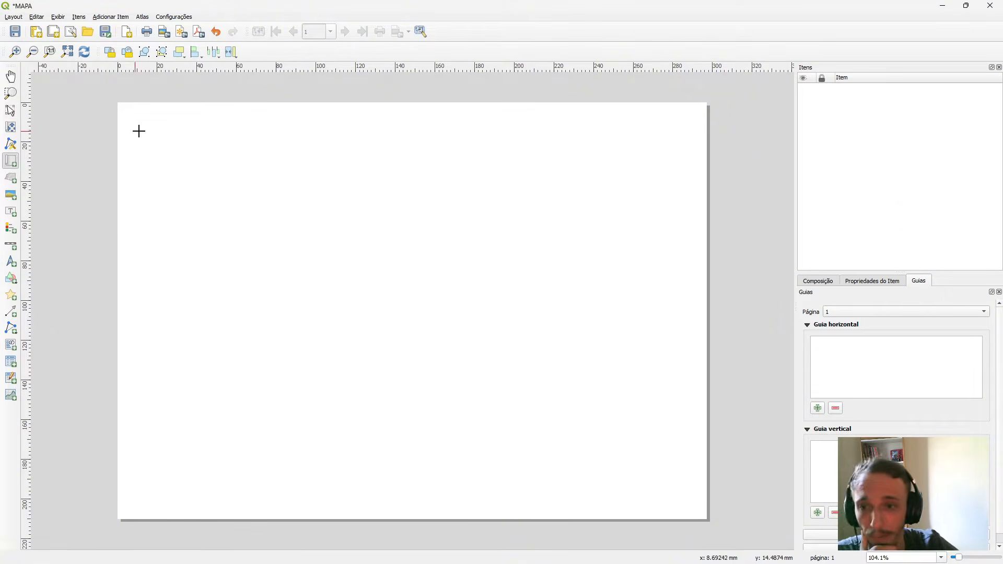
drag(153, 124, 657, 473)
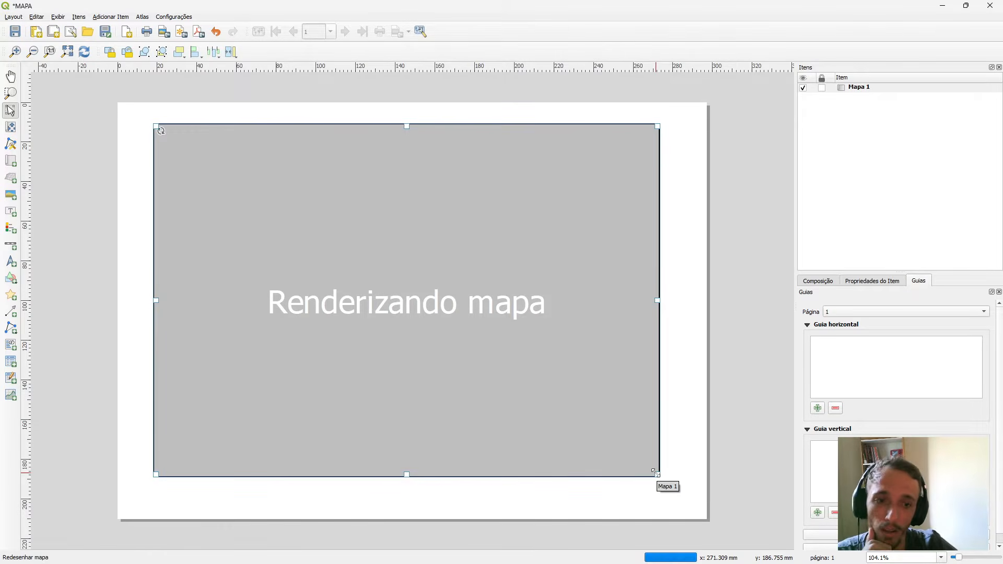
drag(540, 368, 517, 359)
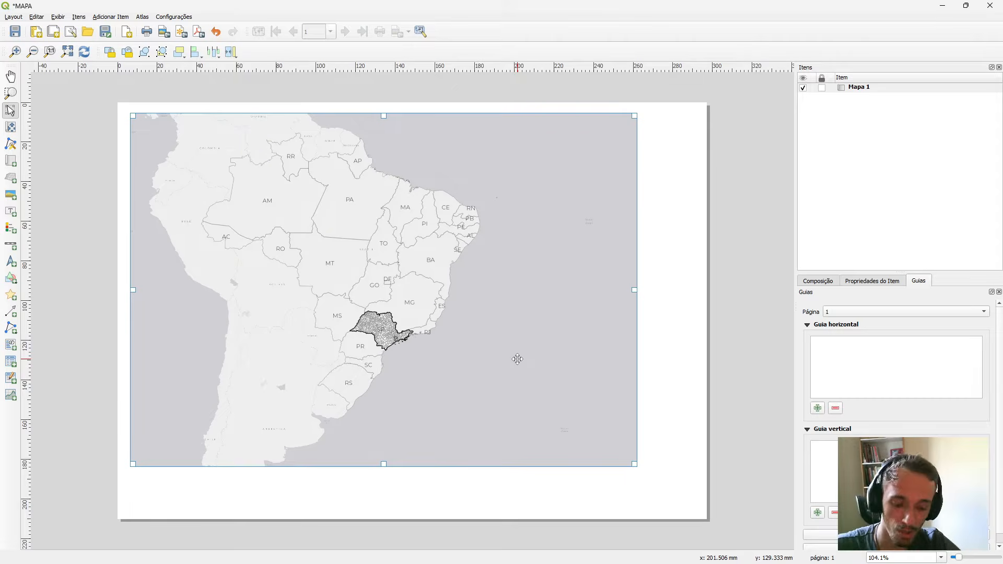
drag(187, 193, 190, 215)
drag(446, 247, 514, 244)
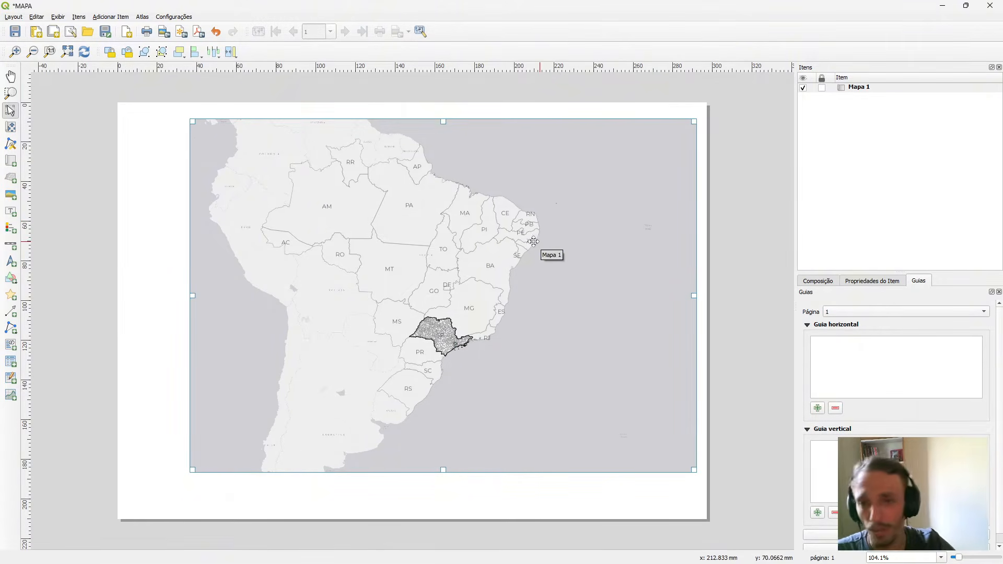
key(Delete)
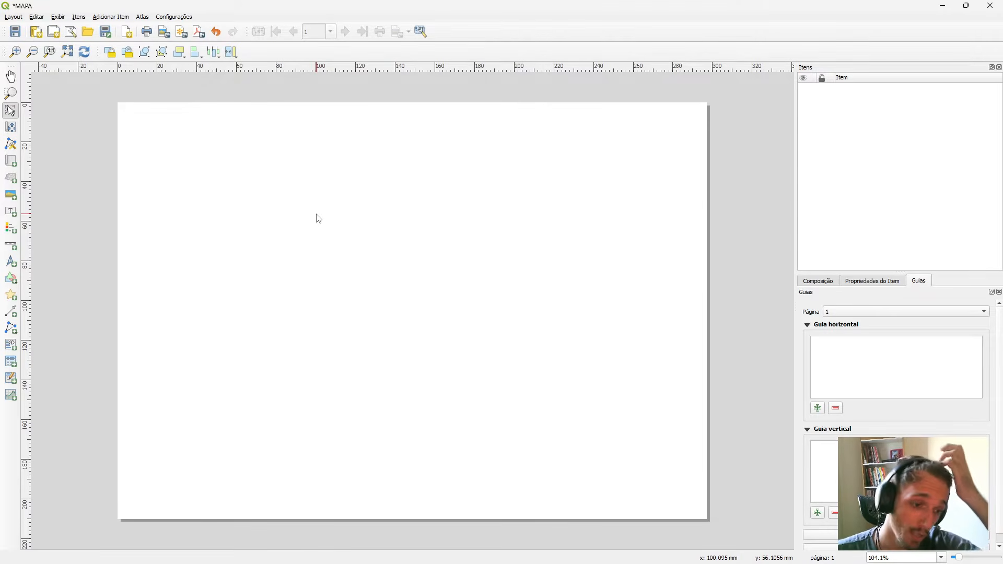
Add two horizontal guides and two vertical guides to page 1.
click(817, 408)
click(818, 408)
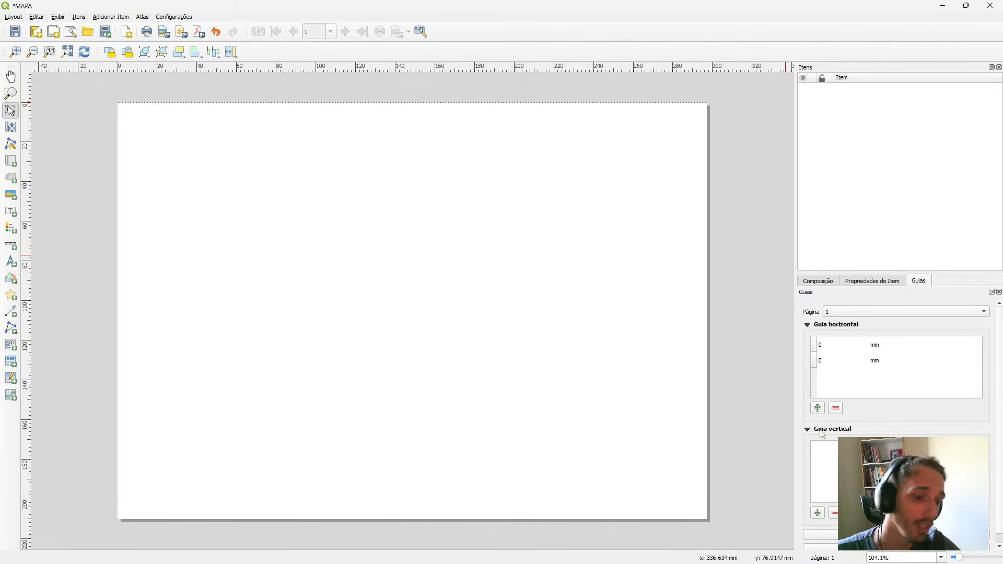
click(818, 513)
click(817, 512)
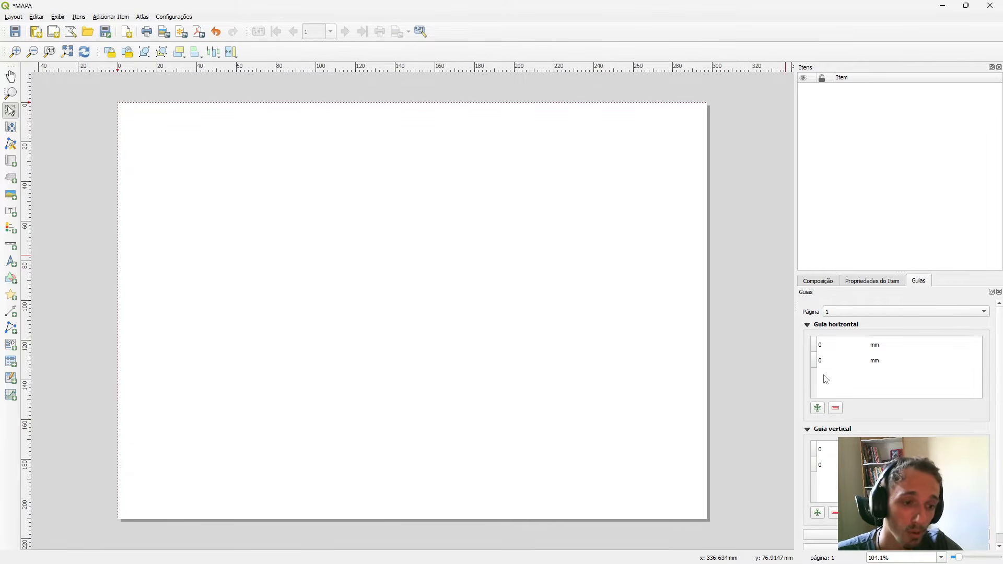
Position the two horizontal guides at 5 mm and 205 mm.
double_click(827, 345)
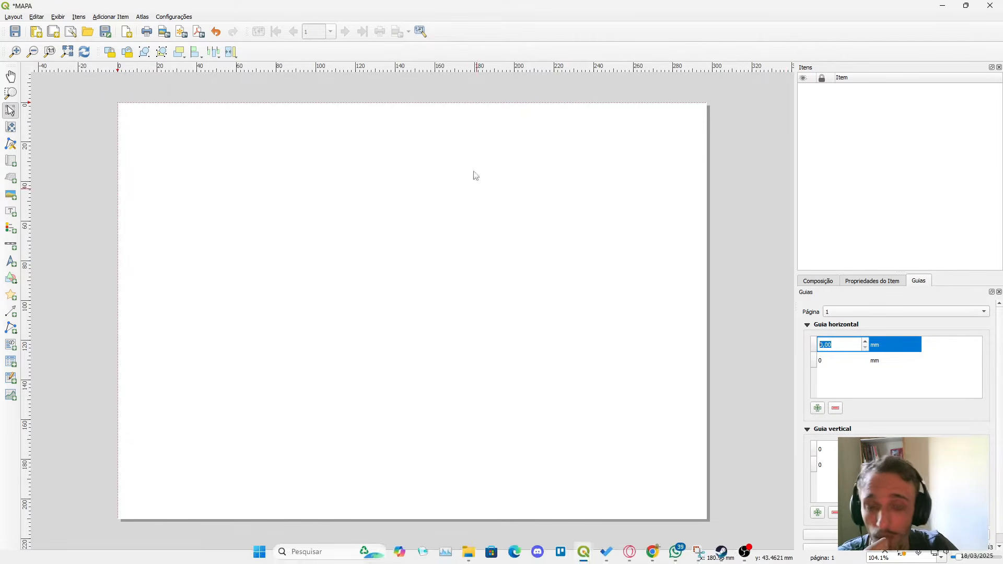
double_click(857, 366)
text(5)
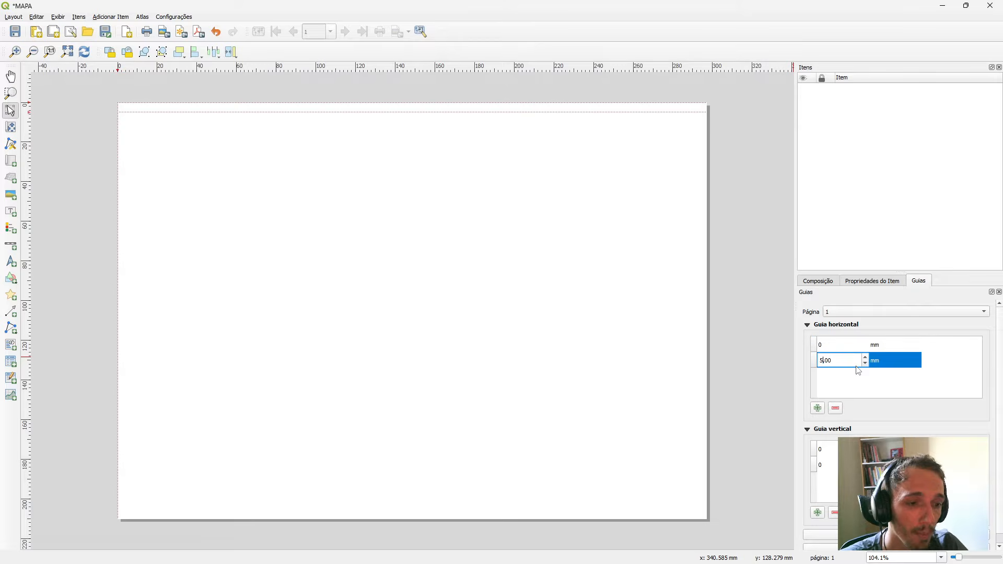
key(Return)
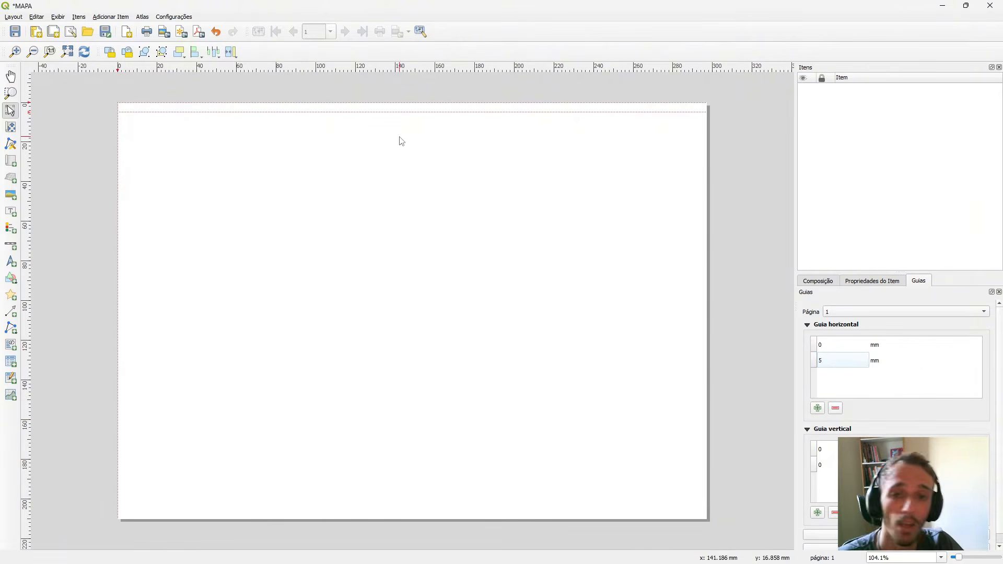
scroll(365, 104, up, 2)
scroll(363, 98, down, 1)
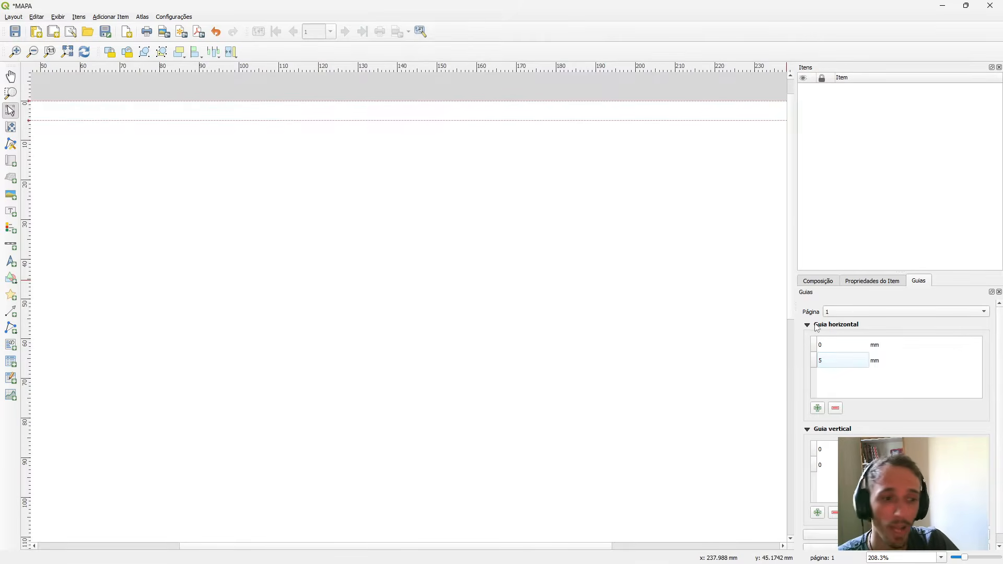
scroll(764, 338, down, 1)
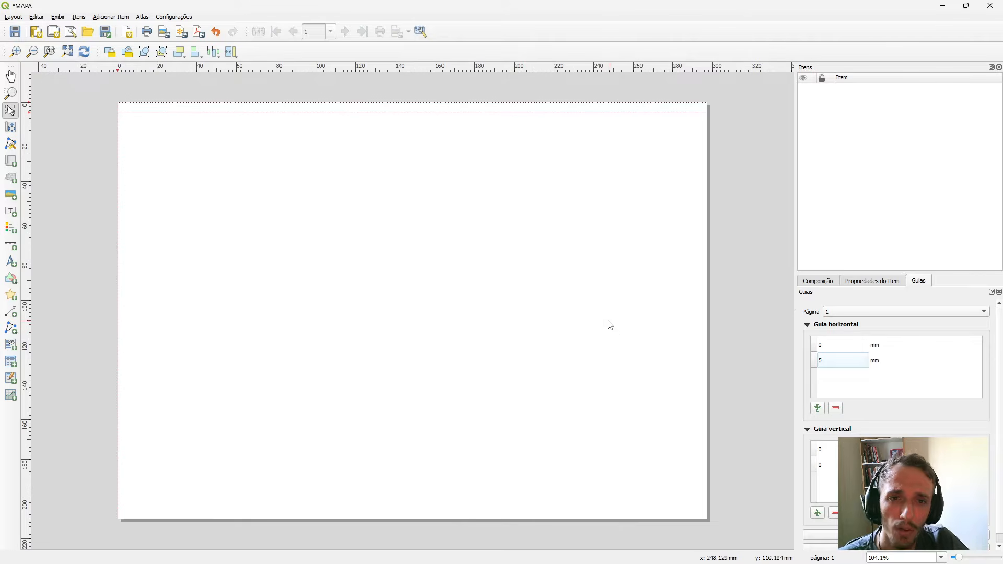
double_click(824, 344)
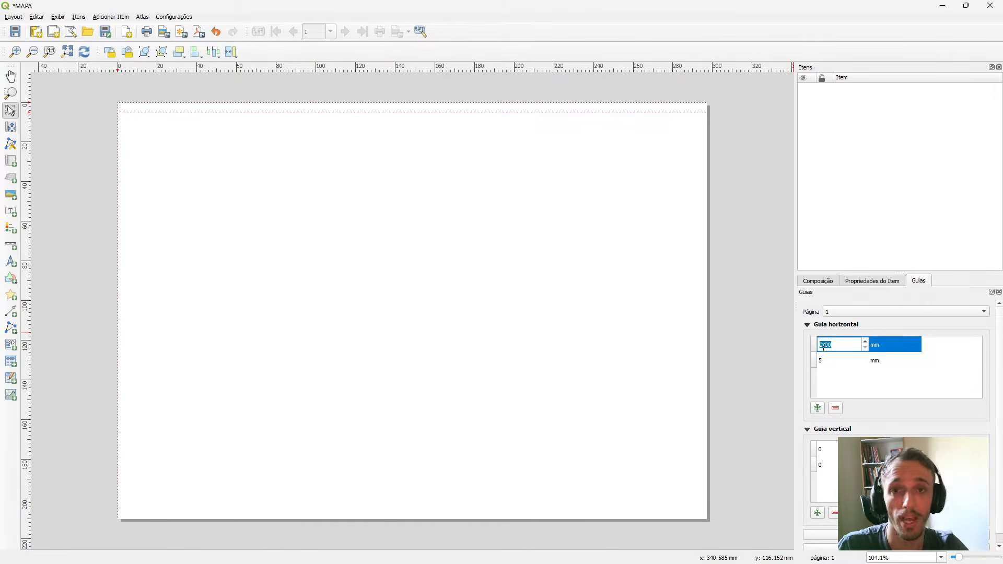
text(205)
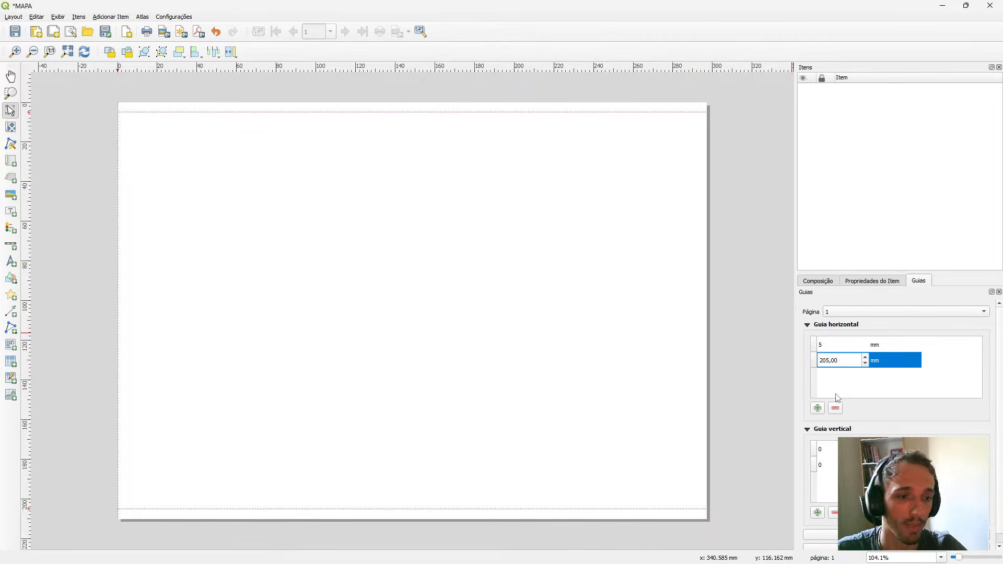
key(Return)
Position the two vertical guides at 5 mm and 292 mm.
double_click(831, 450)
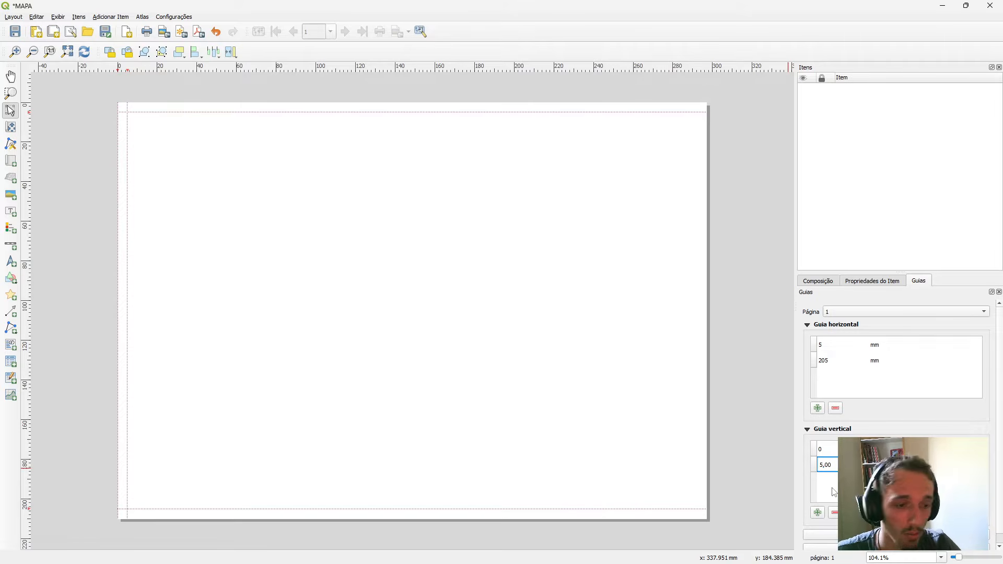
double_click(828, 450)
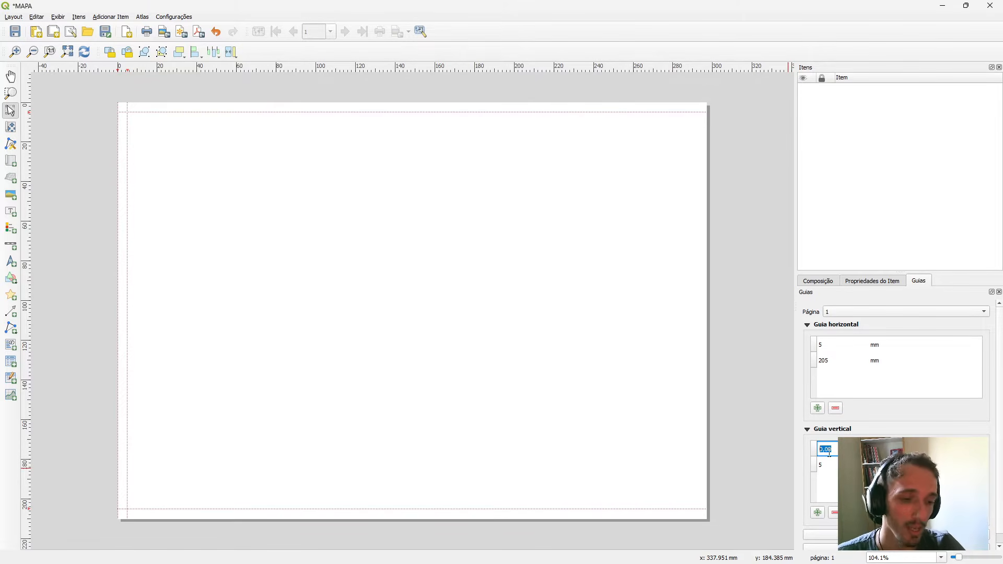
text(29)
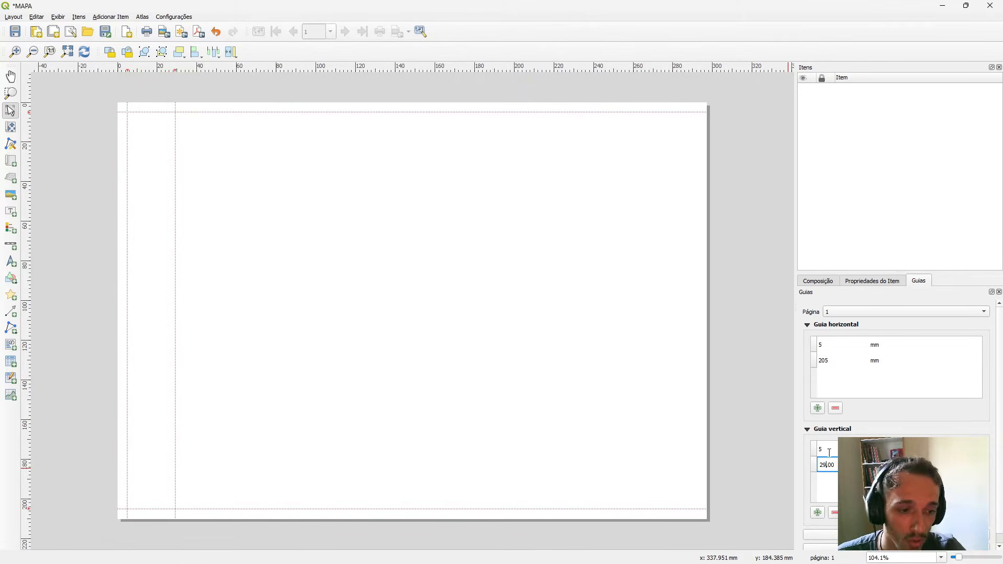
text(2)
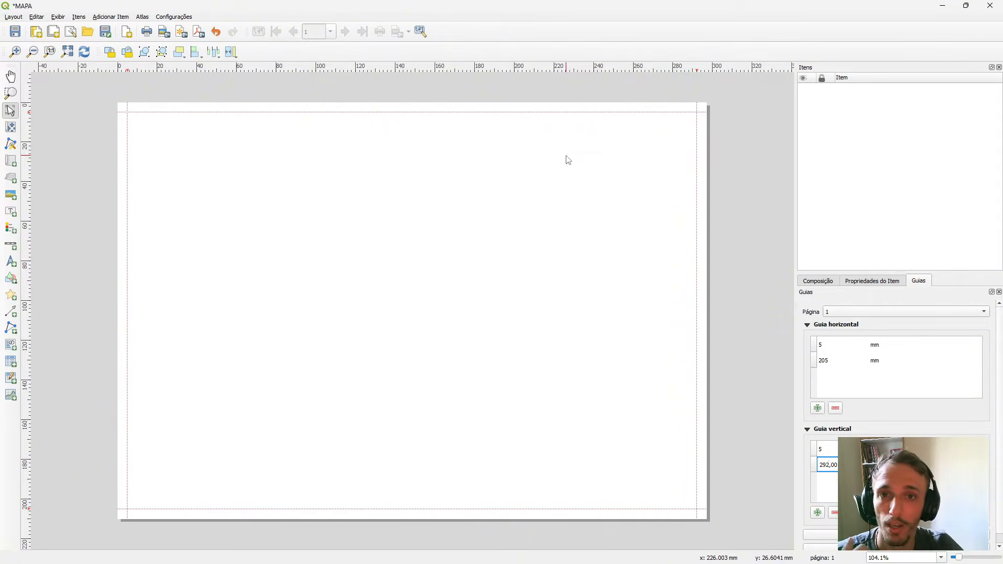
Add a map about 197 mm wide and 200 mm high, starting at the upper-left guide intersection and ending on the lower guide.
click(11, 162)
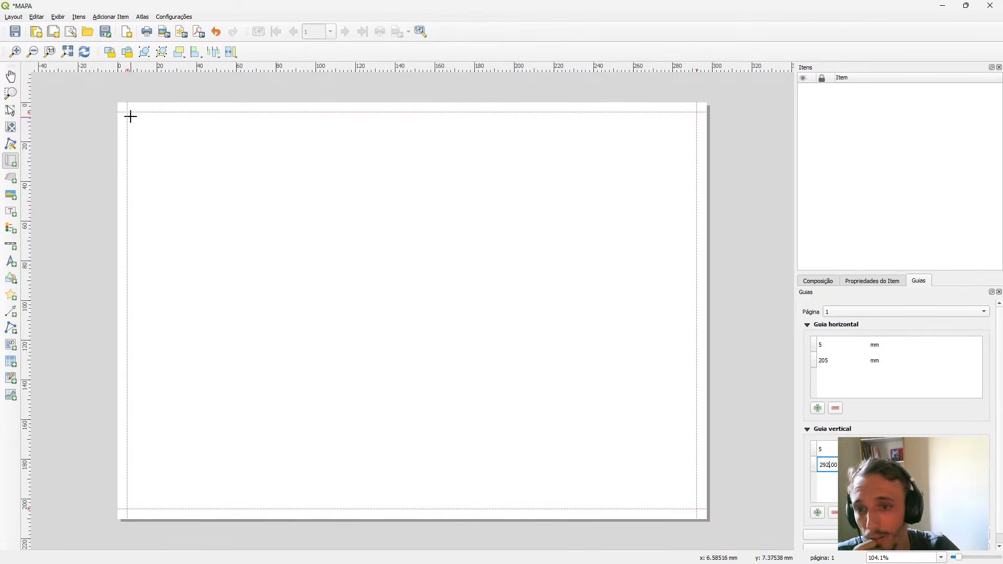
scroll(134, 129, up, 2)
scroll(116, 109, down, 1)
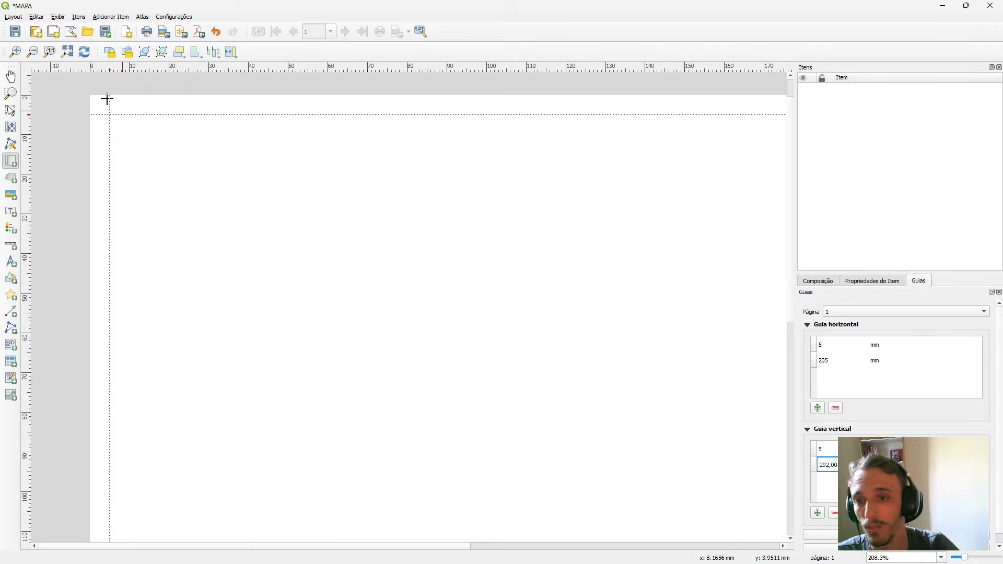
scroll(77, 77, up, 2)
scroll(208, 180, up, 2)
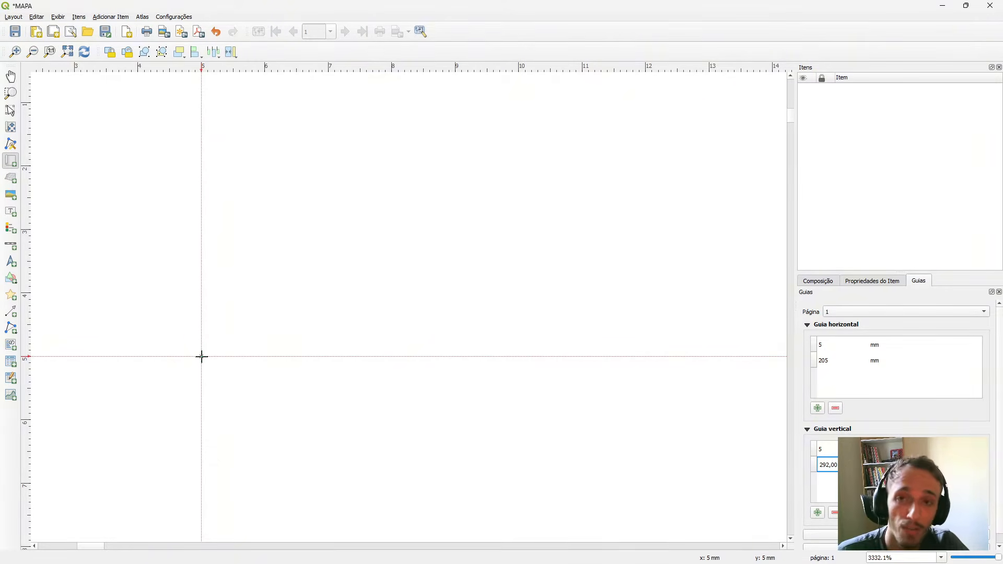
scroll(148, 293, down, 4)
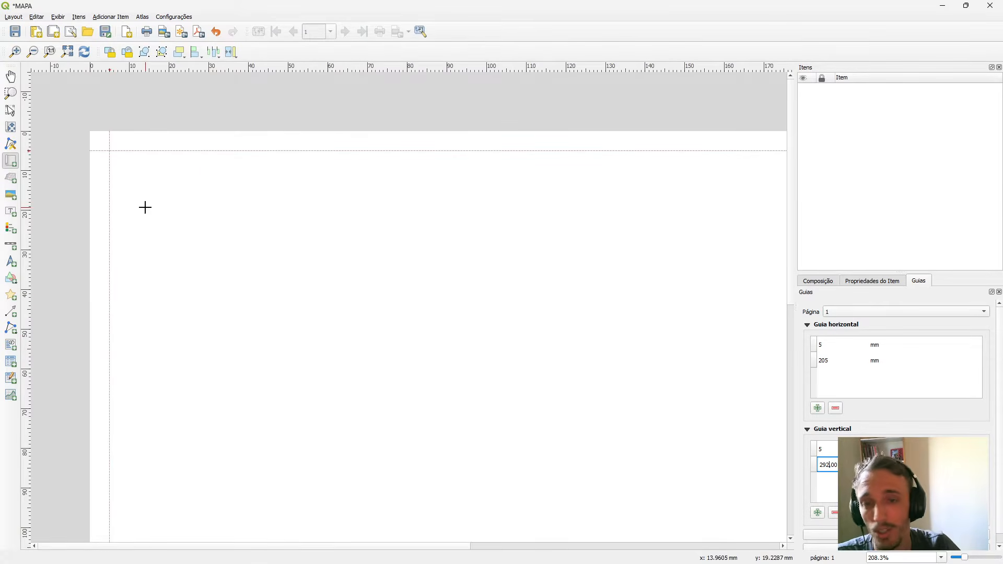
scroll(186, 197, down, 2)
scroll(251, 215, up, 1)
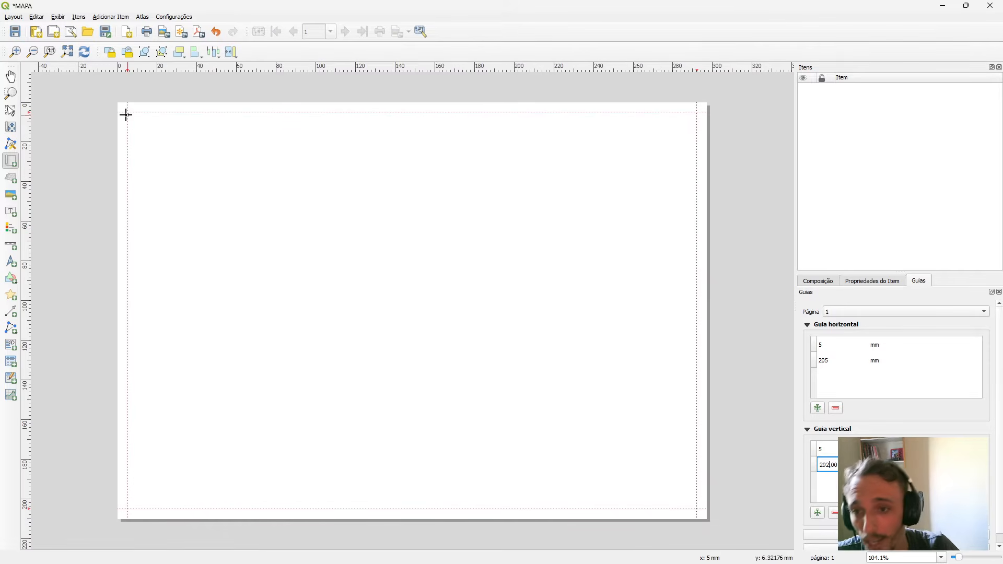
drag(127, 112, 516, 507)
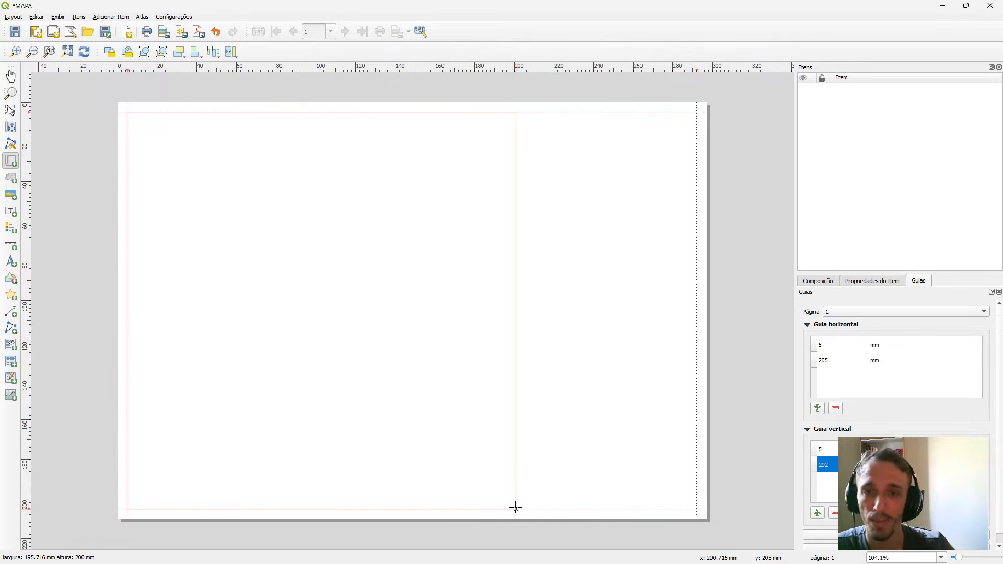
drag(515, 507, 518, 510)
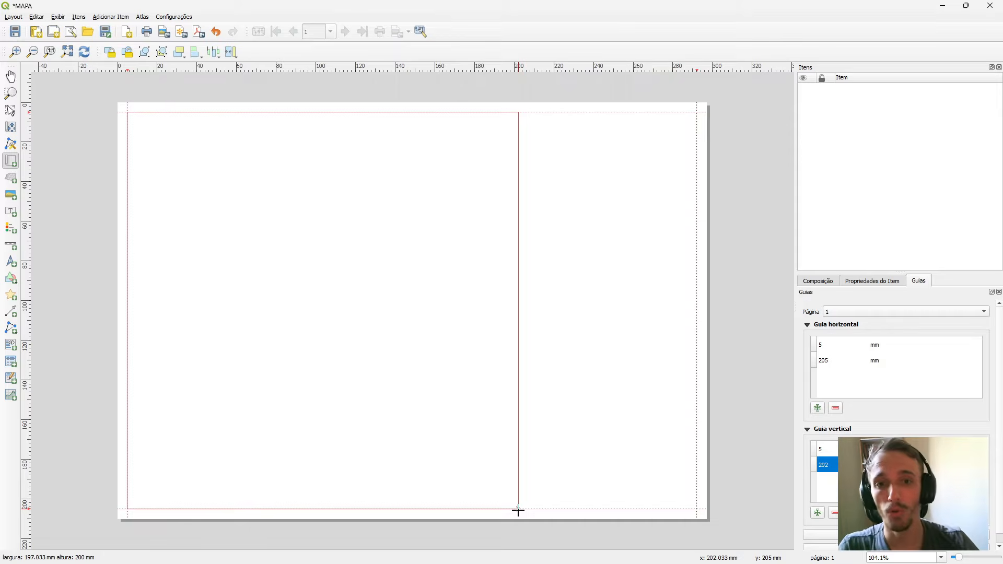
drag(518, 511, 519, 510)
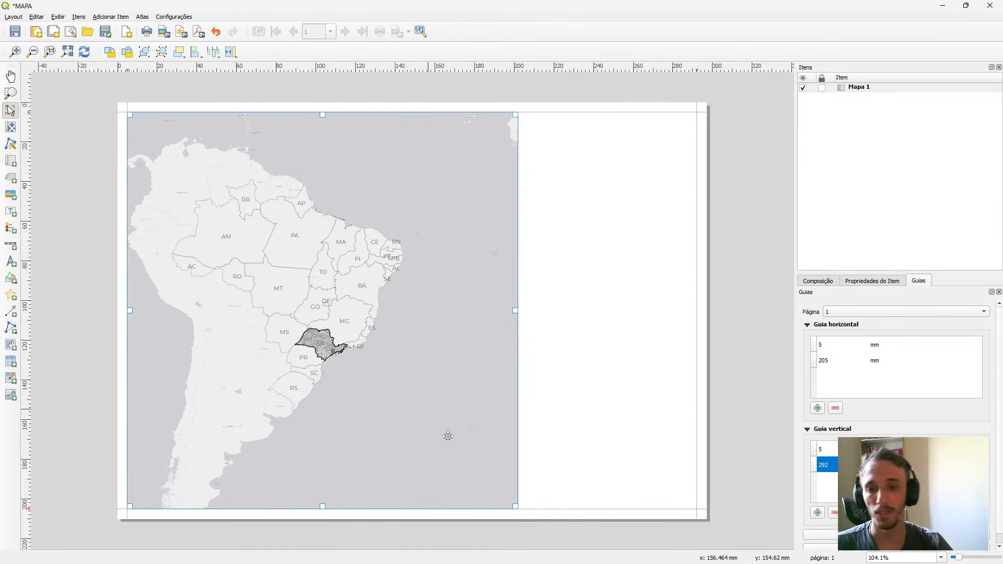
Zoom the map item's content in towards São Paulo state with the move item content tool.
click(11, 127)
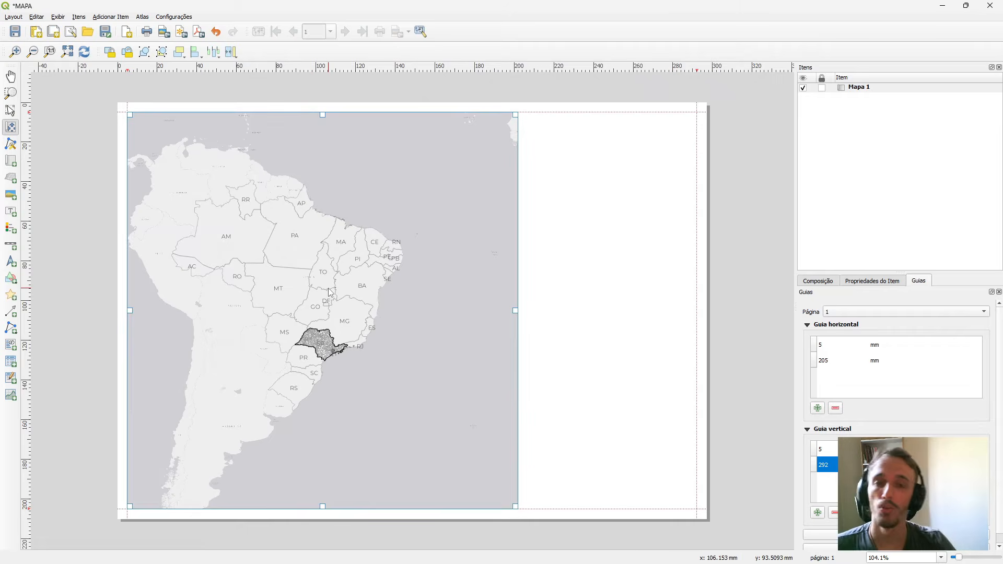
scroll(353, 344, up, 2)
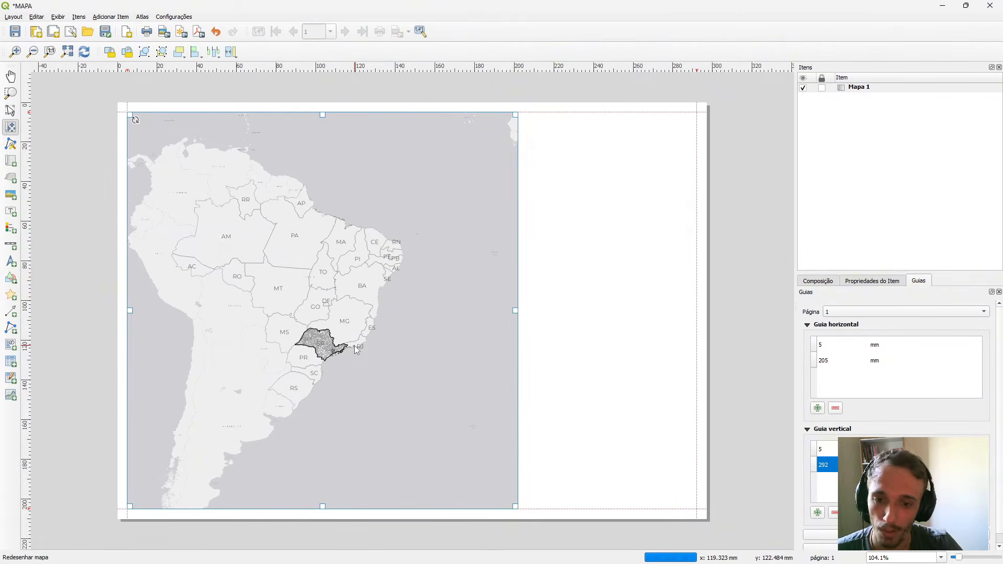
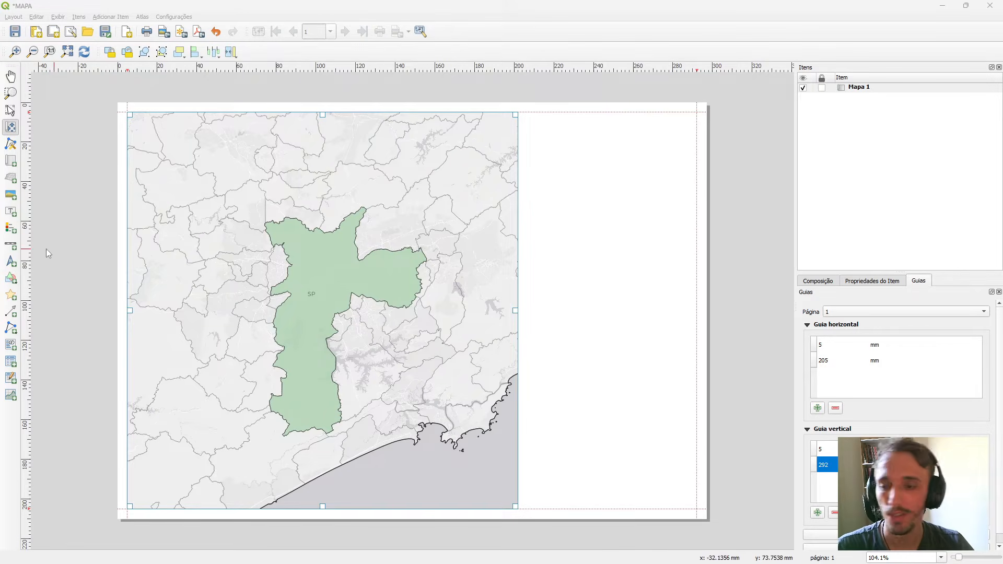
Add a label about 88 mm wide and 21 mm high beside the map's upper edge, reading "LOCALIZAÇÃO DO MUNICÍPIO DE SÃO PAULO".
click(10, 214)
drag(525, 115, 693, 151)
drag(814, 337, 845, 338)
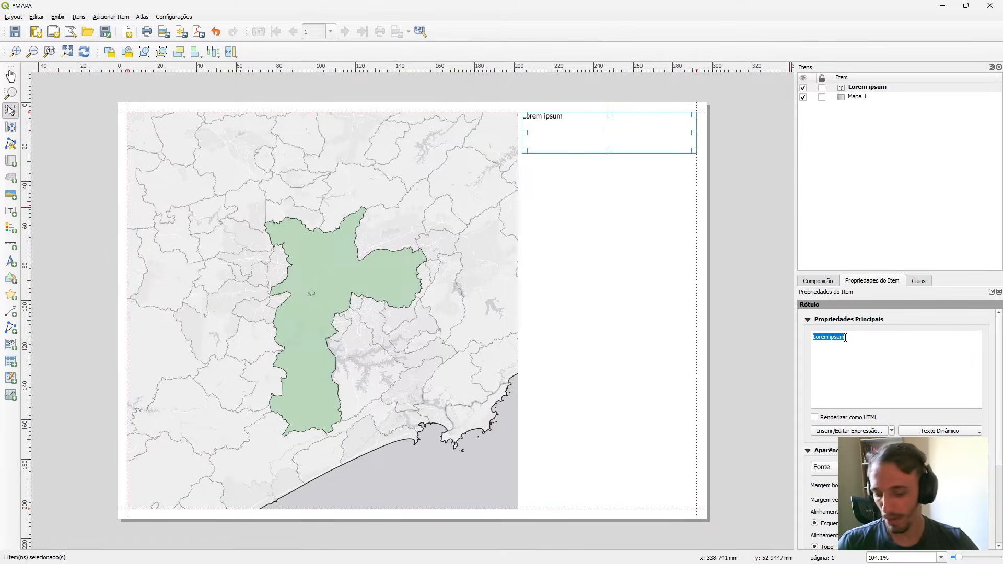
text(locali)
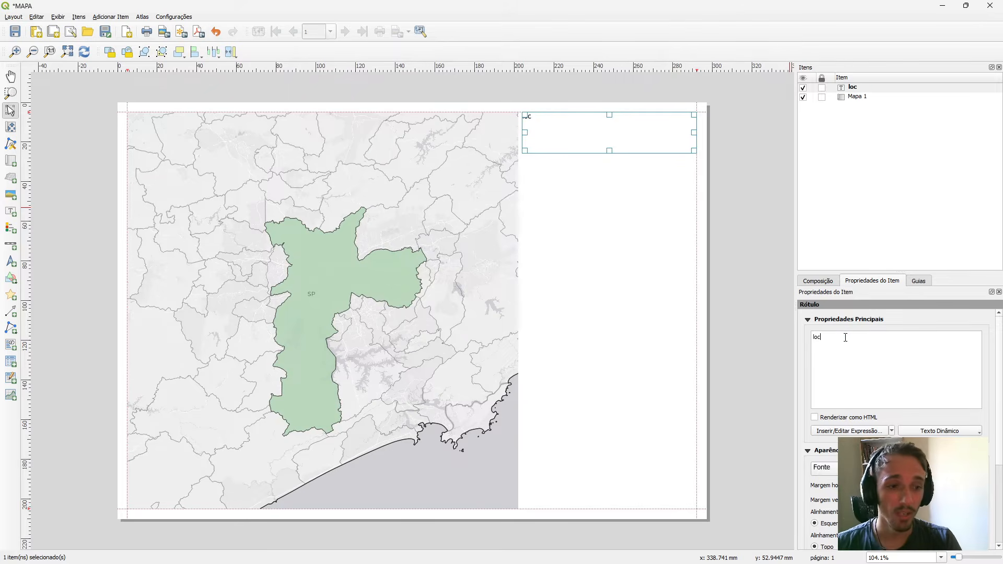
key(BackSpace)
key(BackSpace)
key(BackSpace)
key(BackSpace)
key(BackSpace)
key(BackSpace)
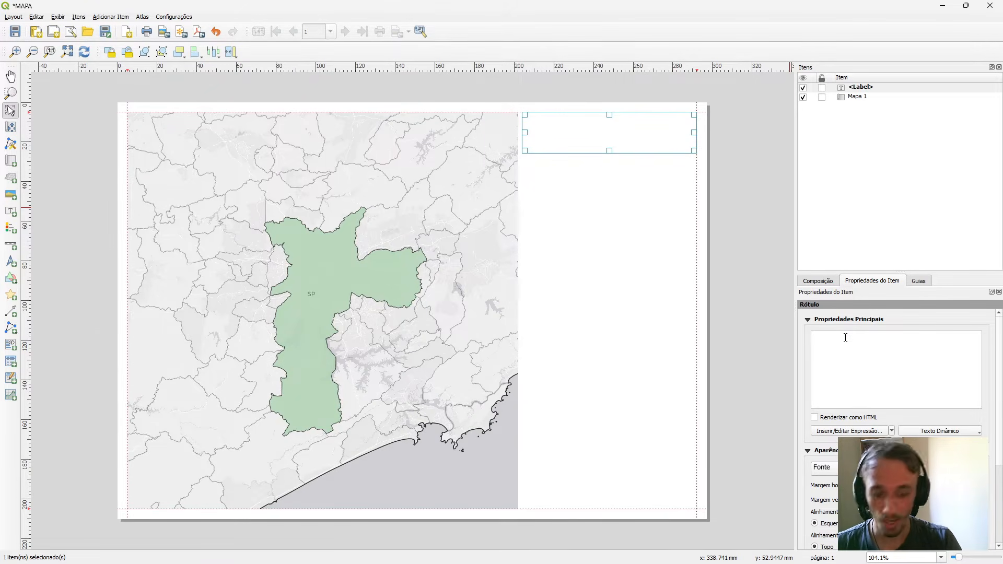
text(LOCALI)
text(Z)
key(BackSpace)
text(LIZAÇÃO DO MUNICÍPIO DE SÃO PAULO)
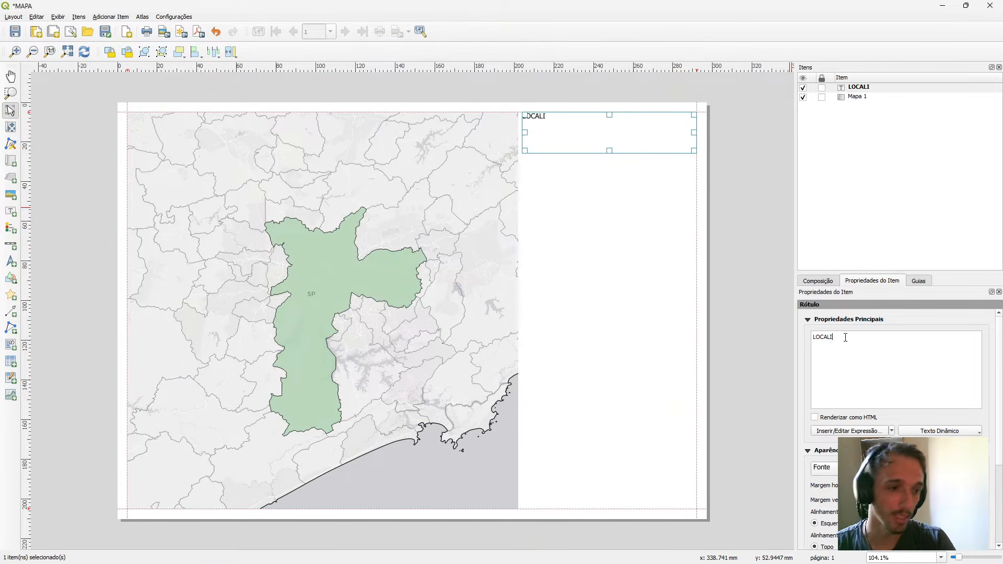
Add a second label under the title text reading "SÃO PAULO - BRASIL" and centre its text.
click(11, 211)
drag(695, 132, 524, 144)
drag(593, 140, 591, 129)
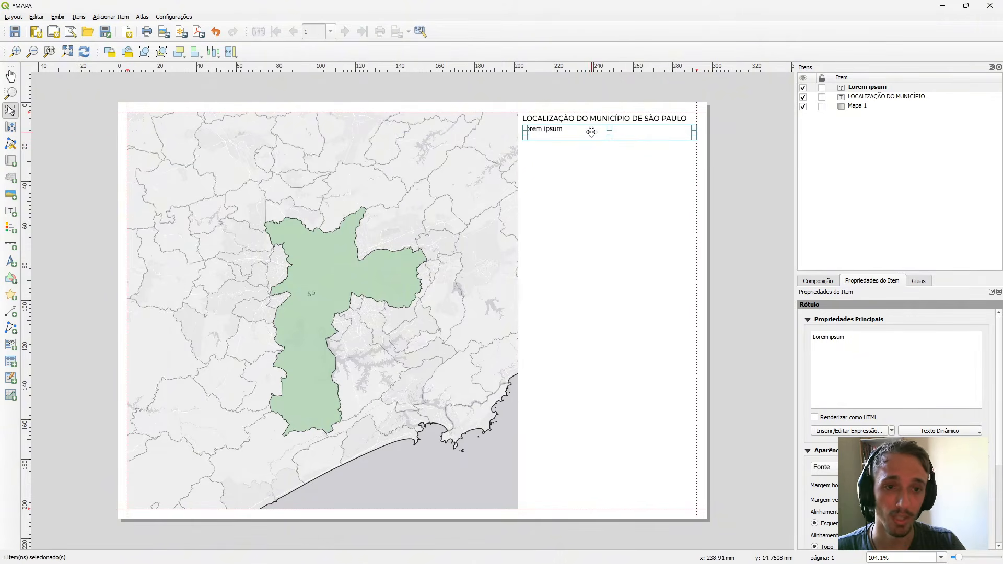
drag(830, 337, 849, 336)
key(ctrl+a)
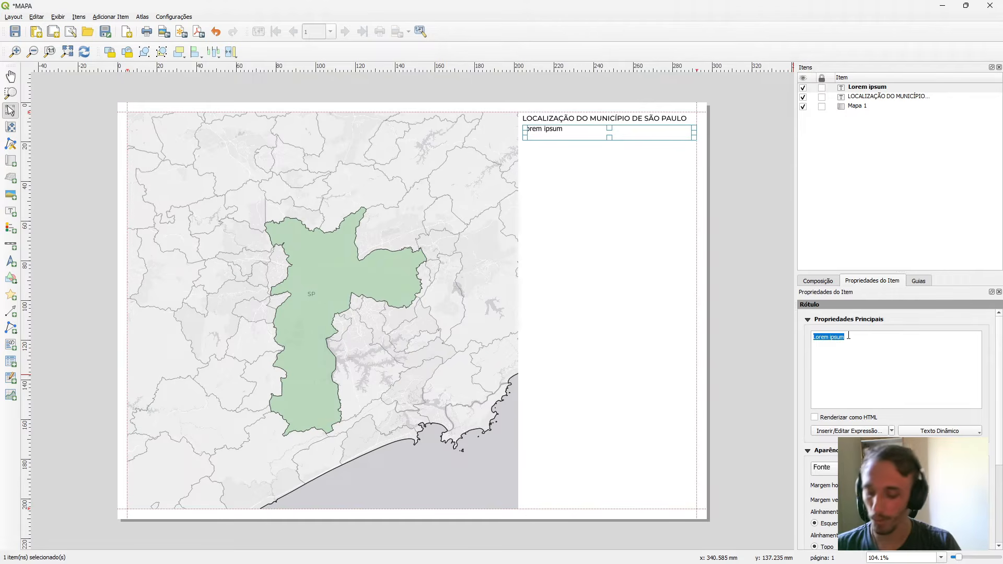
text(SÃO PAULO - BRASIL)
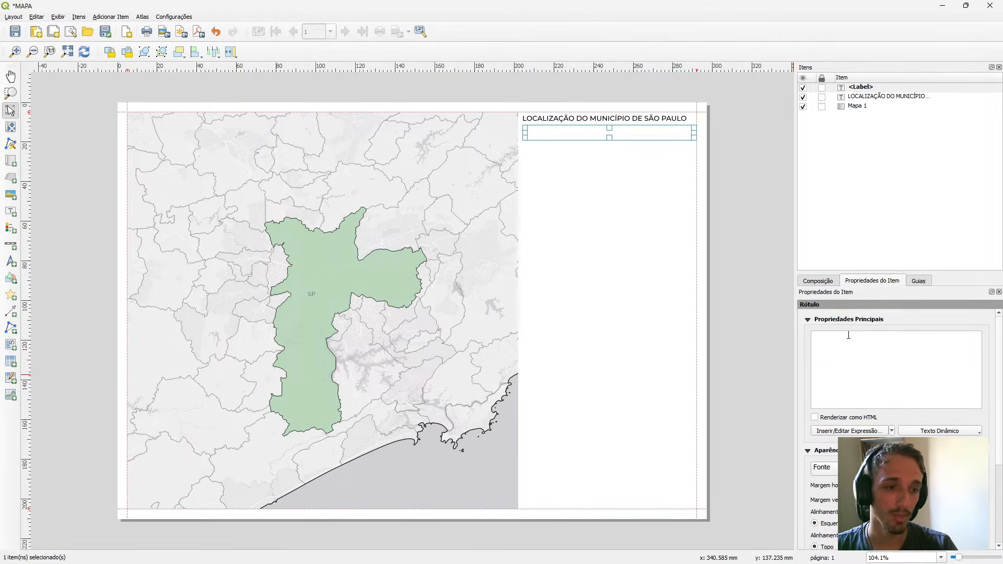
scroll(849, 336, down, 2)
Centre the title label's text, shorten the label to about 17 mm high around both lines, and enable its frame.
click(610, 120)
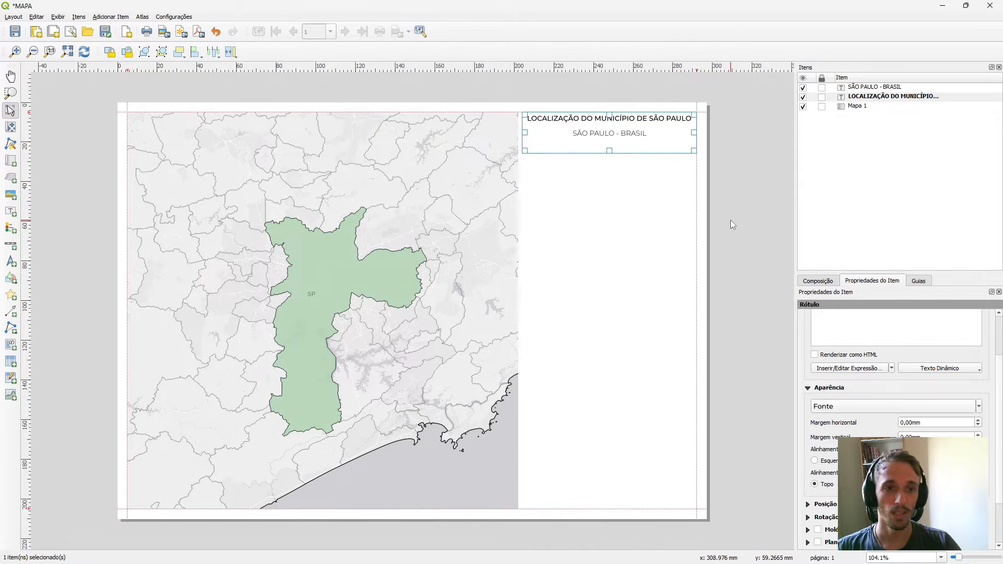
scroll(829, 427, up, 2)
drag(609, 150, 609, 144)
scroll(896, 405, down, 3)
click(819, 499)
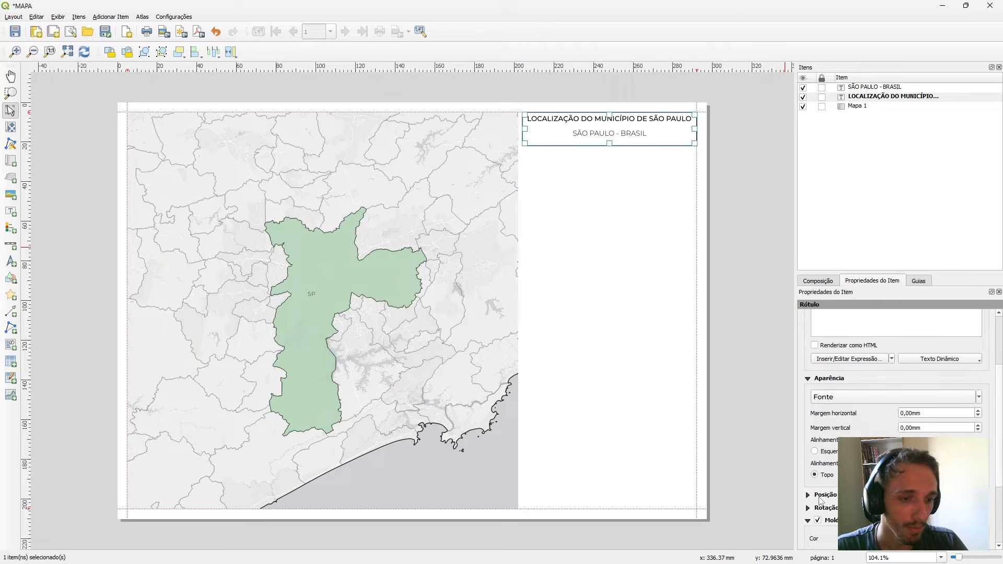
click(746, 300)
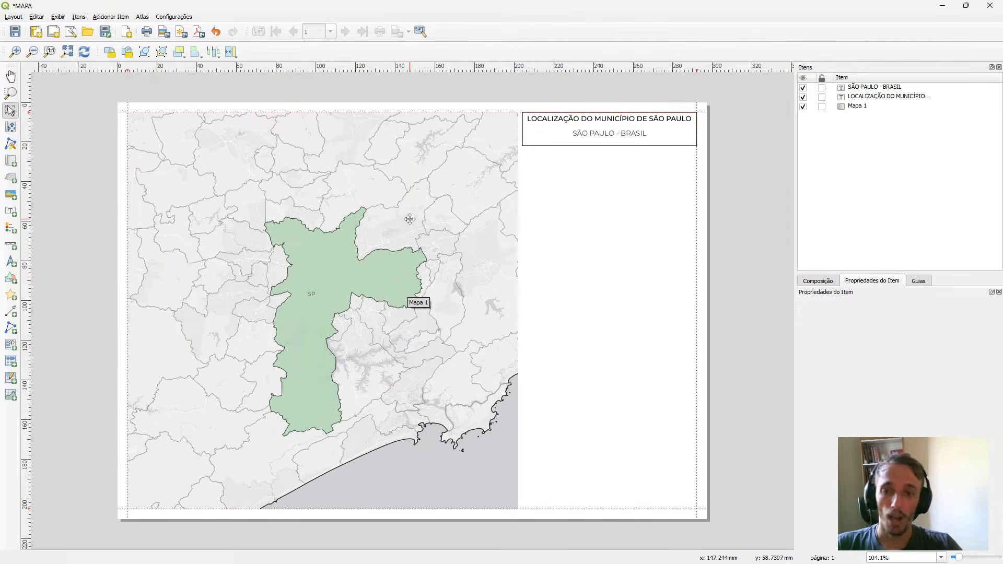
Add a map about 88 mm wide and 94 mm high below the title box and zoom its content to São Paulo state.
click(11, 163)
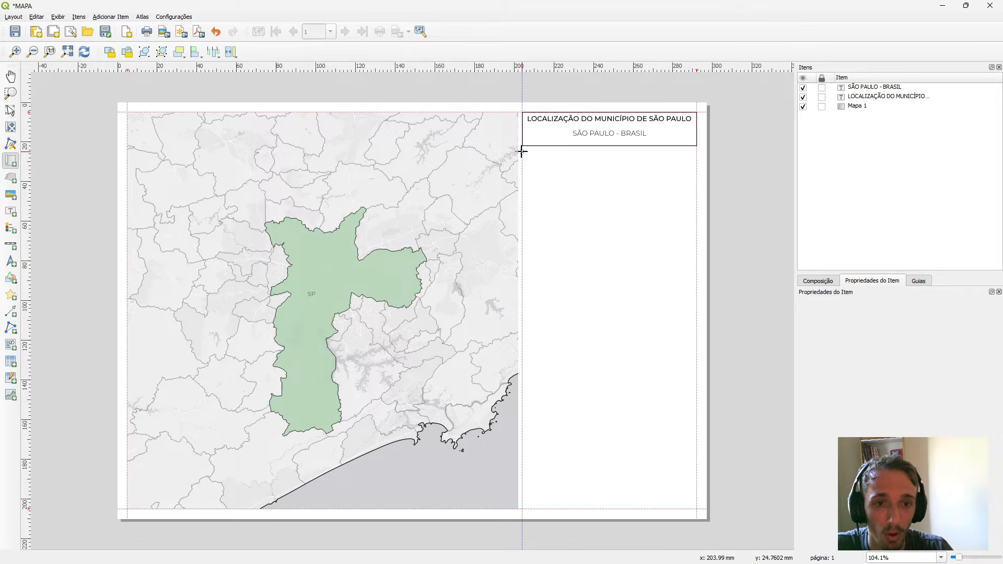
drag(522, 151, 694, 338)
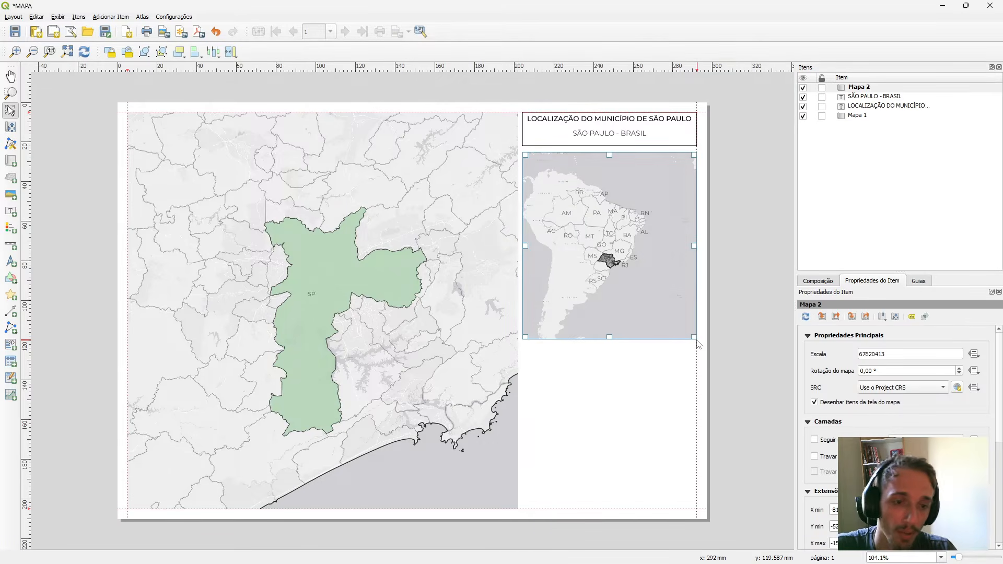
click(10, 127)
scroll(625, 248, up, 2)
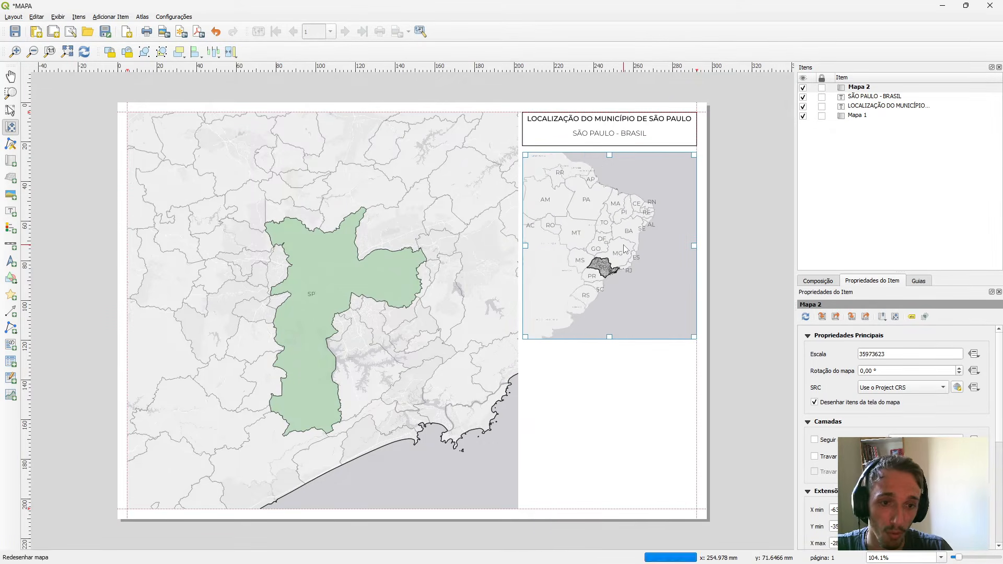
scroll(616, 269, up, 1)
drag(611, 284, 617, 257)
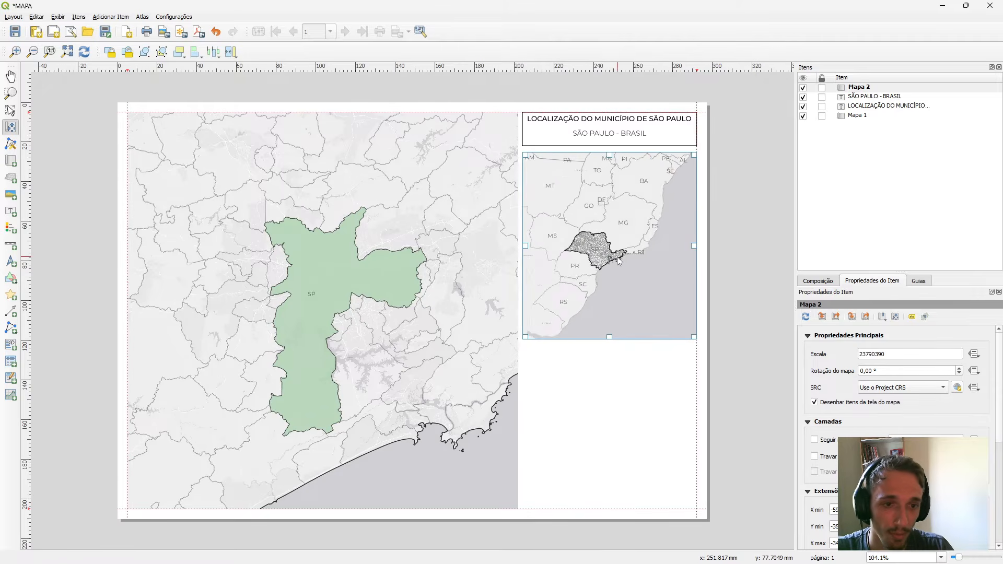
scroll(619, 261, up, 1)
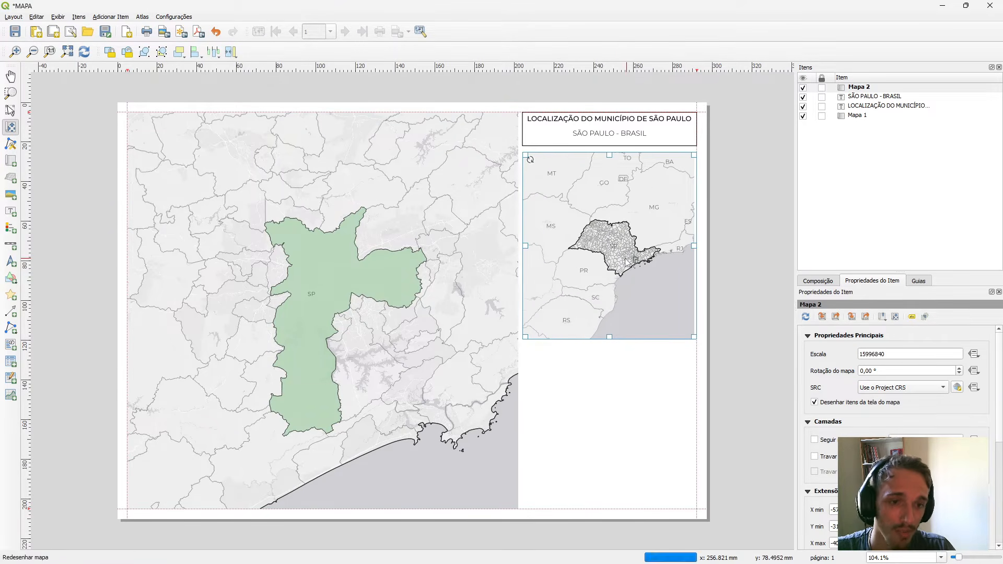
scroll(624, 260, up, 1)
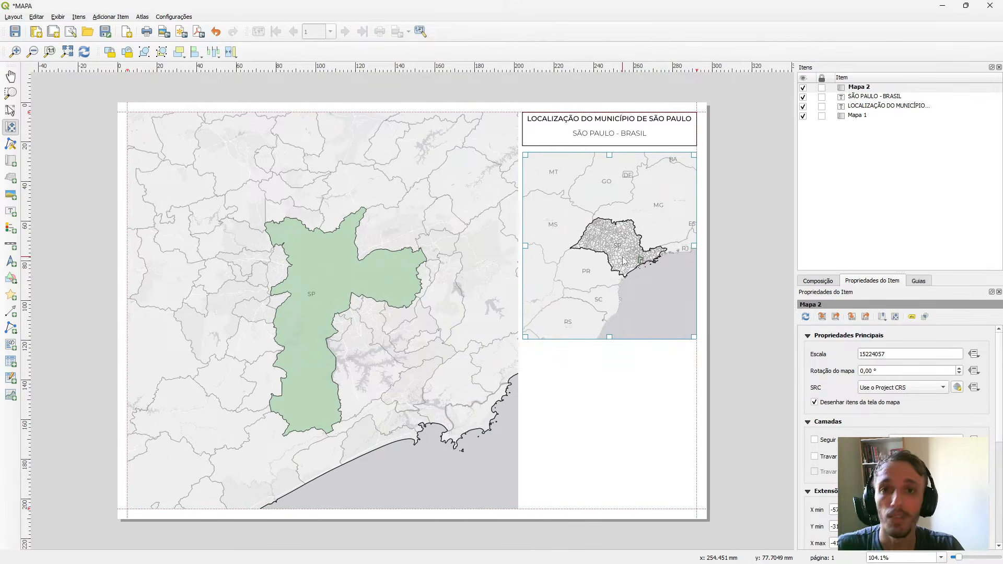
Duplicate the São Paulo state map, place the copy below it, and zoom the copy's content out to Brazil.
click(10, 110)
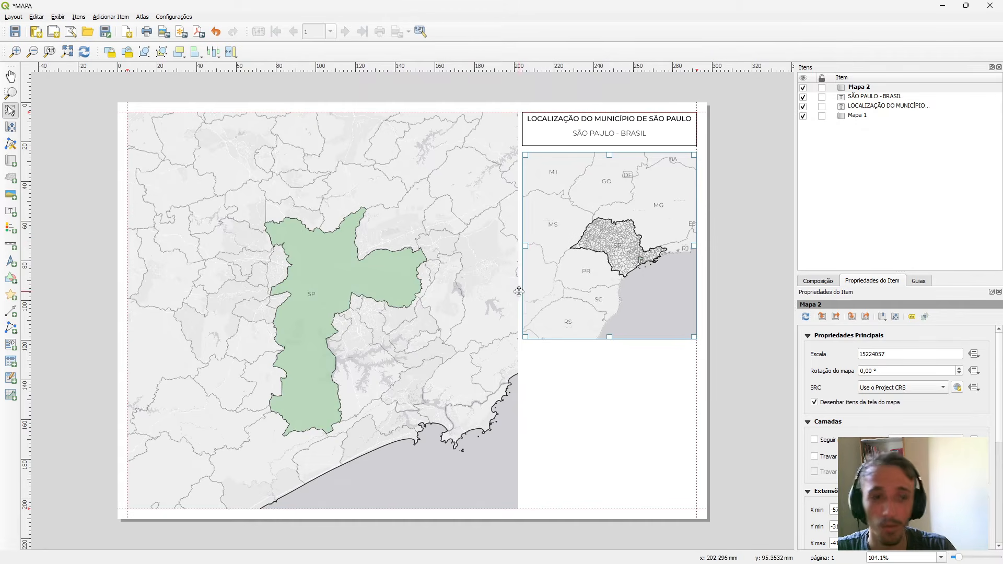
click(516, 291)
click(586, 284)
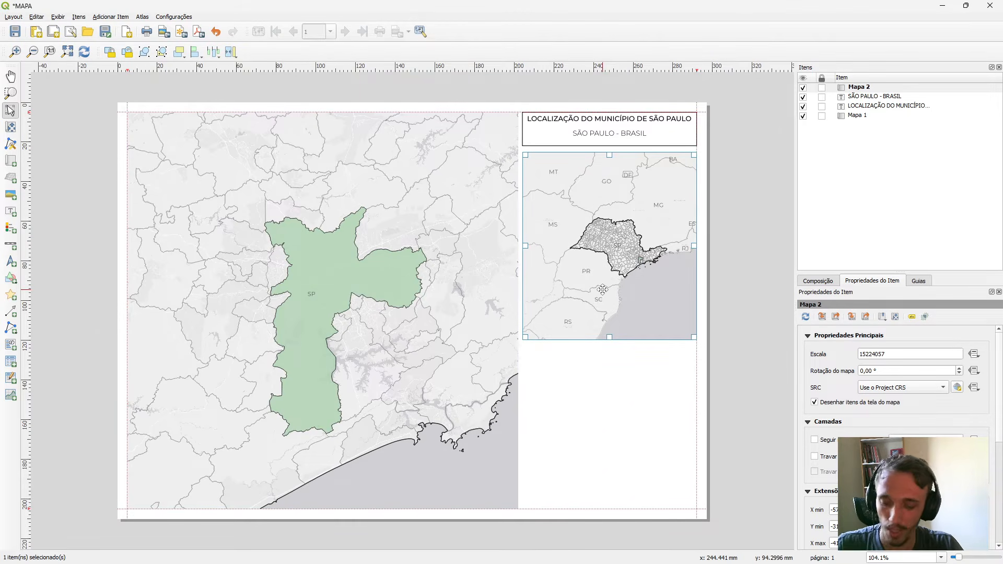
key(ctrl+v)
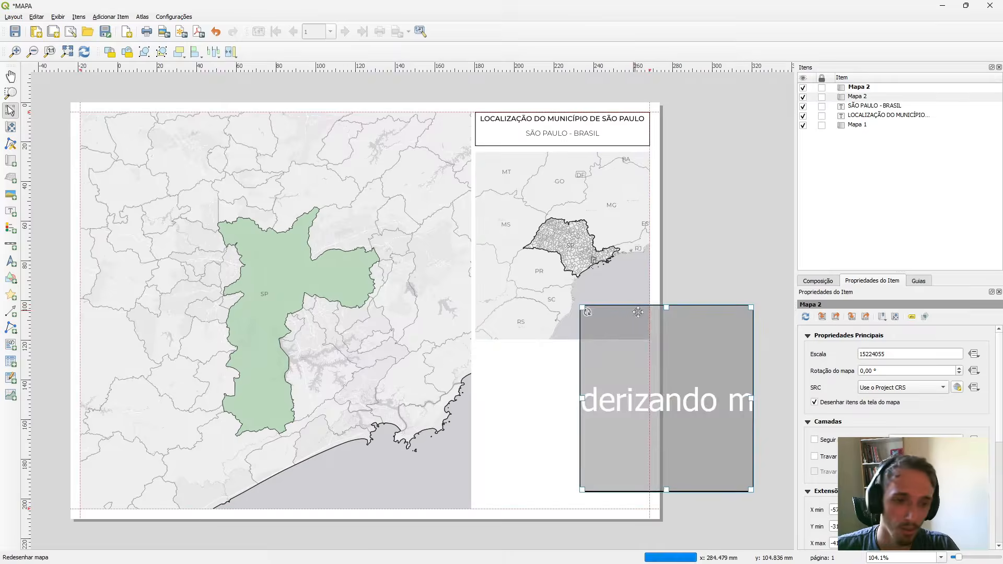
drag(657, 366, 587, 390)
key(c)
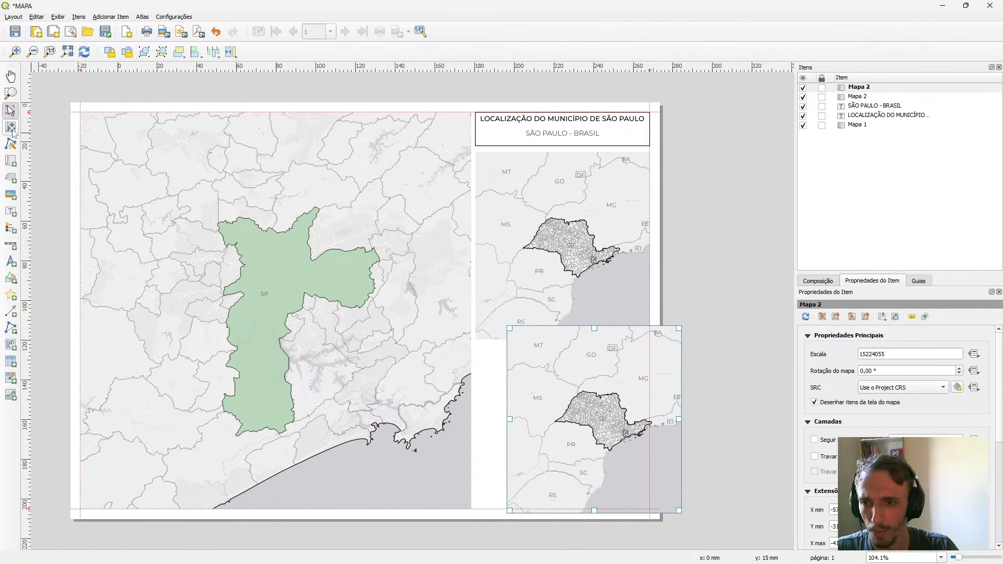
scroll(591, 421, down, 3)
mouse_move(591, 419)
mouse_down()
mouse_move(611, 421)
mouse_move(593, 418)
mouse_up()
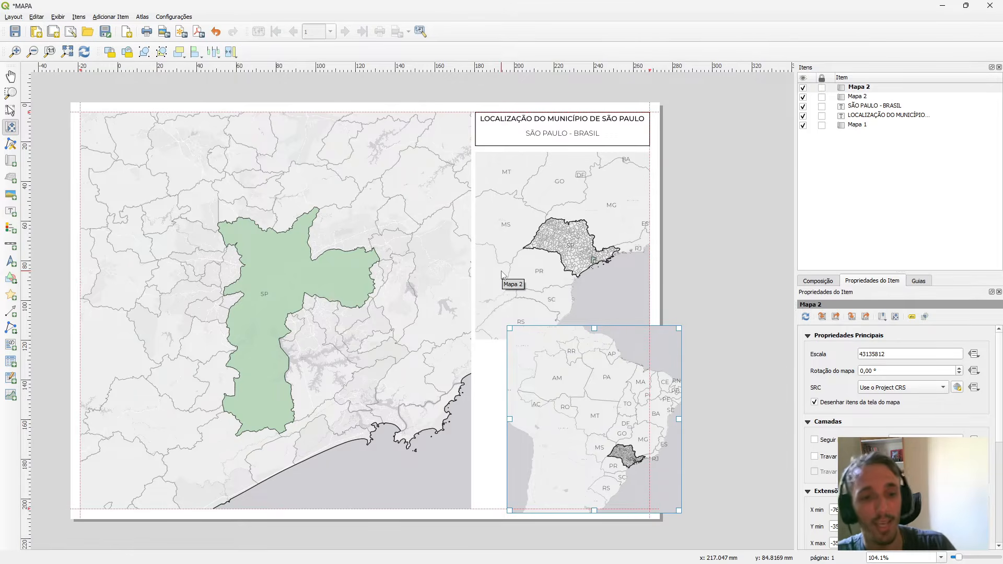
Stack the Brazil map directly under the title box and the São Paulo state map beneath it.
drag(608, 401, 587, 244)
key(ctrl+z)
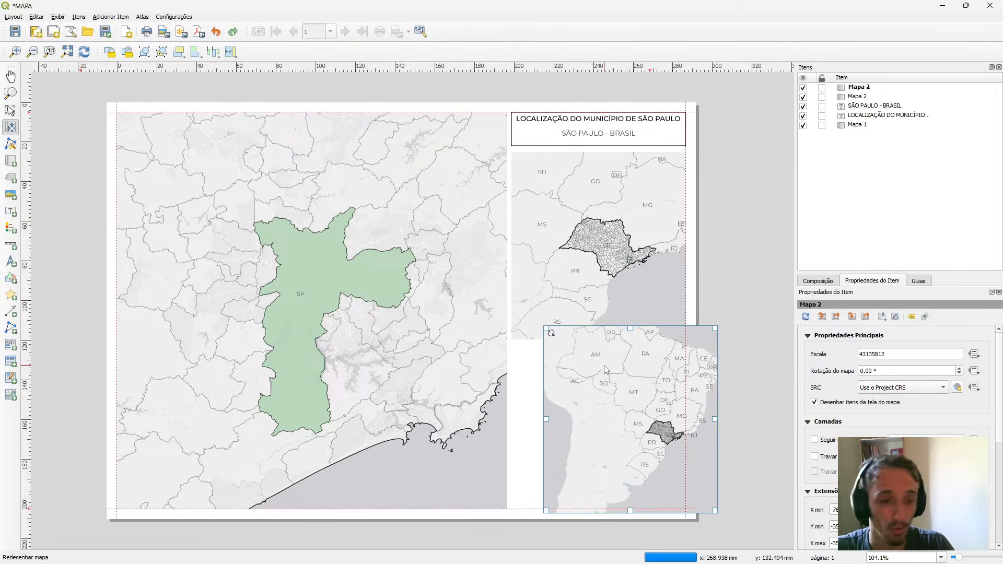
click(10, 111)
drag(635, 383, 613, 167)
click(604, 316)
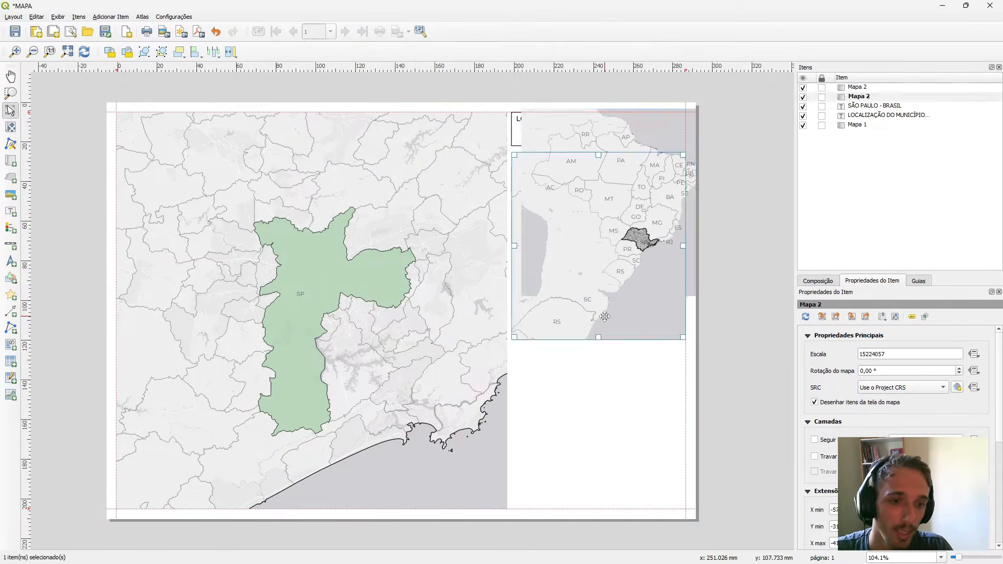
drag(598, 275, 611, 376)
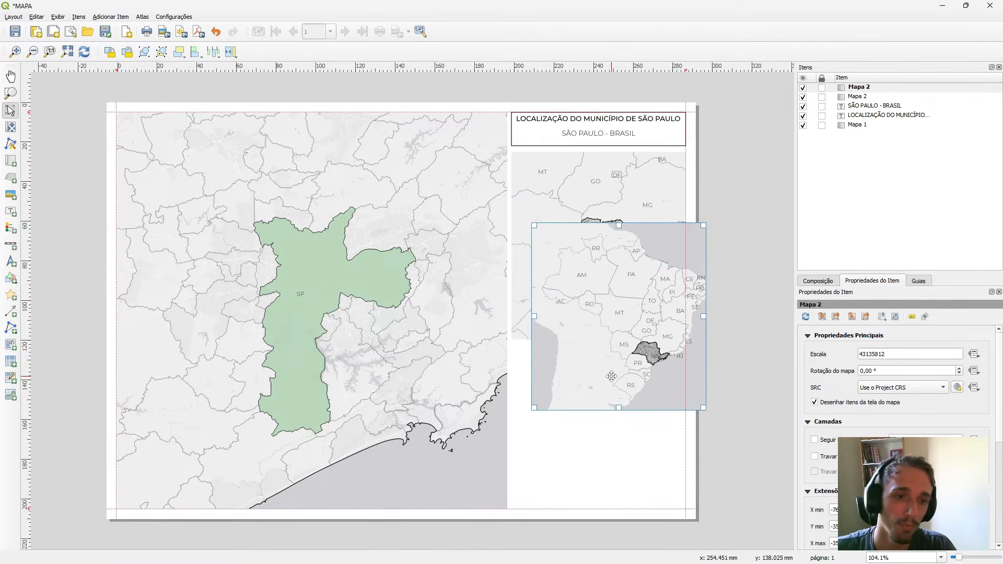
drag(593, 186, 594, 392)
drag(602, 294, 581, 217)
drag(620, 438, 619, 411)
click(732, 420)
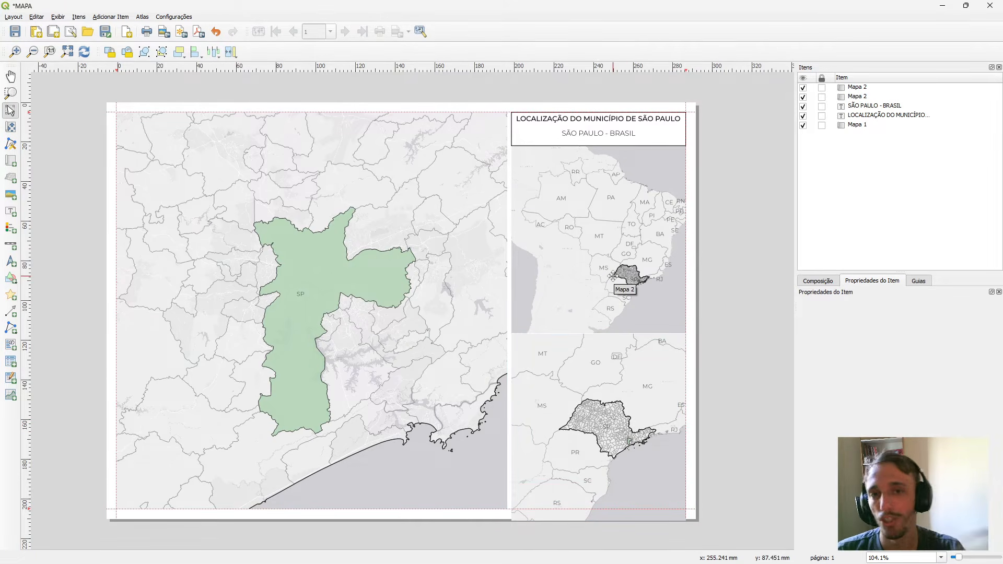
Delete the Brazil map copy from the layout.
click(605, 236)
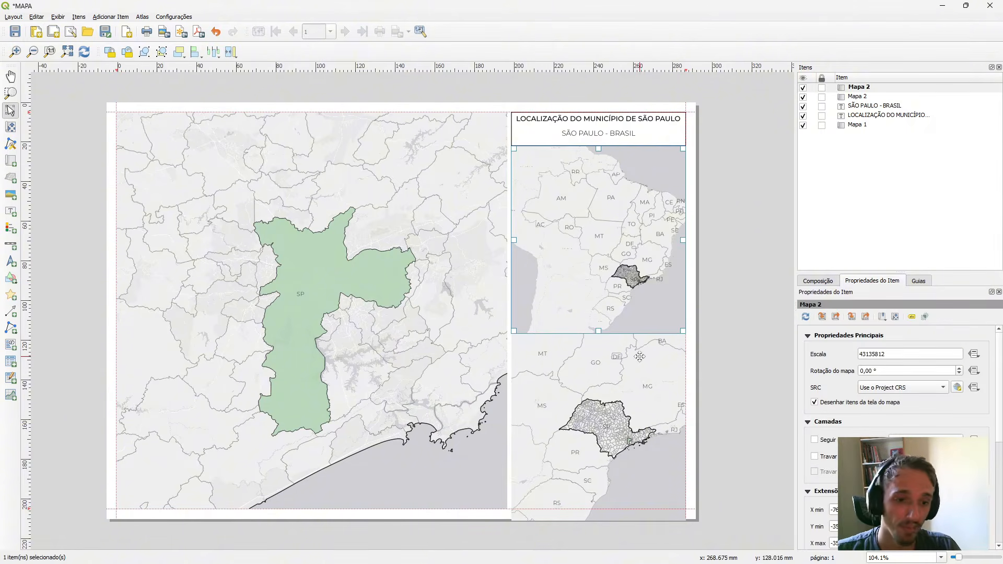
key(Delete)
Move the São Paulo state map up to just below the title box and enable its frame.
drag(605, 397, 602, 212)
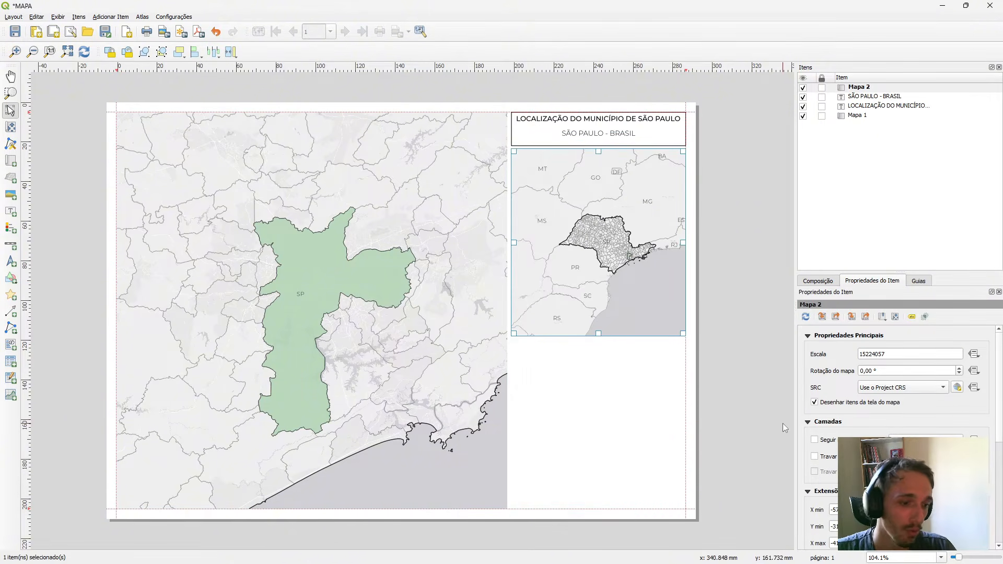
scroll(832, 449, down, 6)
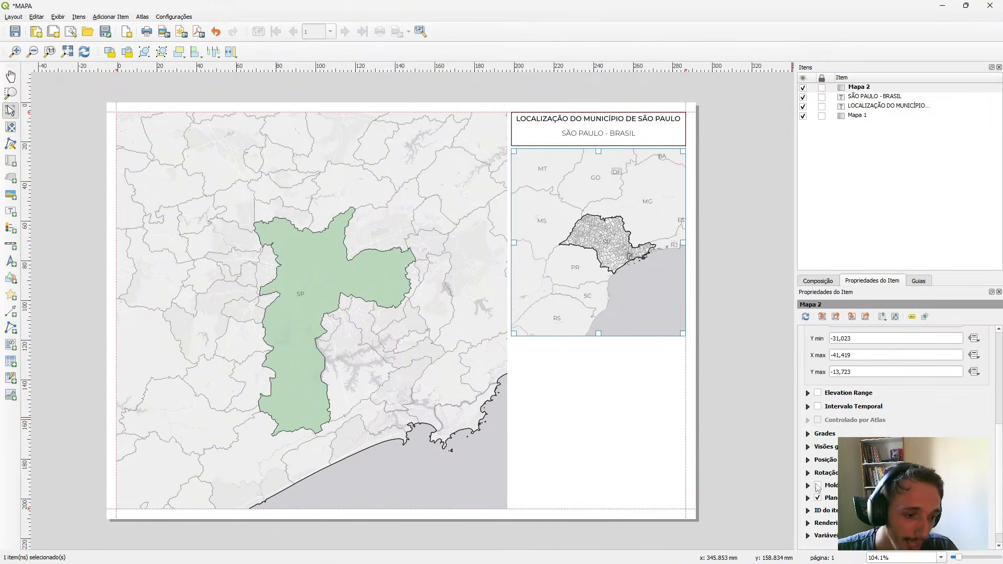
click(818, 486)
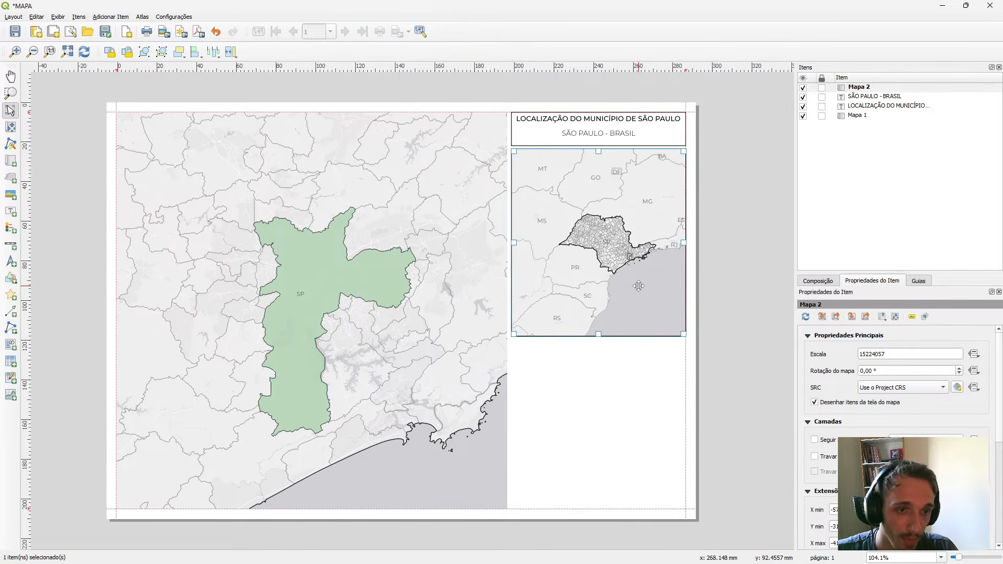
Open the overview (Visões gerais) settings of the São Paulo state locator map.
scroll(831, 455, down, 5)
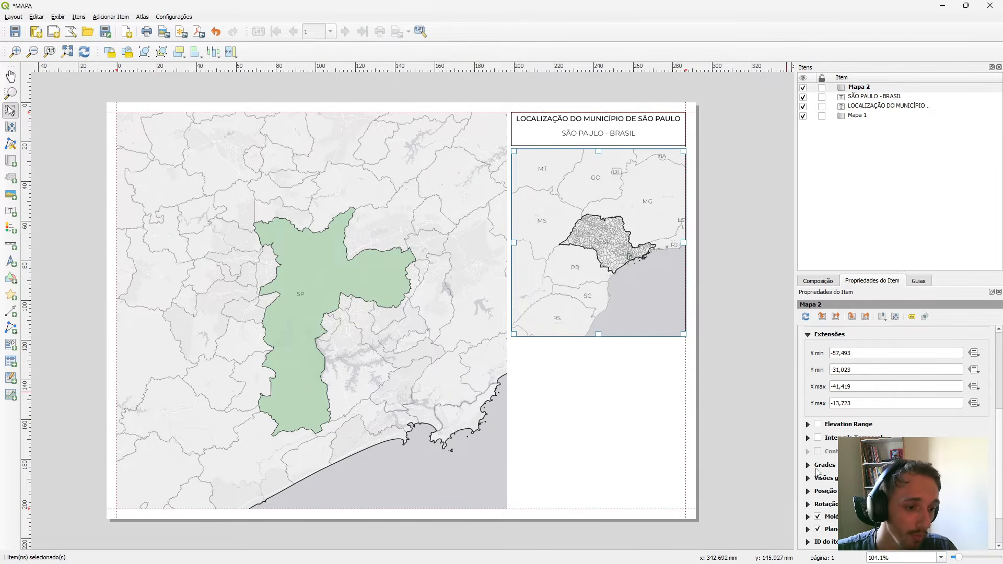
click(811, 467)
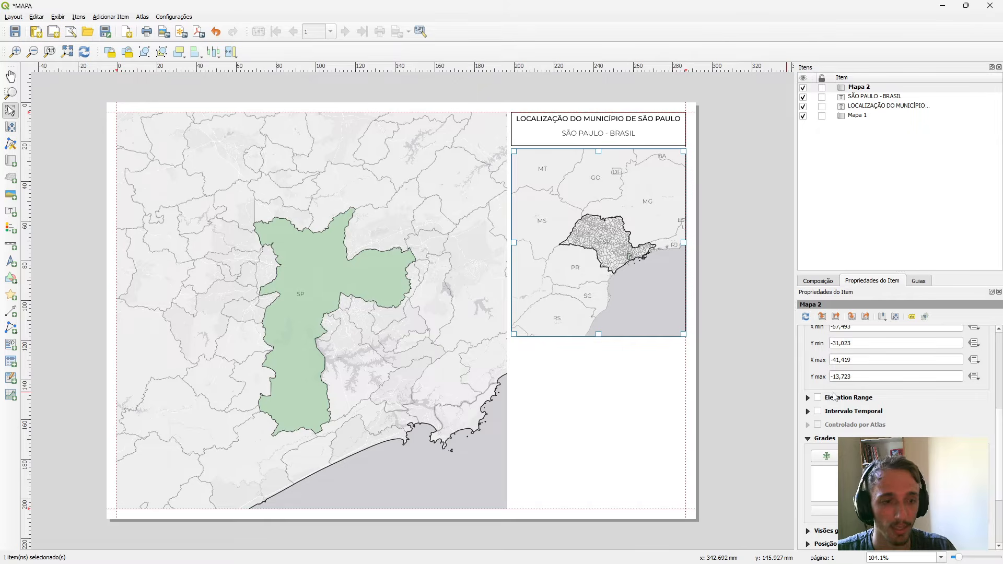
scroll(923, 410, down, 4)
scroll(821, 434, up, 3)
scroll(838, 444, up, 5)
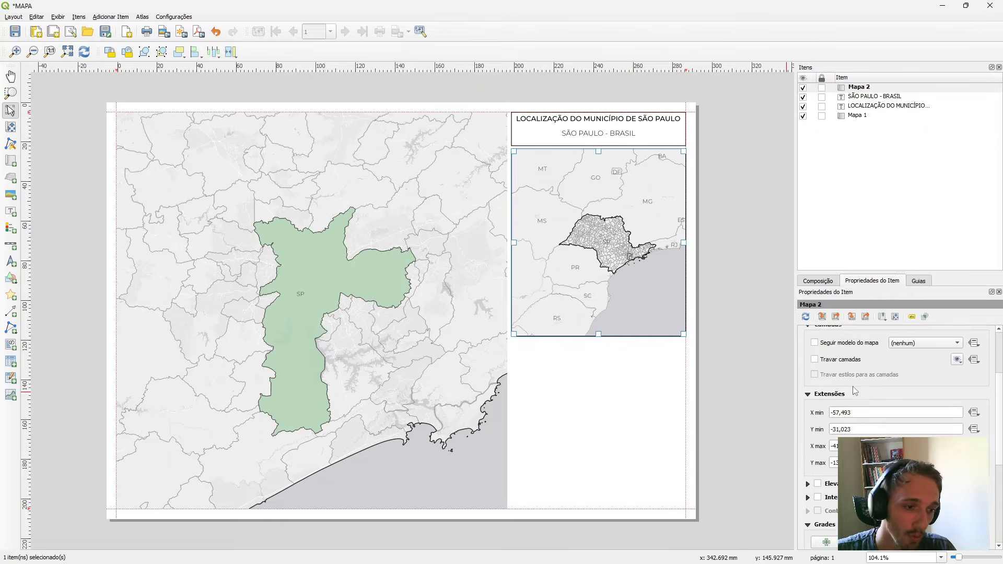
scroll(838, 406, down, 3)
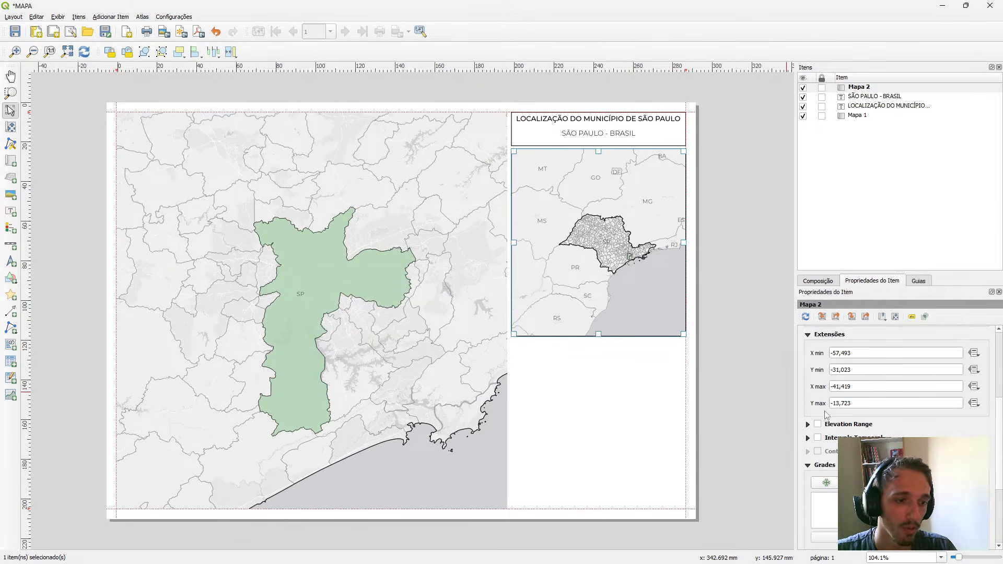
scroll(826, 414, down, 3)
click(808, 429)
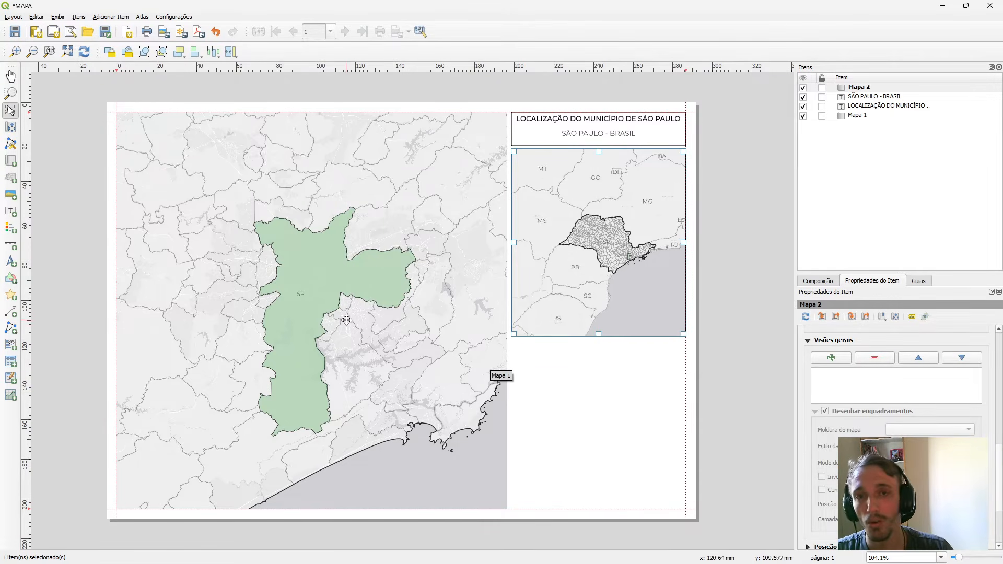
click(313, 241)
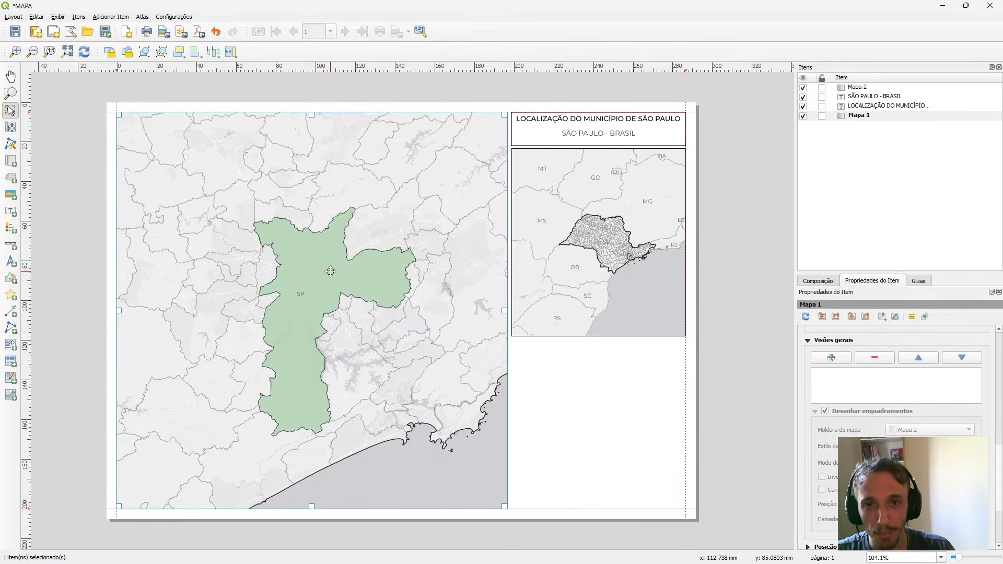
click(634, 238)
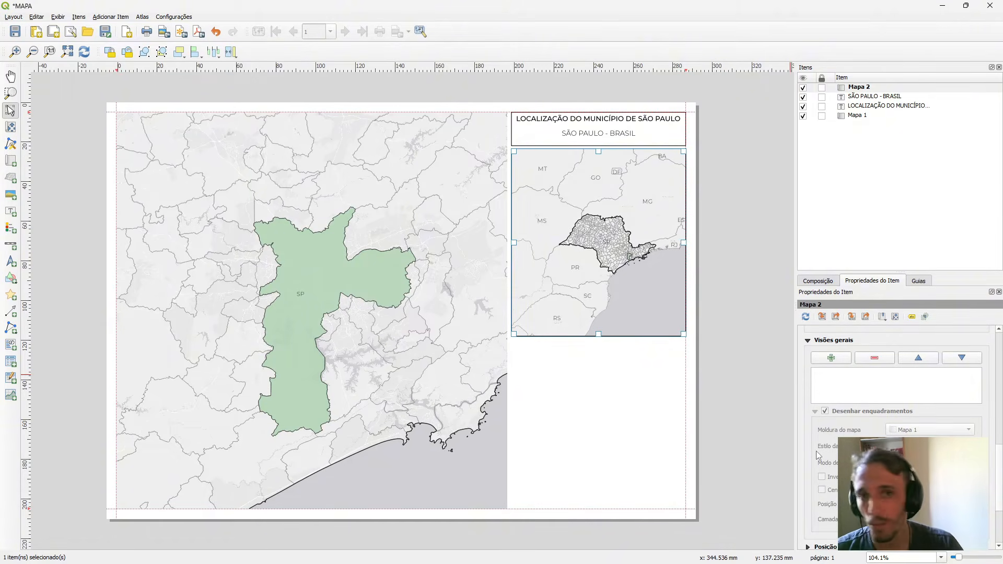
Add an overview to the state locator map and link it to the extent of Mapa 1.
scroll(816, 450, up, 2)
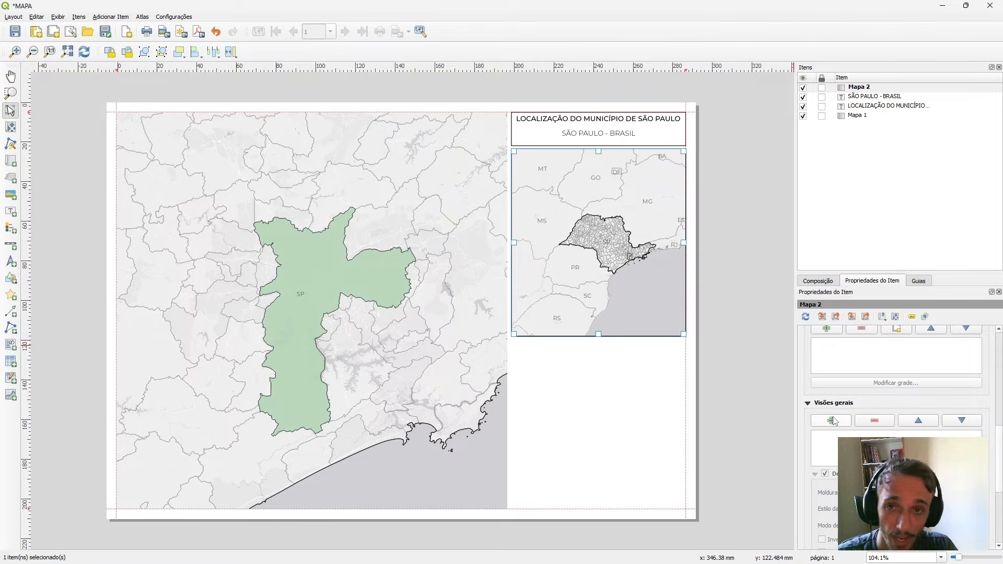
click(833, 421)
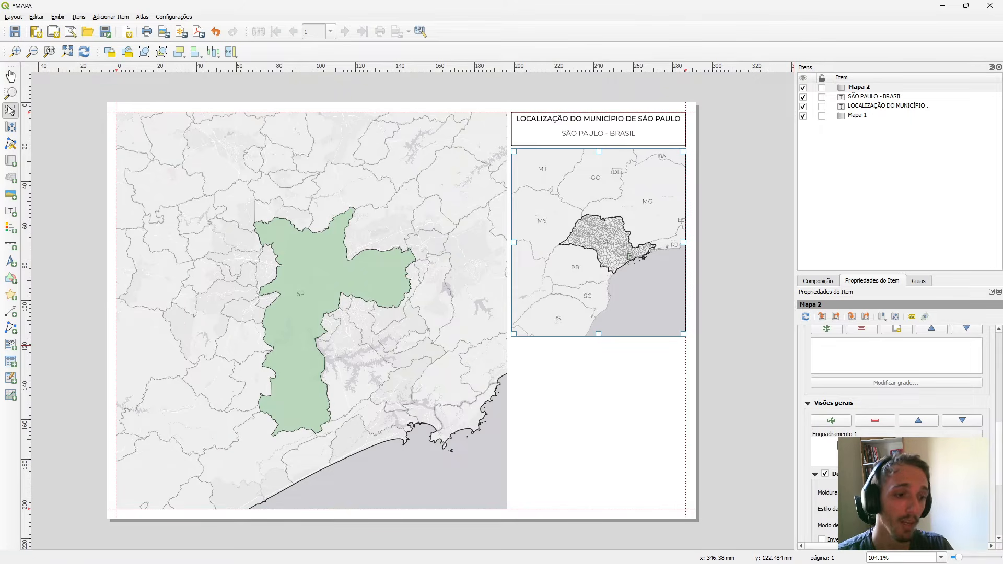
click(837, 435)
scroll(837, 444, down, 2)
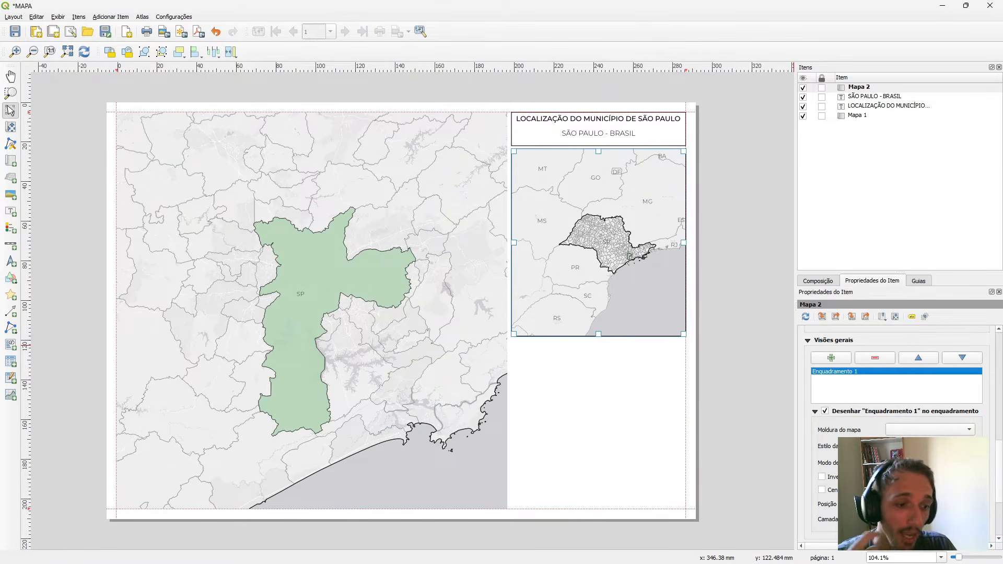
click(914, 429)
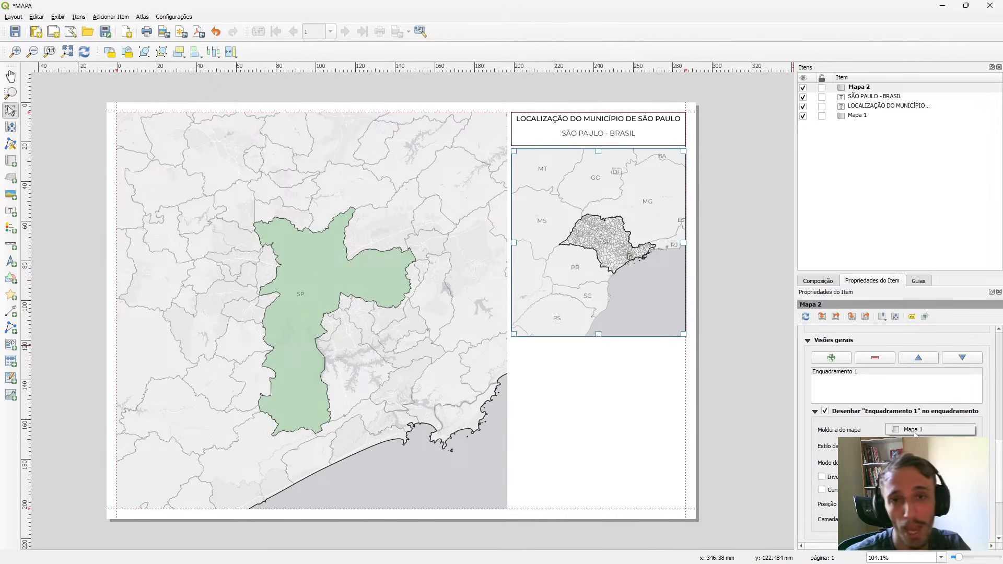
click(914, 431)
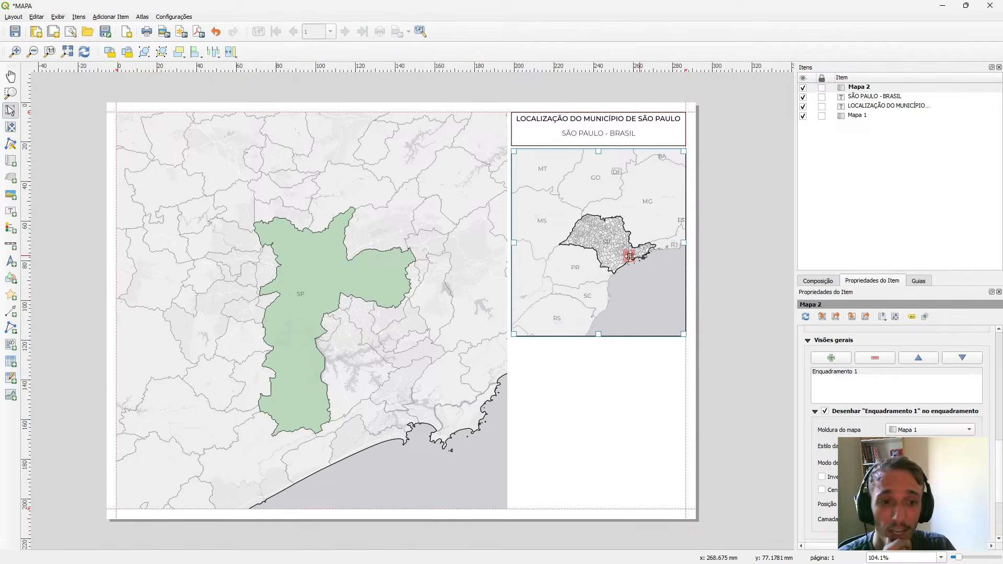
Remove the extra simple fill from the overview's symbol and change the remaining layer to the outline type Linha Simples.
scroll(630, 256, up, 3)
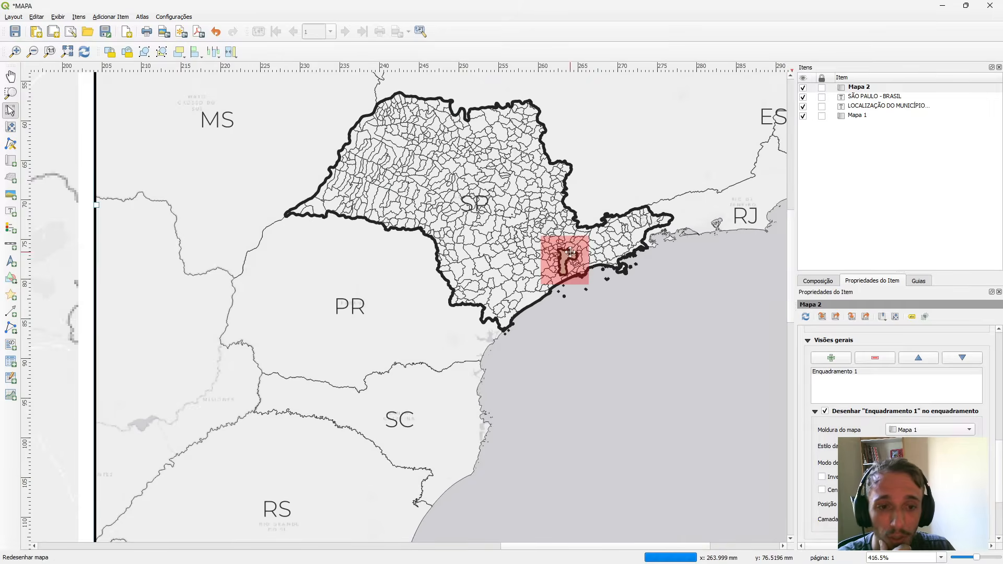
scroll(570, 252, up, 3)
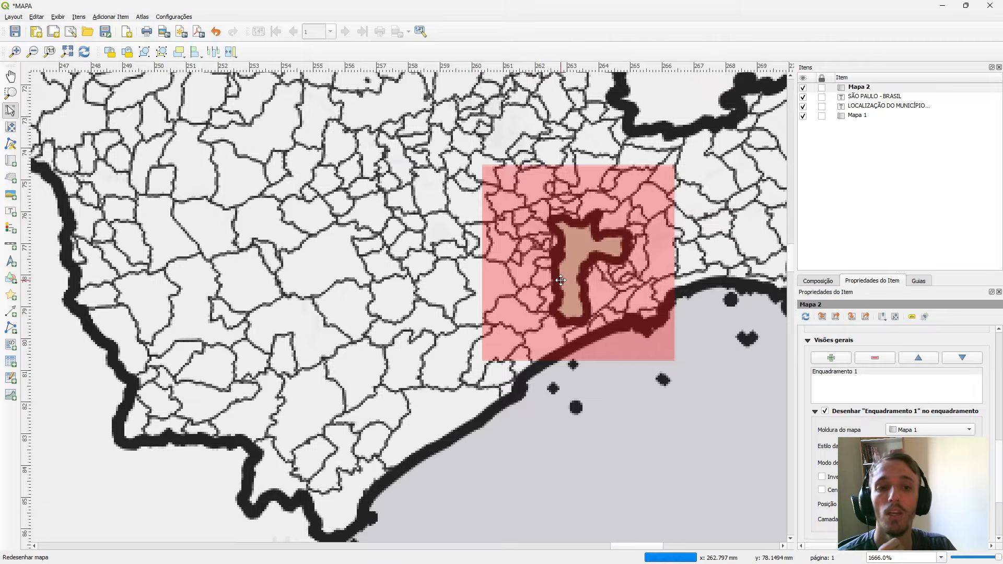
scroll(561, 280, down, 6)
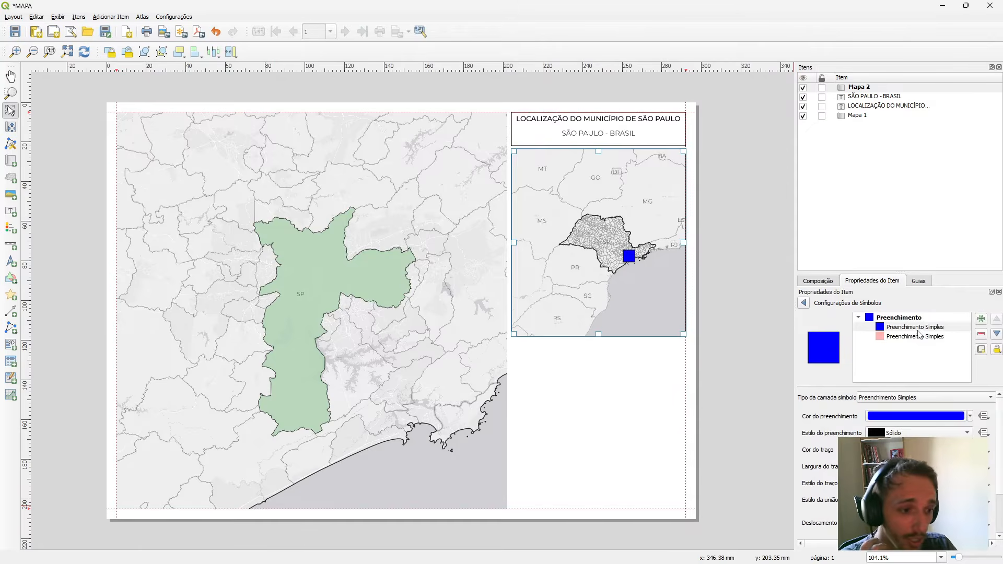
click(917, 336)
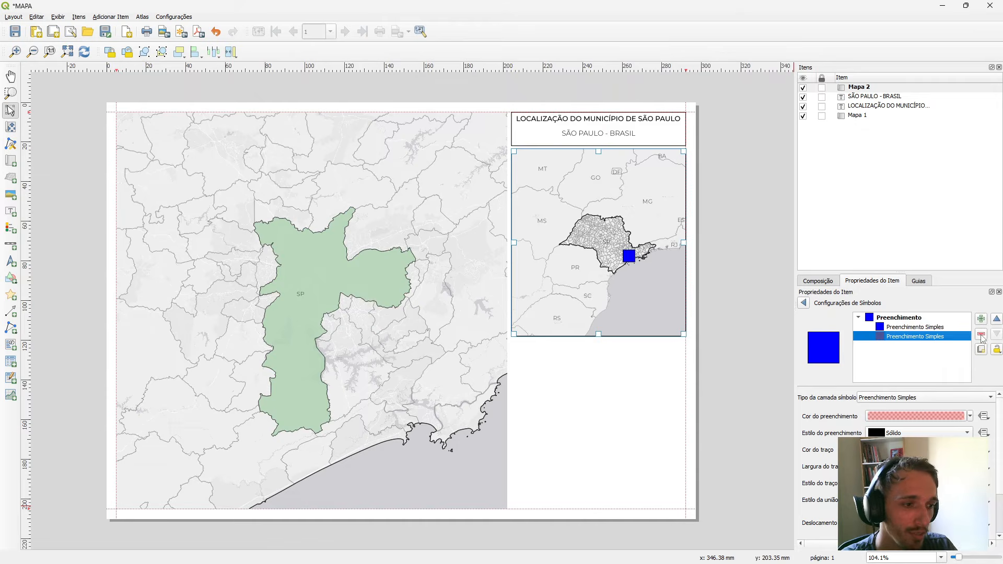
click(981, 335)
click(915, 327)
click(930, 397)
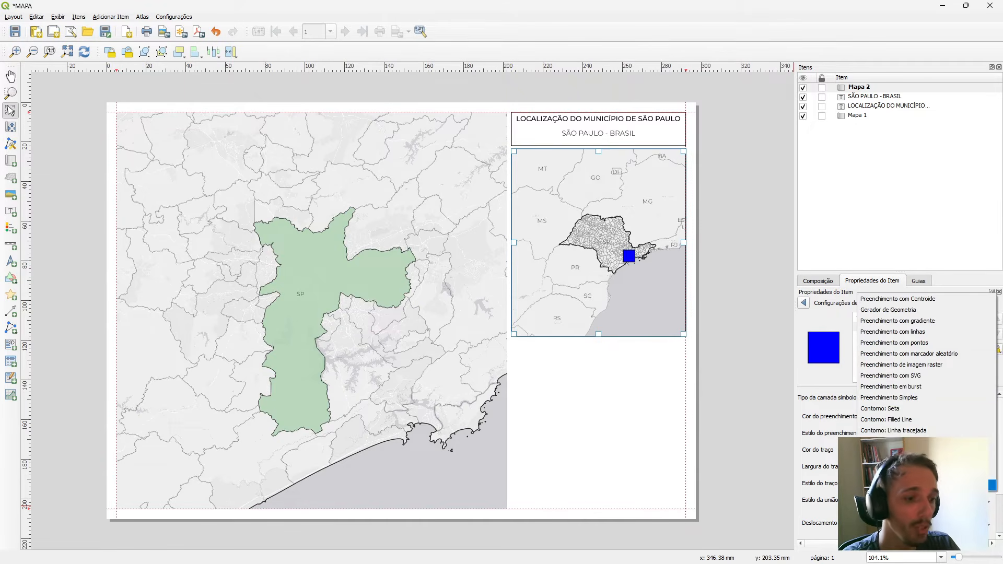
click(913, 485)
Colour the overview's outline red and finish editing its symbol.
click(920, 417)
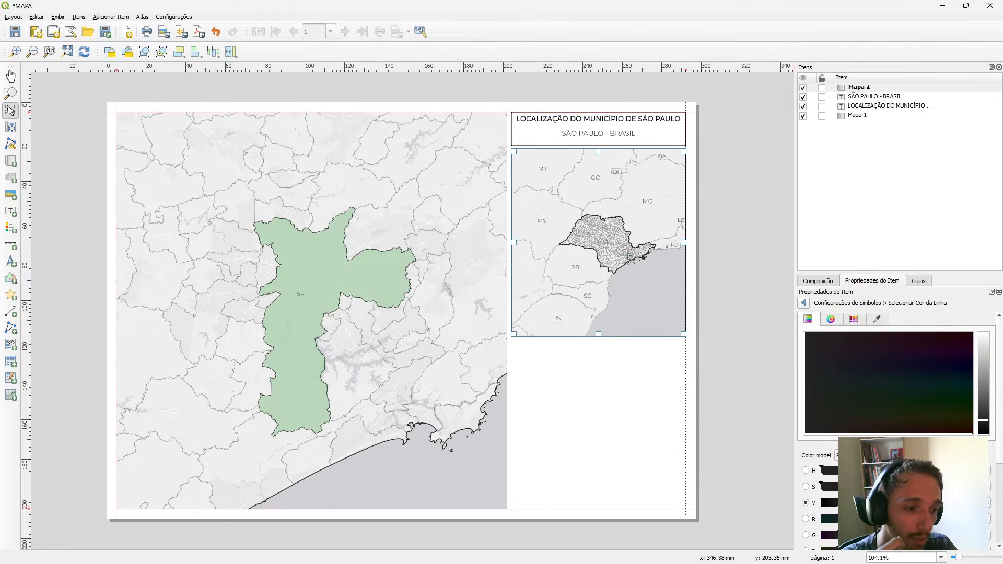
click(804, 304)
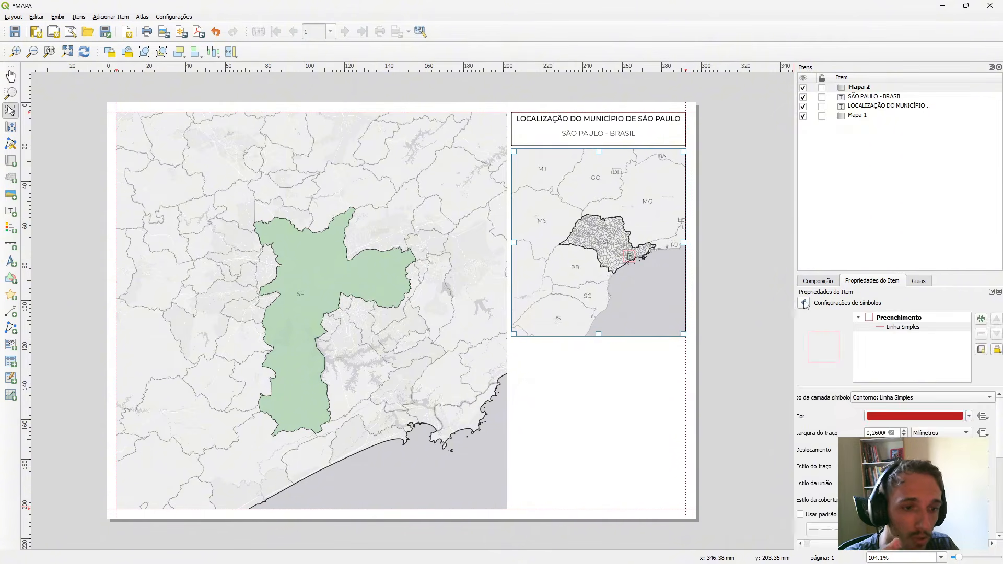
click(748, 302)
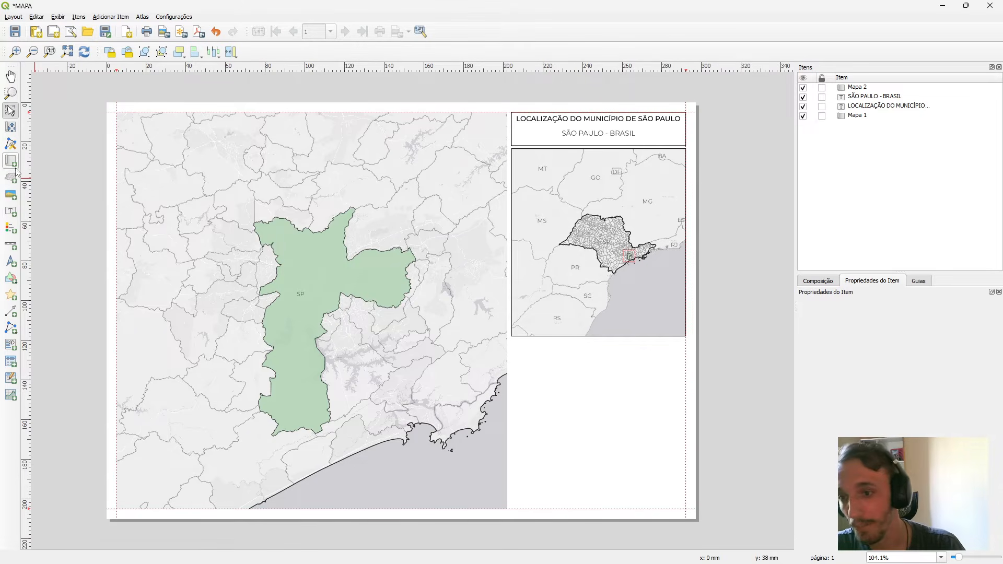
Add a kilometre scale bar for Mapa 1 and place it near the page's lower edge, in the blank column below the locator map.
click(10, 228)
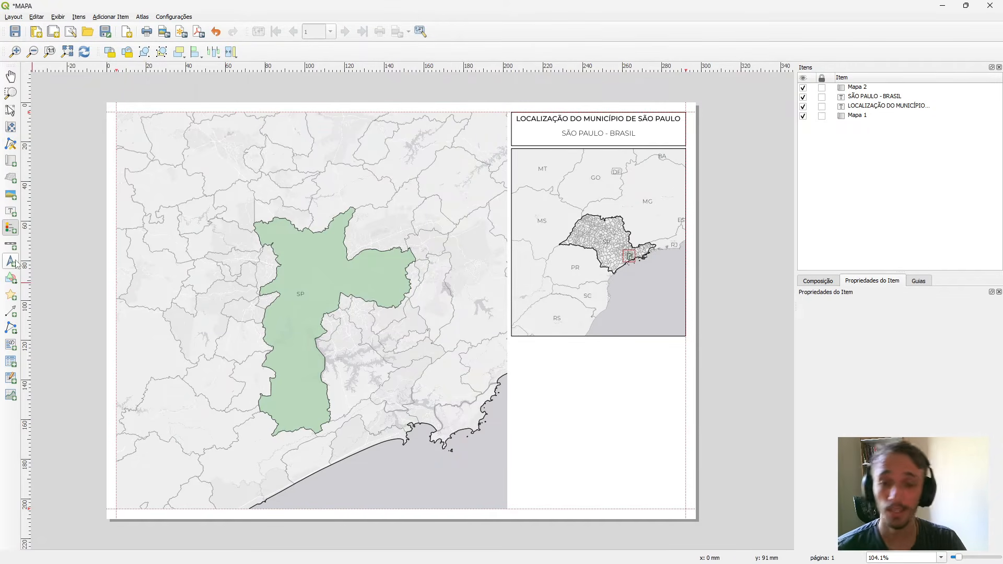
click(10, 244)
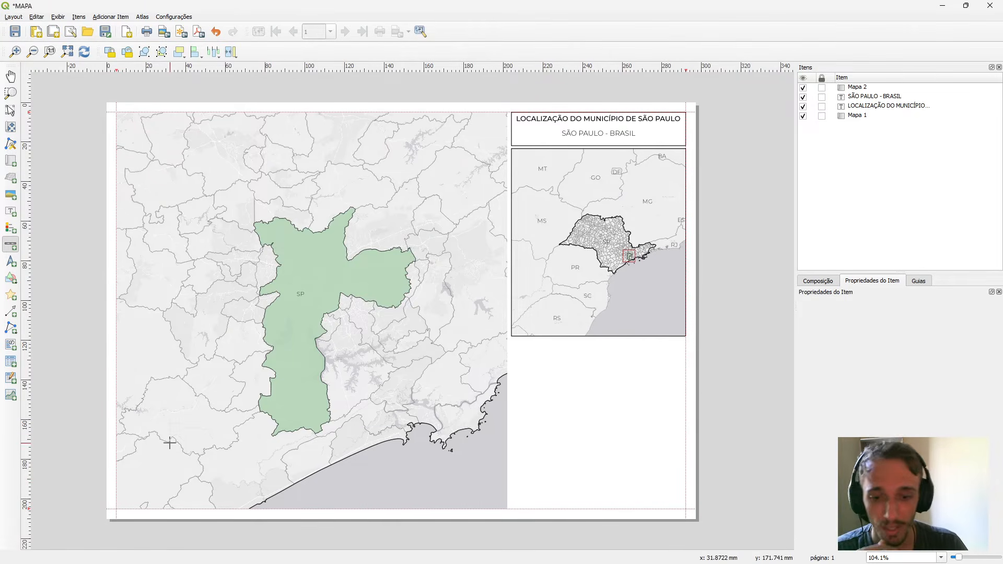
drag(130, 482, 348, 510)
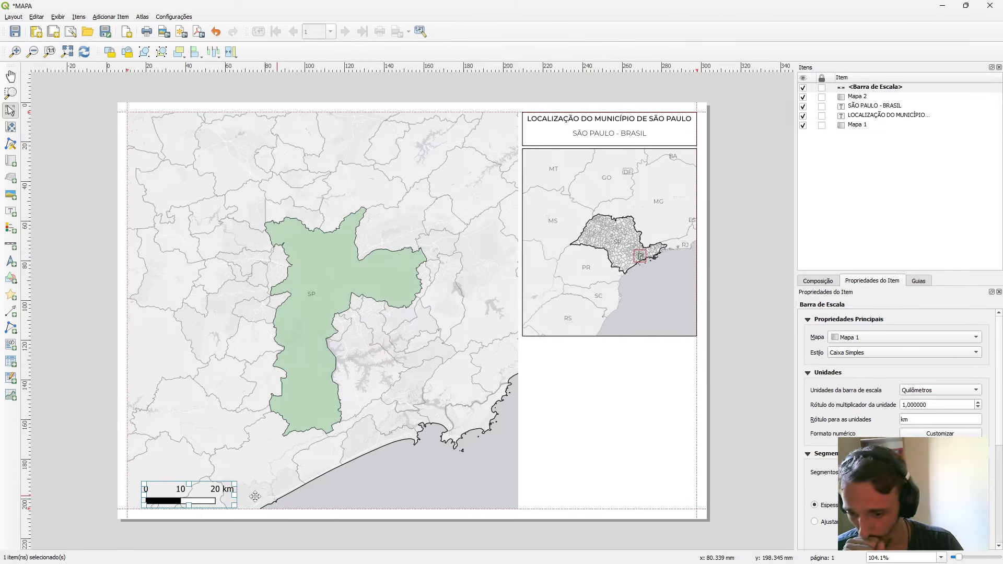
drag(158, 490, 594, 494)
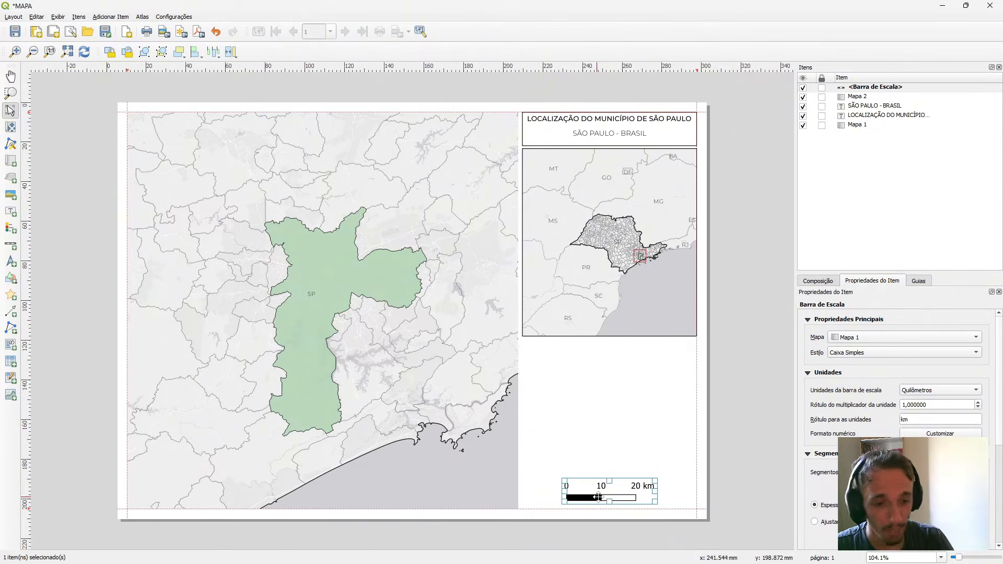
mouse_move(614, 497)
mouse_down()
mouse_move(470, 494)
mouse_move(614, 493)
mouse_up()
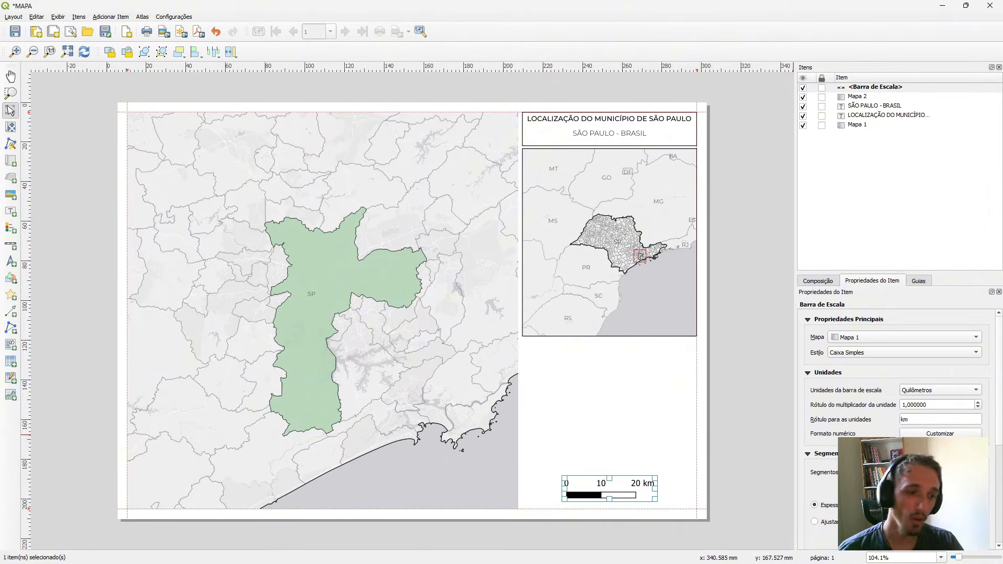
Set the scale bar's style to Linha escalonada and give it 1 left segment.
scroll(893, 376, down, 1)
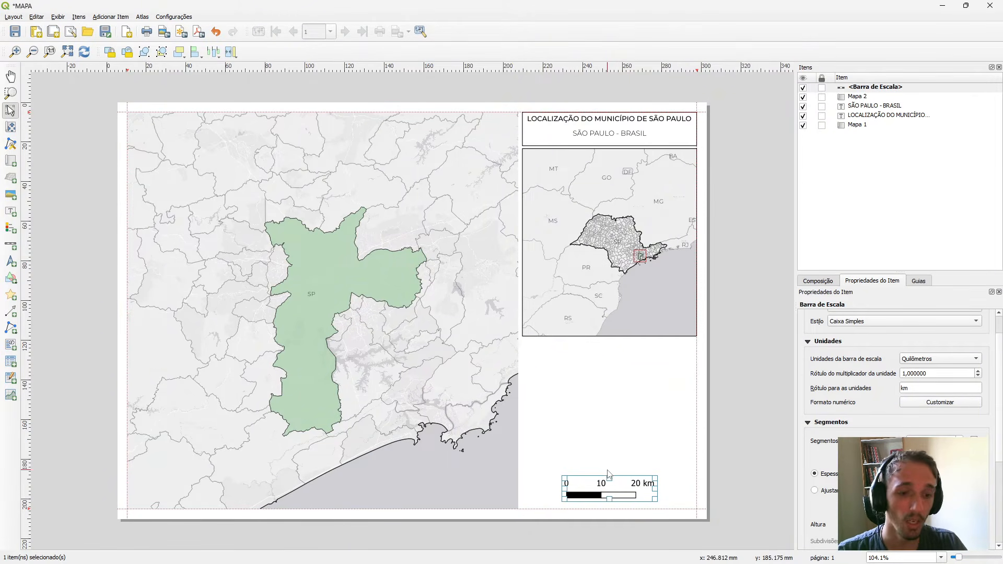
click(681, 426)
click(617, 492)
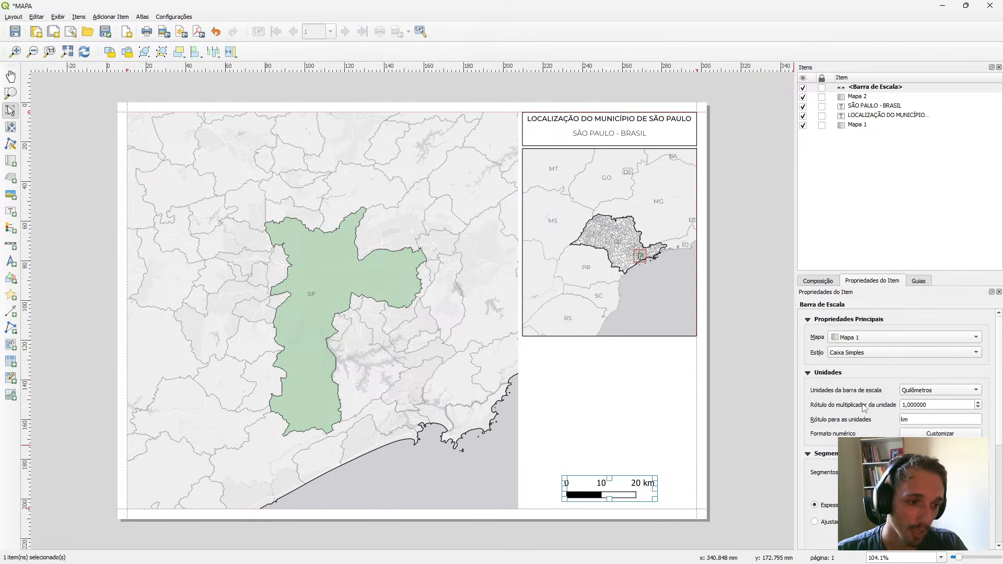
scroll(848, 361, down, 1)
scroll(848, 338, up, 1)
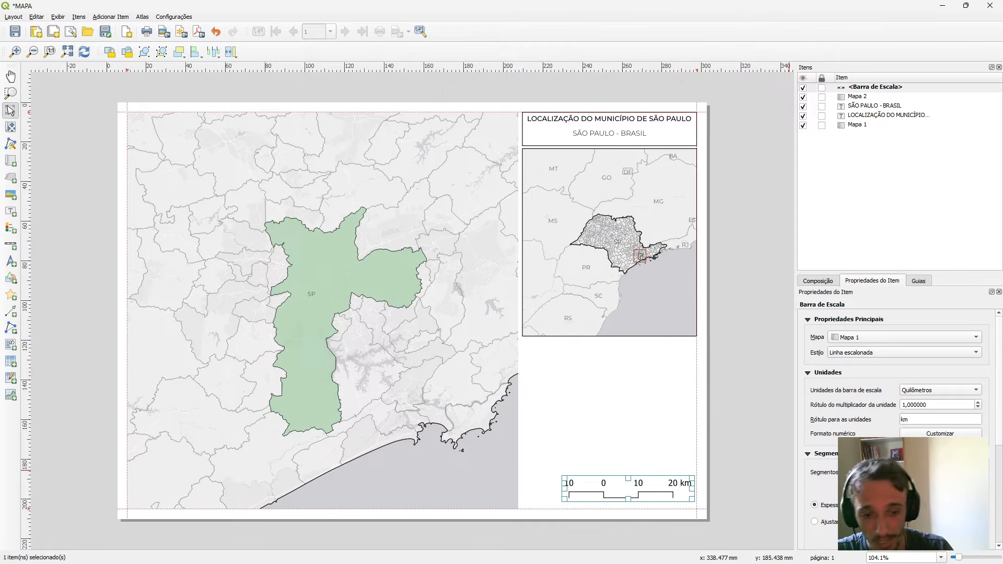
Centre the scale bar beneath the locator map and set its height to 1 mm.
drag(643, 492, 624, 492)
scroll(861, 376, down, 2)
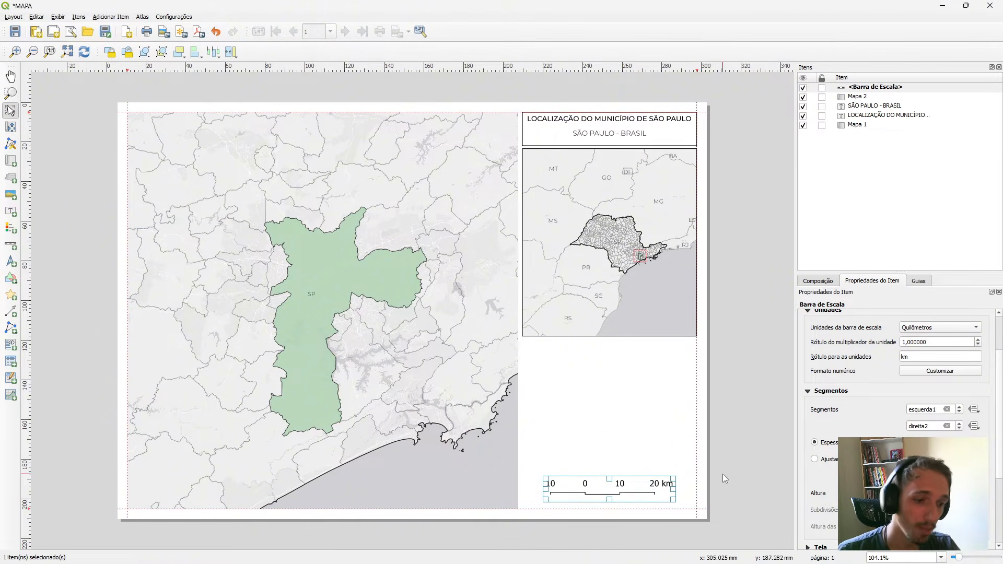
scroll(844, 433, down, 3)
scroll(844, 433, up, 3)
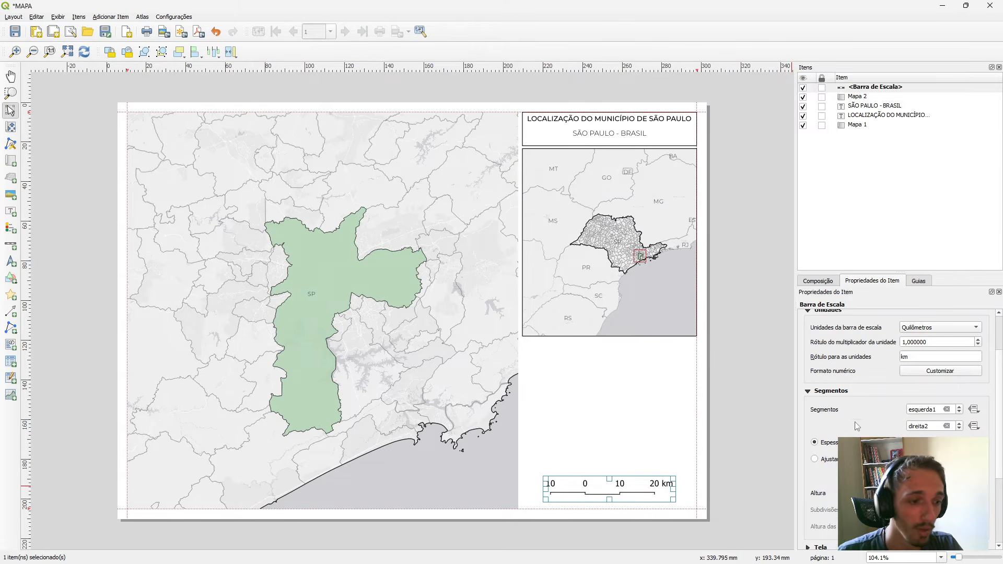
scroll(812, 460, down, 5)
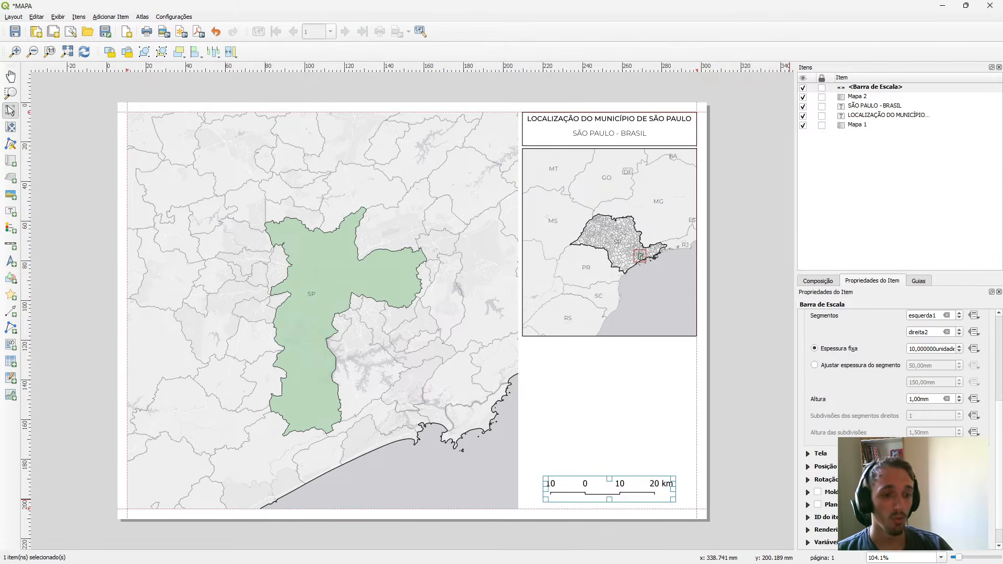
Set the scale bar's horizontal label placement to Centrado no centro do segmento and nudge the bar slightly downward.
click(808, 454)
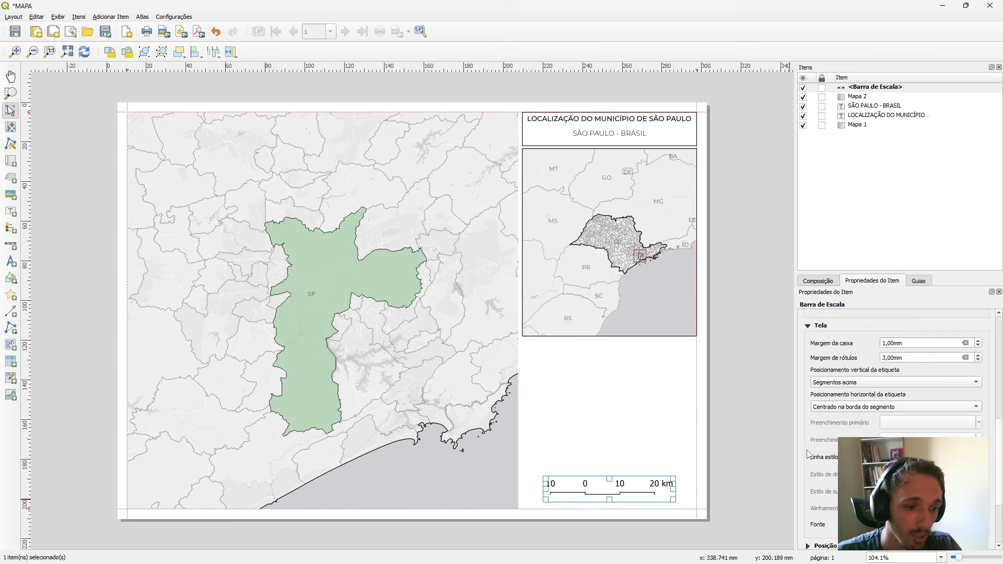
click(871, 410)
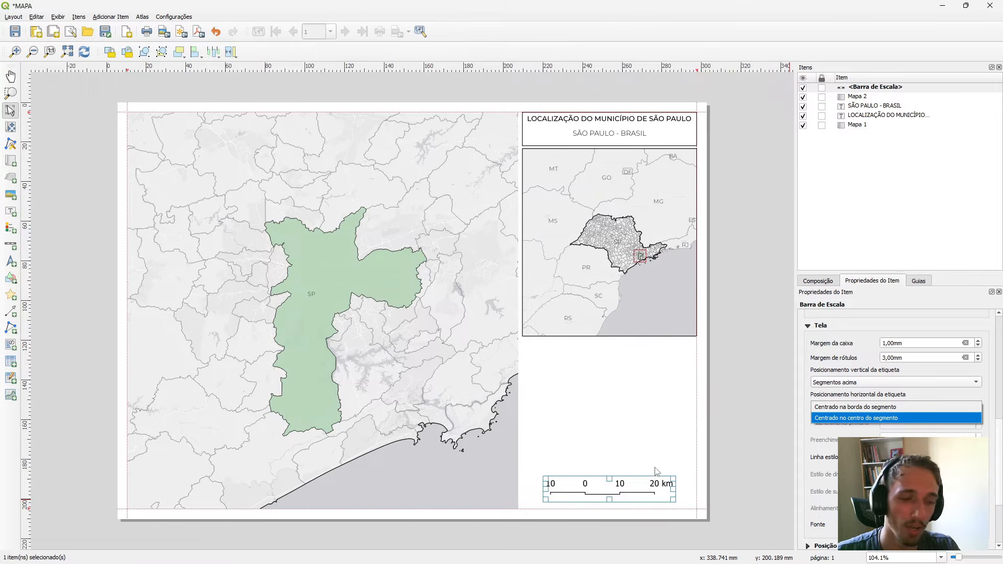
click(856, 420)
mouse_move(599, 493)
mouse_down()
mouse_move(610, 492)
mouse_move(602, 495)
mouse_up()
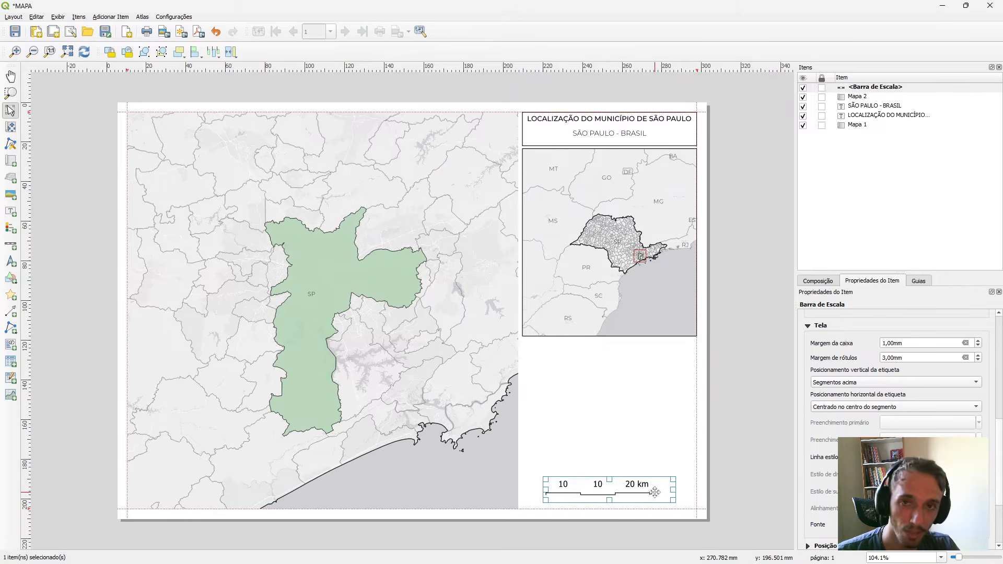
click(608, 492)
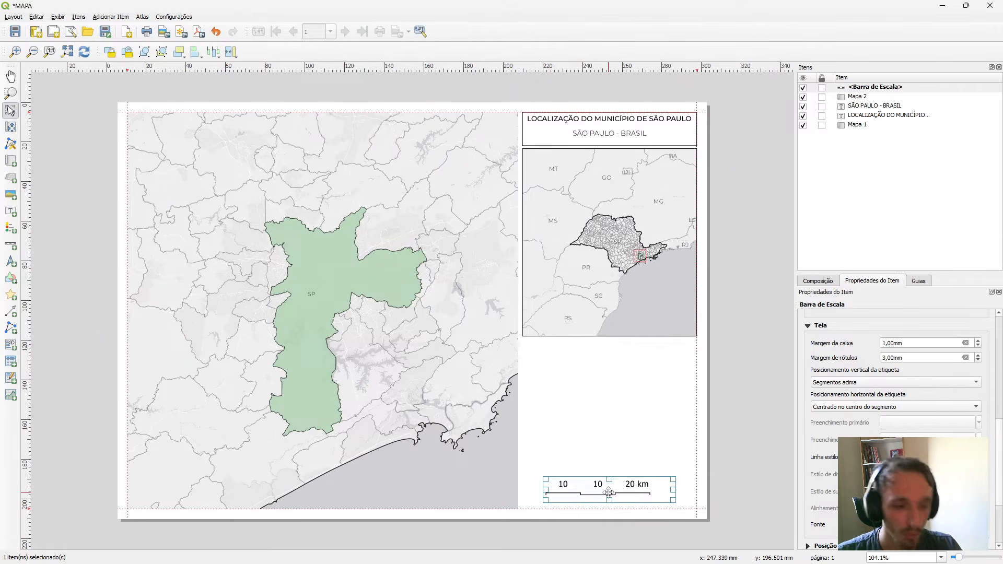
Narrow the scale bar's frame to fit its labels and re-centre it beneath the locator map.
click(609, 515)
drag(584, 492, 588, 492)
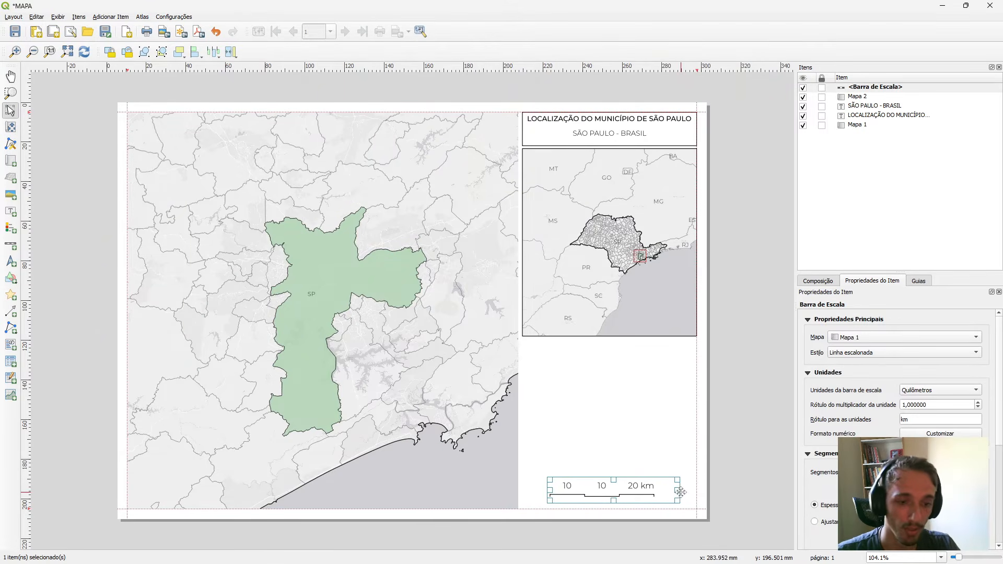
drag(678, 491, 621, 493)
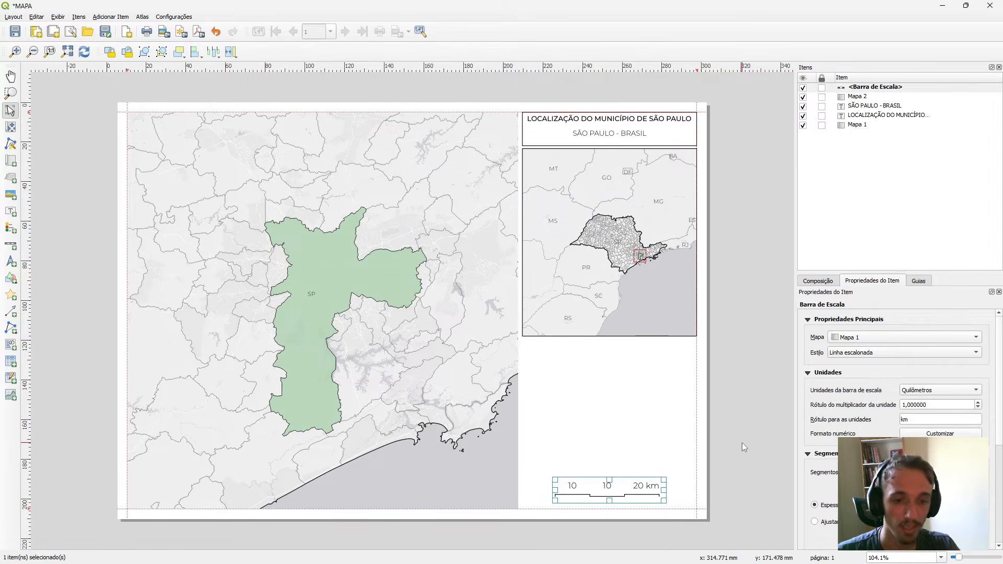
click(744, 447)
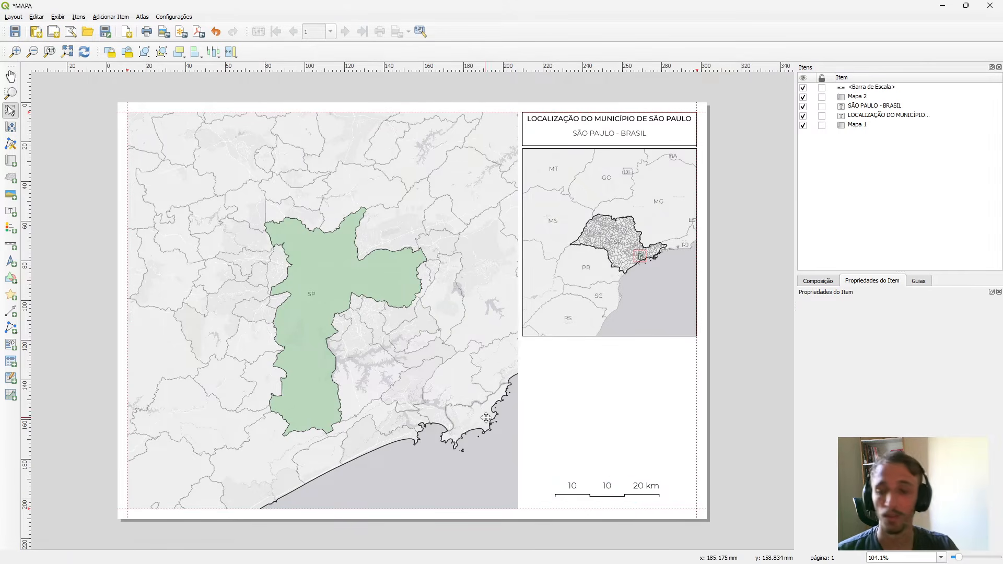
Add a north arrow, give it a black compass rose symbol, and place it centred just above the scale bar.
click(11, 262)
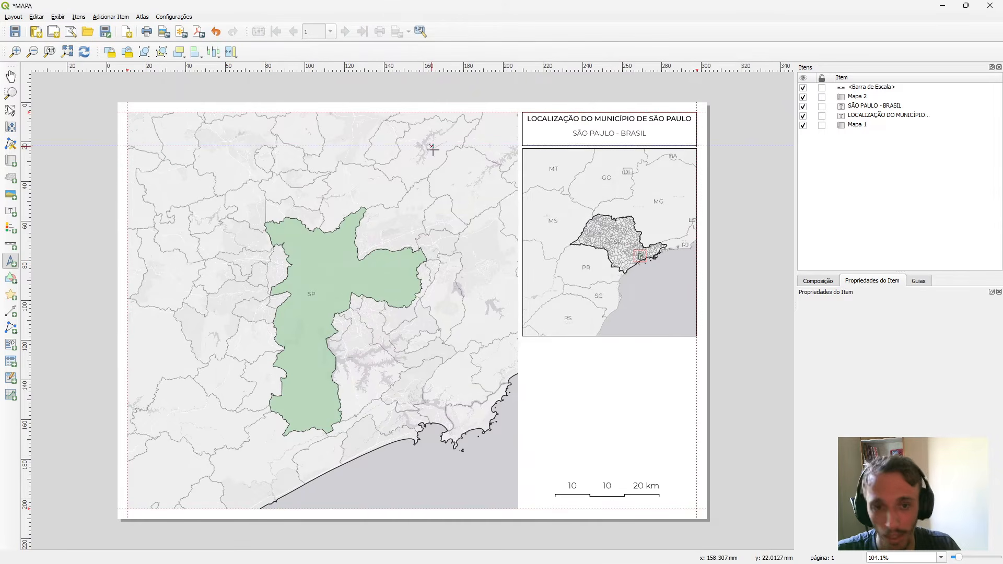
drag(479, 126, 512, 165)
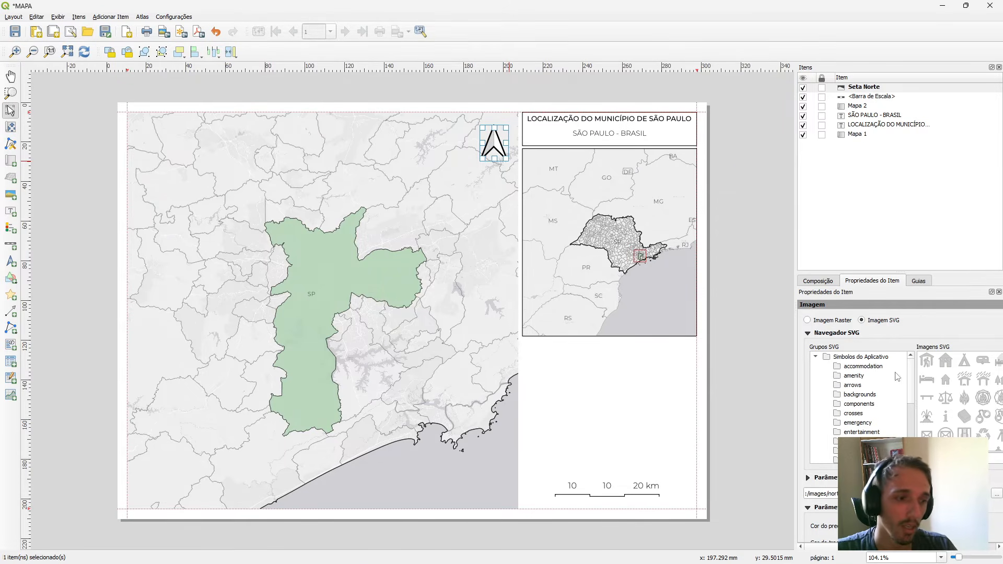
scroll(967, 412, down, 10)
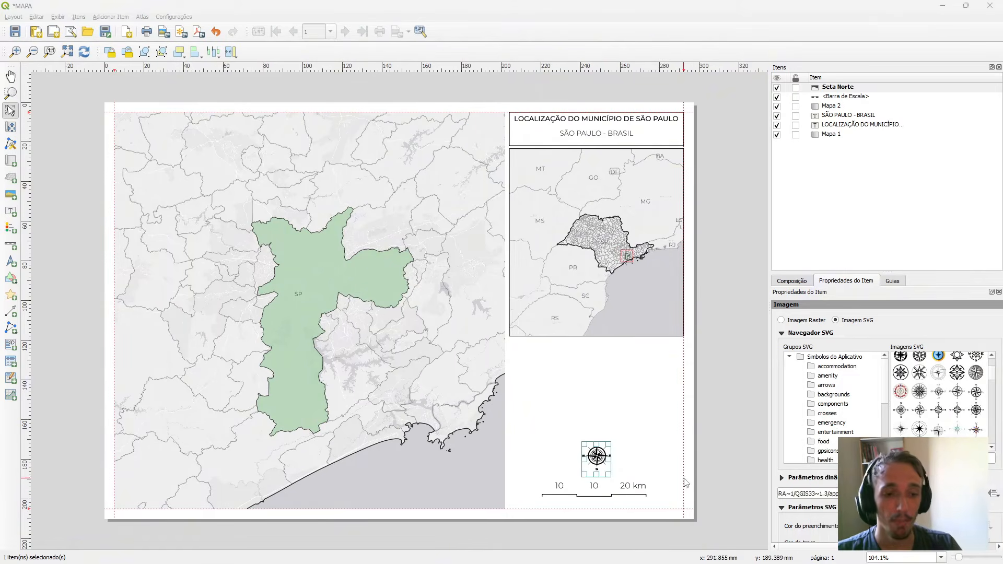
click(635, 456)
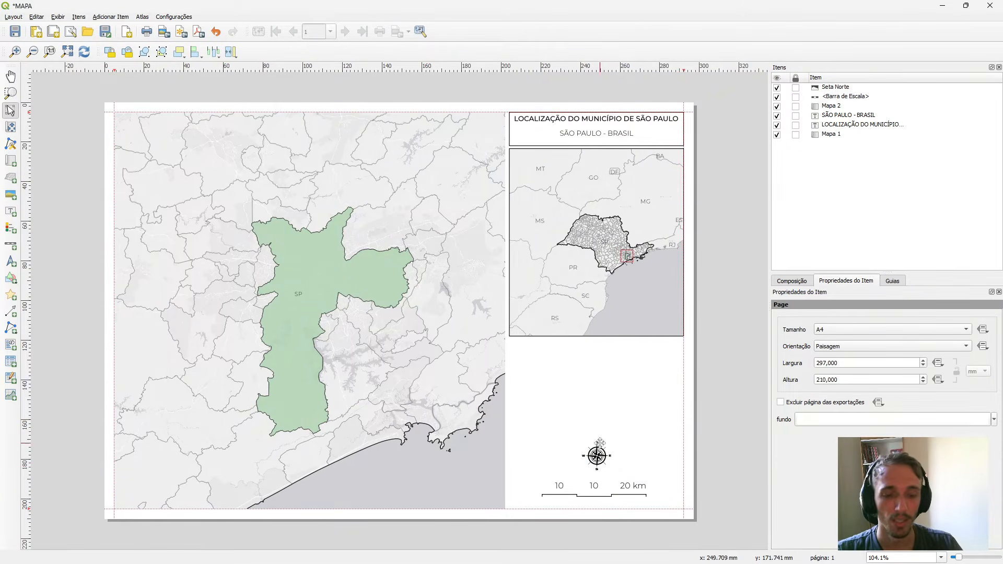
click(596, 456)
drag(596, 457, 596, 461)
click(653, 442)
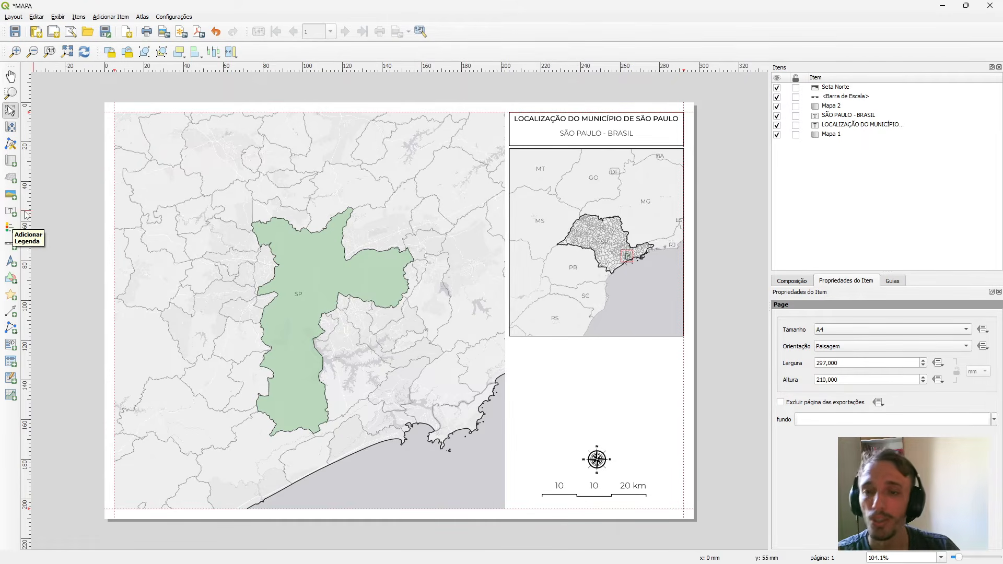
Add a legend for Mapa 1 in the blank column and move it up over the locator map's lower edge, clear of the compass rose.
click(9, 212)
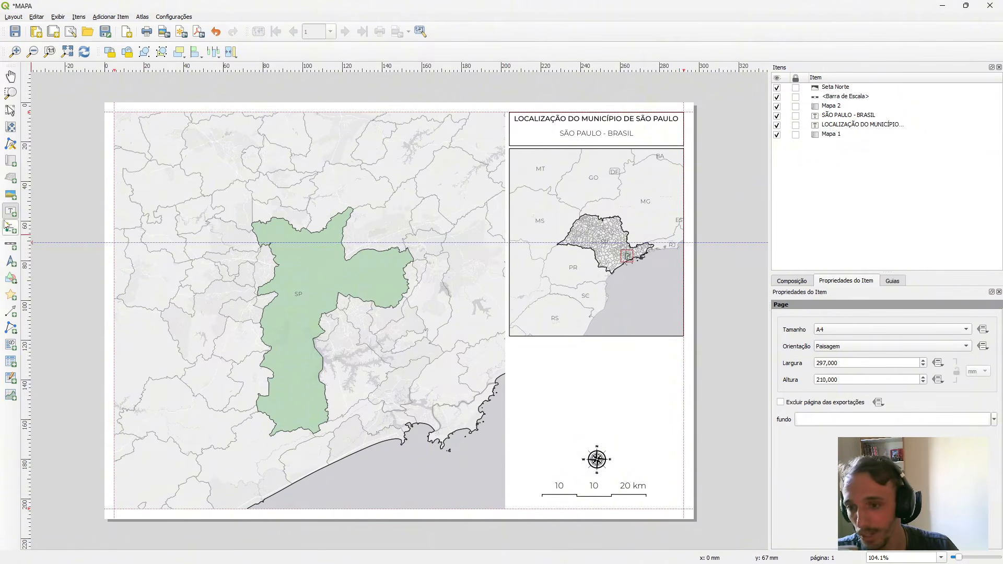
click(10, 229)
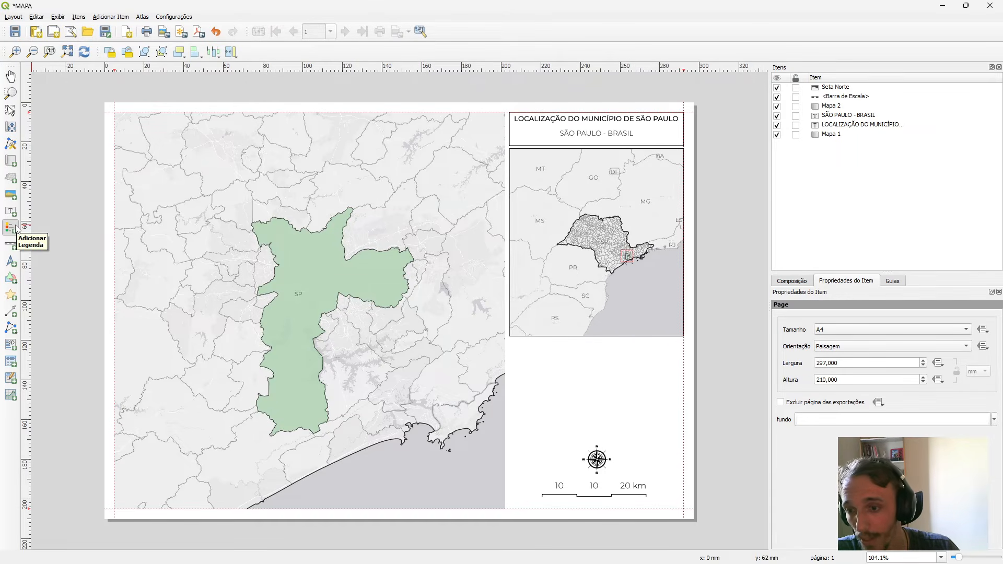
drag(546, 351, 618, 423)
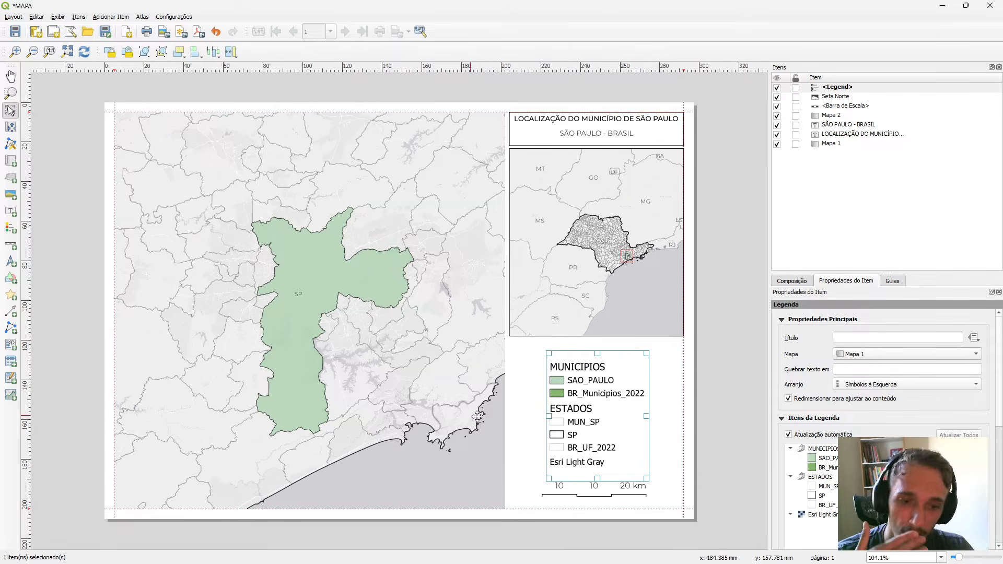
drag(617, 399, 610, 356)
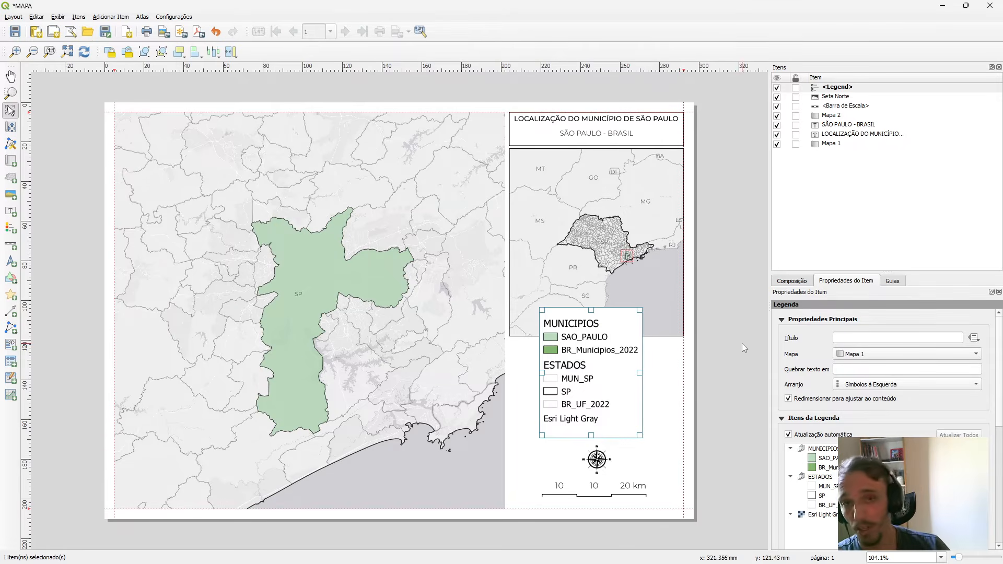
Turn off the legend's automatic updating and set its title to Legenda.
click(821, 451)
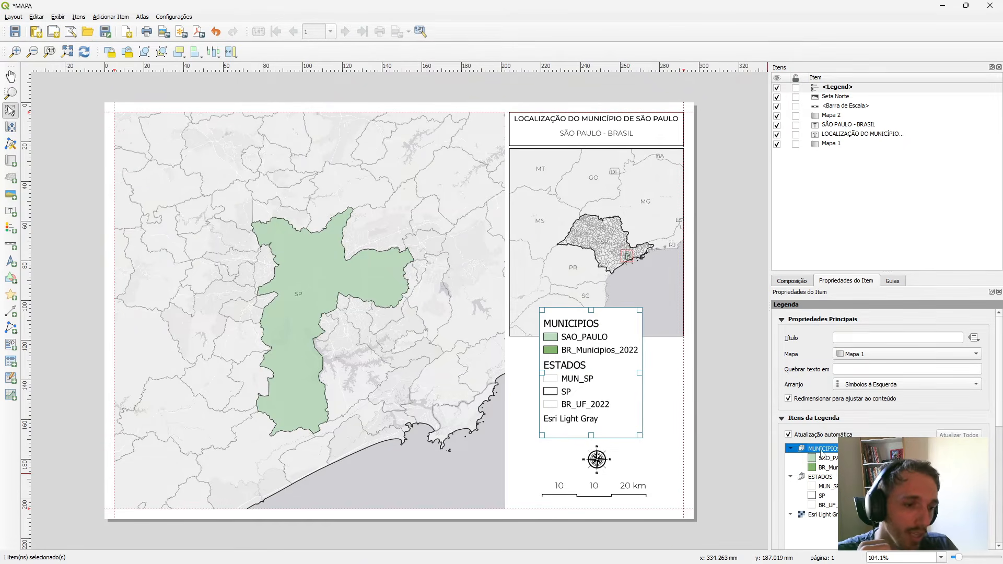
click(789, 435)
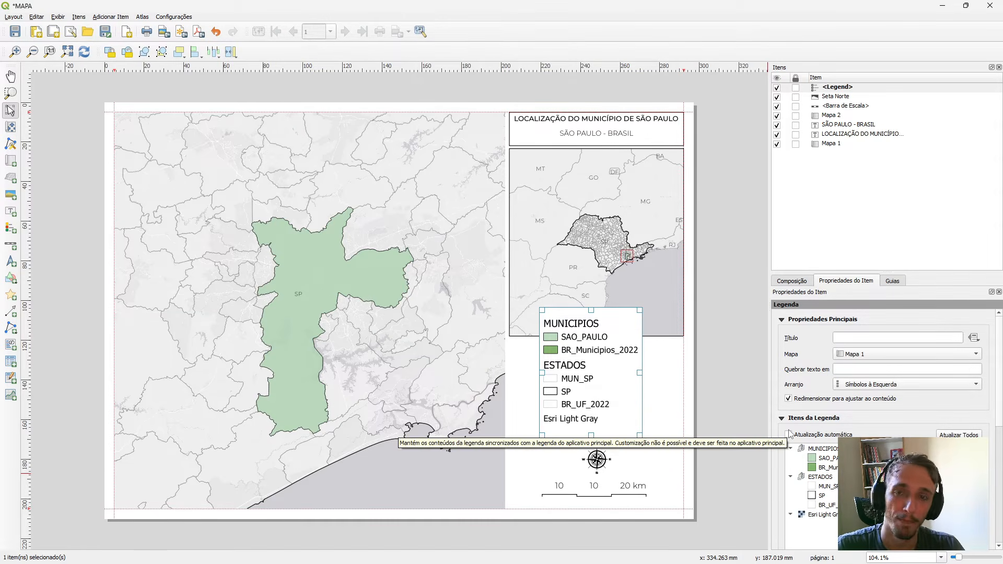
click(842, 338)
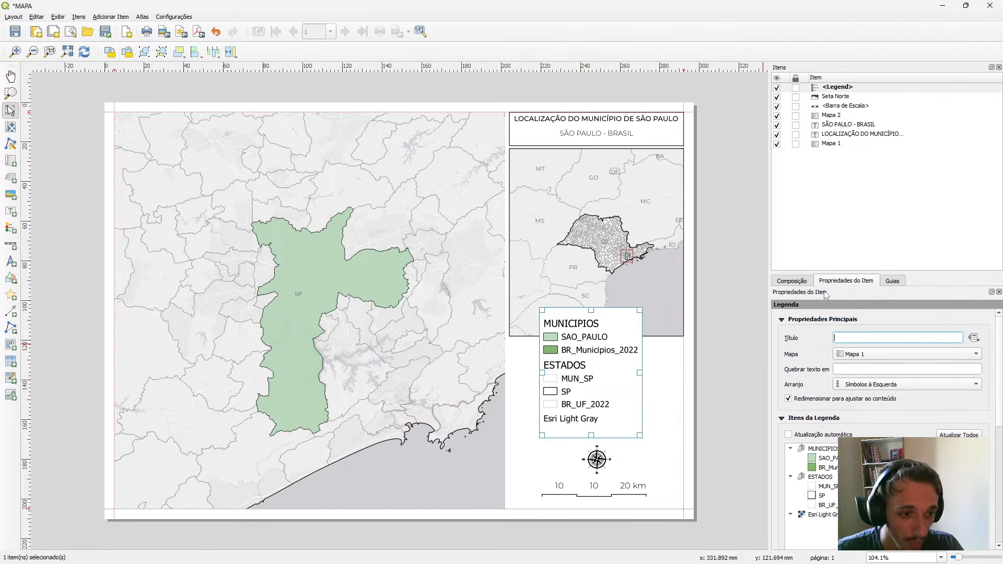
text(I)
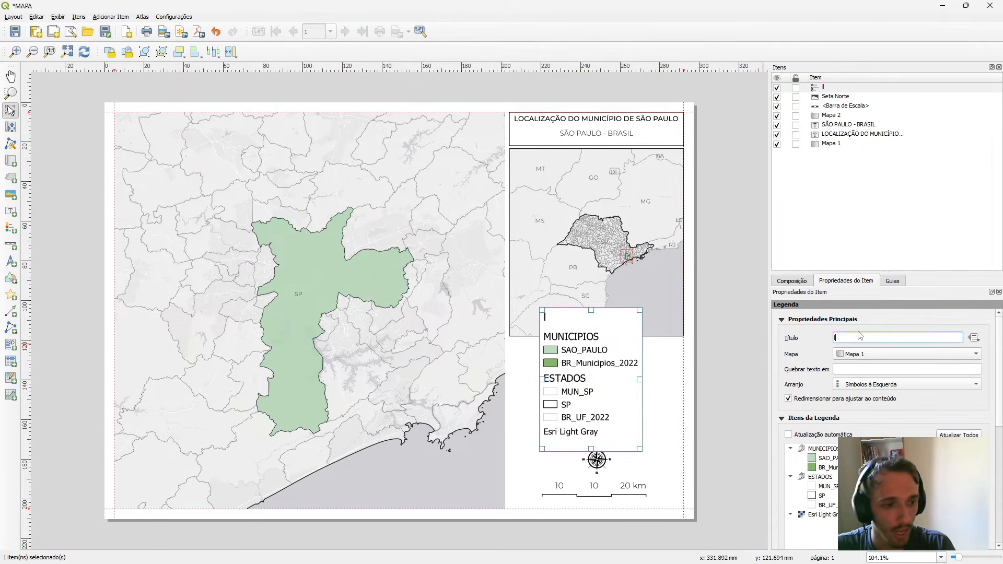
key(BackSpace)
text(Len)
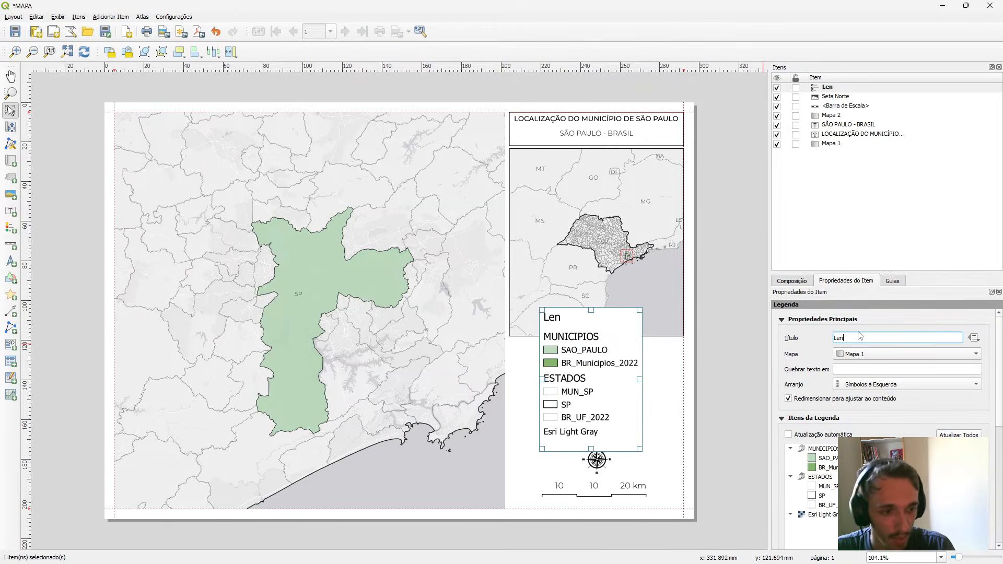
text(genda)
Remove the Esri Light Gray basemap entry from the legend.
scroll(861, 365, down, 3)
click(824, 386)
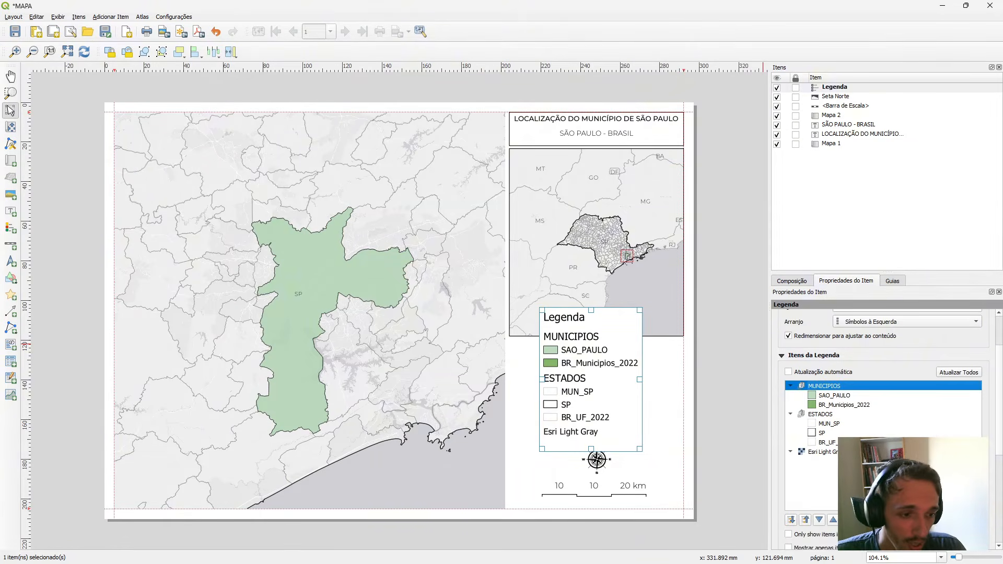
right_click(825, 387)
click(827, 442)
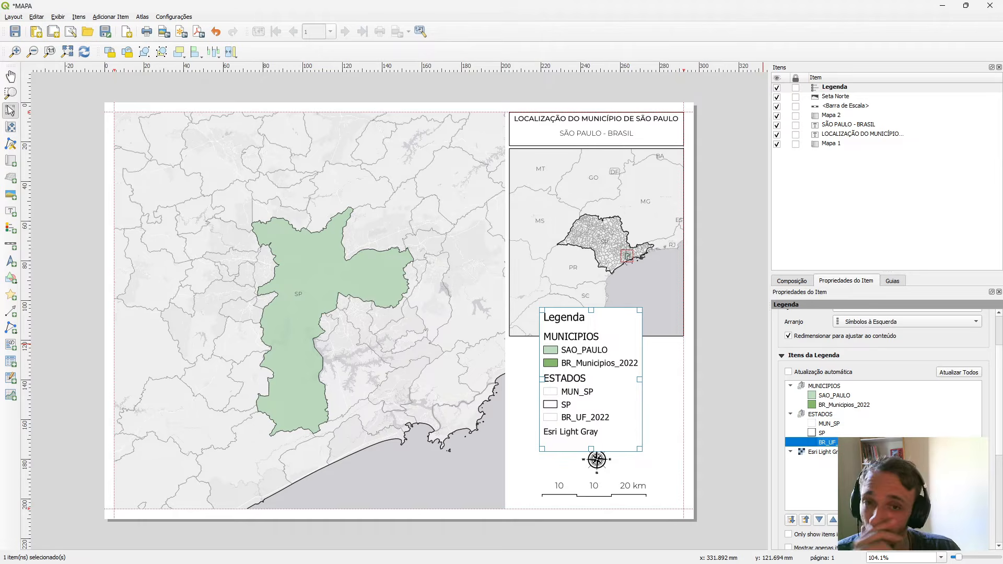
click(836, 454)
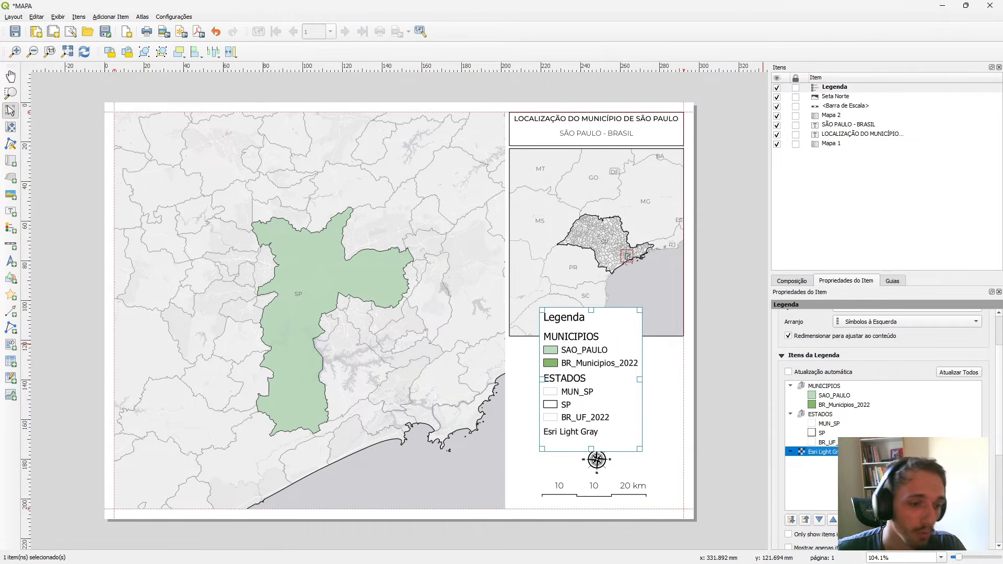
click(875, 520)
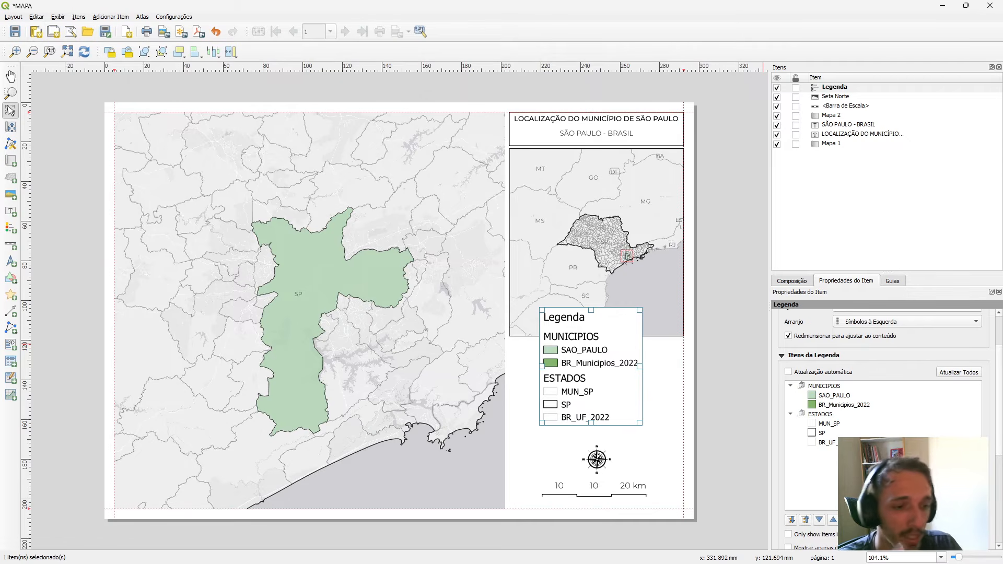
Set the MUNICIPIOS and ESTADOS group headings in the legend to Oculto.
click(839, 423)
click(827, 416)
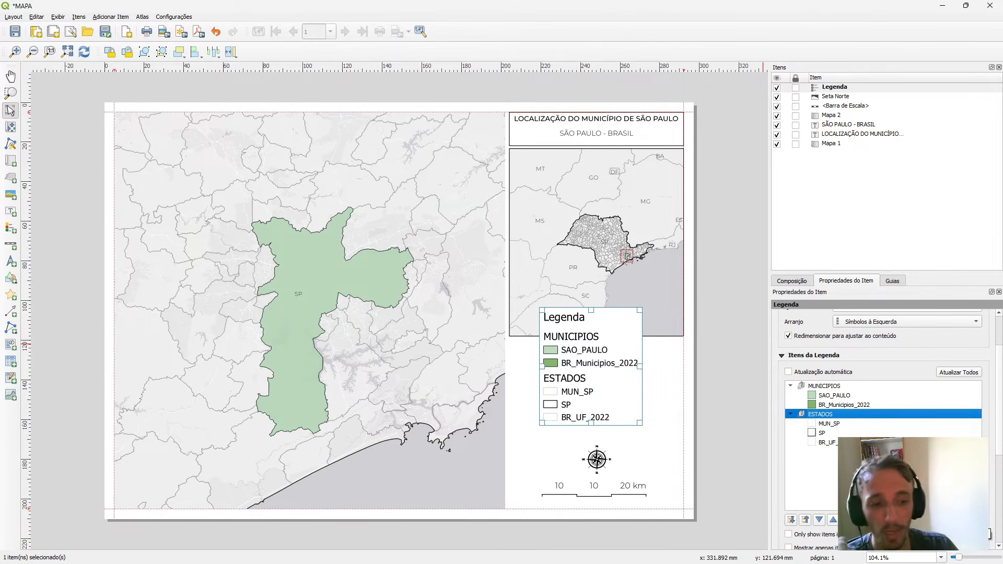
click(842, 387)
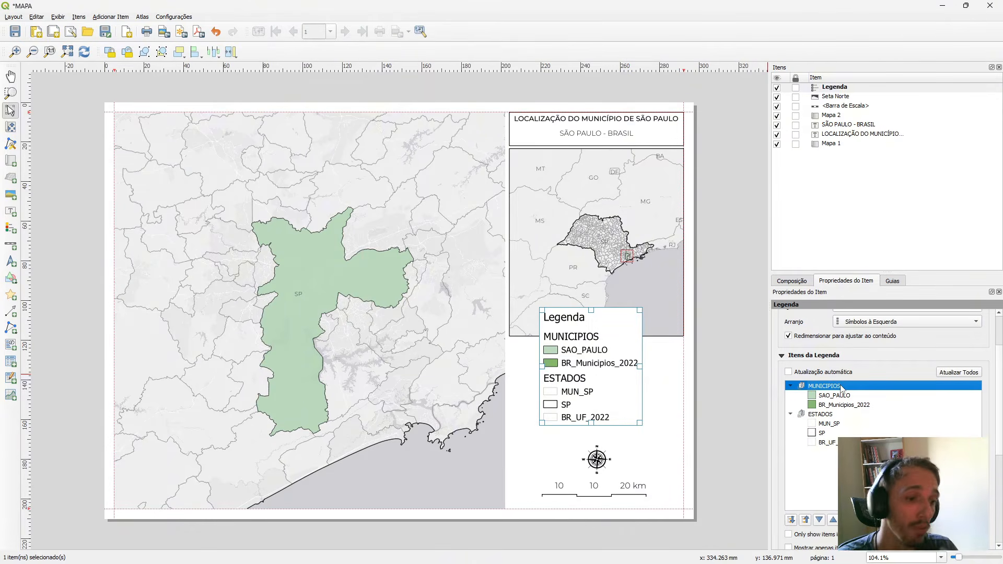
right_click(841, 387)
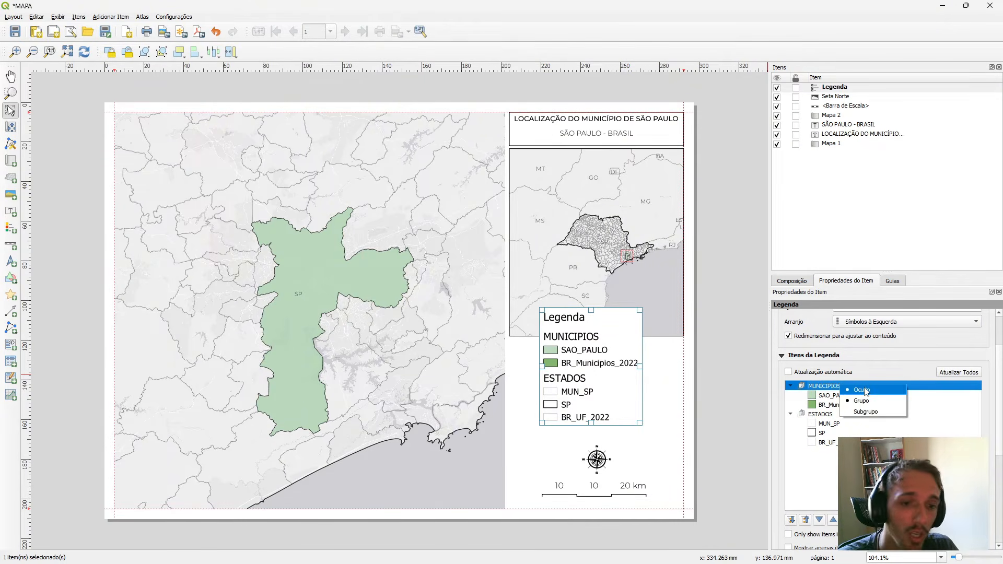
click(861, 390)
click(849, 414)
right_click(849, 415)
click(867, 419)
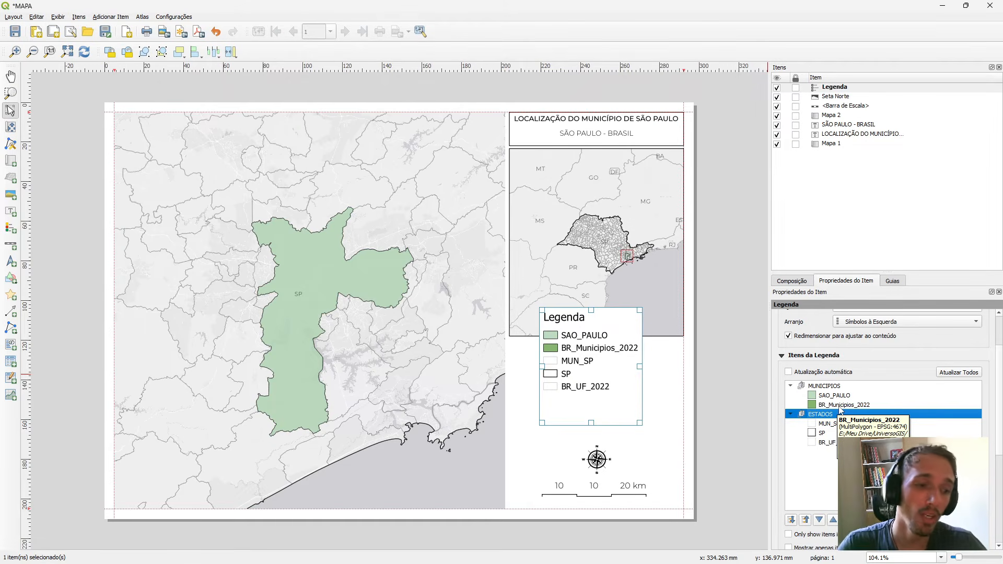
Remove the BR_Municipios_2022 and BR_UF_2022 entries from the legend.
click(840, 406)
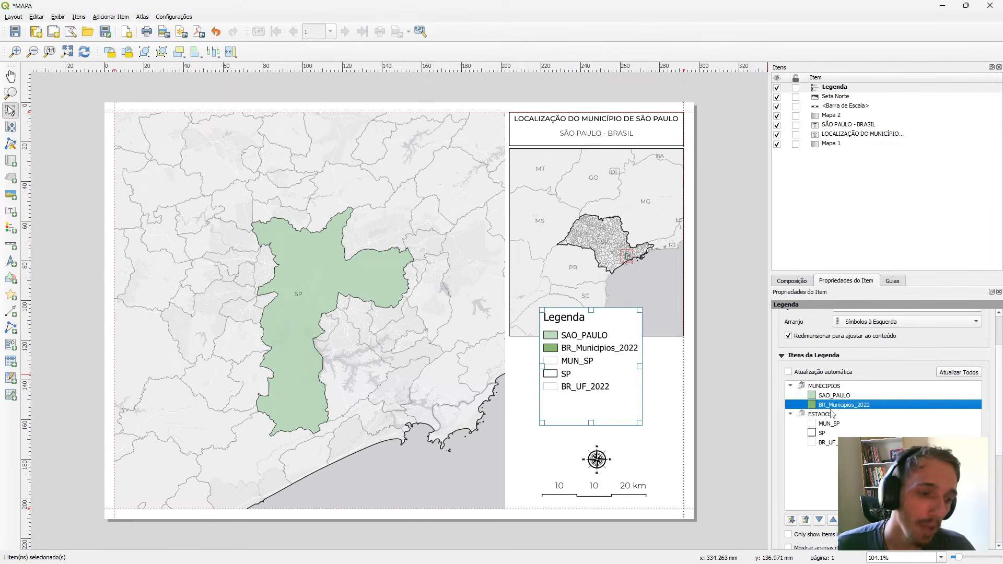
click(874, 519)
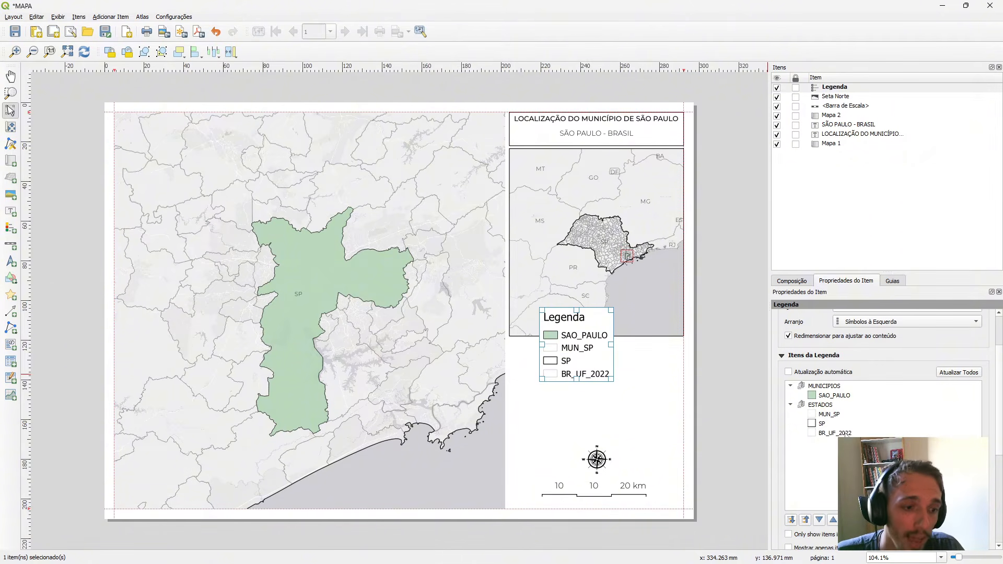
click(845, 433)
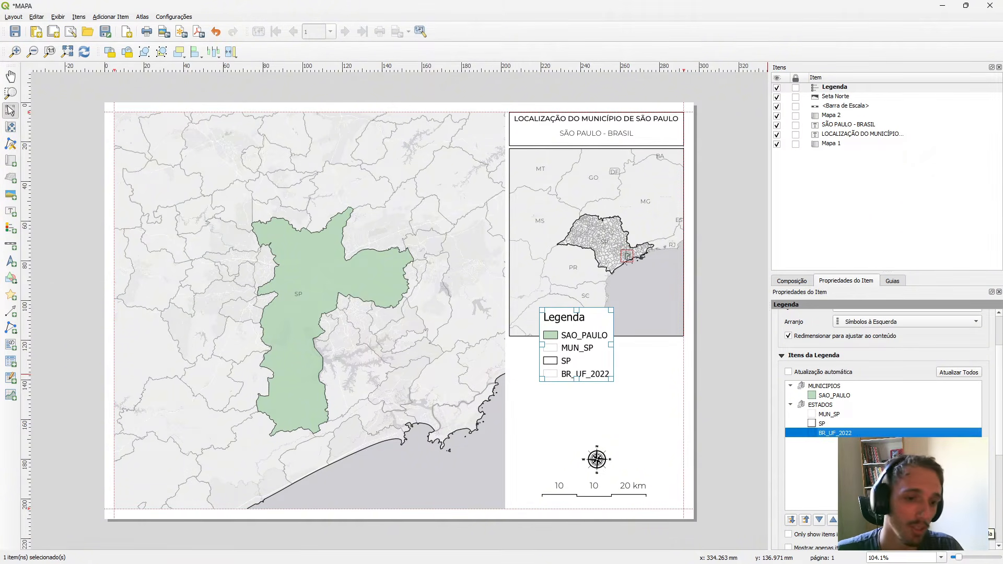
click(875, 520)
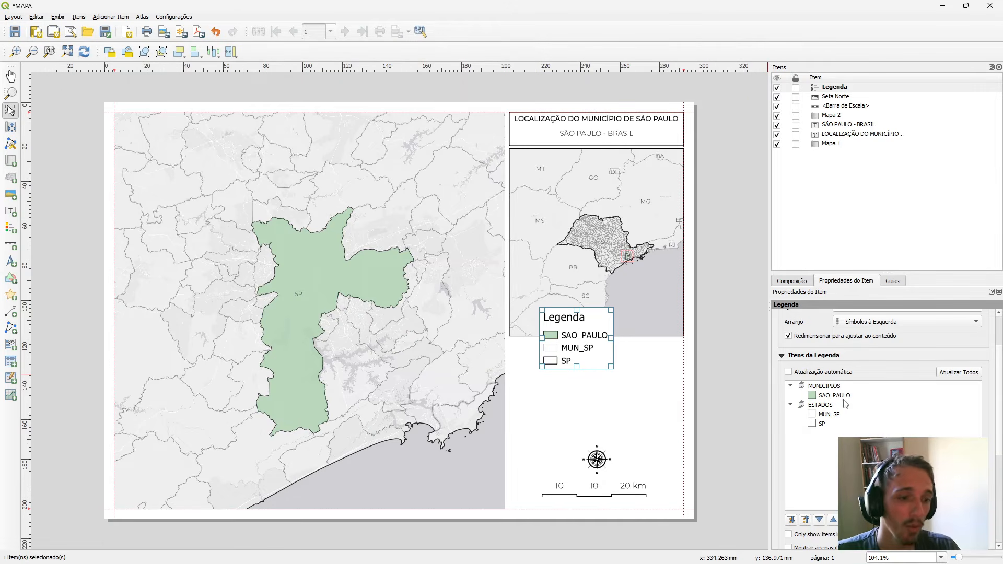
Change the label of the SP legend entry to São Paulo.
click(835, 415)
click(835, 396)
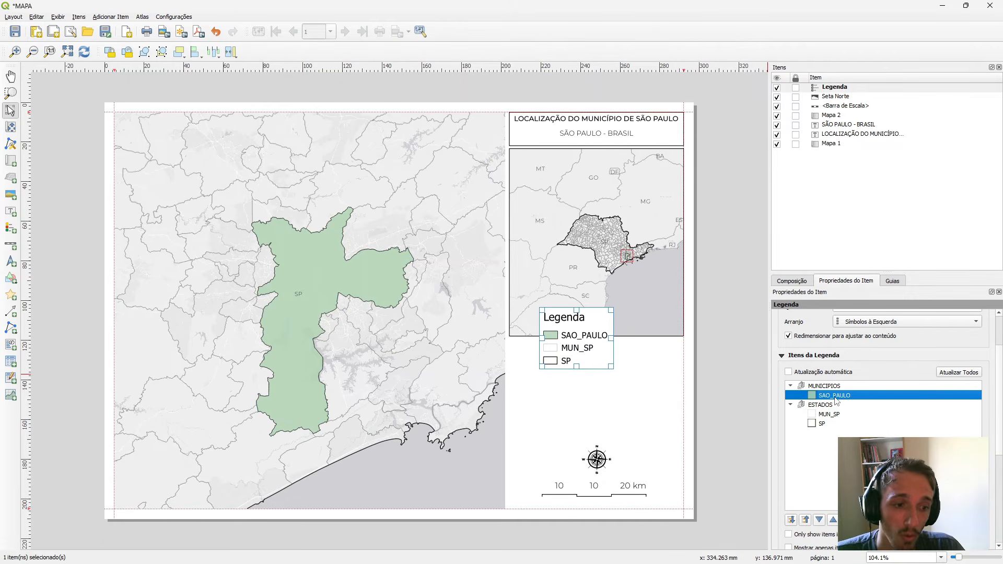
double_click(832, 423)
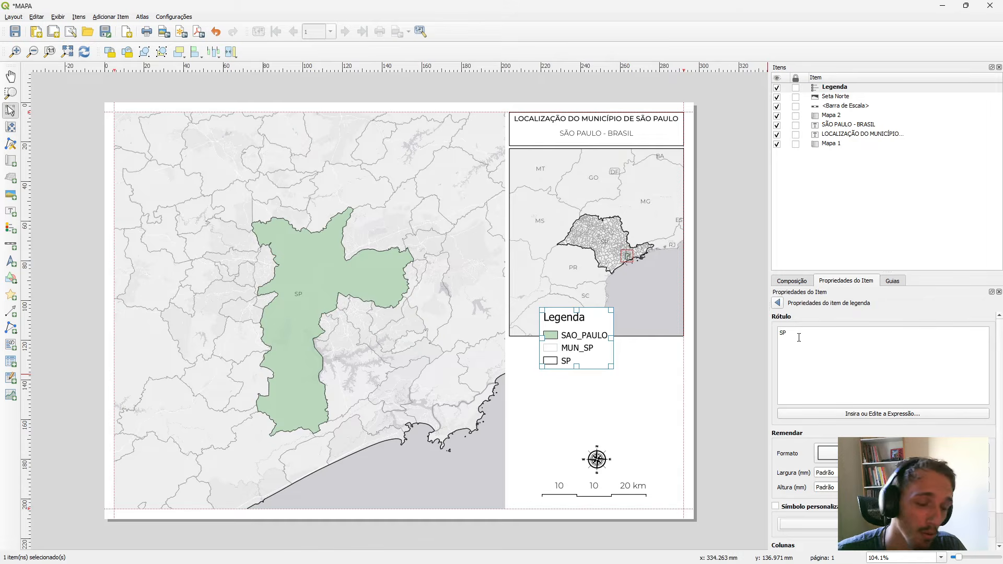
click(777, 303)
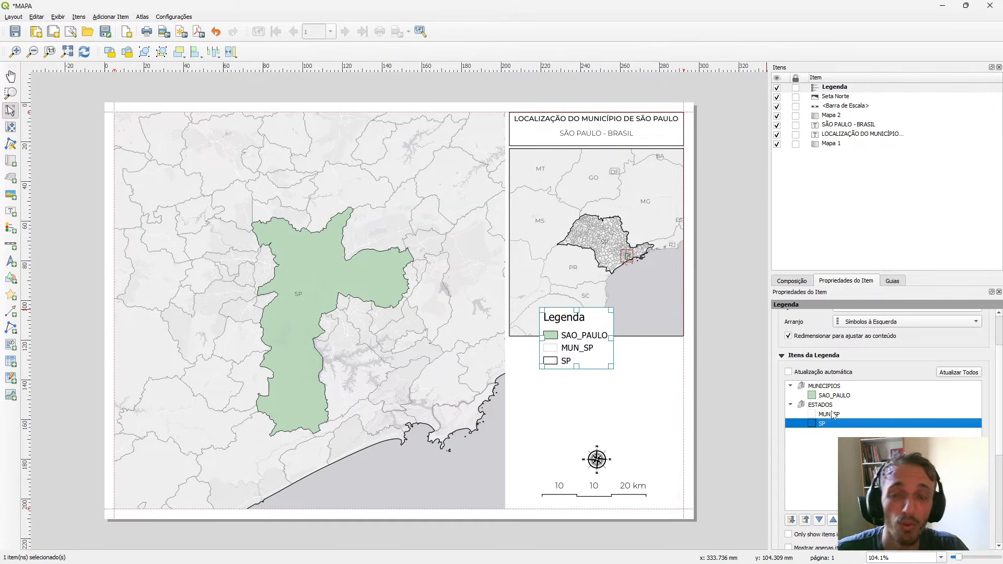
click(834, 473)
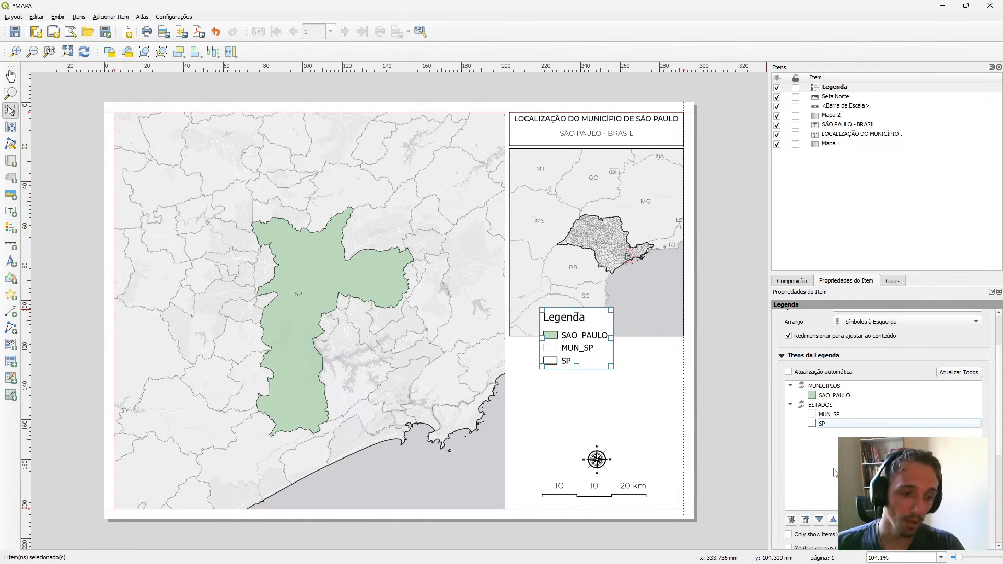
double_click(821, 426)
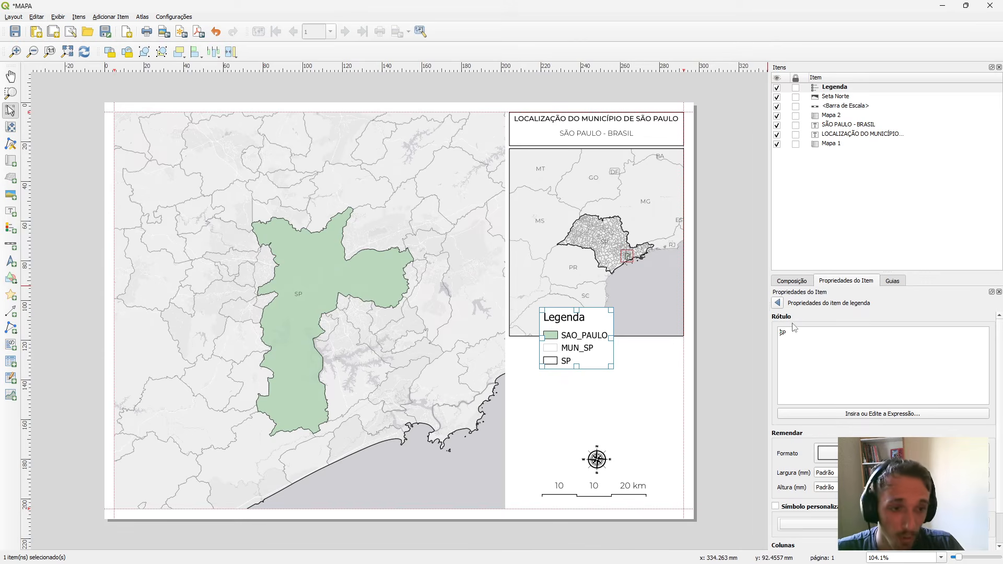
text(ão Paulo)
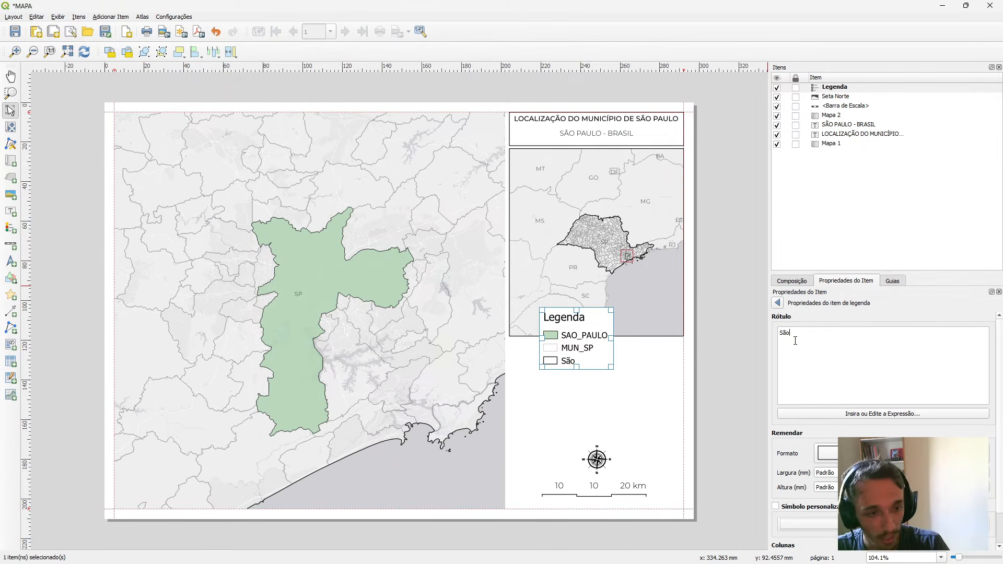
Change the label of the SAO_PAULO legend entry to São Paulo - SP.
click(777, 303)
double_click(834, 396)
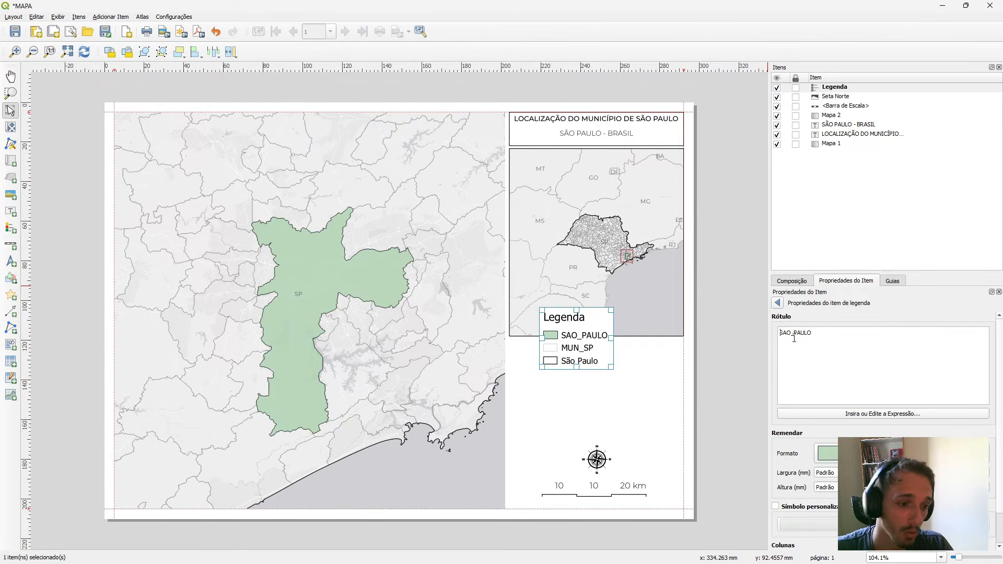
double_click(794, 334)
text(Sã)
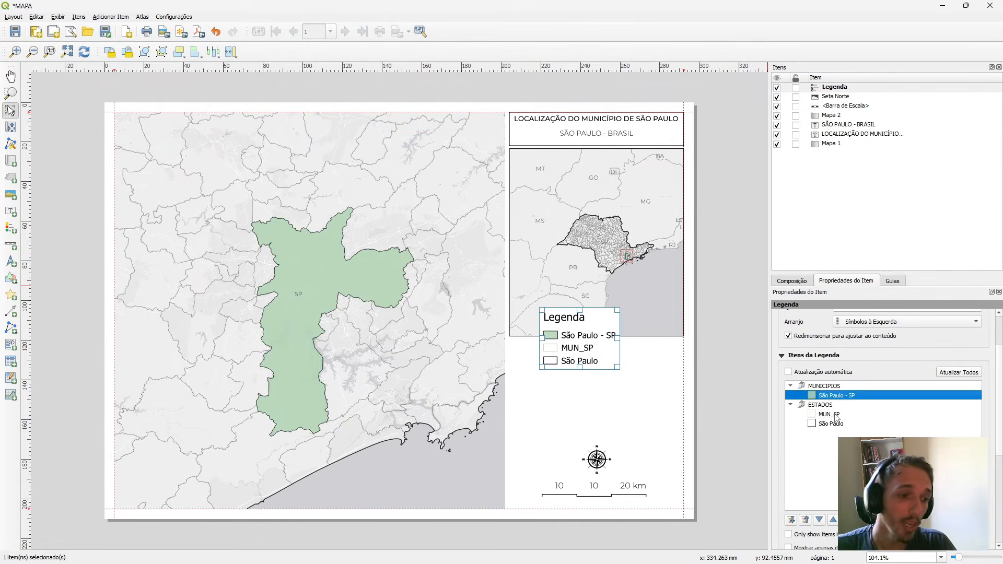
Change the label of the MUN_SP legend entry to Municípios Adjacentes.
click(834, 414)
click(834, 423)
click(839, 415)
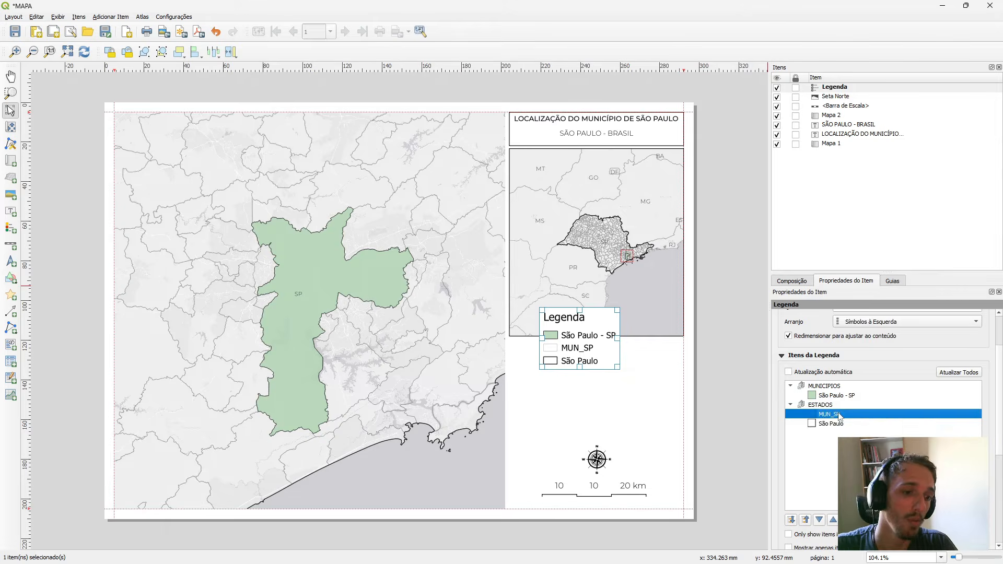
double_click(838, 415)
double_click(785, 334)
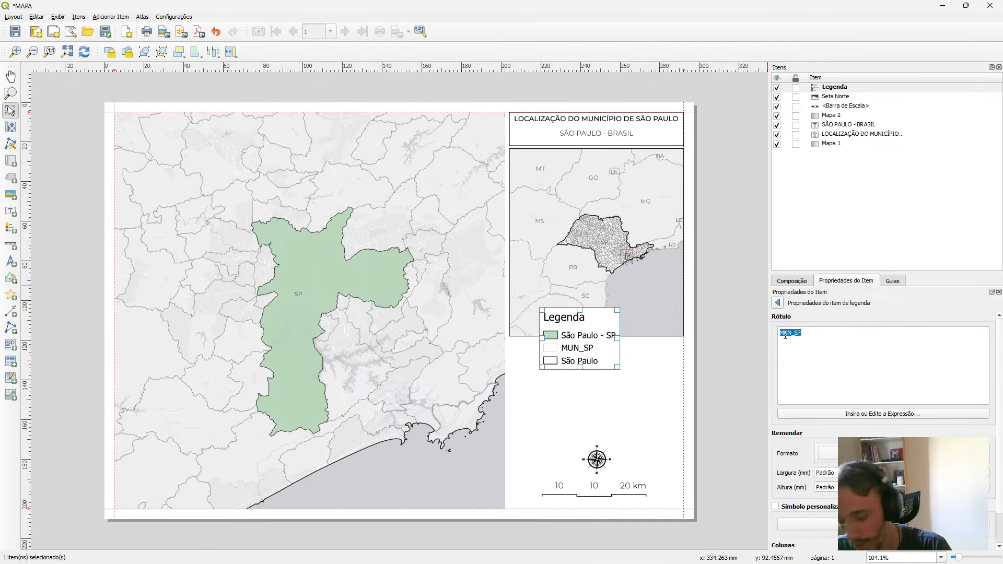
text(Mu)
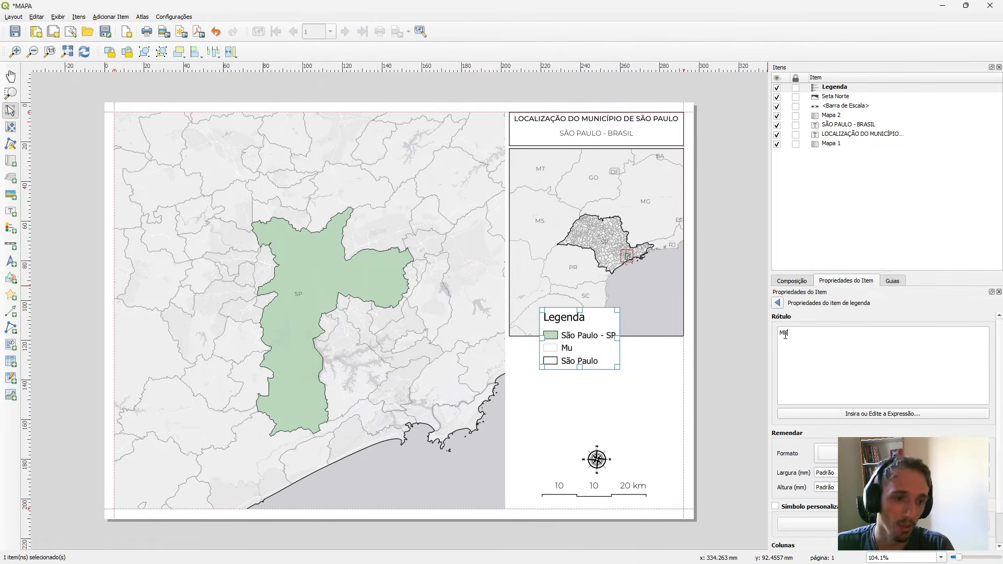
text(nic)
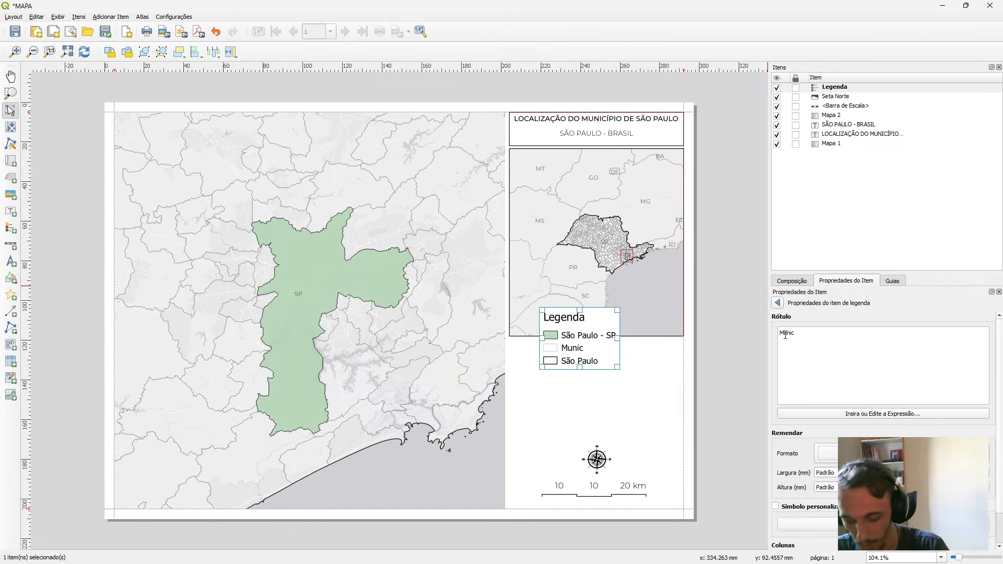
text(ípios Adjacentes)
click(777, 304)
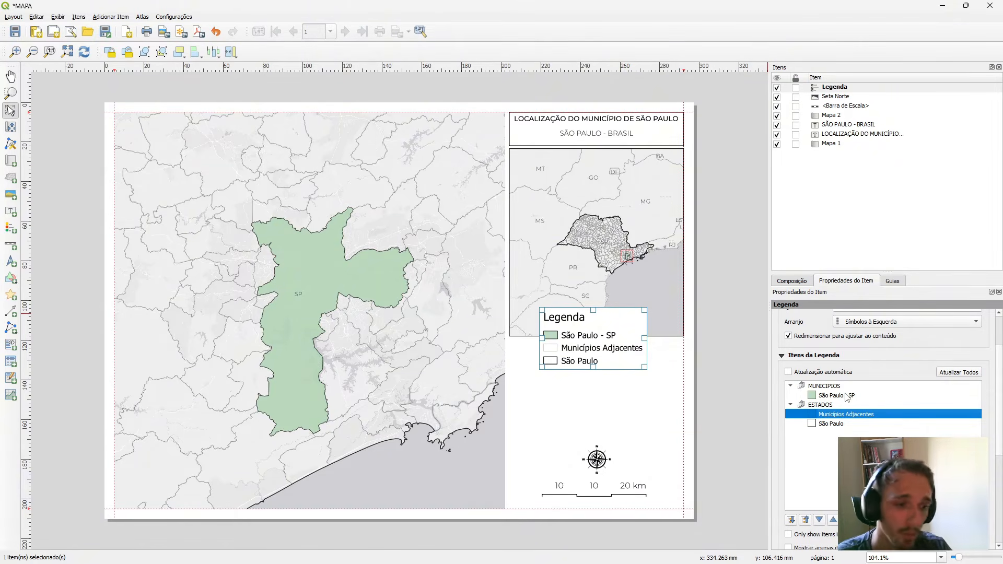
scroll(846, 399, down, 2)
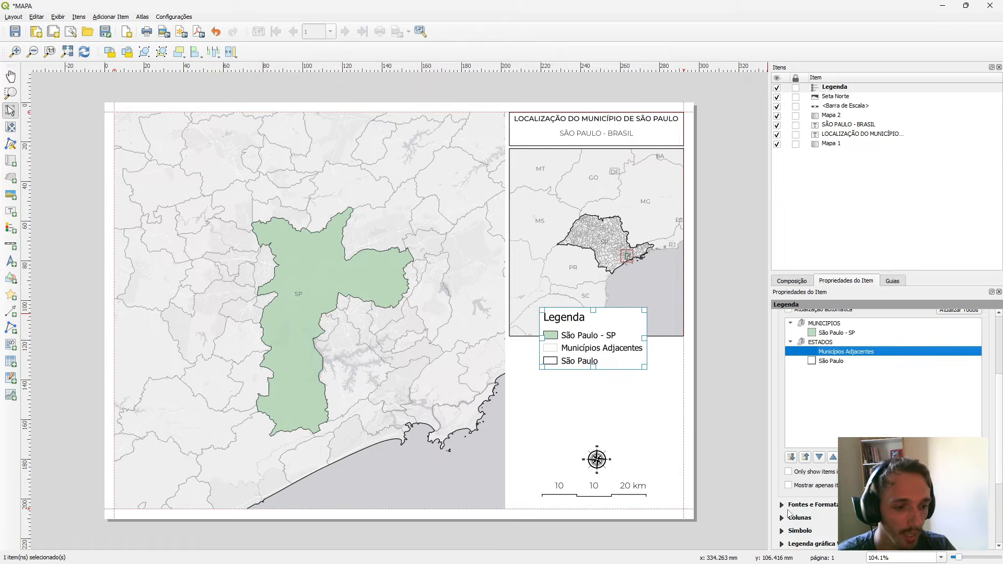
click(783, 505)
click(978, 368)
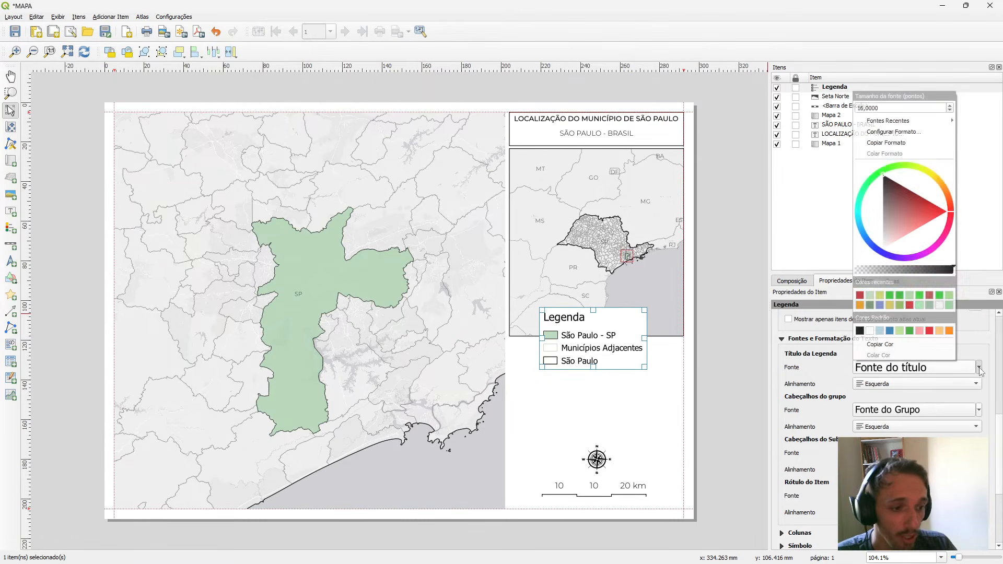
click(782, 339)
scroll(789, 411, up, 3)
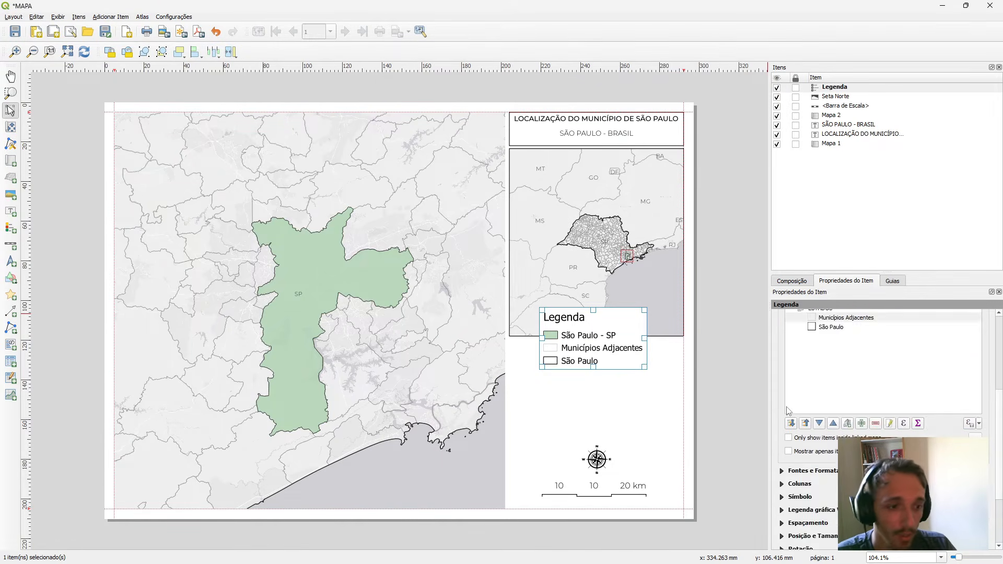
scroll(789, 411, up, 3)
Move the legend into the blank area below the state locator map and set its title font to Montserrat Medium.
drag(593, 327, 581, 365)
scroll(807, 456, down, 3)
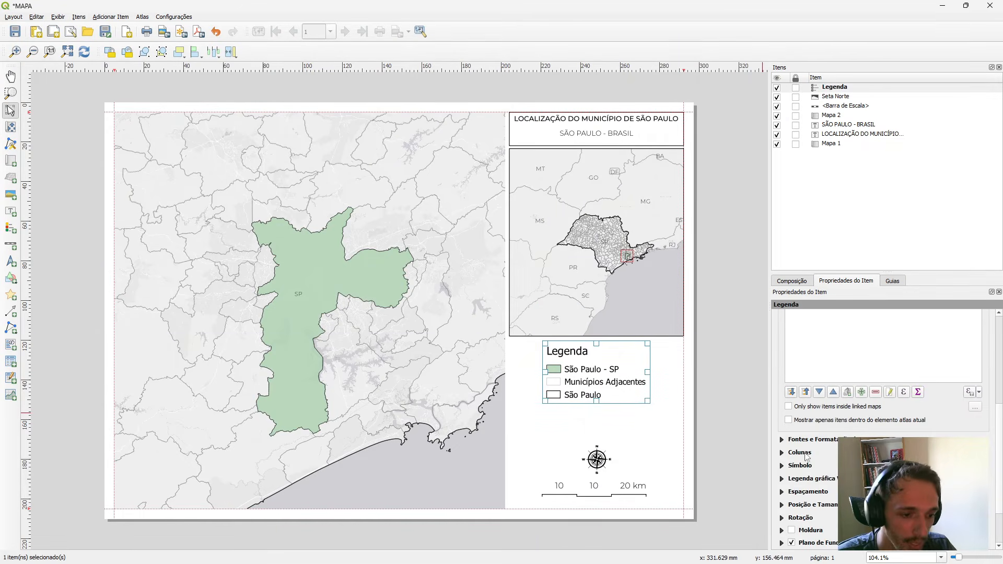
click(783, 440)
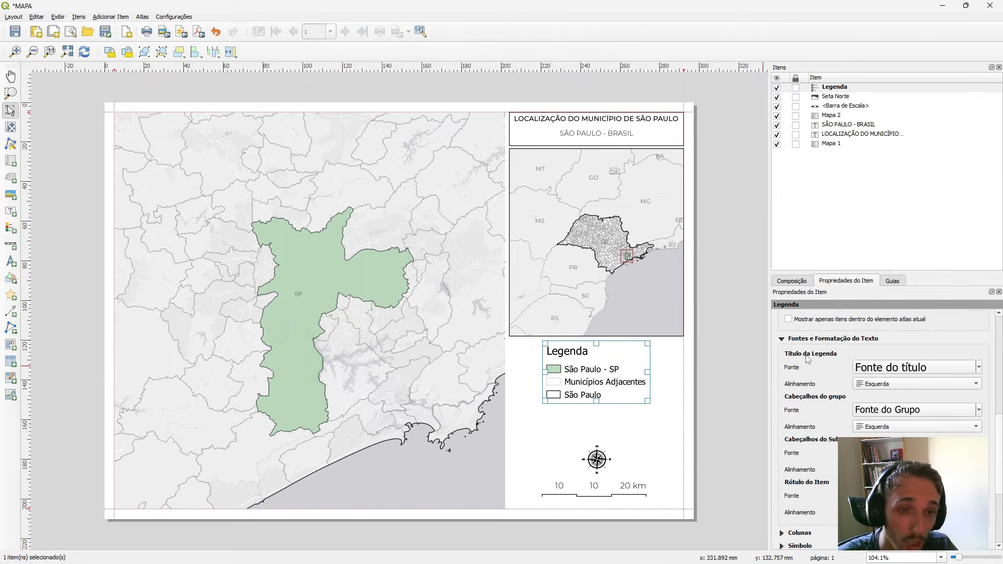
click(978, 367)
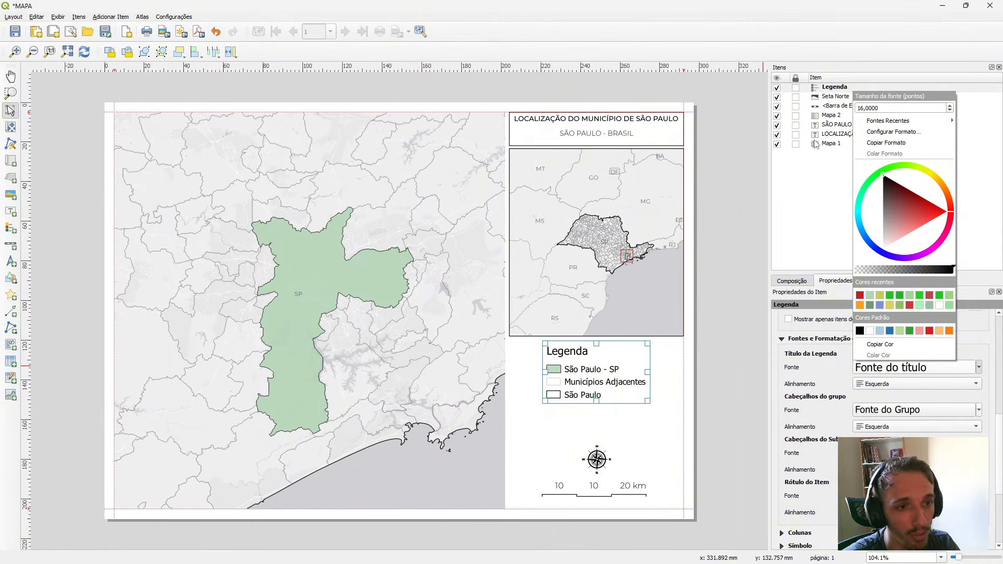
mouse_move(883, 120)
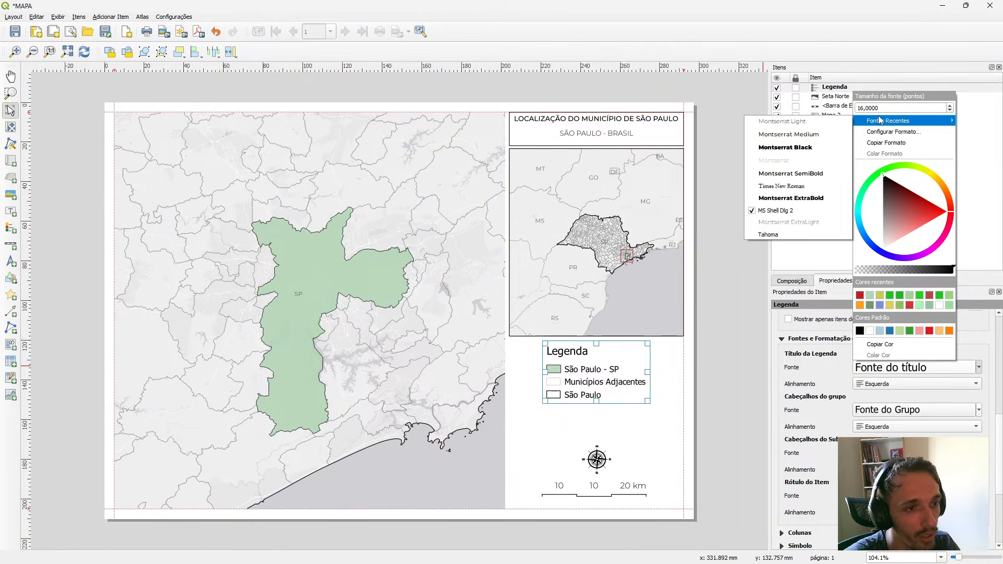
click(824, 138)
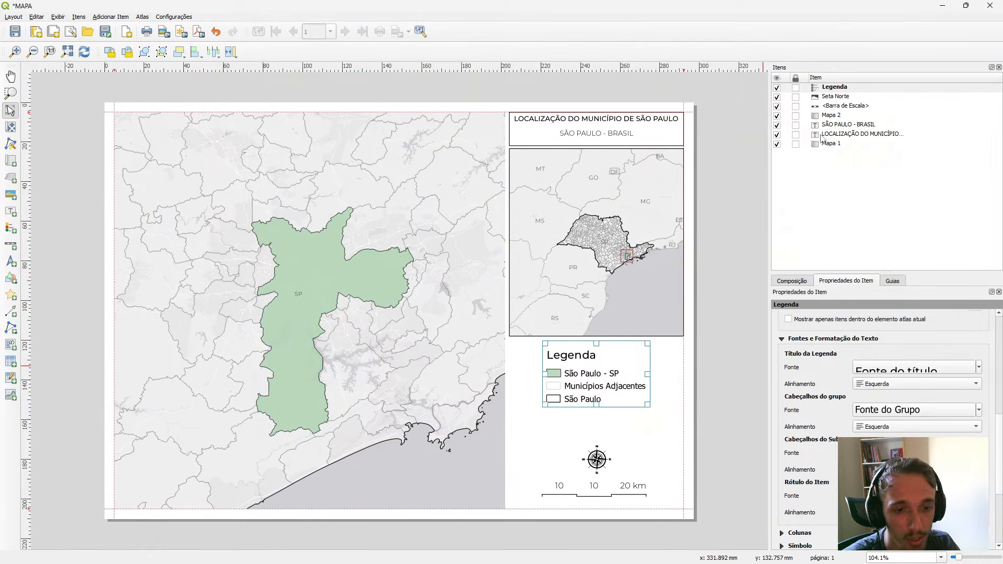
Set the legend title's text style to Medium and its size to 12 points.
click(979, 367)
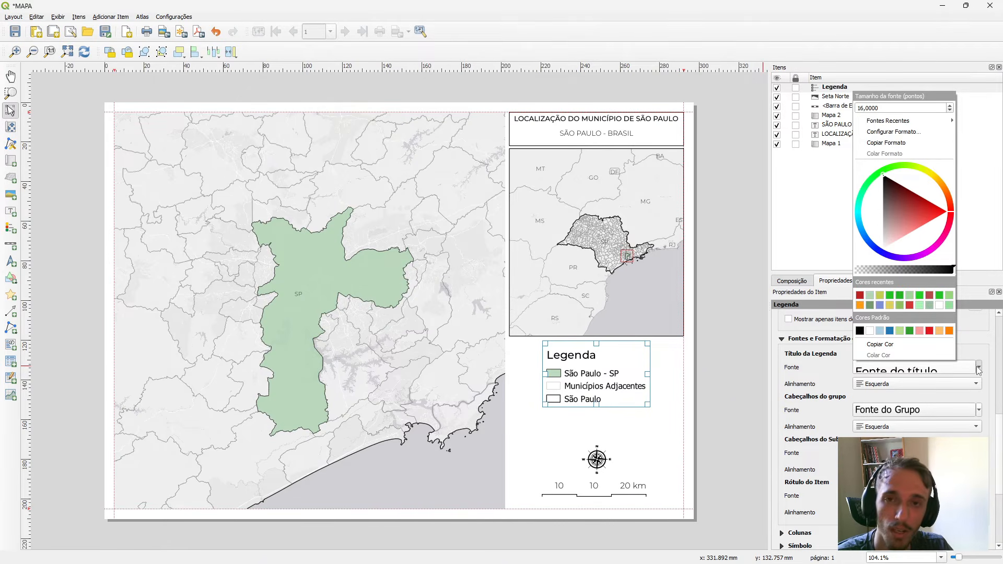
click(839, 375)
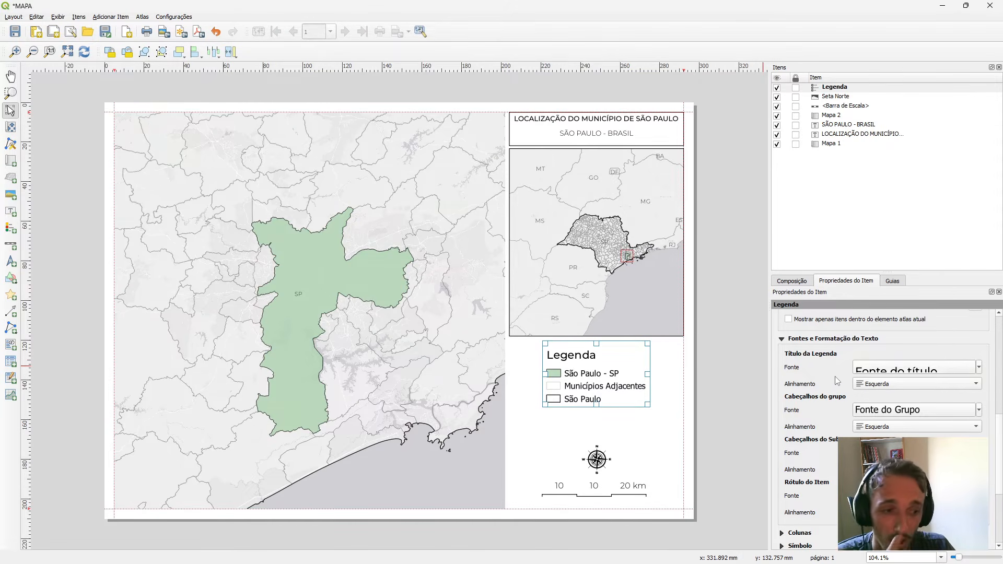
click(889, 370)
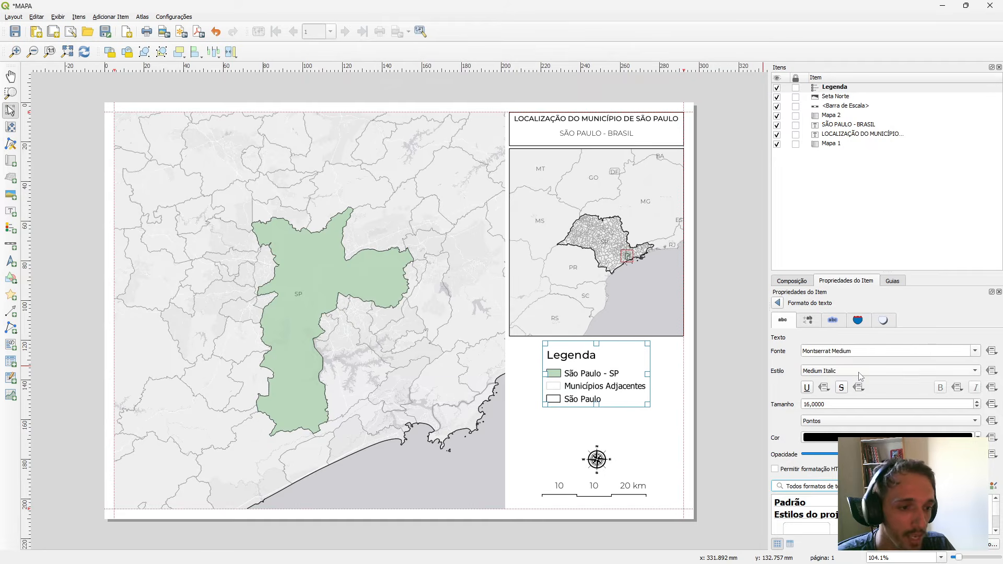
scroll(841, 372, up, 1)
scroll(827, 405, down, 2)
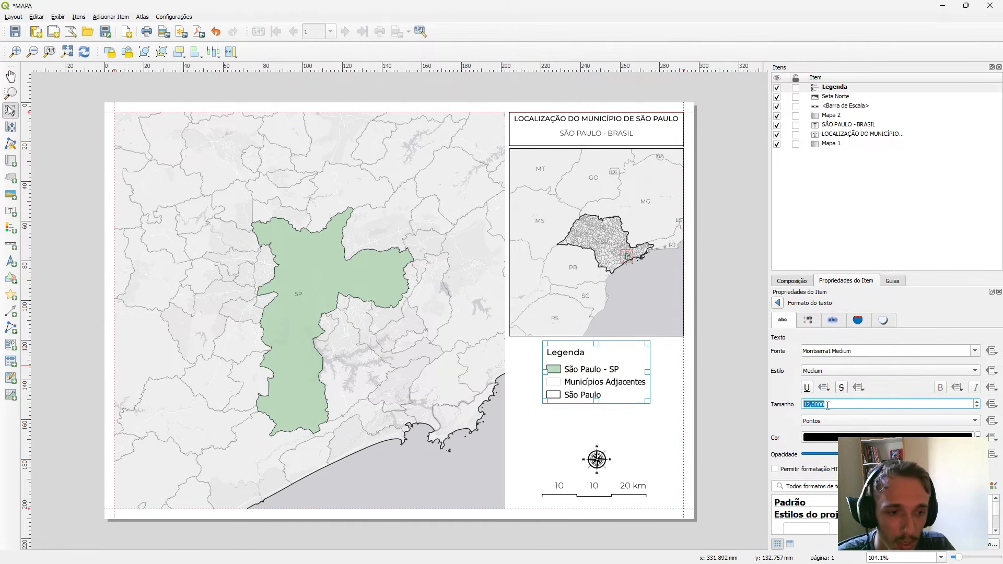
click(777, 303)
Set the font of the legend's item labels to Montserrat Light.
scroll(790, 429, down, 2)
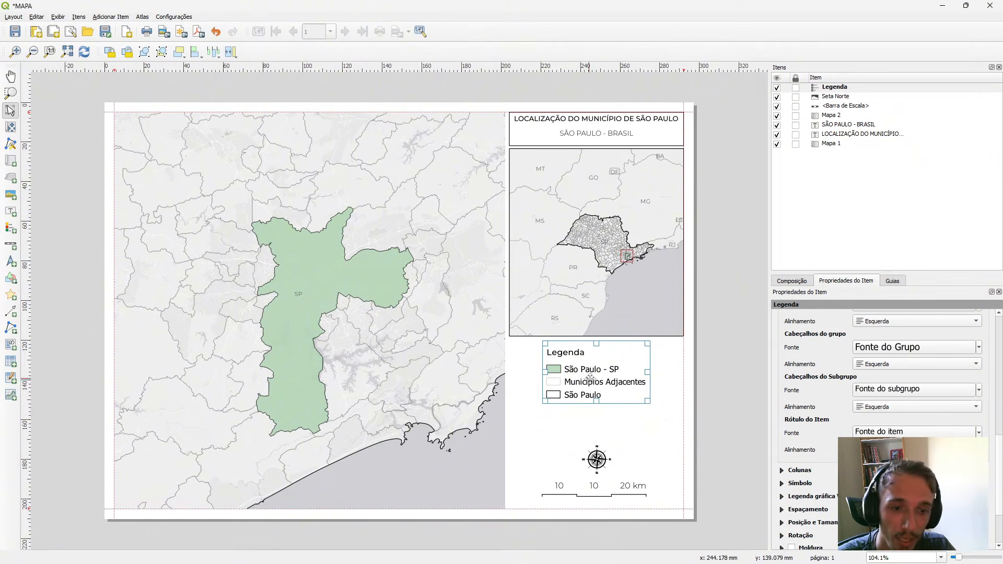
click(978, 432)
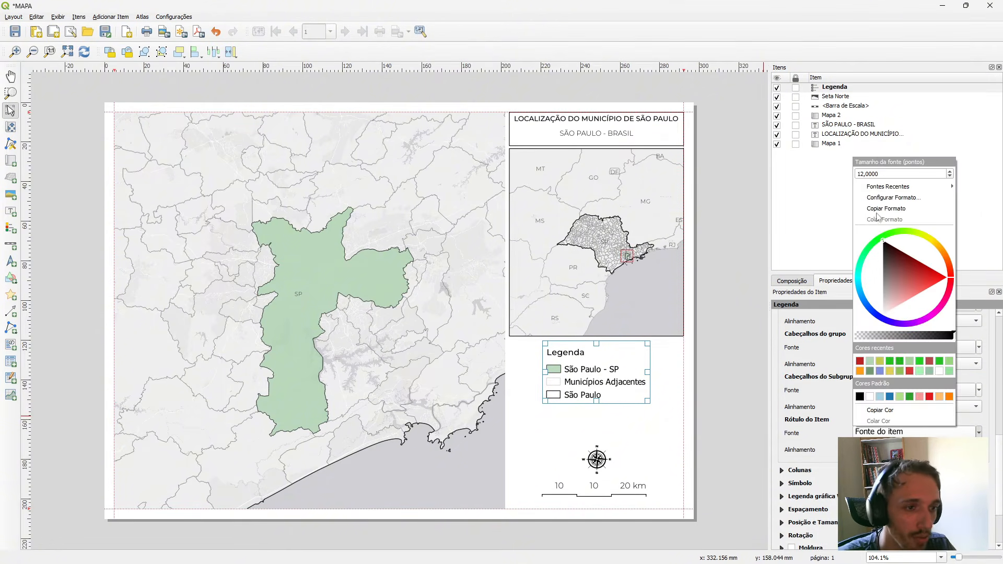
mouse_move(887, 186)
click(782, 200)
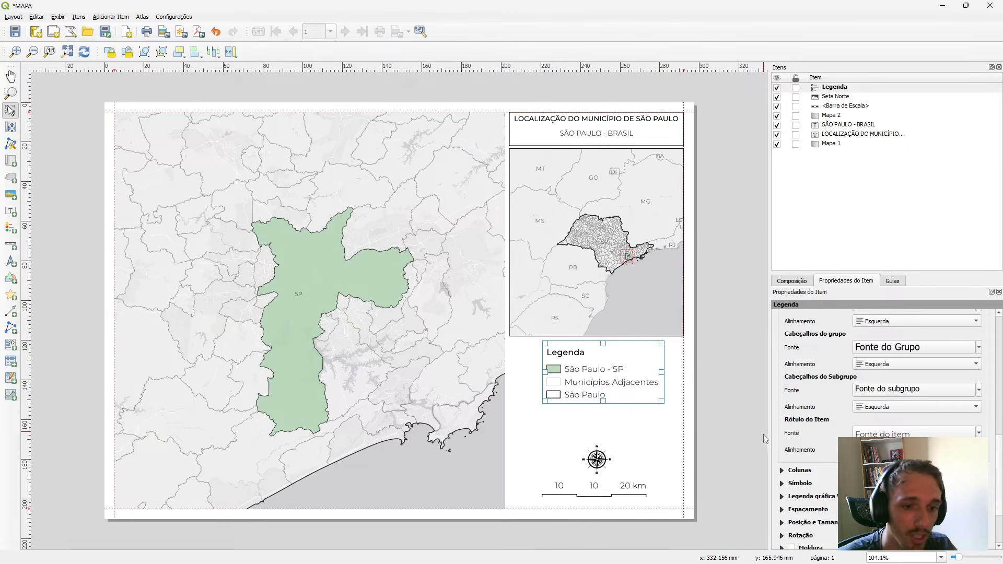
Nudge the legend slightly up and to the left, just beneath the state locator map.
mouse_move(607, 383)
mouse_down()
mouse_move(566, 377)
mouse_move(603, 379)
mouse_up()
click(720, 392)
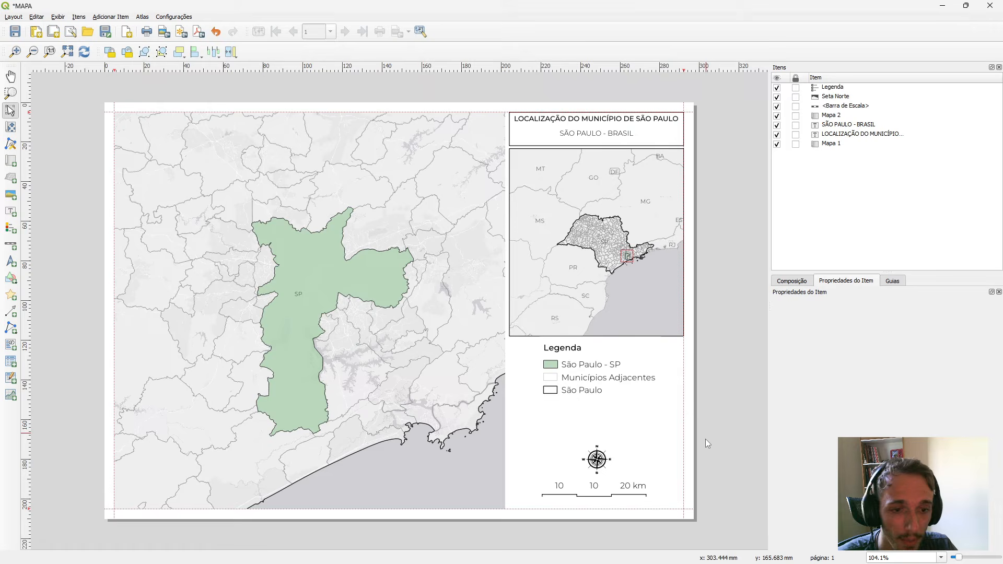
click(625, 381)
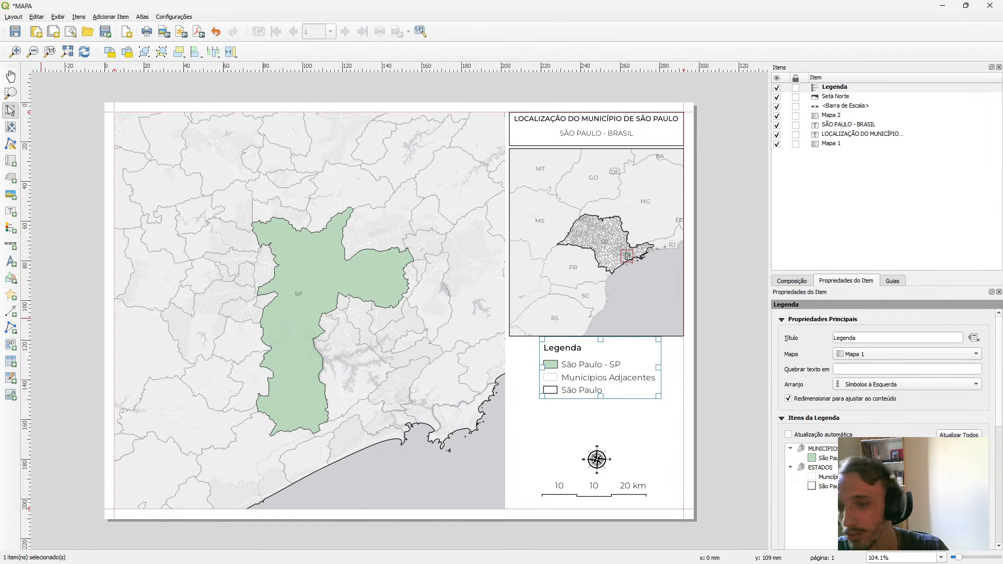
Add a text label spanning the side column between the legend and the north arrow, and clear its placeholder text.
click(11, 214)
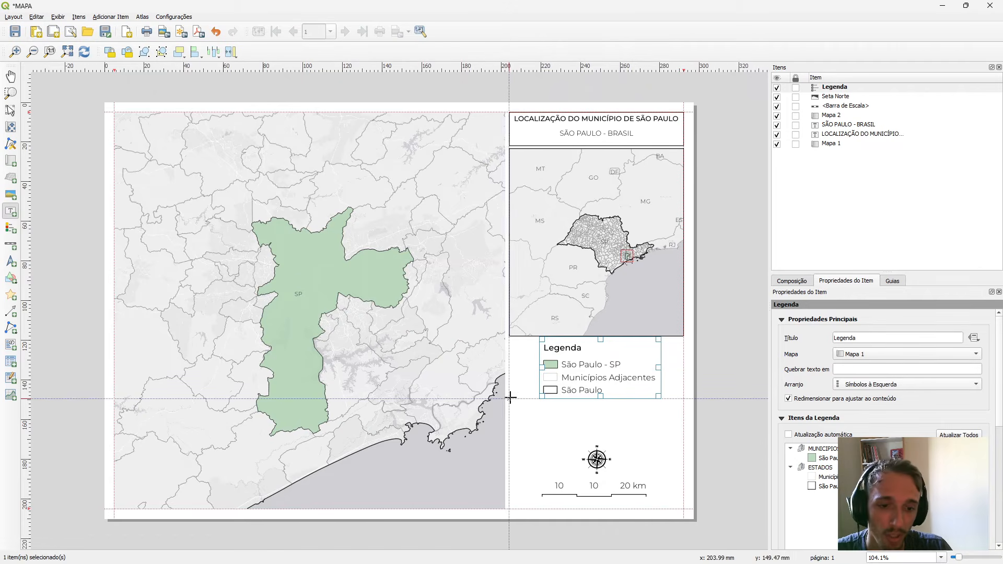
drag(510, 399, 681, 441)
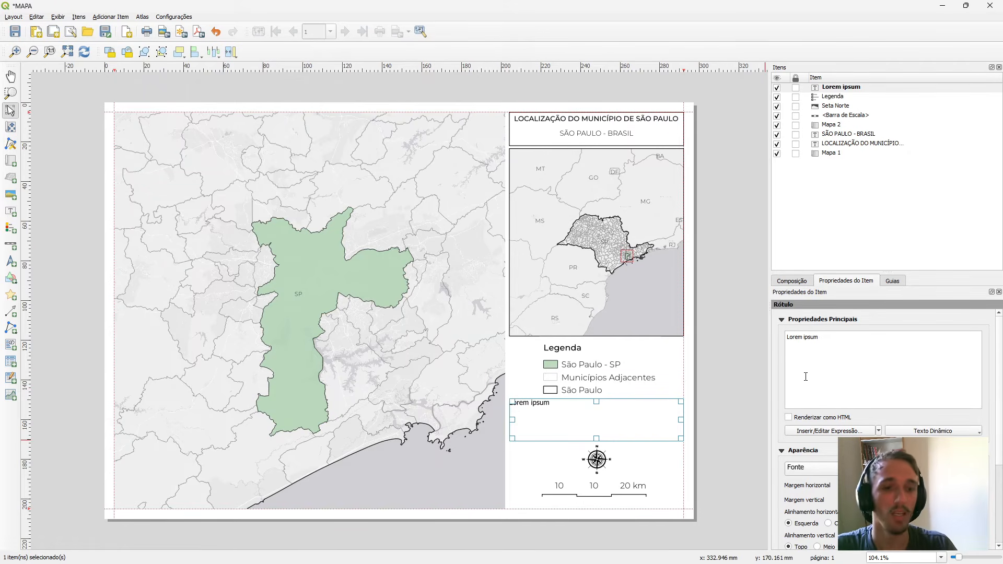
key(ctrl+shift+Left)
key(ctrl+shift+Left)
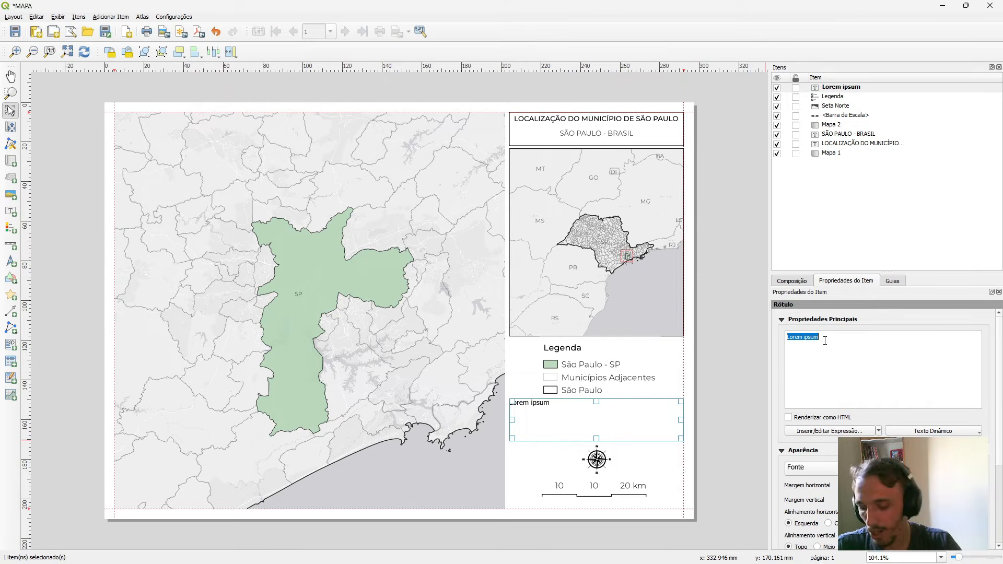
key(BackSpace)
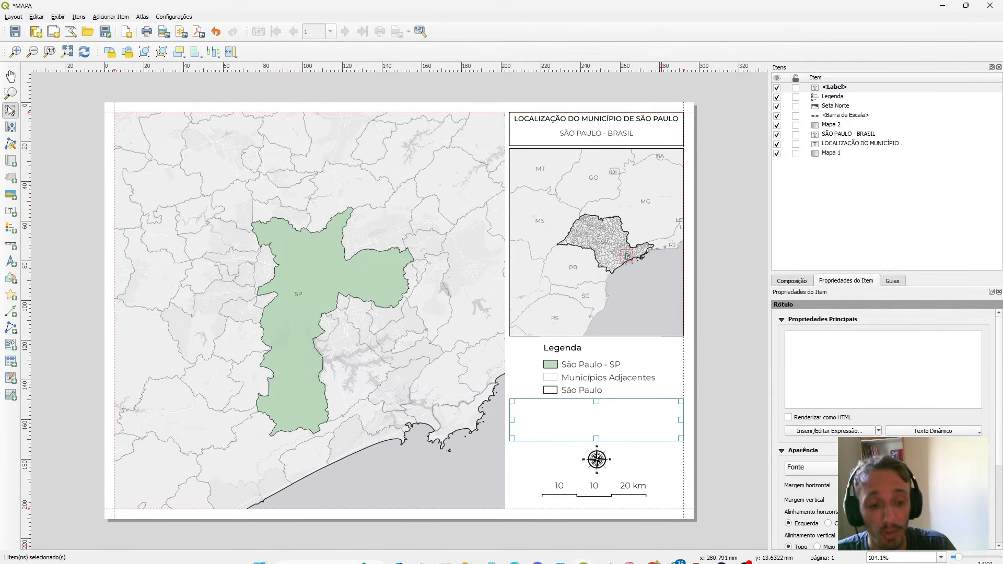
Switch to the main QGIS project window and check the coordinate reference system in the BR_Municipios_2022 layer's source properties.
mouse_move(583, 548)
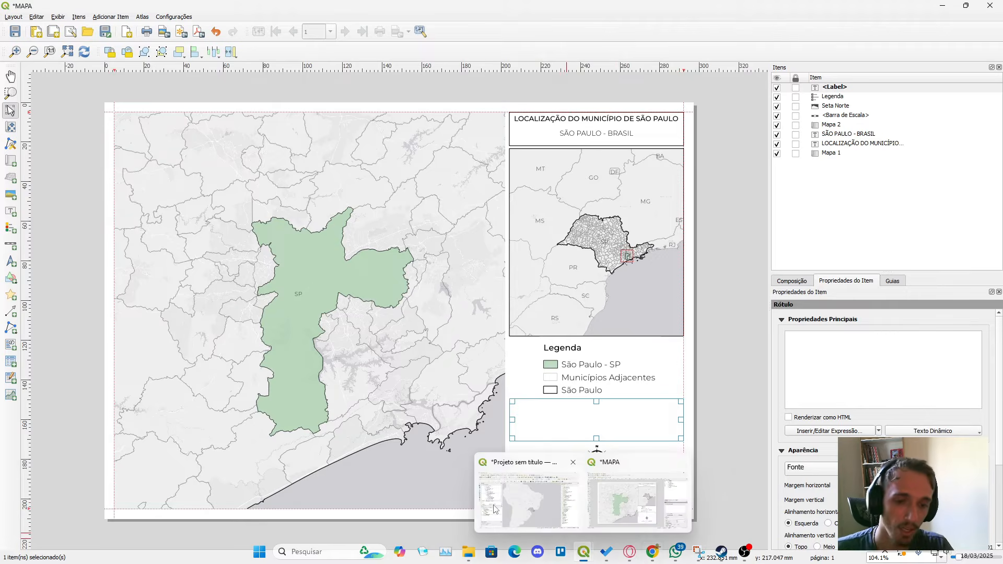
click(530, 493)
click(106, 379)
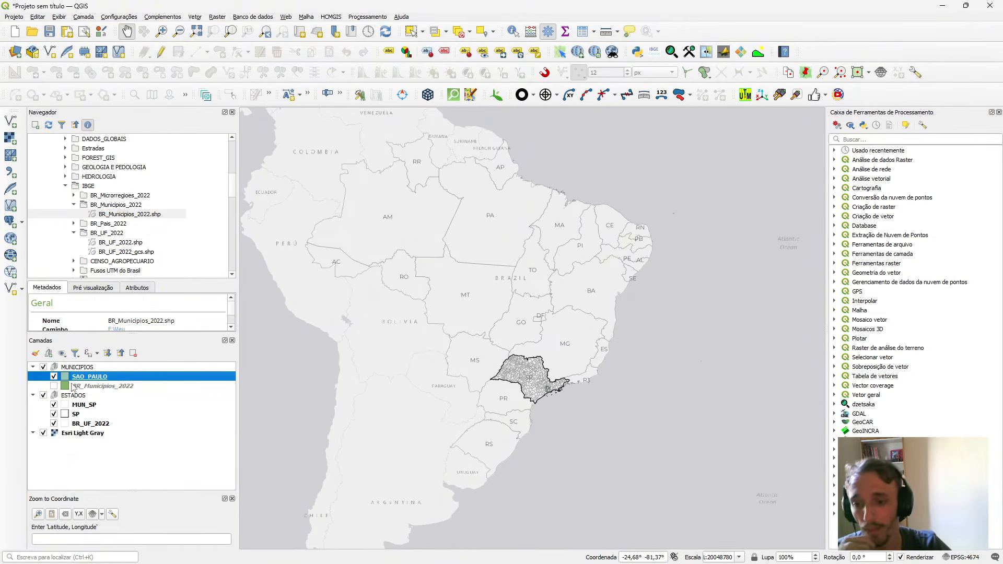
click(87, 387)
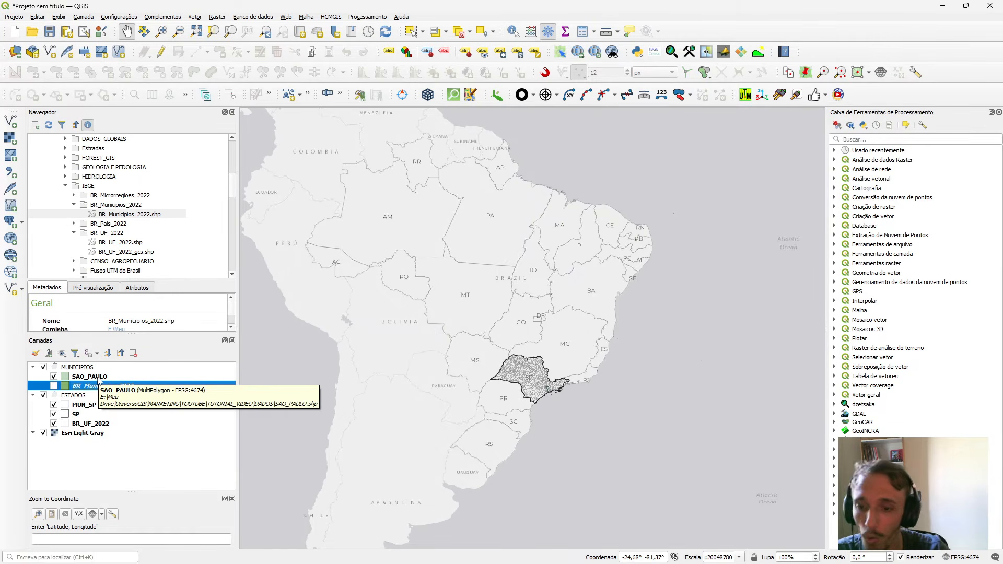
right_click(99, 384)
click(189, 549)
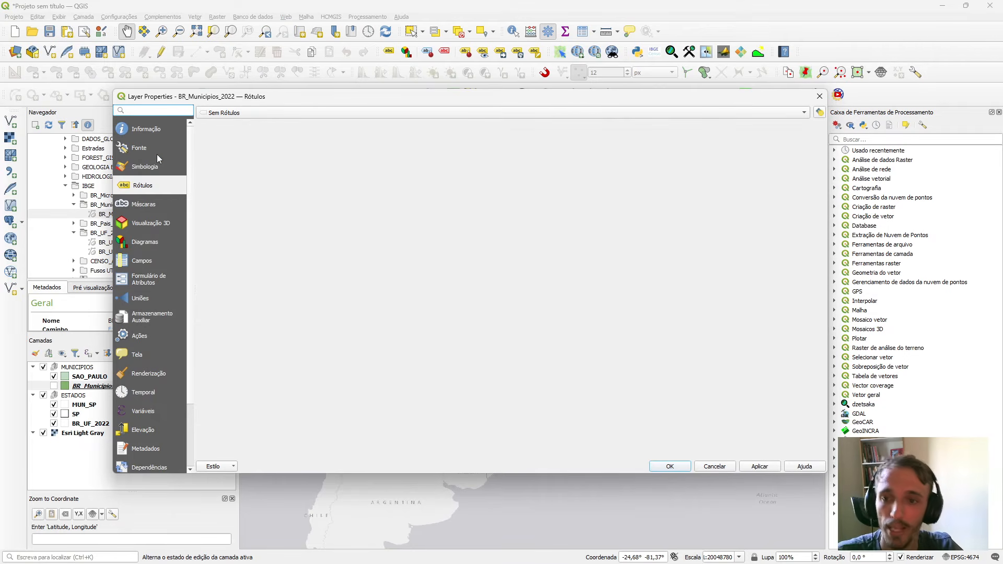
click(139, 147)
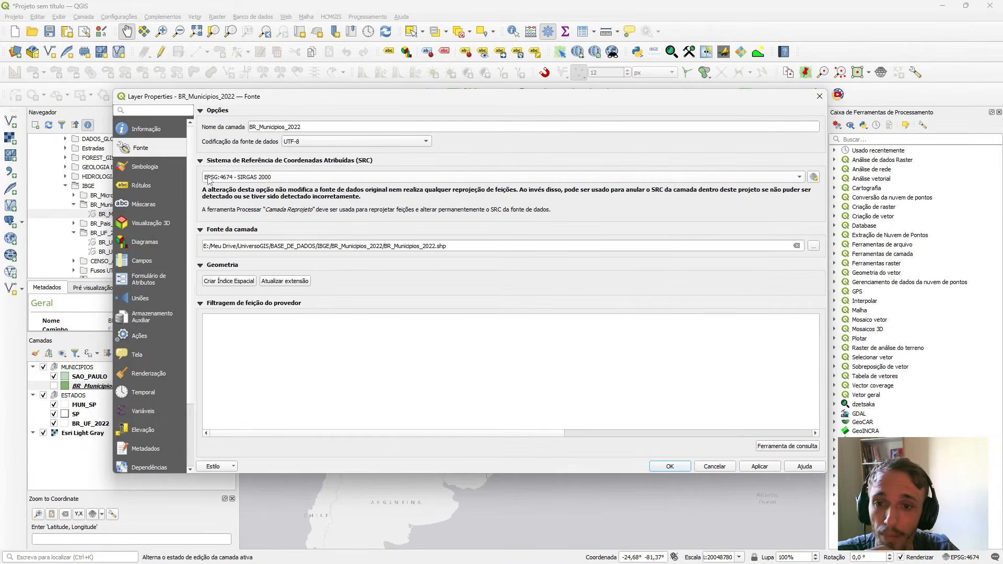
mouse_move(228, 184)
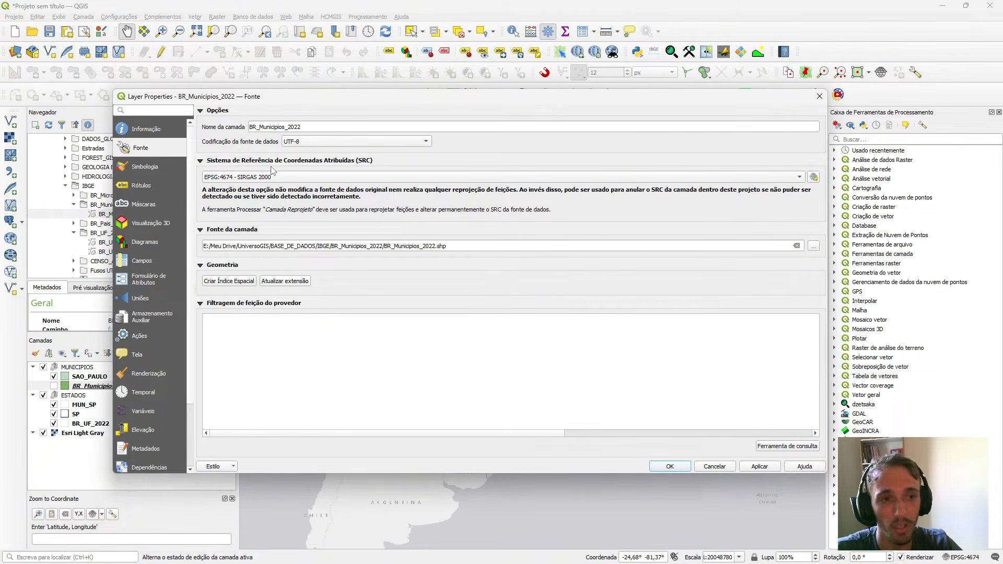
click(819, 96)
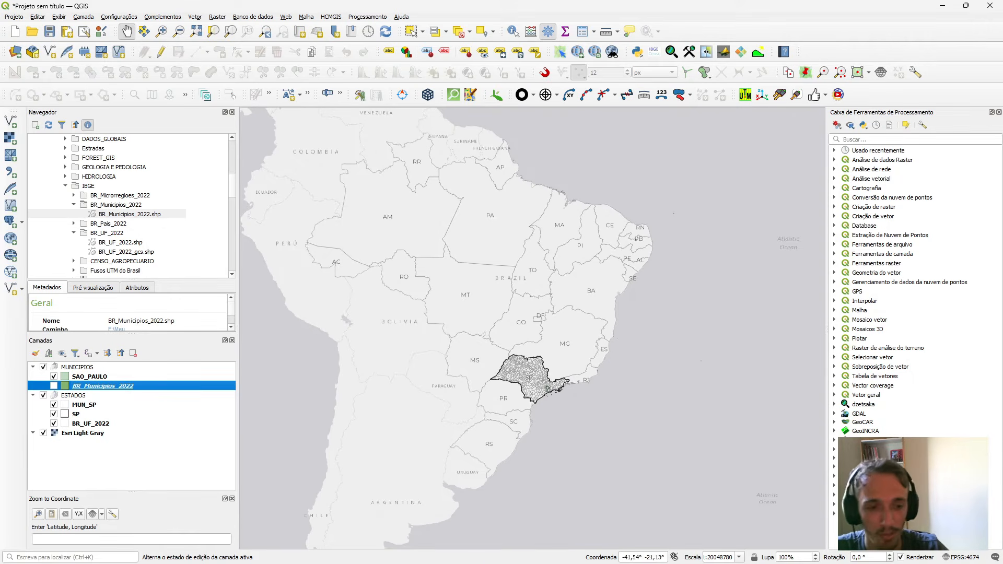
Switch back to the MAPA layout and enter "Sistema de Coordenadas Geográficas" and "Datum SIRGAS 2000" on separate lines in the empty label.
mouse_move(584, 552)
click(644, 503)
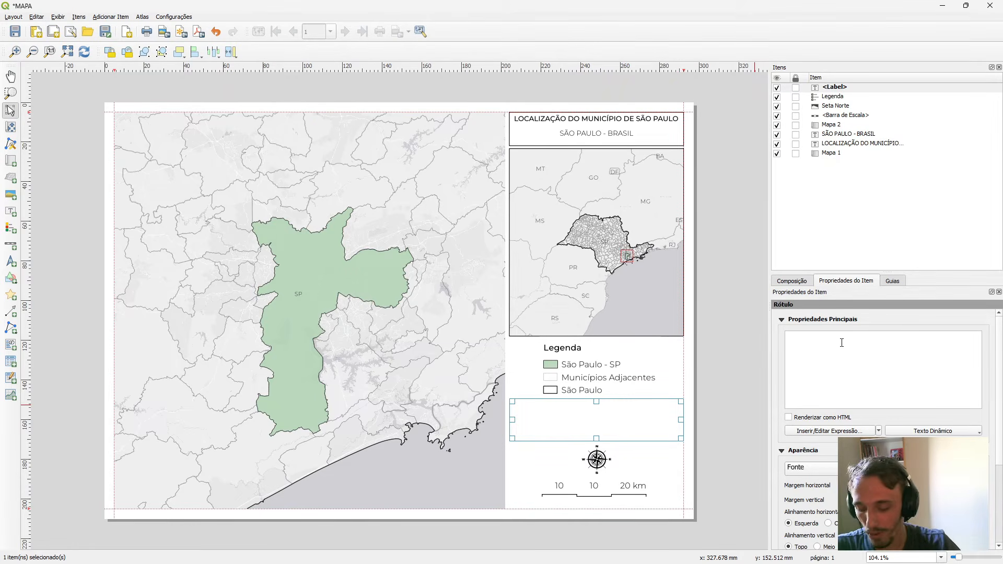
text(Sistema de Coordenadas Geográficas)
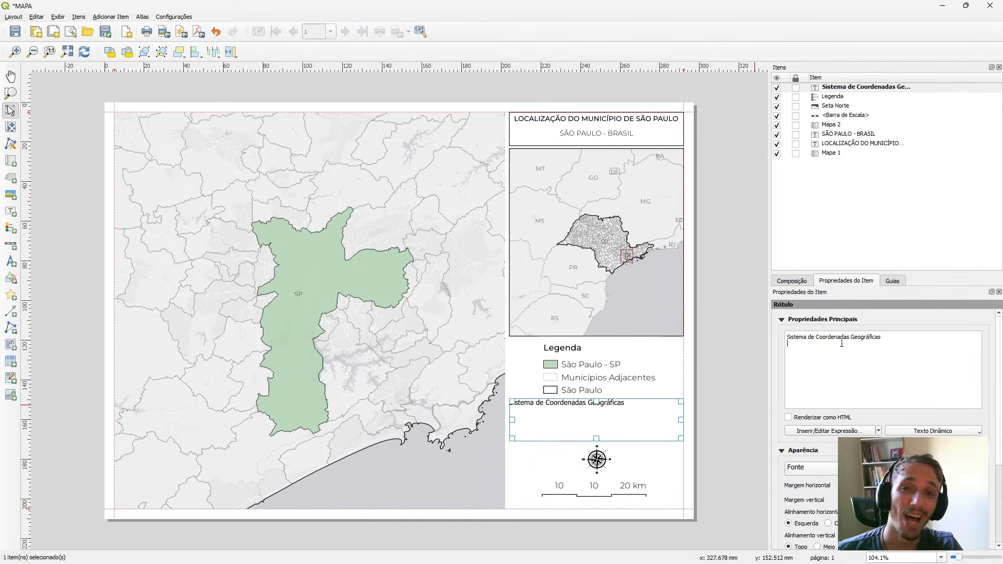
text(um)
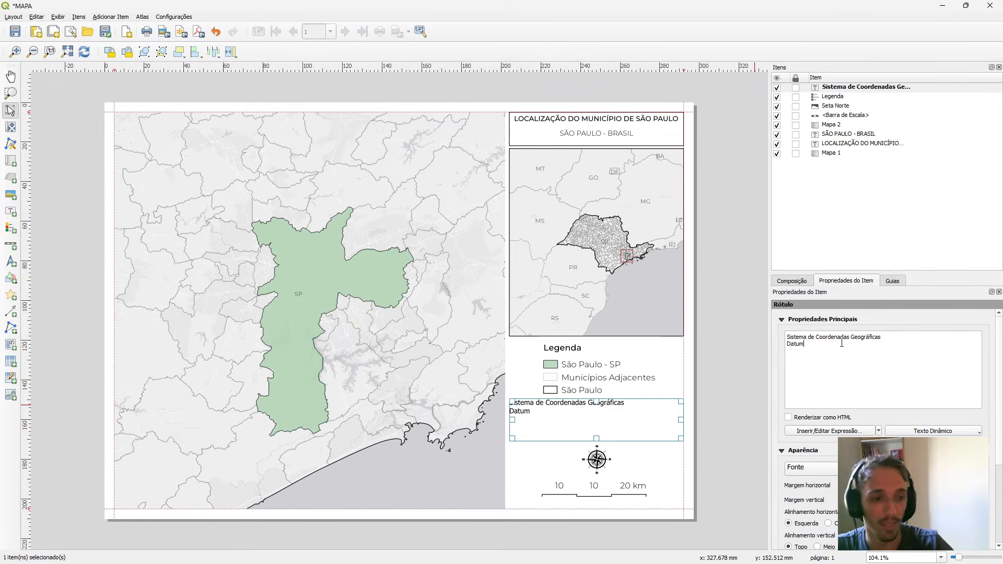
text( SIRGAS)
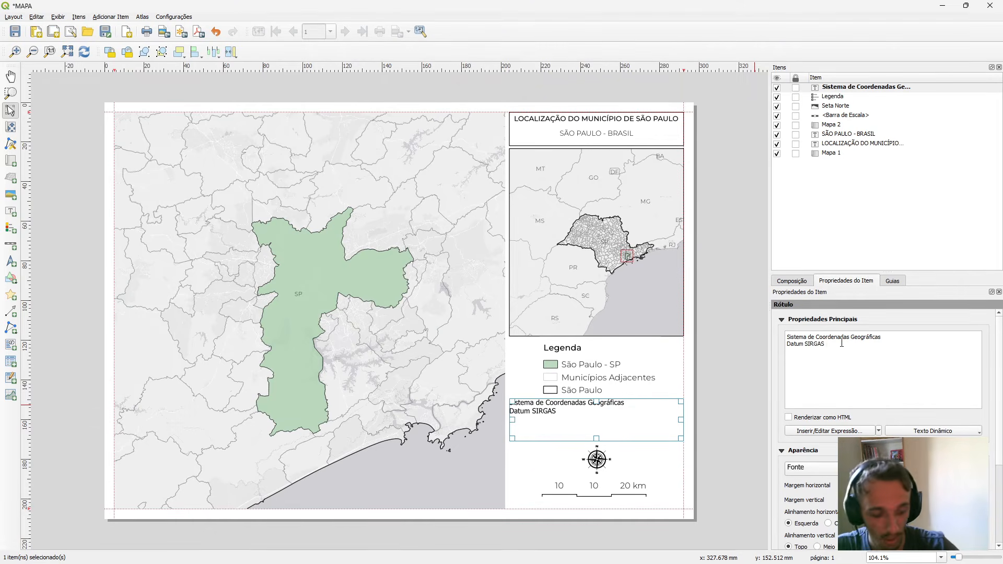
text( 2000 )
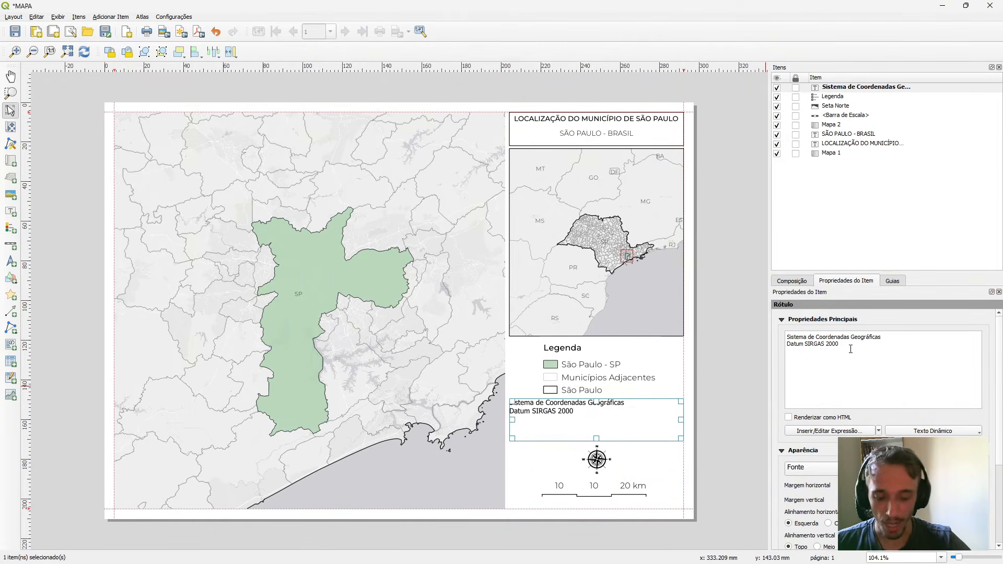
text(Fonte de dados:)
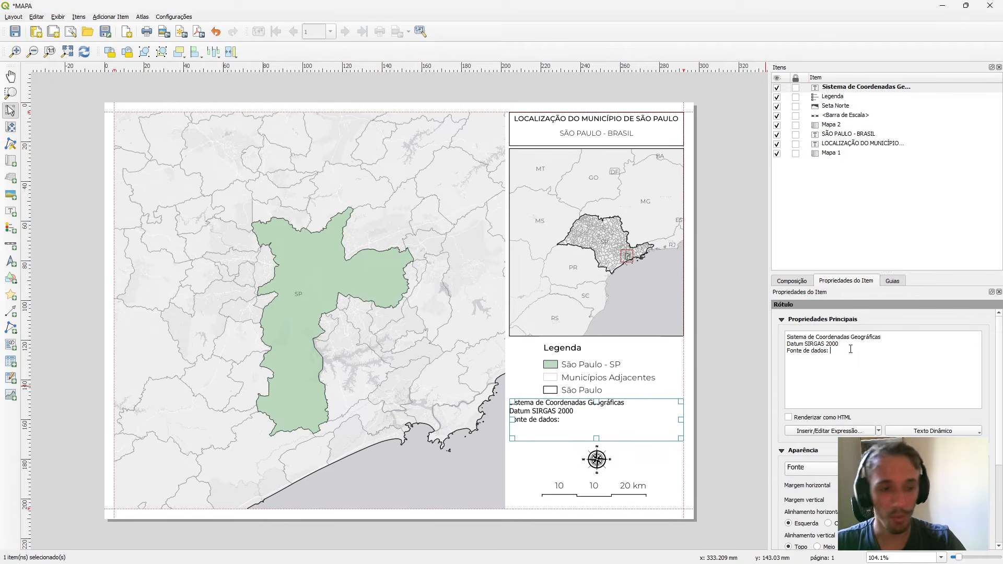
Add a third line to the label reading "Fonte de dados: Instituto brasileiro de Geográfia e Estatística (IBGE,2022).".
text(Instituto brasileiro de Geografia e Estatística (IB)
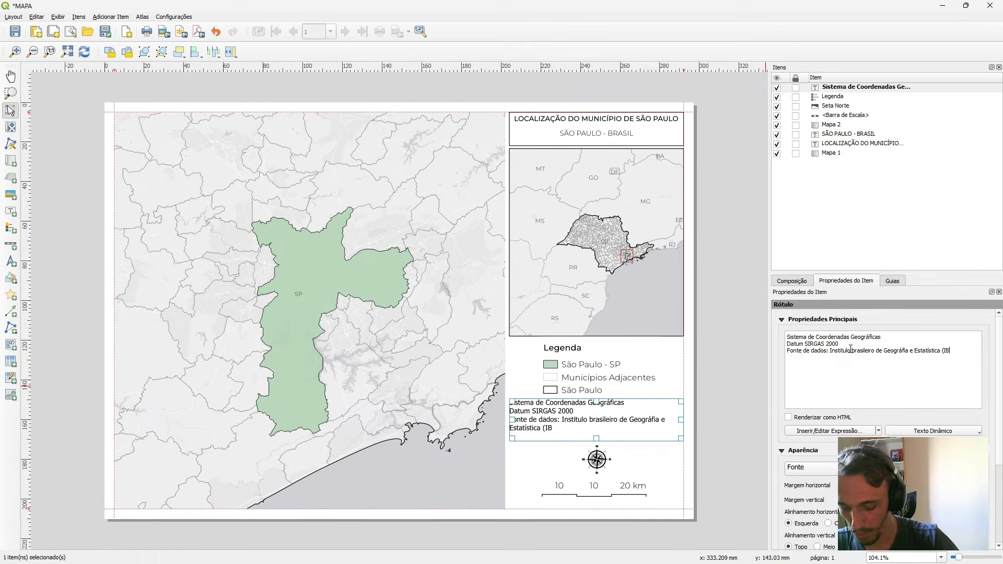
text(GE,)
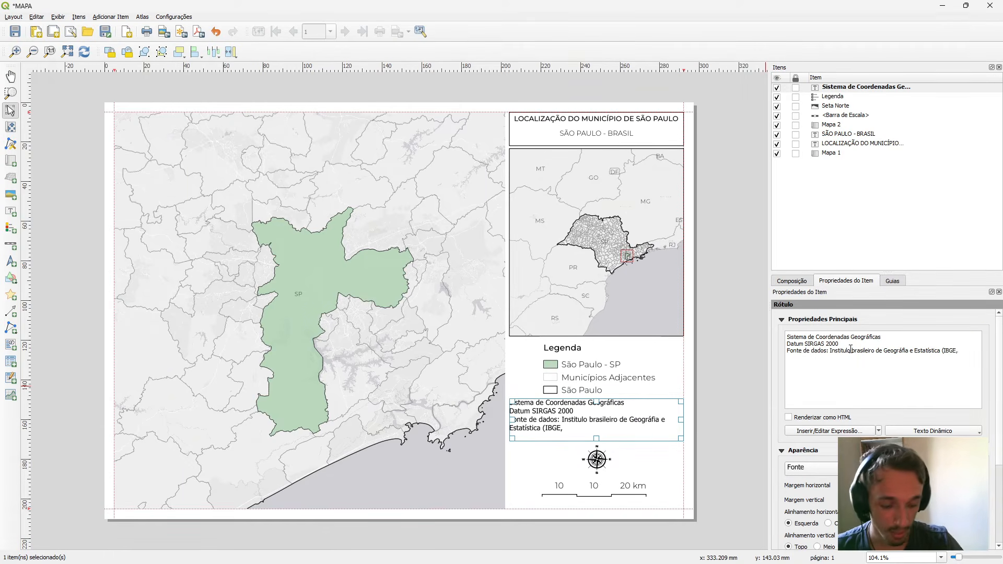
text(2022).)
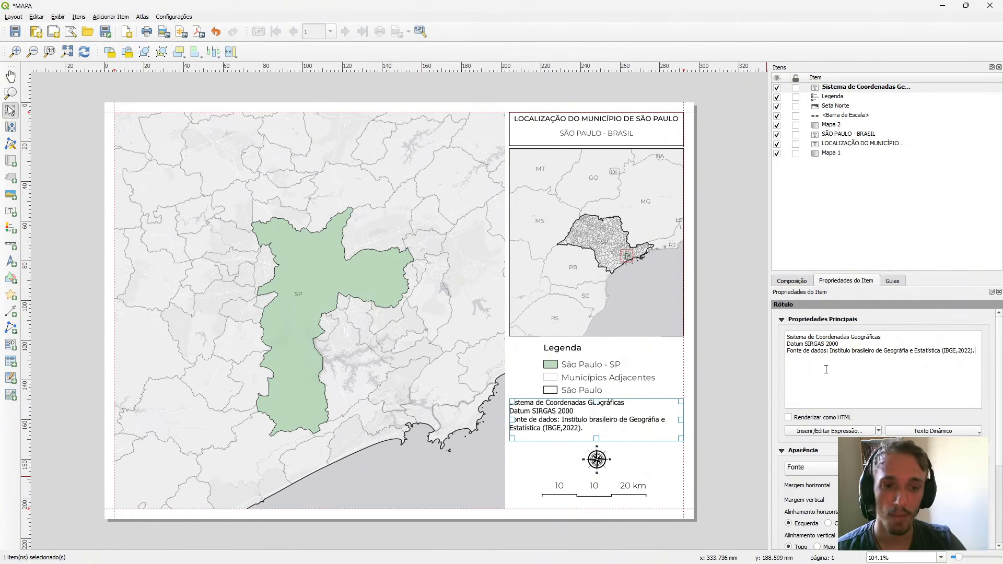
Centre the coordinate-system and data-source text horizontally and vertically within its label.
scroll(883, 397, down, 3)
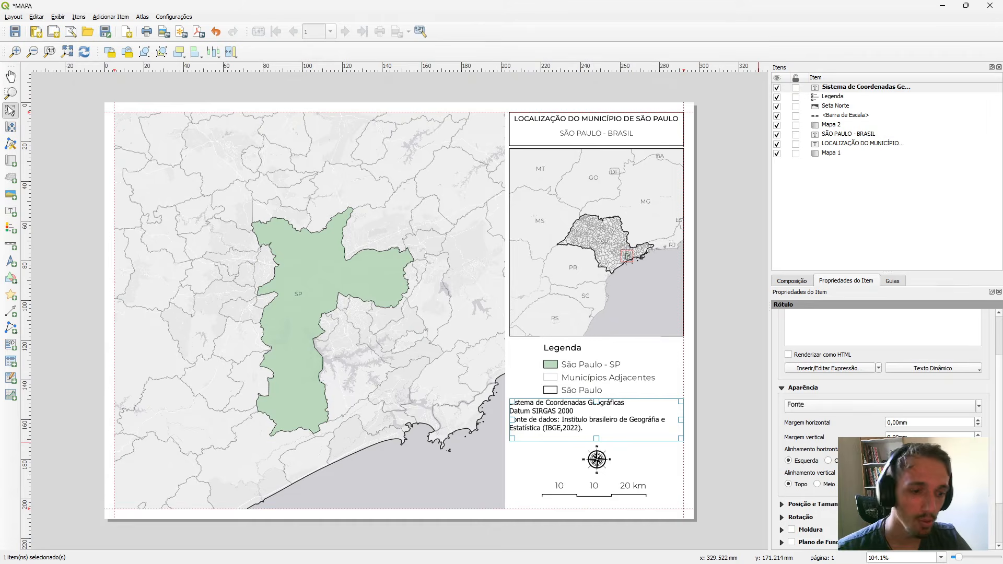
click(828, 460)
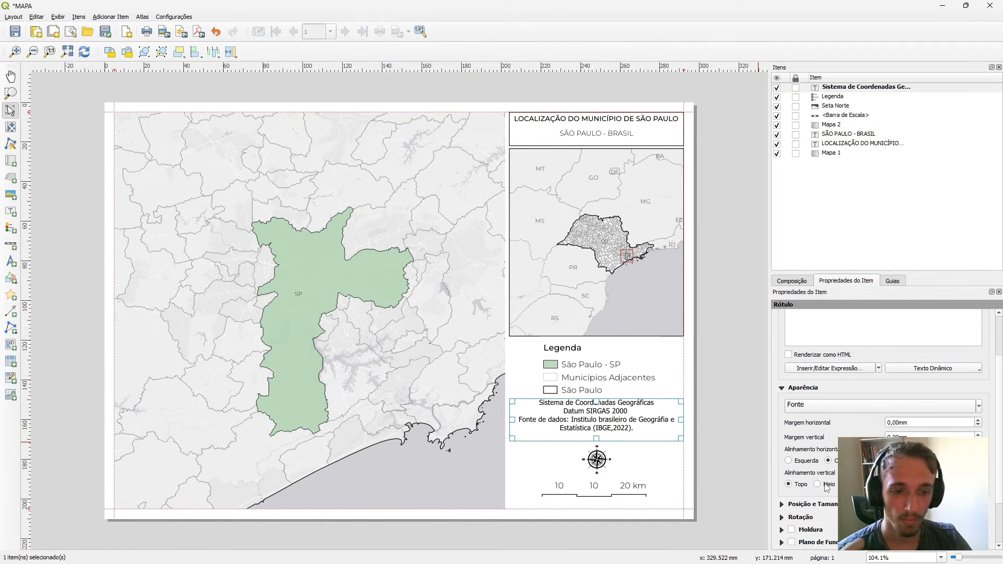
click(818, 484)
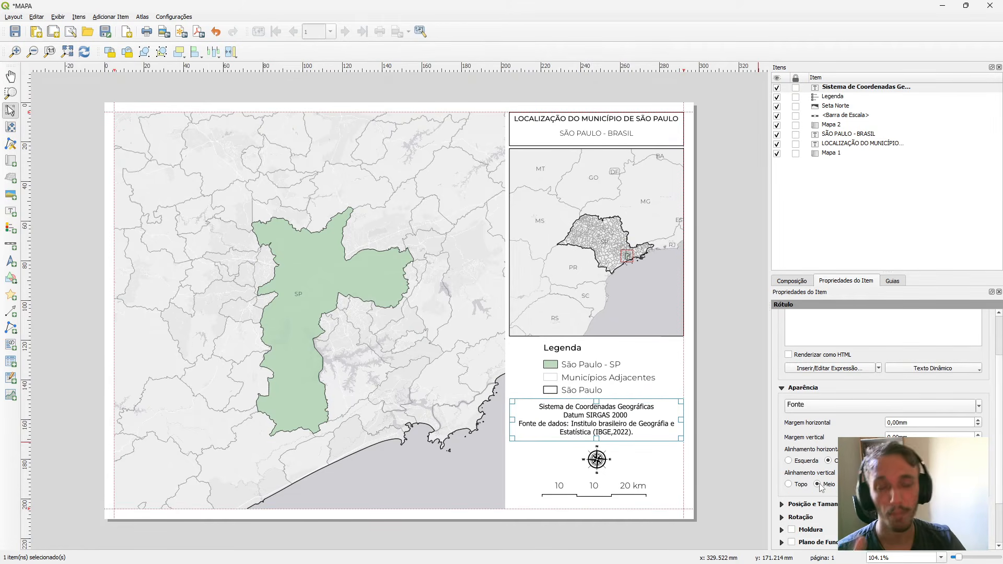
scroll(782, 447, down, 3)
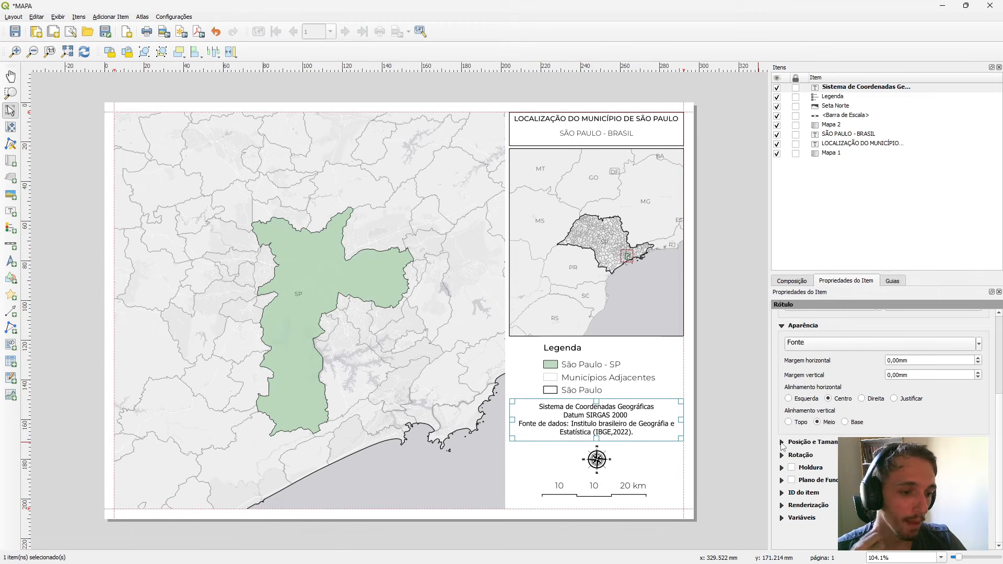
click(781, 442)
scroll(795, 458, down, 3)
click(783, 349)
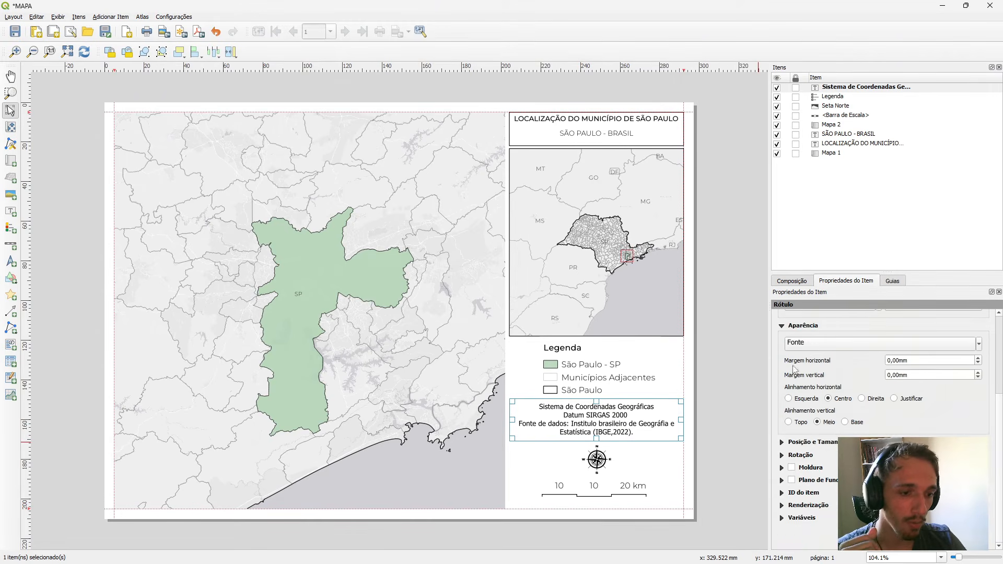
Try Montserrat Medium as the font of the coordinate-system and data-source label.
scroll(788, 523, up, 4)
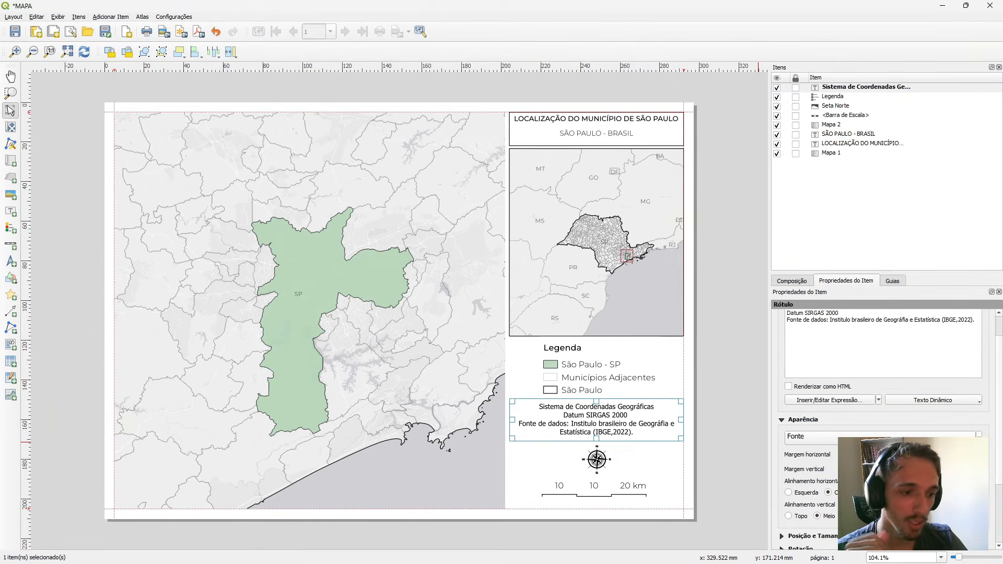
click(978, 435)
mouse_move(835, 192)
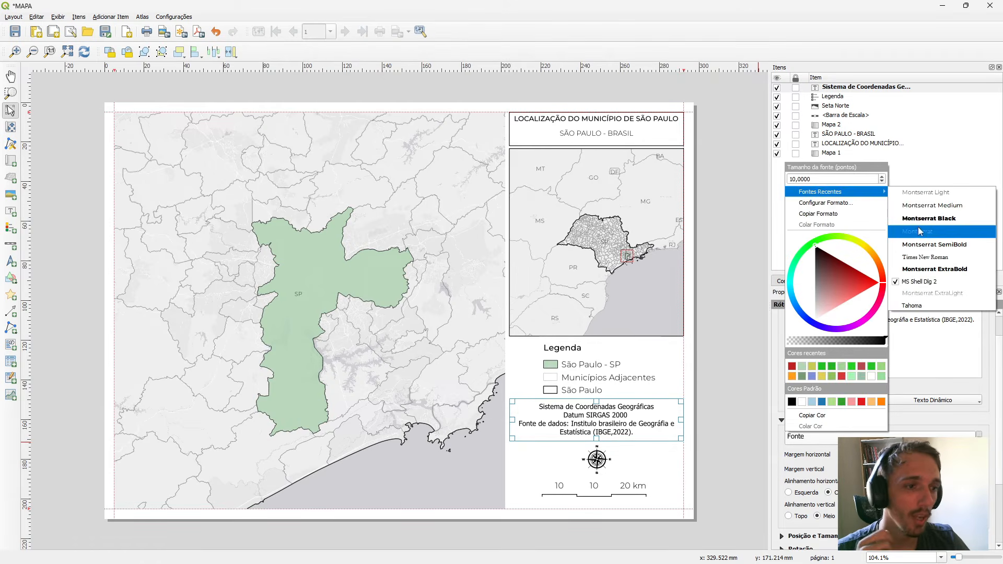
click(931, 206)
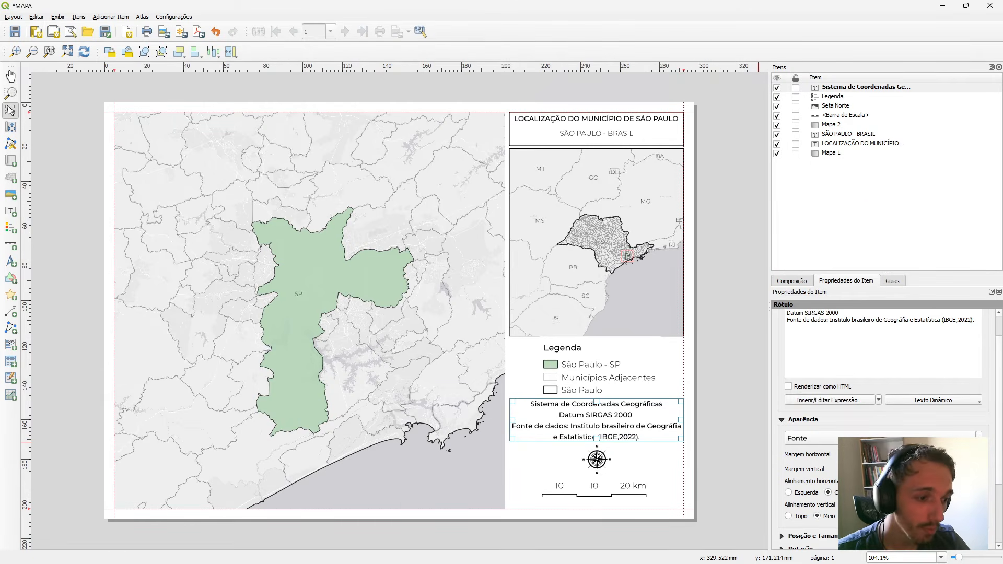
Set the font of the coordinate-system and data-source label to Montserrat Light and reduce its text size slightly.
click(977, 434)
mouse_move(836, 198)
click(908, 206)
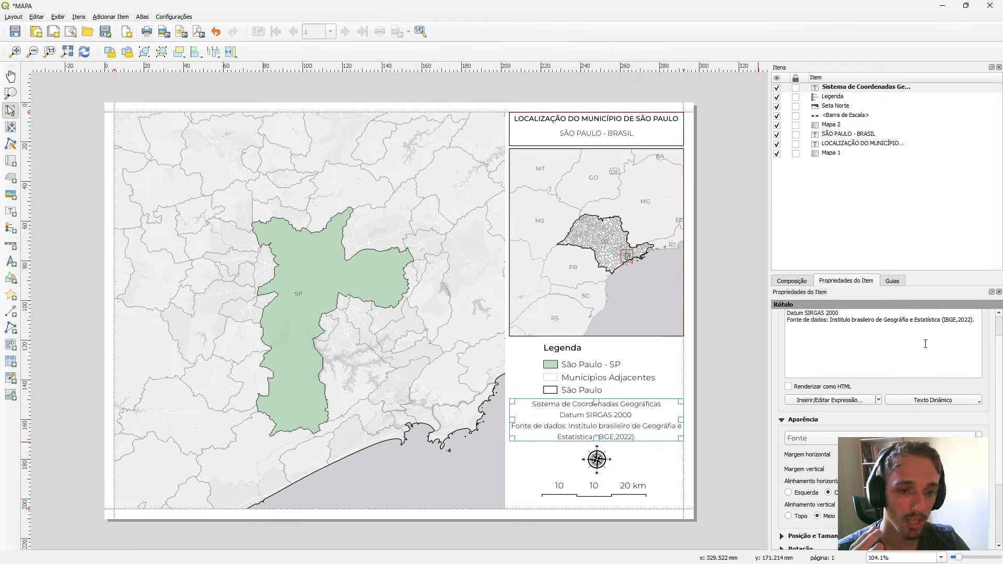
scroll(834, 442, down, 2)
scroll(834, 441, up, 1)
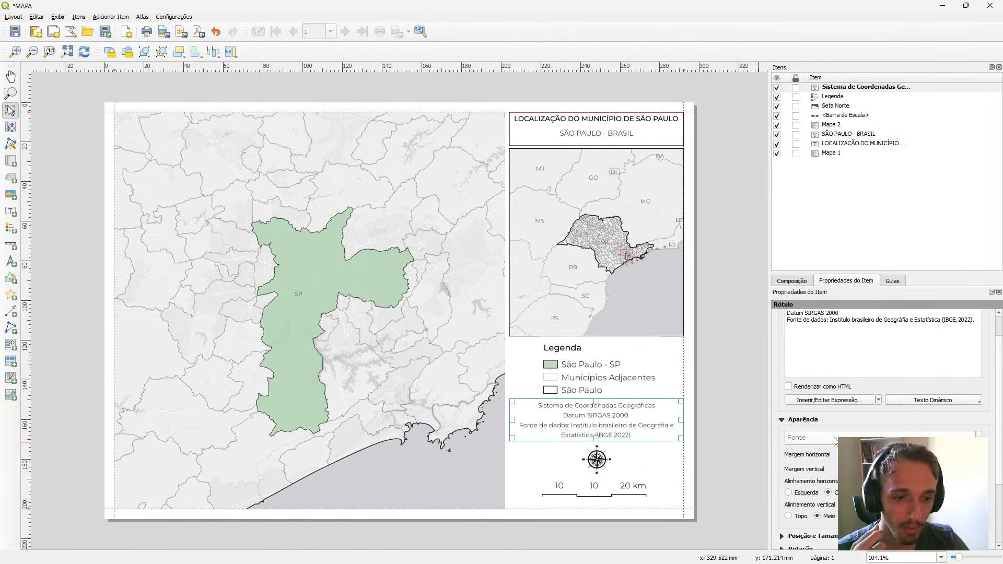
Enable a frame around the coordinate-system and data-source label and deselect it.
scroll(834, 441, down, 3)
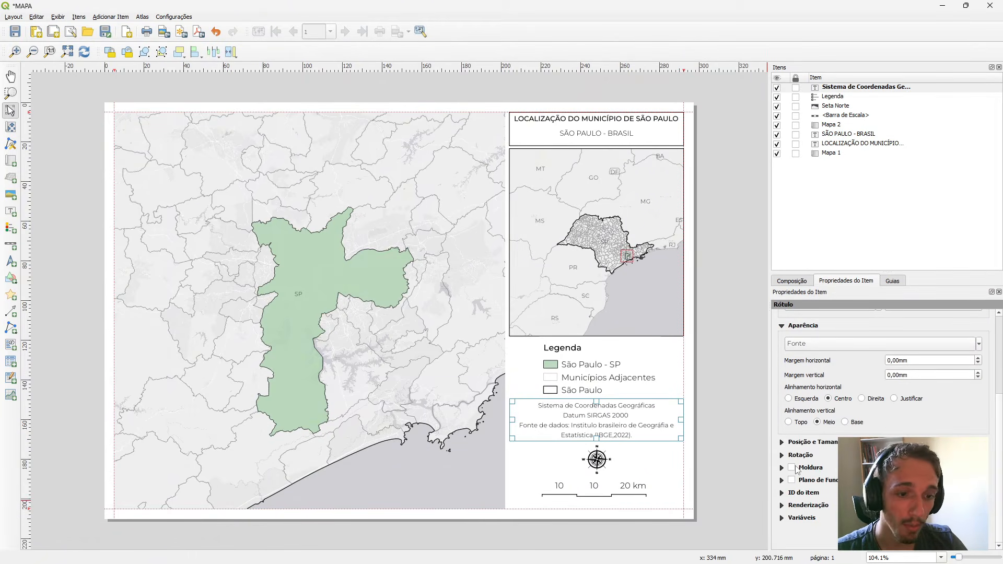
click(792, 468)
click(722, 420)
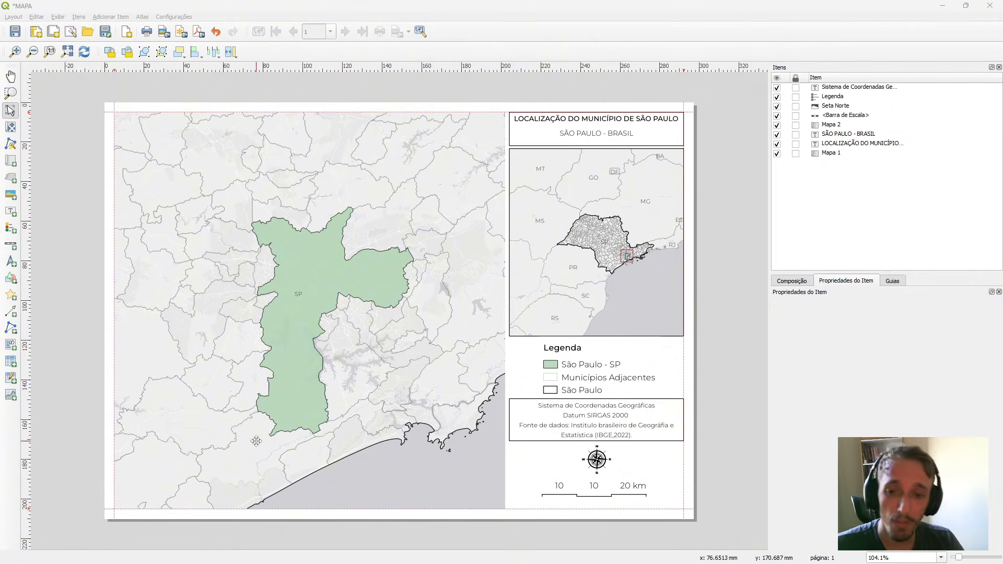
Add a coordinate grid to the main map, Mapa 1, and open the new grid's properties.
click(246, 297)
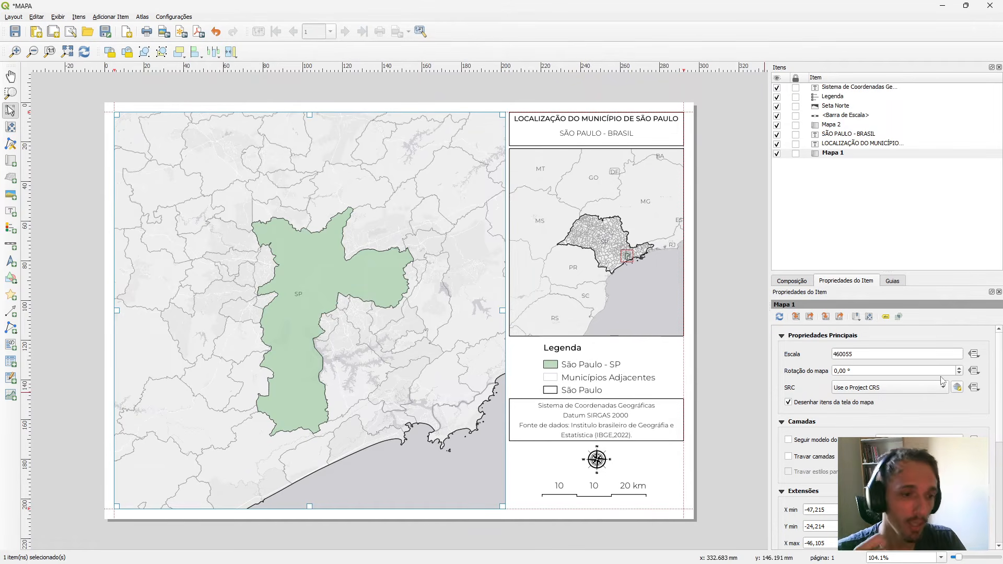
click(737, 373)
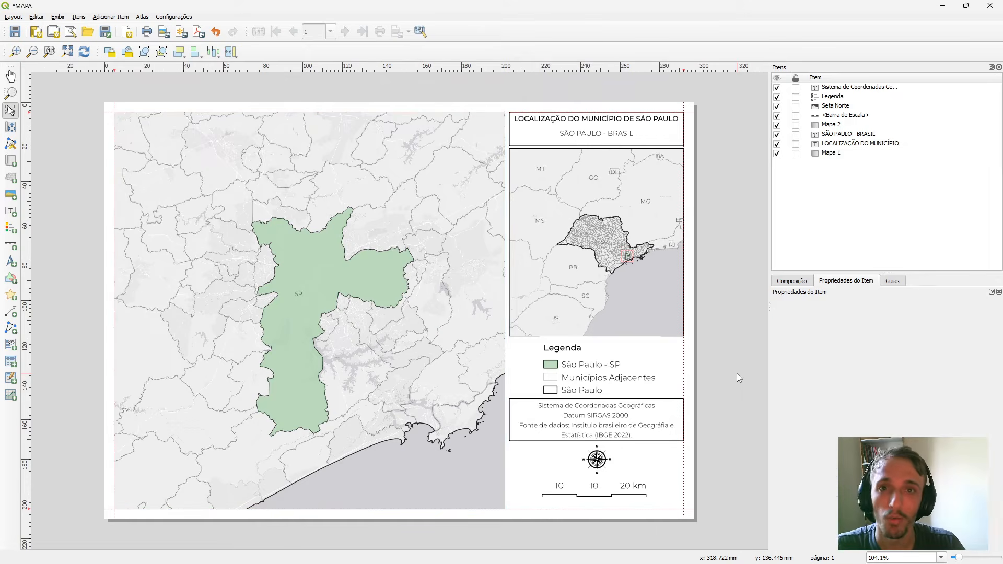
click(372, 266)
right_click(373, 266)
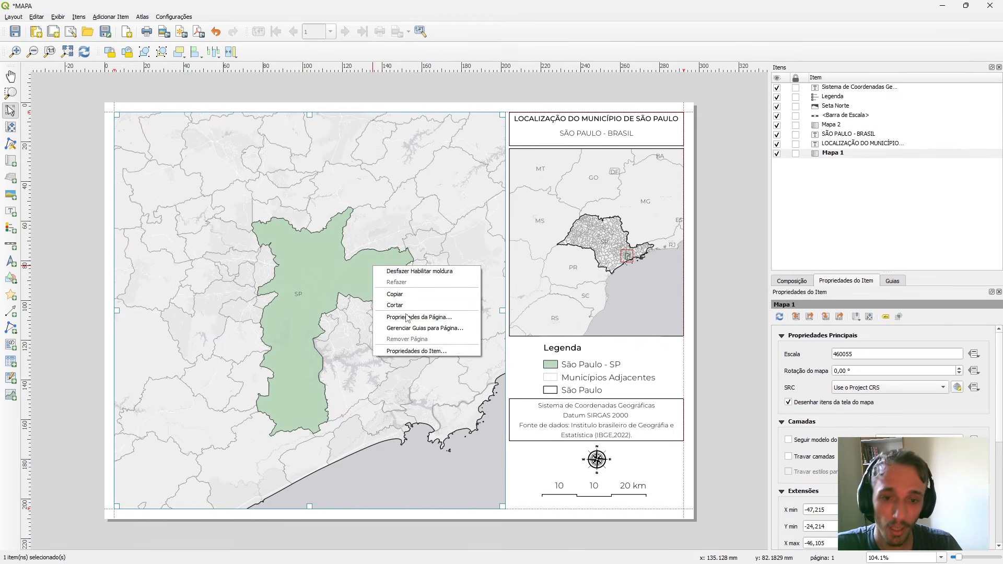
click(416, 351)
scroll(837, 414, down, 1)
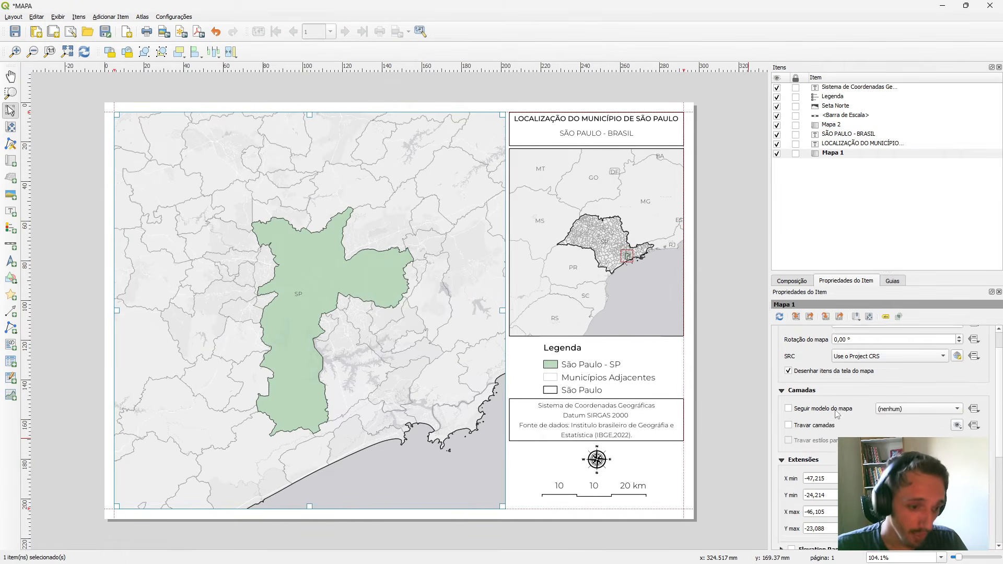
scroll(836, 413, down, 5)
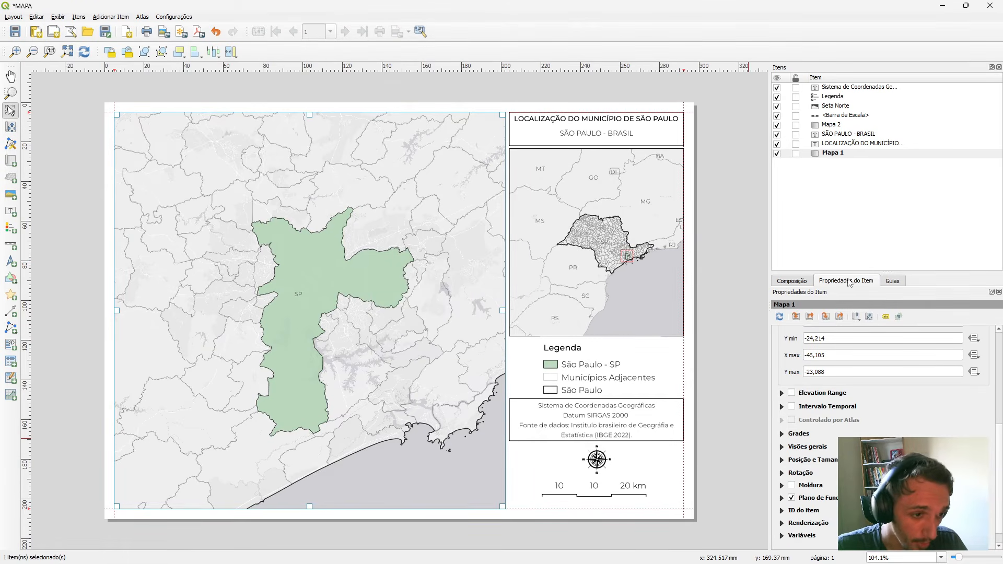
click(782, 434)
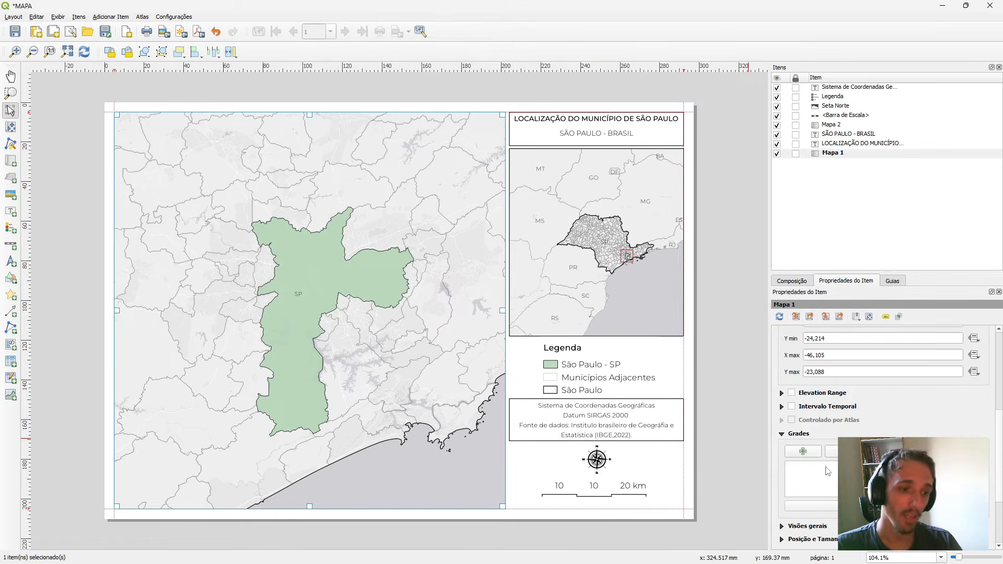
click(806, 455)
click(803, 468)
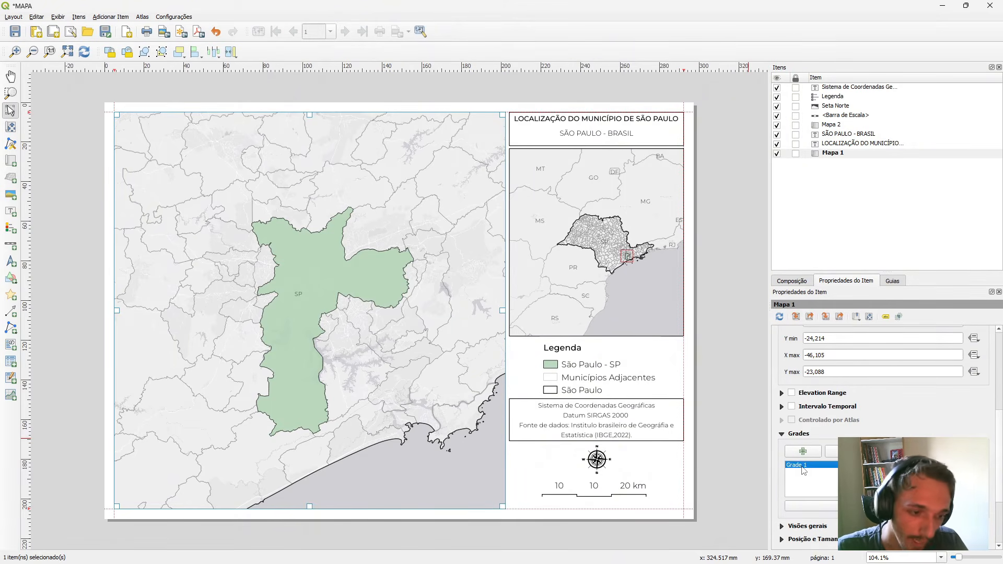
click(867, 506)
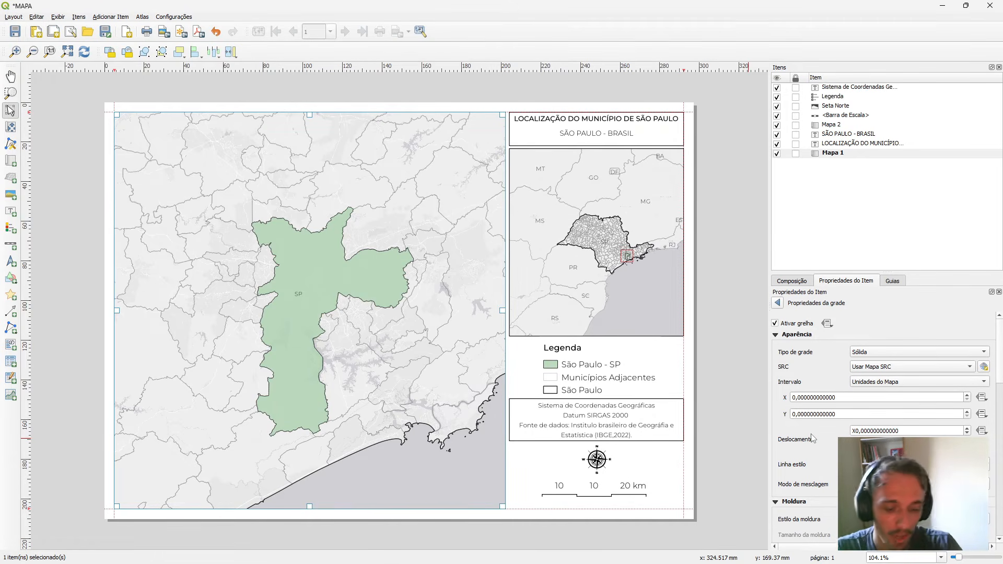
Try an X interval of 0,1 map units for the main map's grid.
click(799, 397)
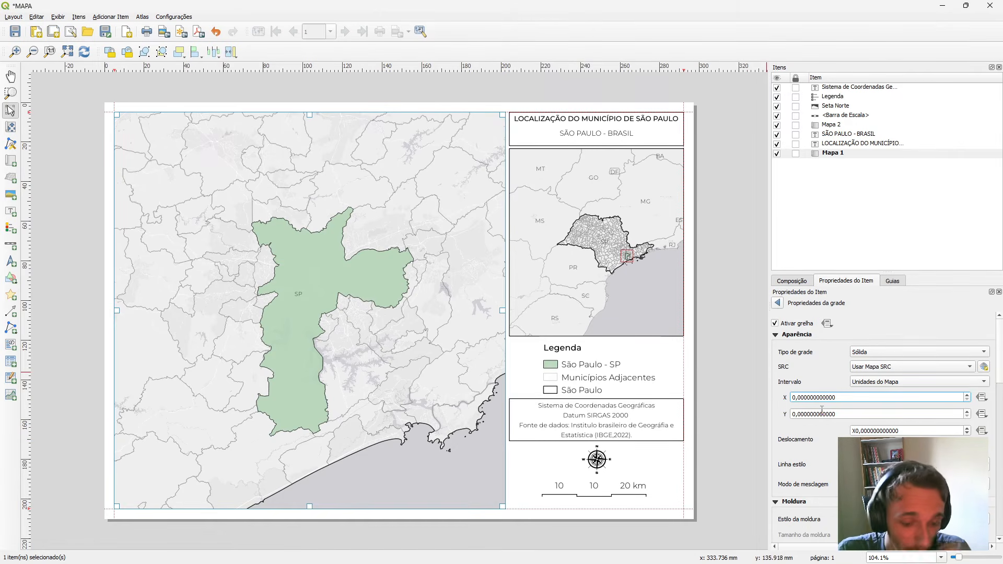
text(1)
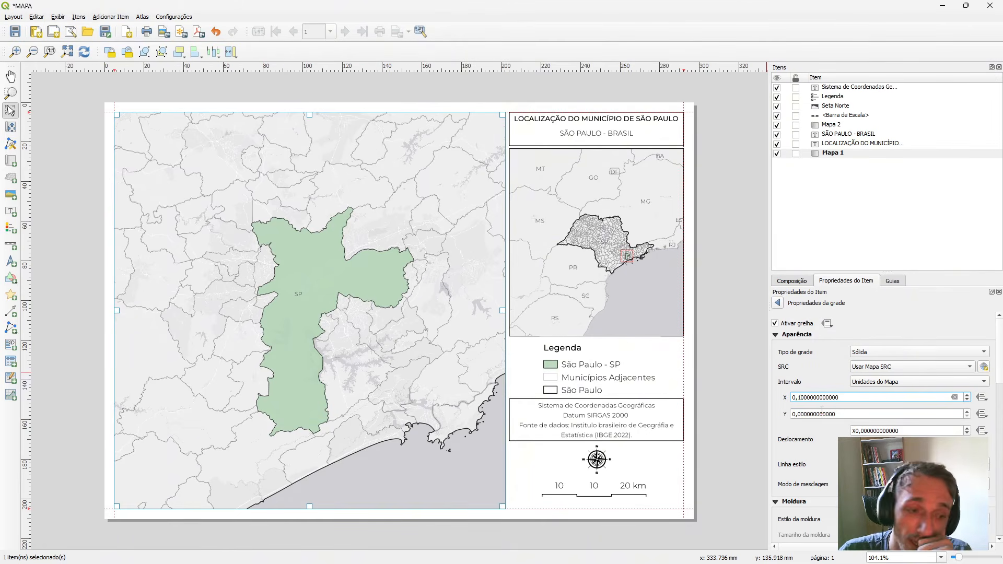
key(Return)
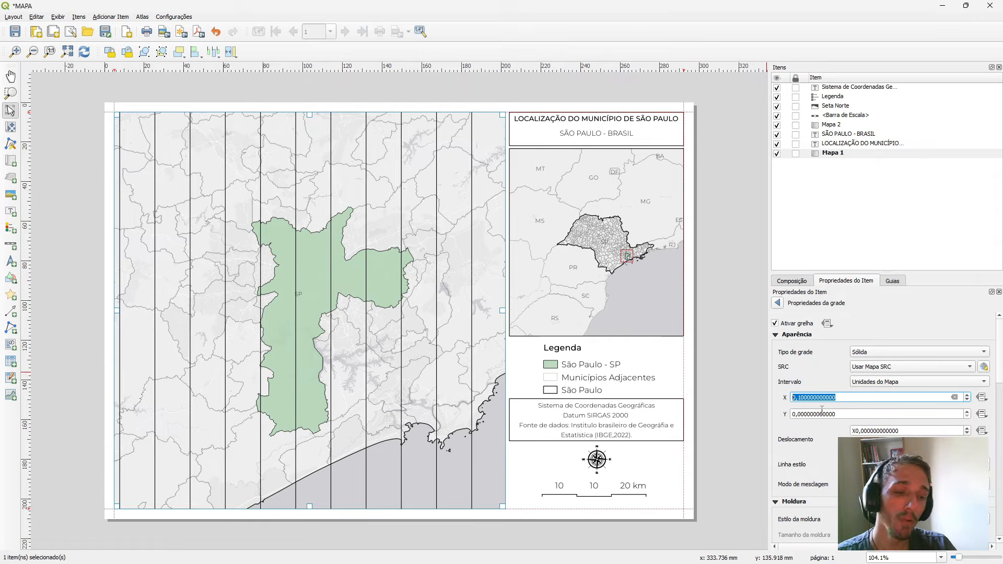
Set the main map grid's X interval to 0,51 map units.
click(803, 397)
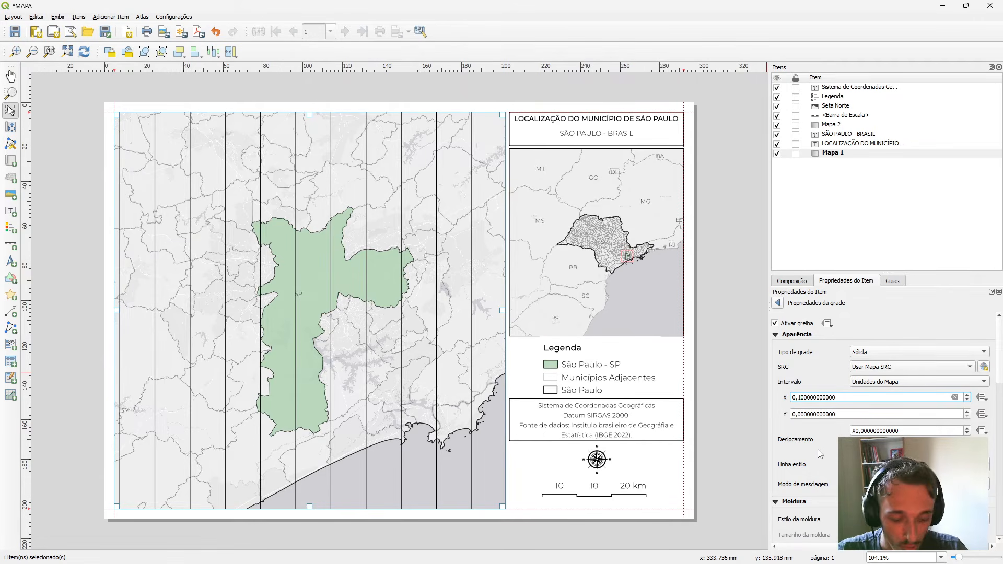
key(BackSpace)
text(5)
key(Return)
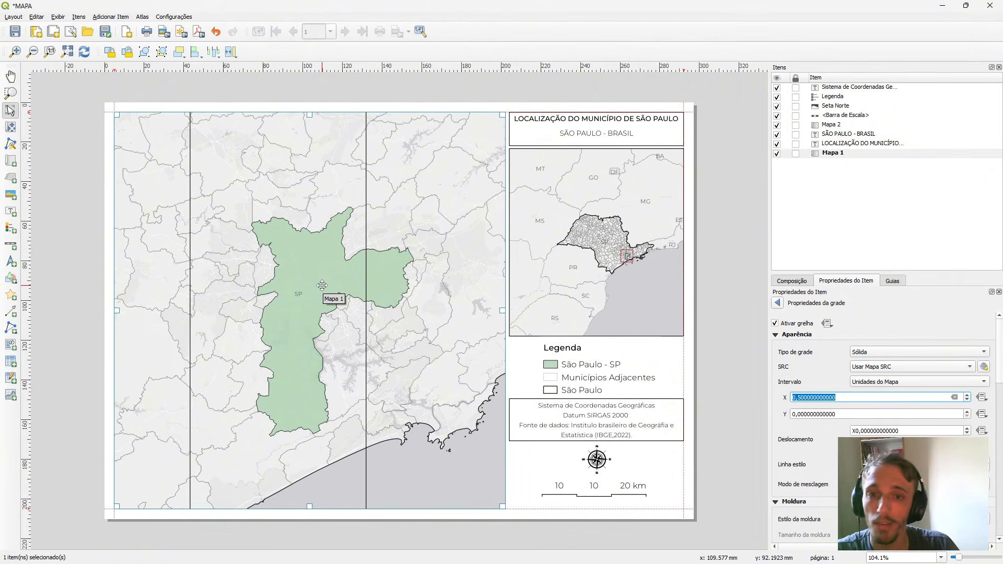
click(811, 413)
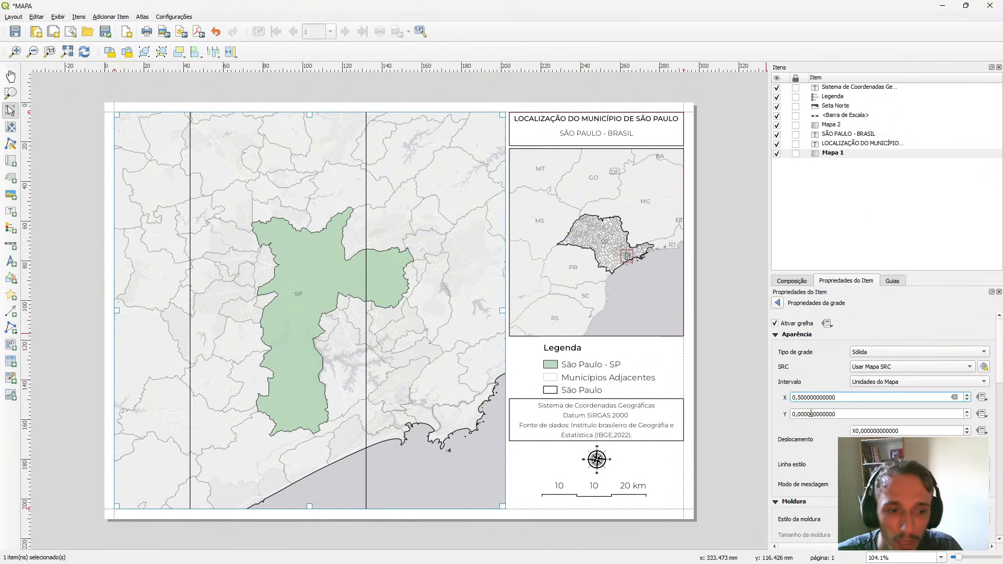
key(Up)
key(ctrl+c)
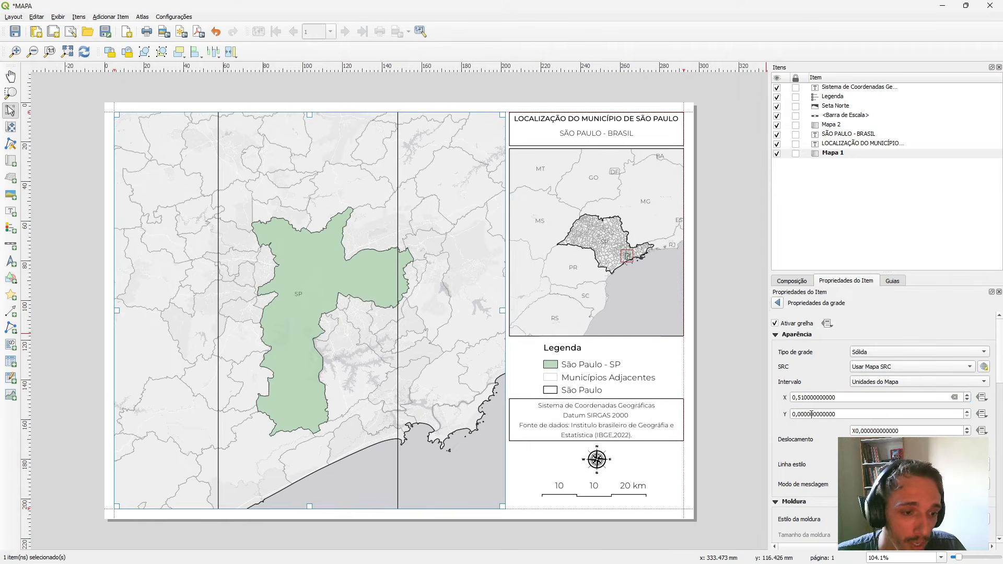
Set the main map grid's Y interval to 0,52 map units.
double_click(812, 414)
key(ctrl+v)
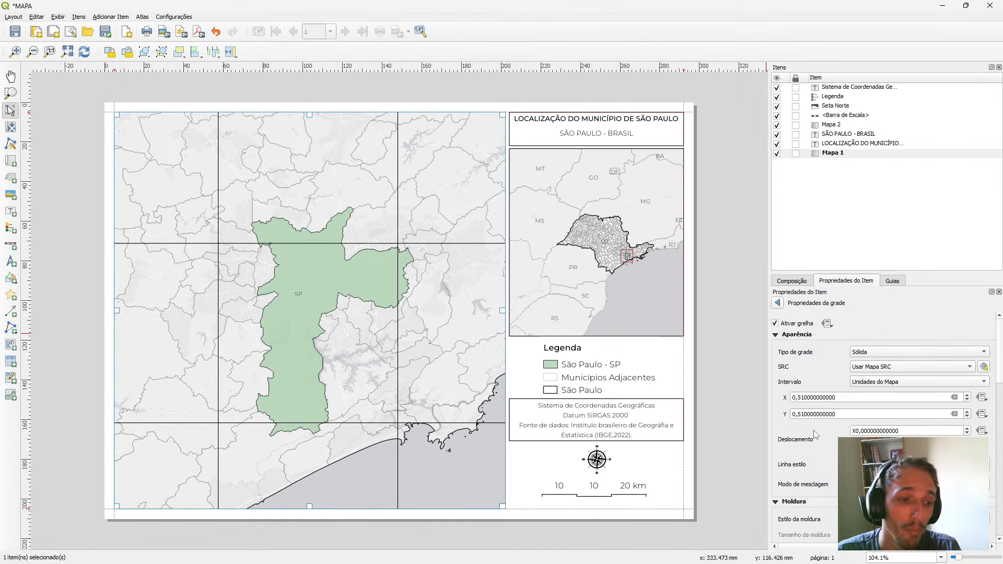
scroll(805, 411, down, 2)
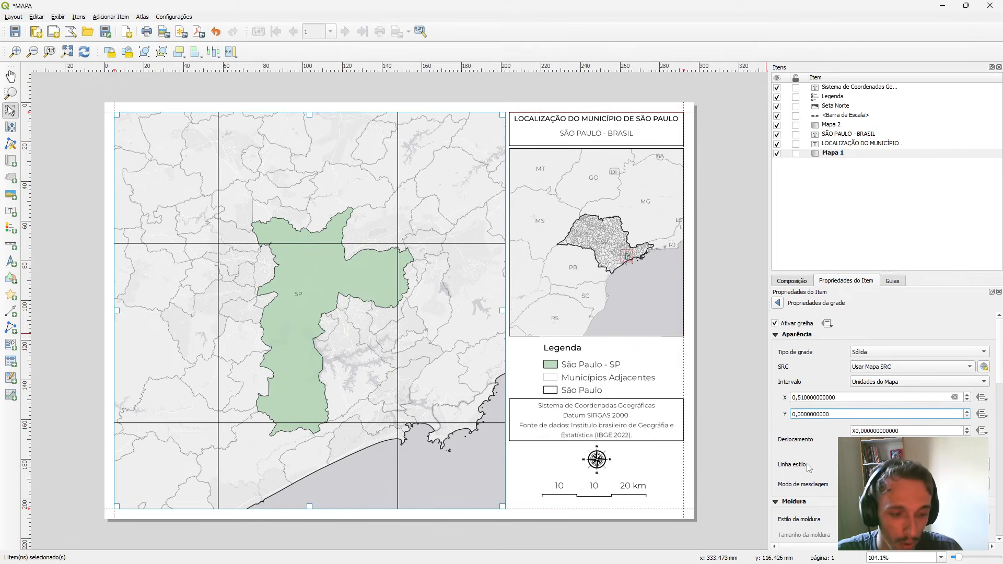
key(Up)
key(Up)
key(Up)
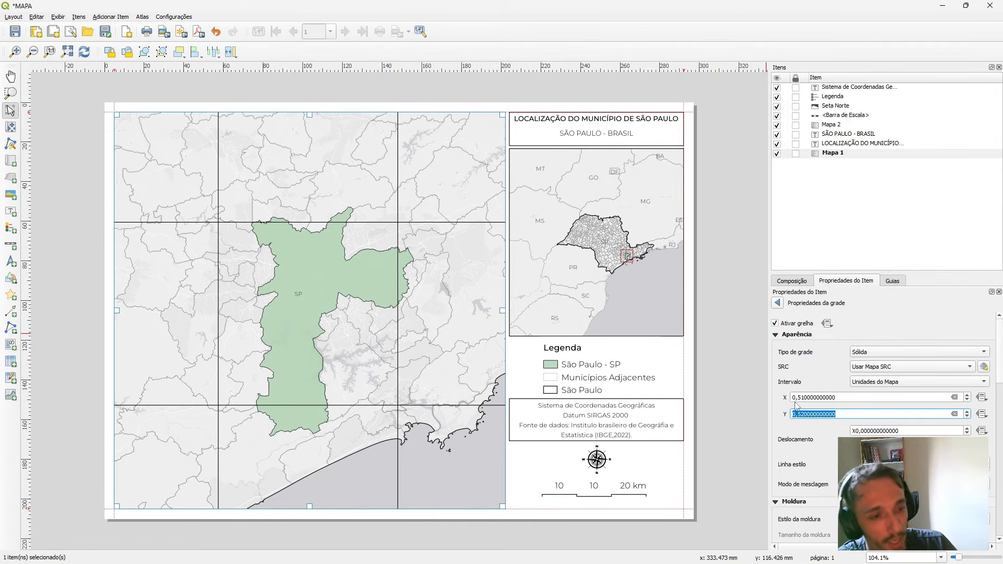
click(789, 464)
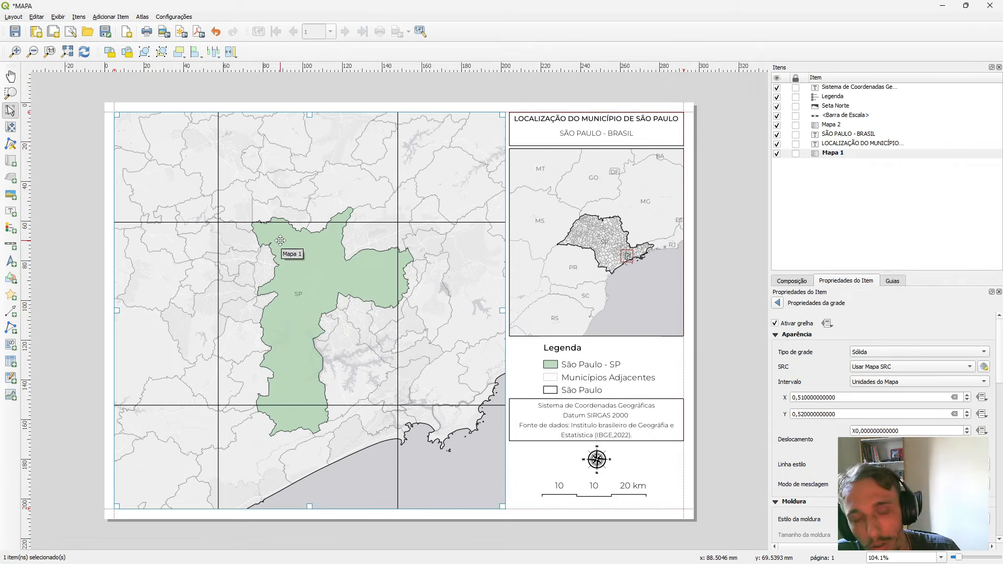
Change the grid type to Apenas molduras e anotações and the grid's frame style to Linhas interiores.
click(879, 353)
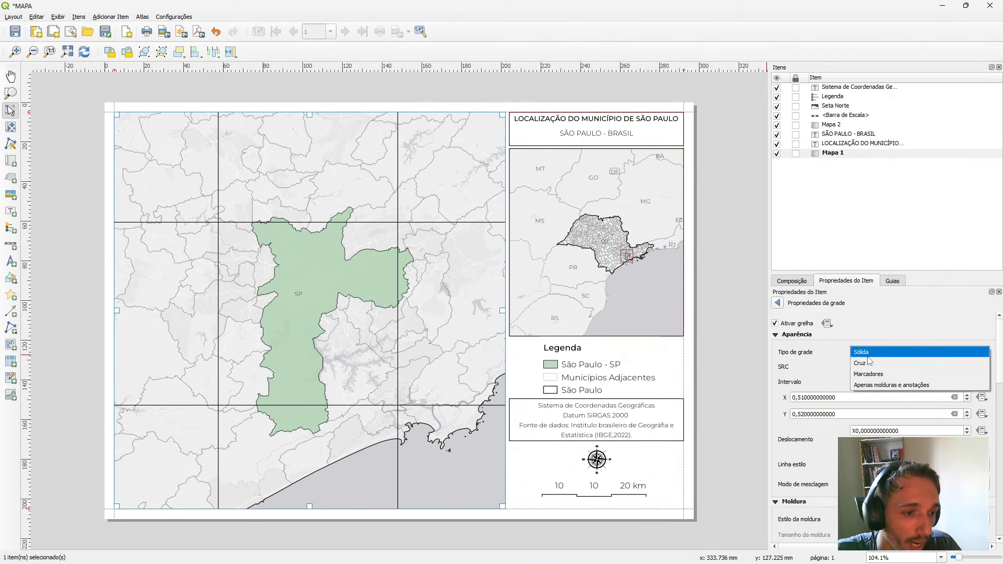
click(877, 364)
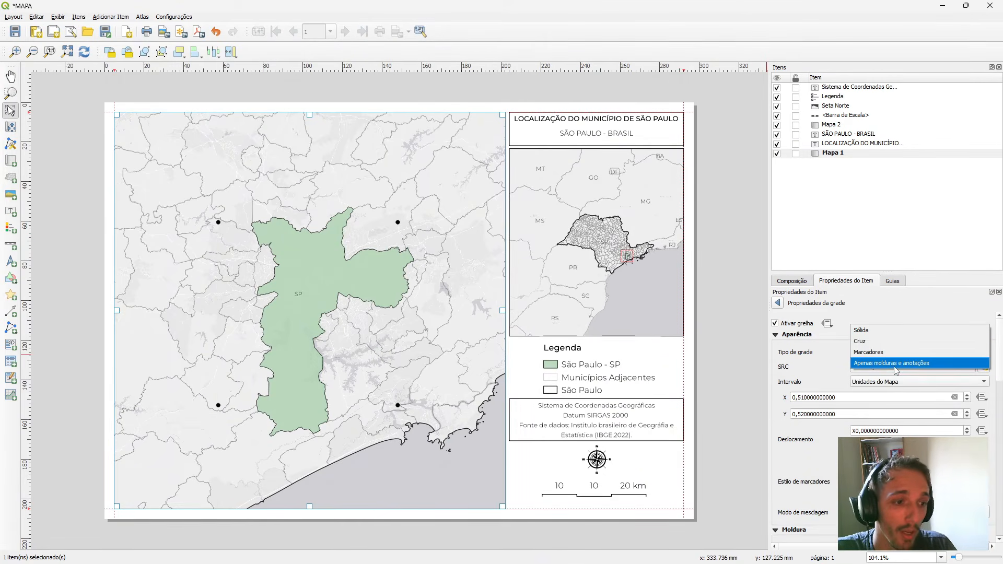
click(894, 366)
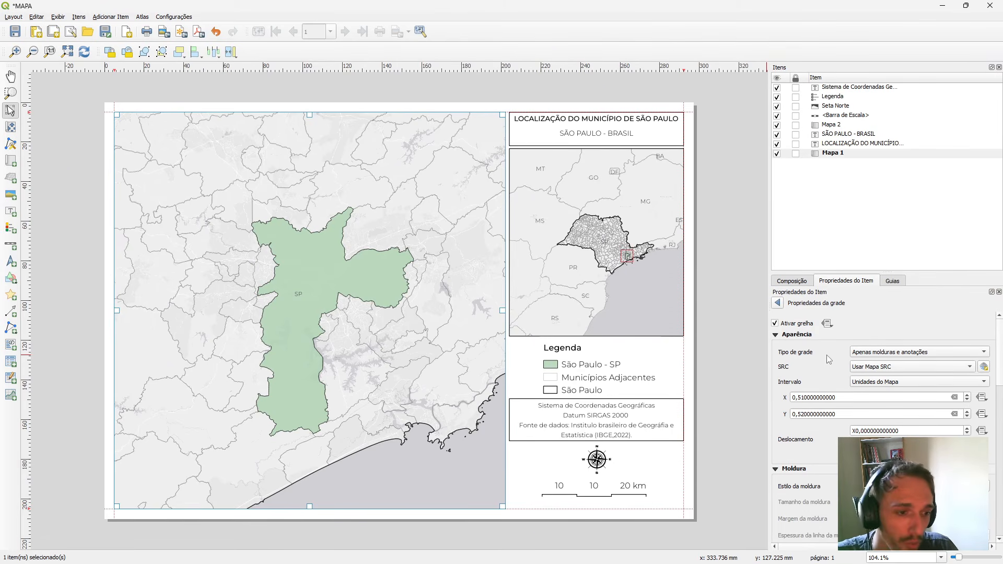
scroll(834, 457, down, 1)
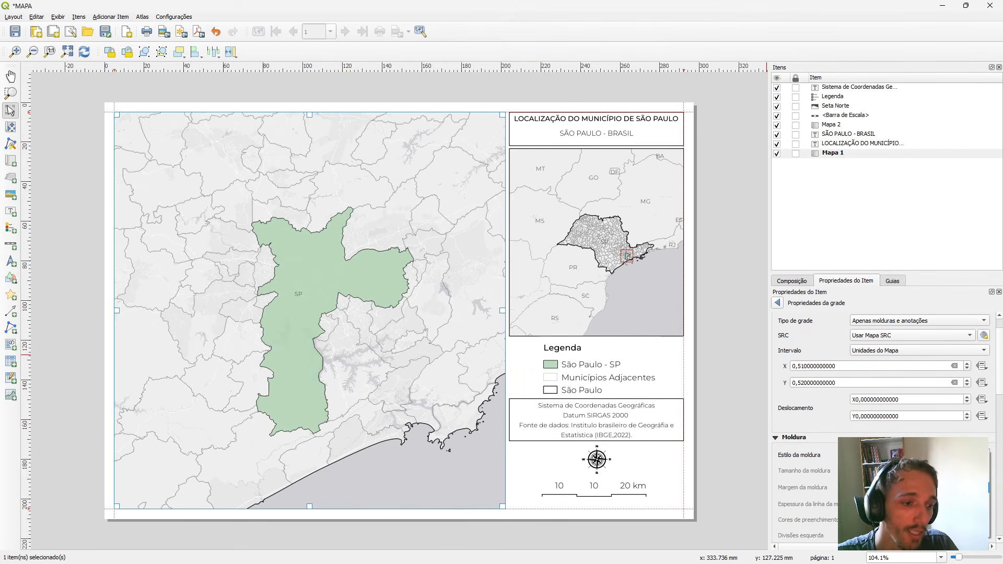
click(909, 488)
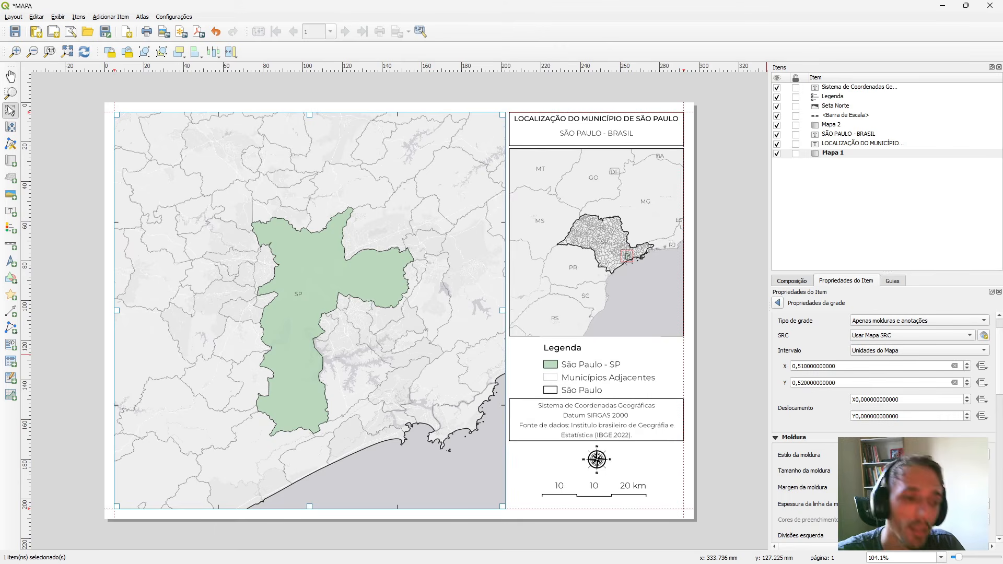
Try a grid frame style with tick lines outside the map, check it up close, and return to Linhas interiores.
click(930, 455)
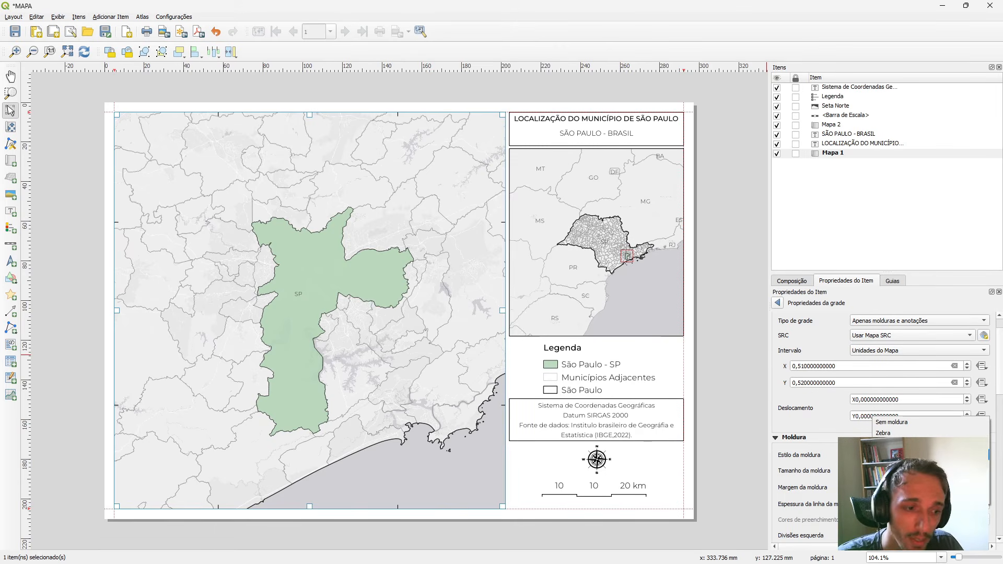
click(930, 466)
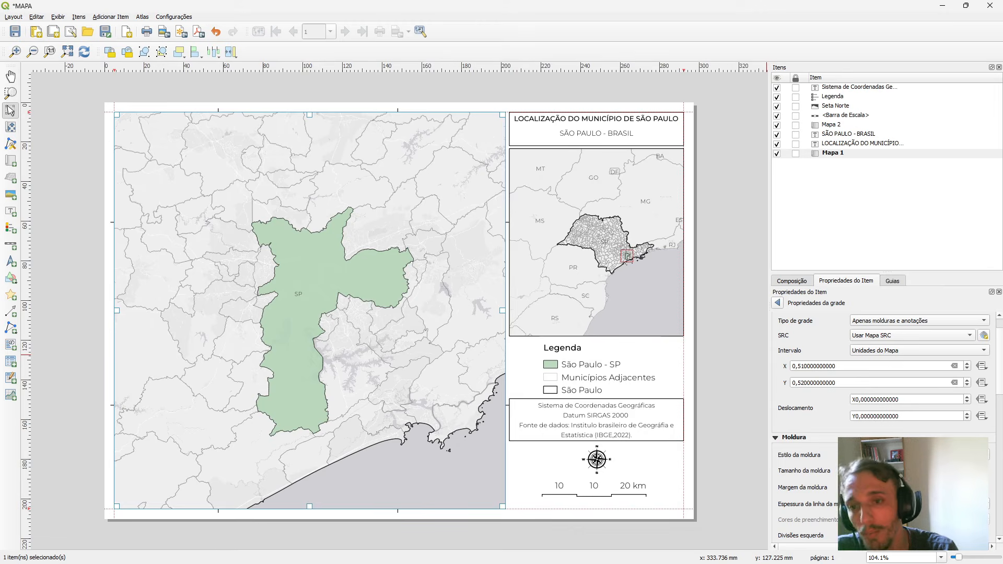
scroll(113, 107, up, 3)
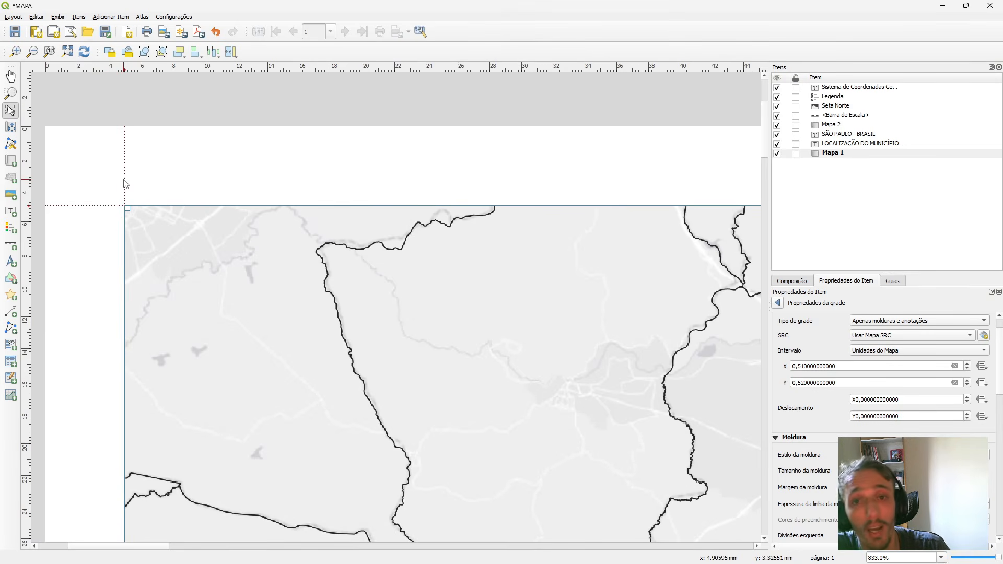
scroll(121, 183, down, 3)
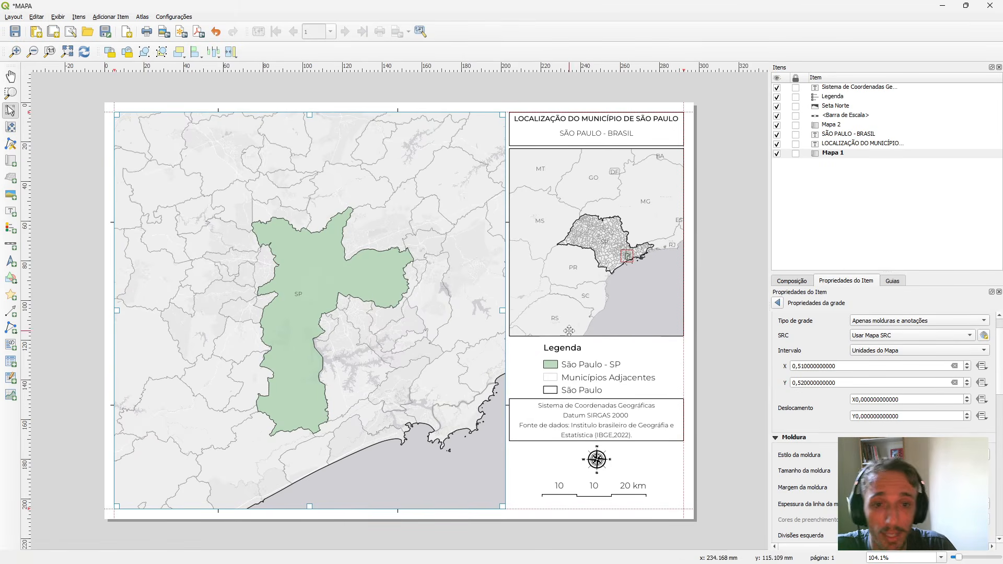
click(930, 455)
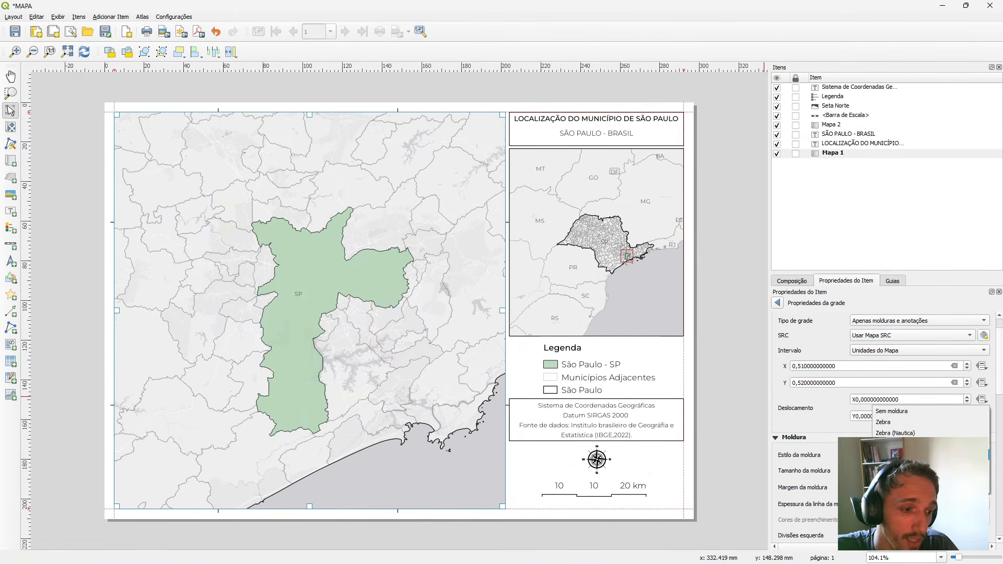
click(930, 444)
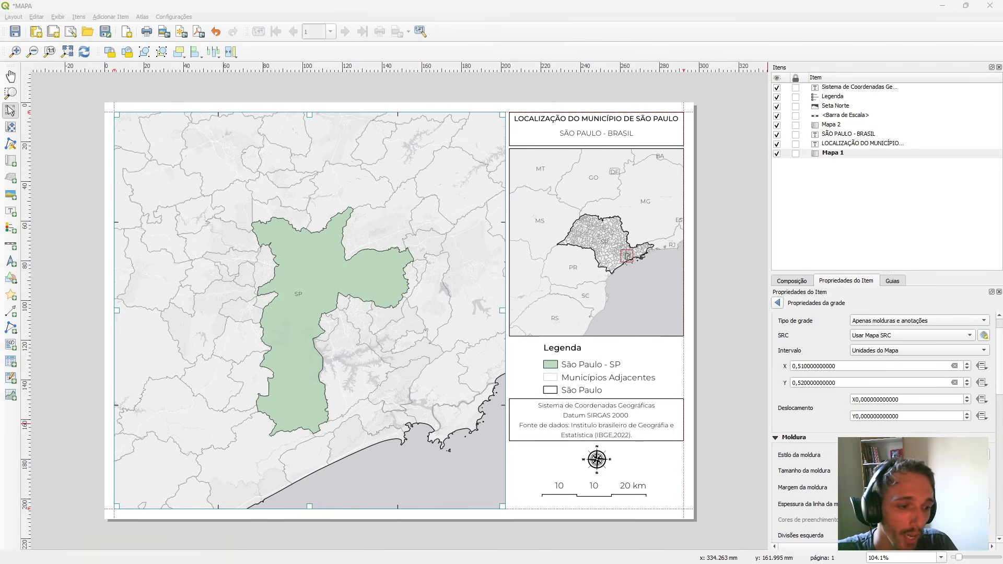
Enable Desenhar coordenadas so the main map's grid shows coordinate labels.
key(alt+Tab)
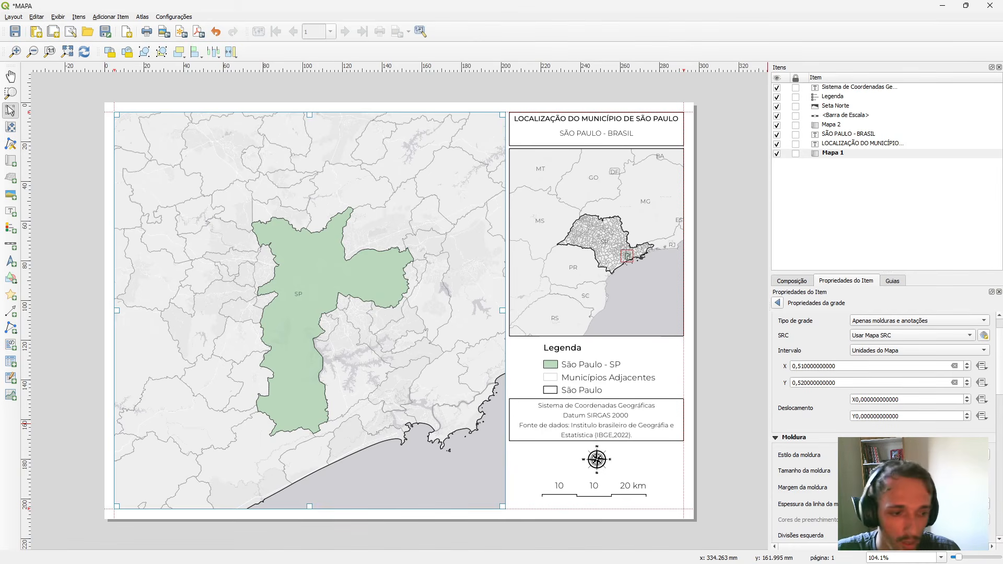
scroll(882, 417, down, 2)
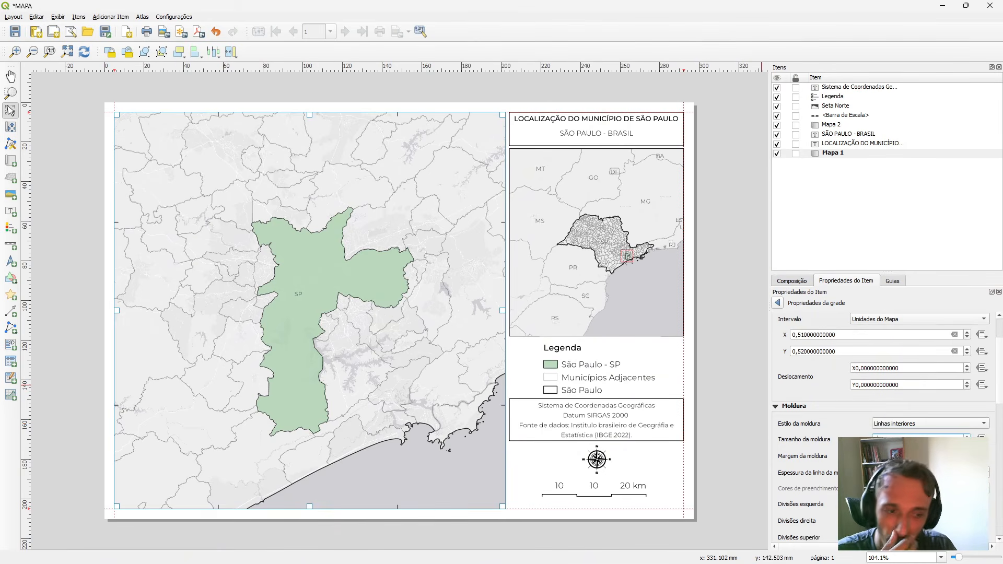
scroll(883, 418, down, 5)
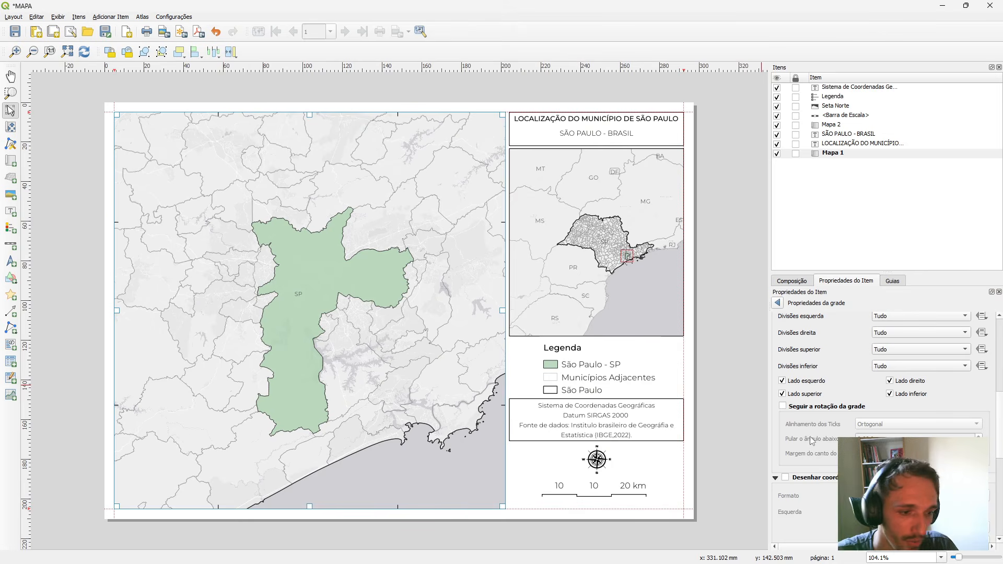
scroll(804, 443, down, 2)
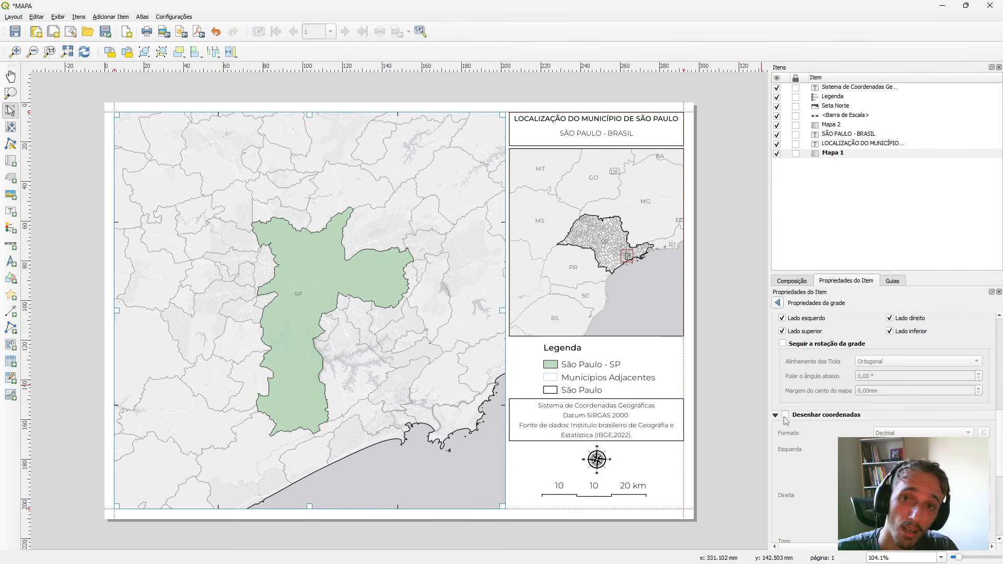
click(786, 416)
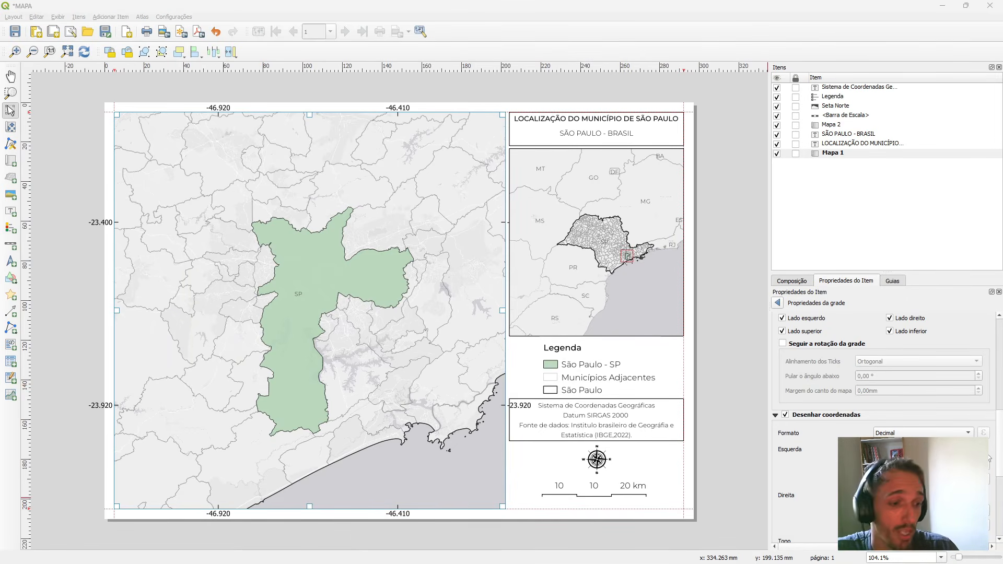
Try the Grau, Minuto, Segundo format for the grid coordinates and return the format to Decimal.
click(948, 434)
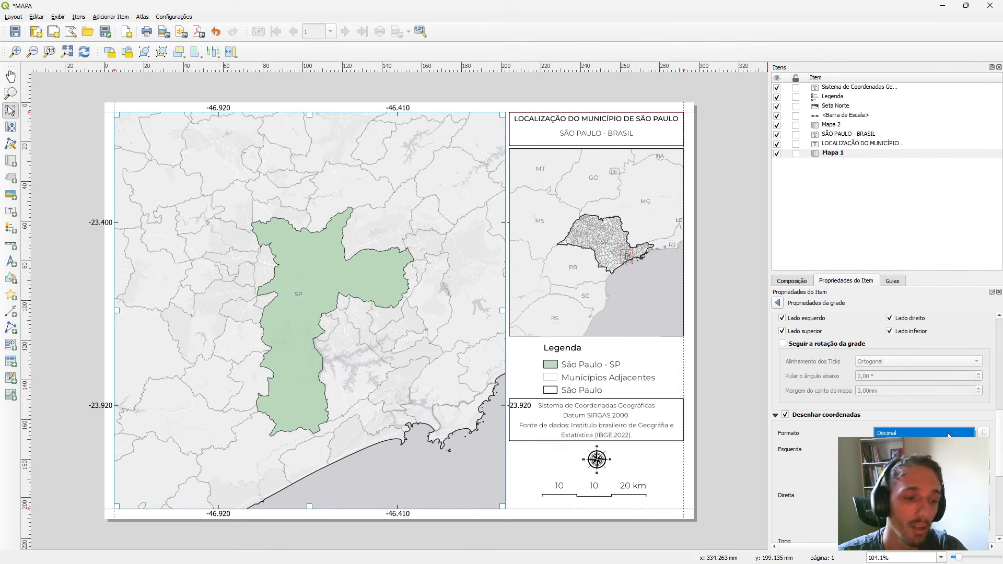
click(910, 489)
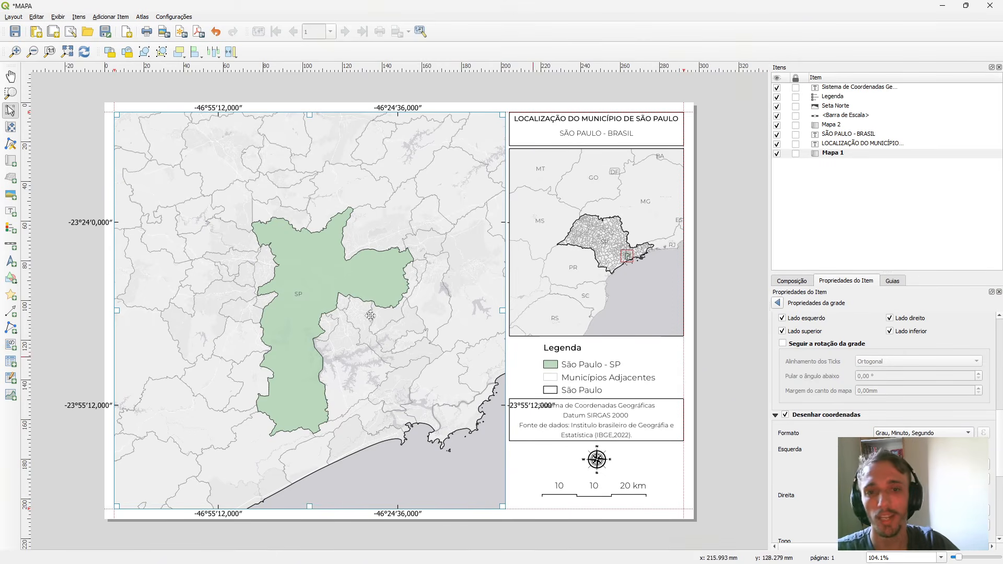
click(925, 433)
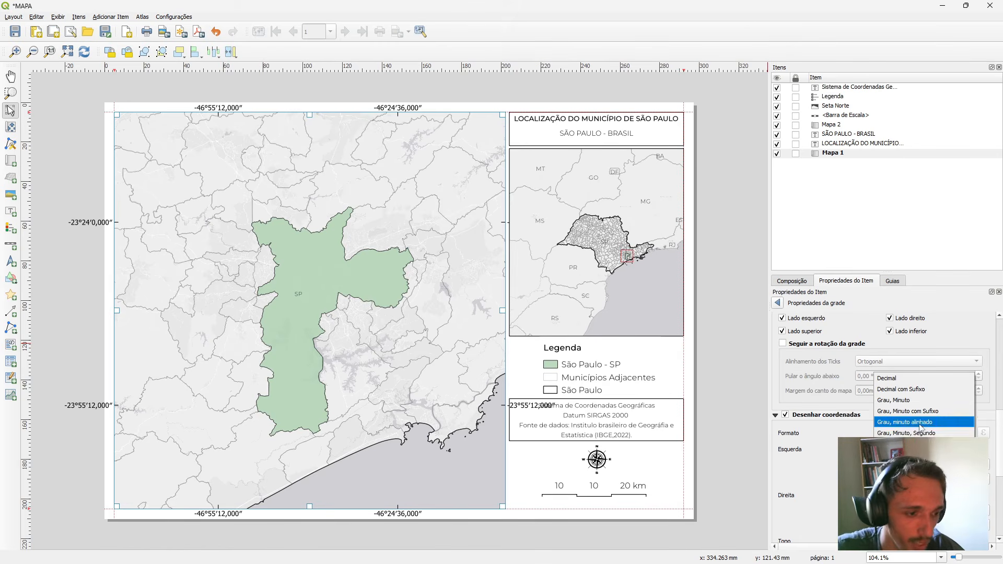
click(946, 435)
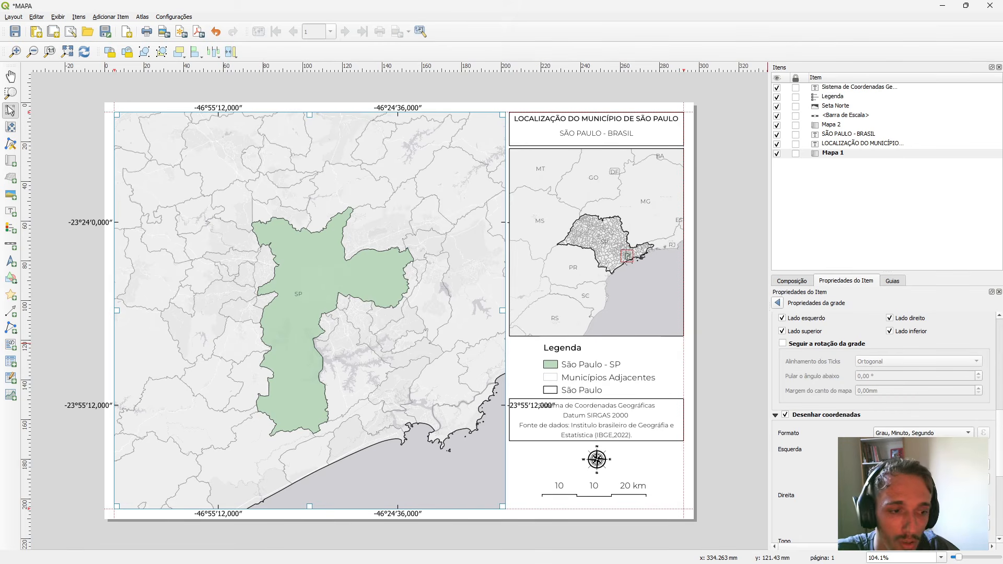
click(935, 433)
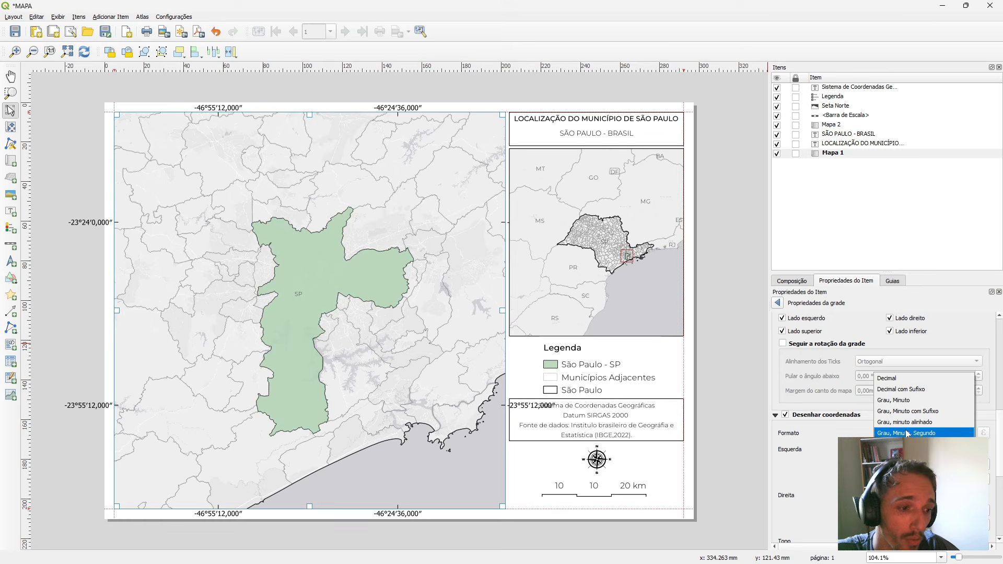
click(895, 376)
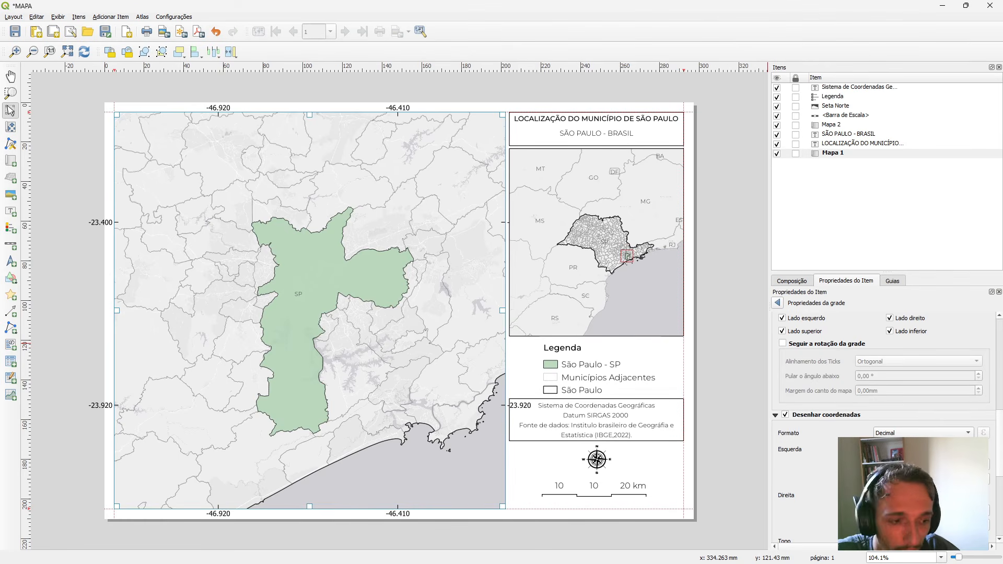
Place the left-side grid coordinates Dentro do Quadro with the Vertical Ascendente orientation.
scroll(897, 399, down, 1)
scroll(897, 399, down, 1)
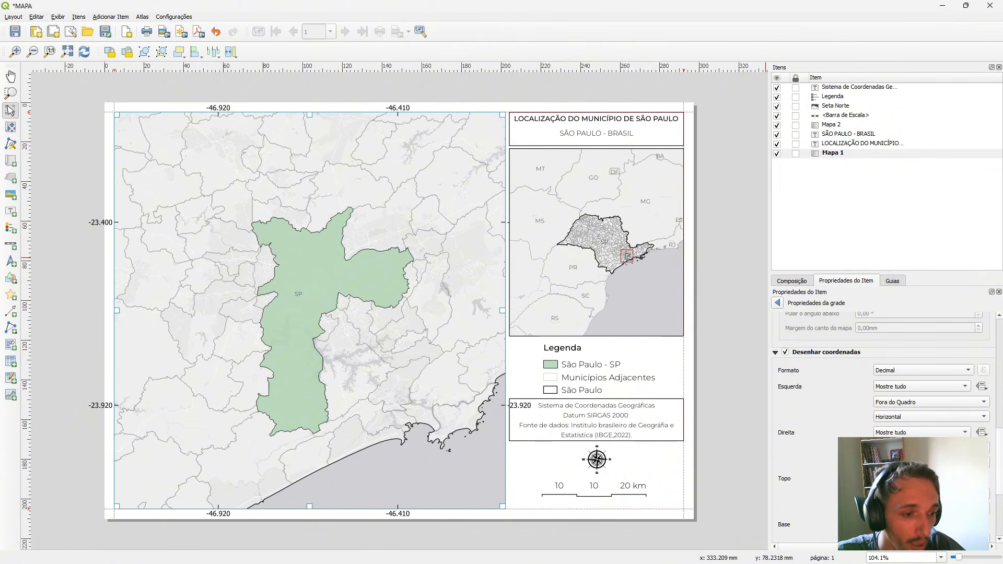
click(903, 403)
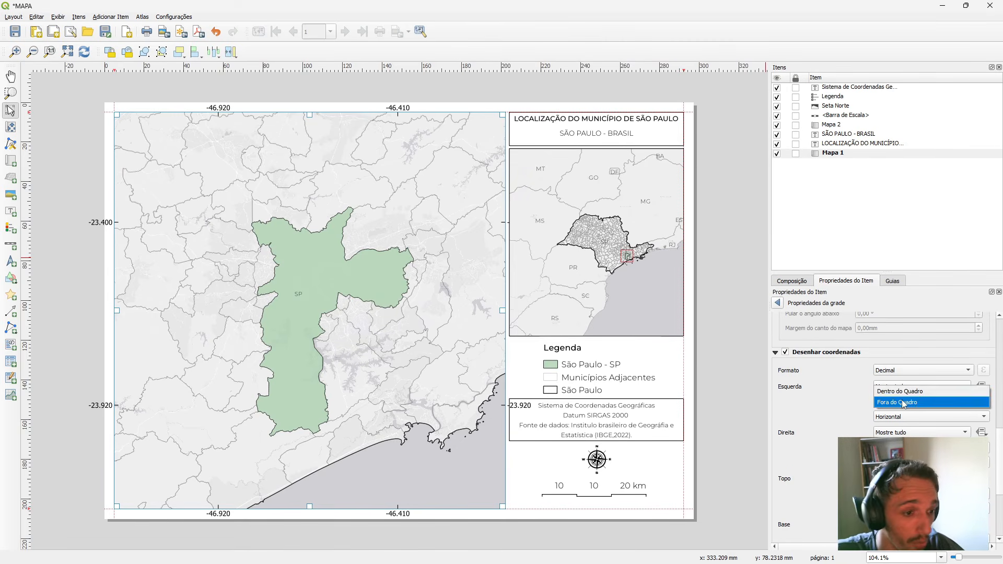
click(901, 392)
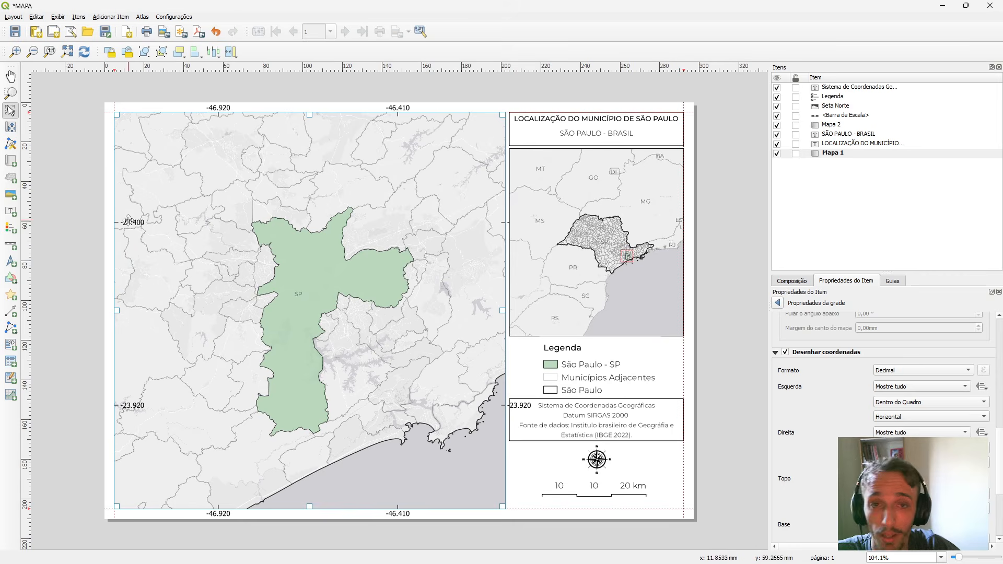
click(905, 417)
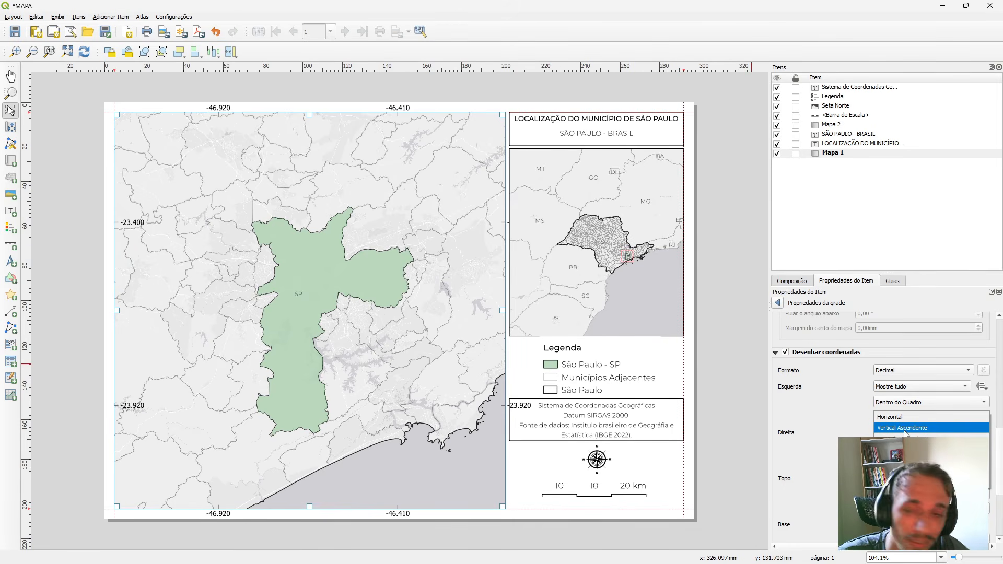
click(904, 428)
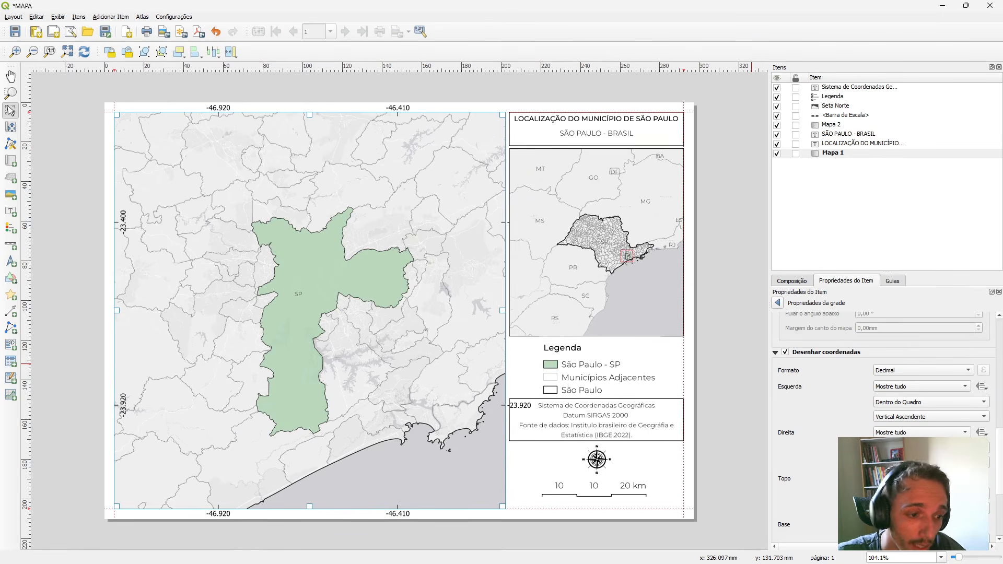
Place the right-side grid coordinates Dentro do Quadro with the Vertical Ascendente orientation.
click(920, 432)
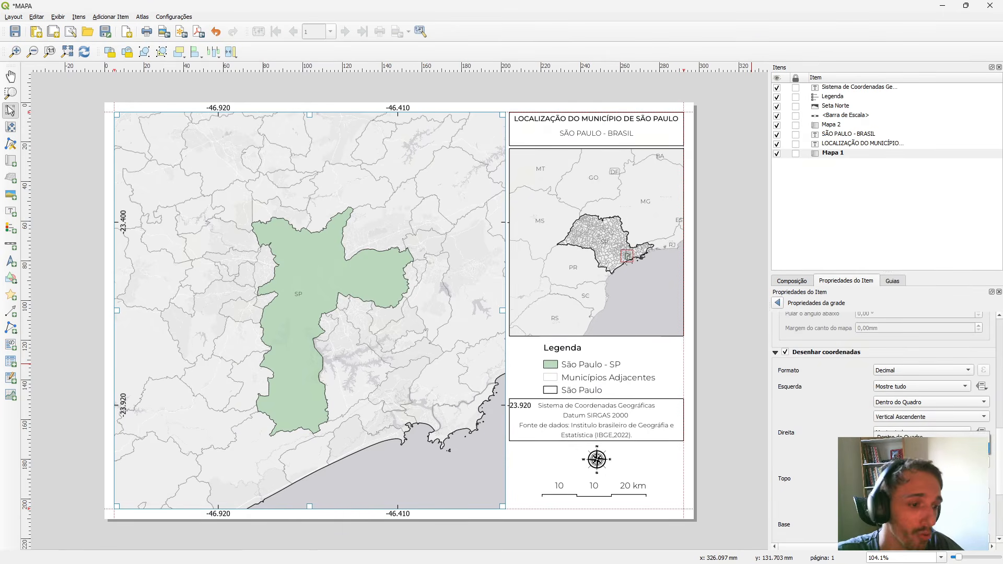
click(903, 437)
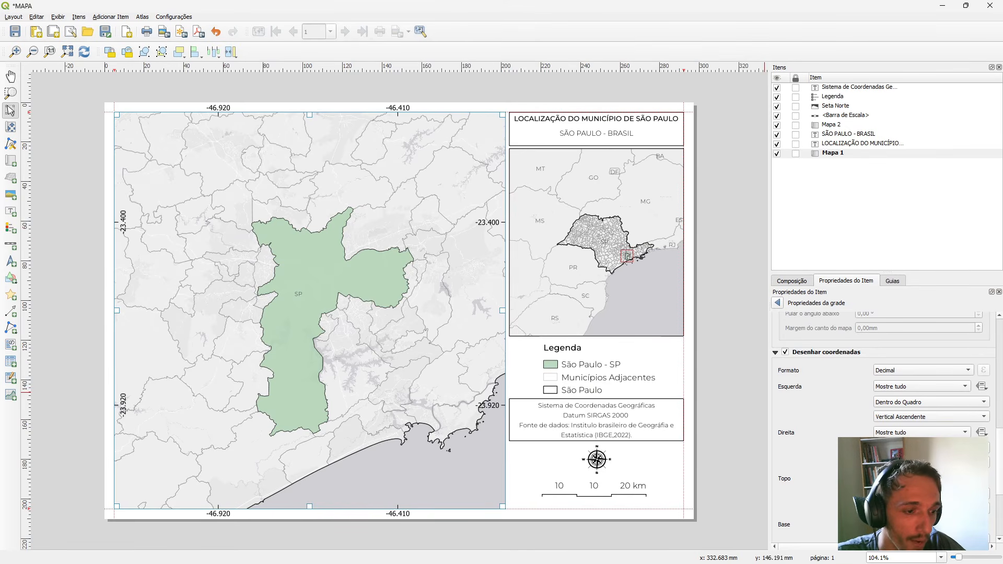
click(909, 473)
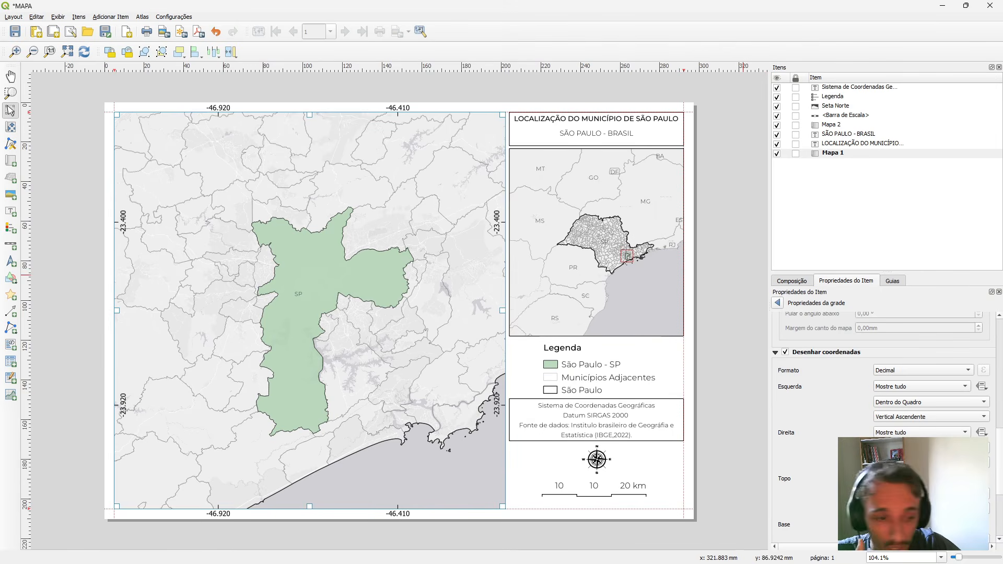
Place the grid's top and base coordinates Dentro do Quadro.
scroll(888, 470, down, 1)
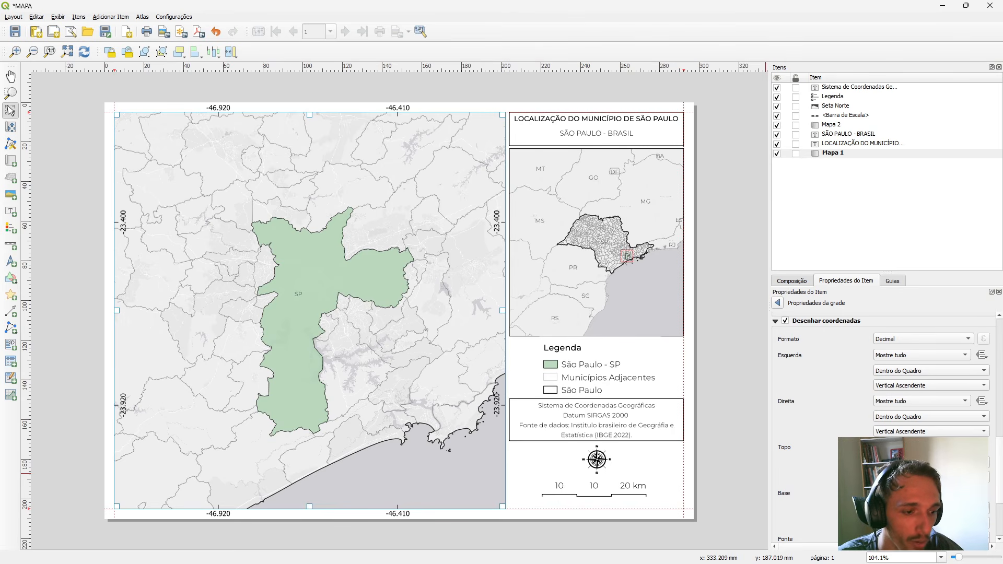
click(909, 509)
click(903, 452)
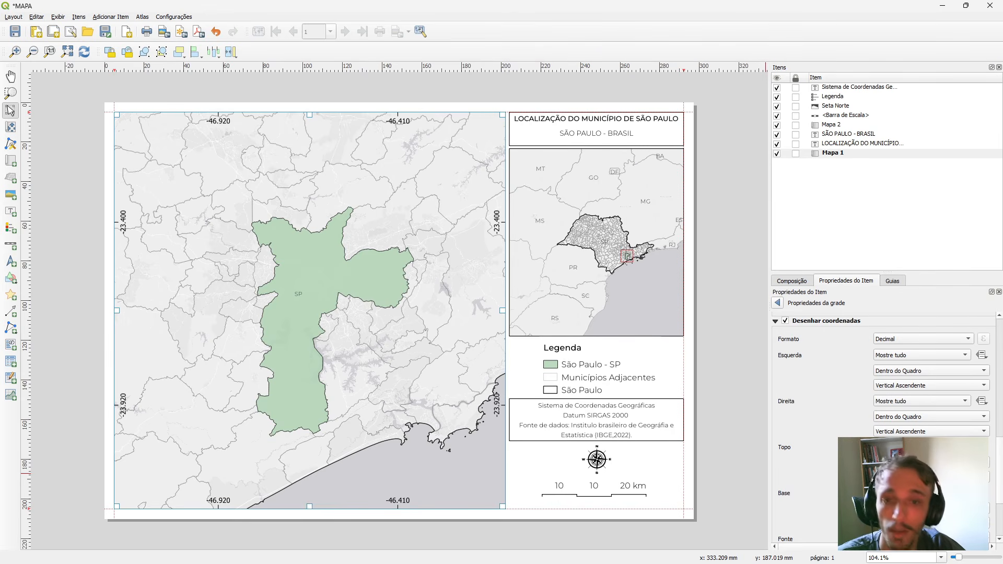
Set the grid coordinates' font to Montserrat Light and their precision to two decimal places.
scroll(883, 428, down, 3)
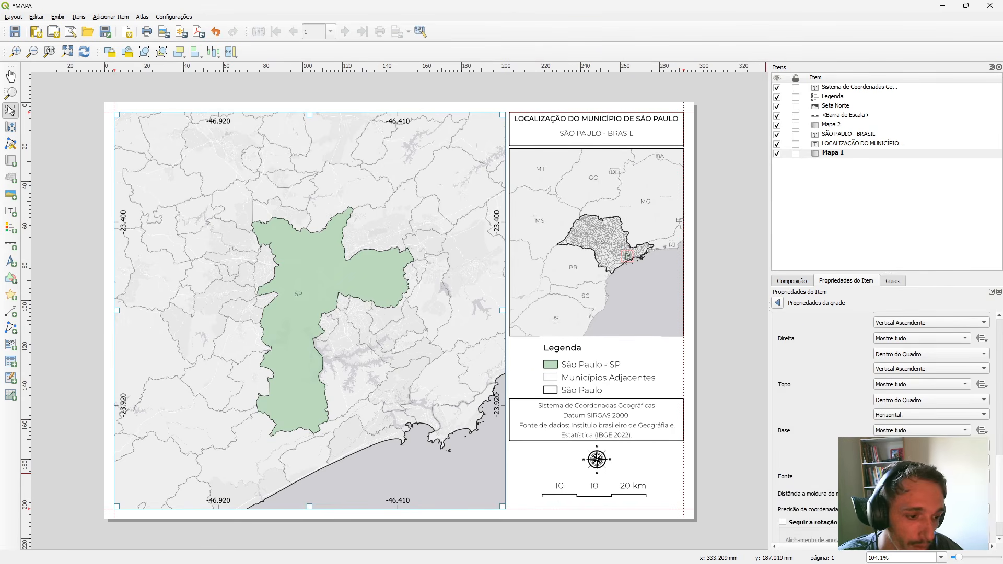
click(992, 484)
mouse_move(917, 231)
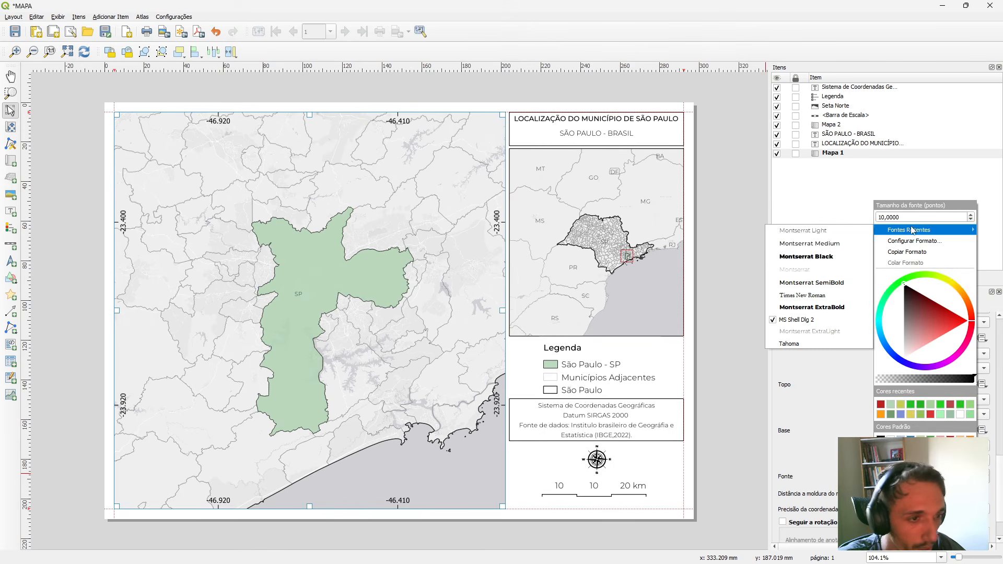
click(833, 234)
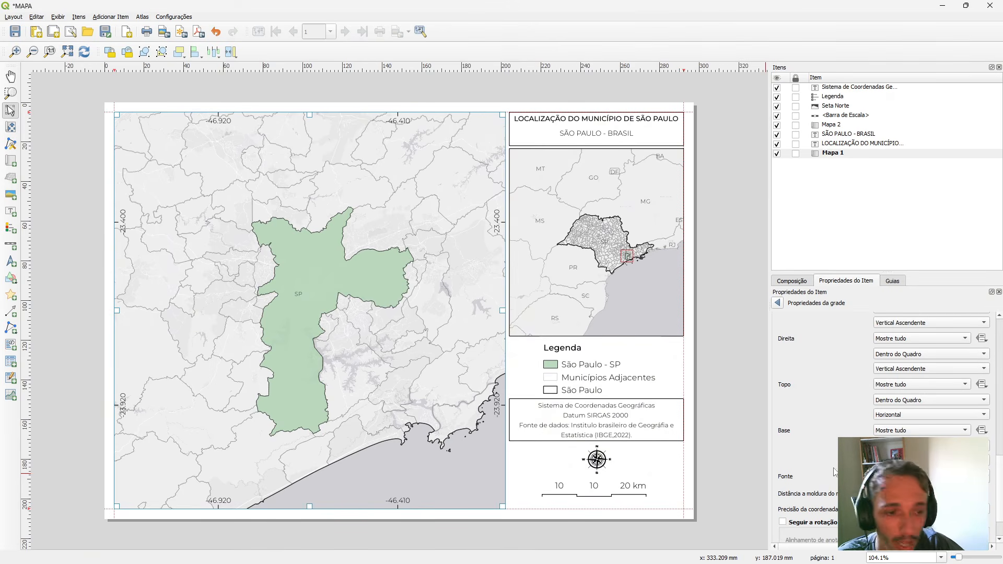
click(984, 511)
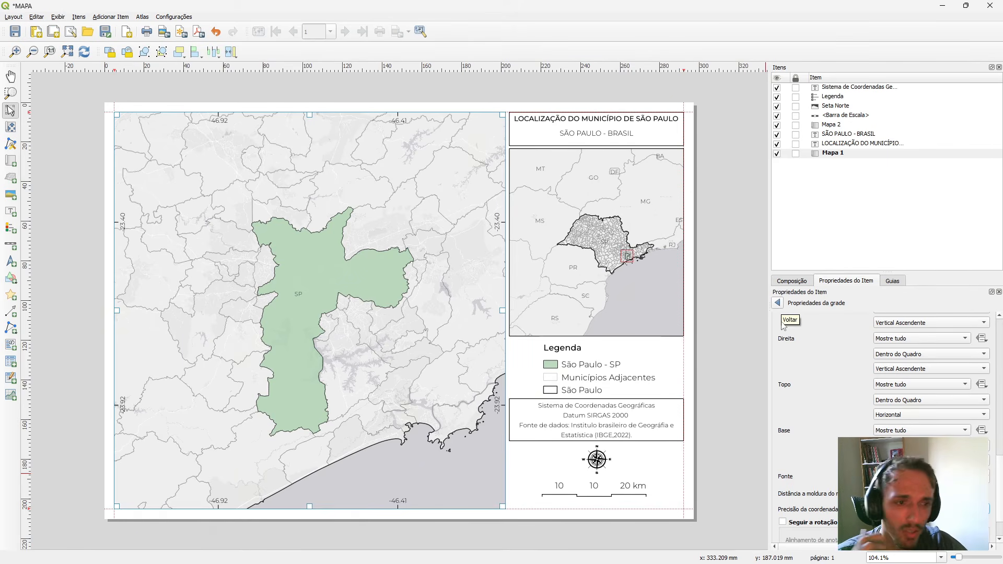
click(778, 304)
scroll(837, 400, up, 5)
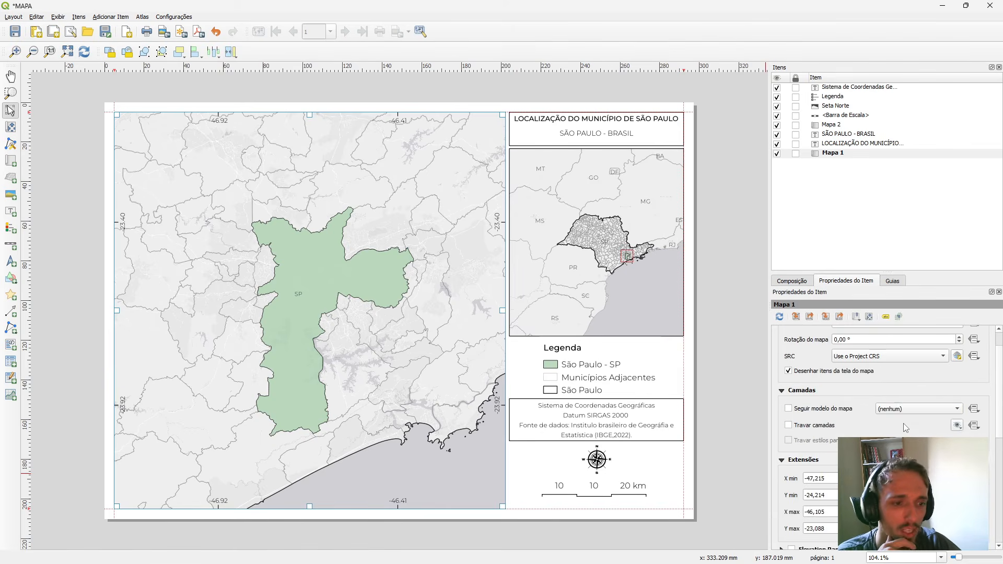
scroll(816, 423, down, 5)
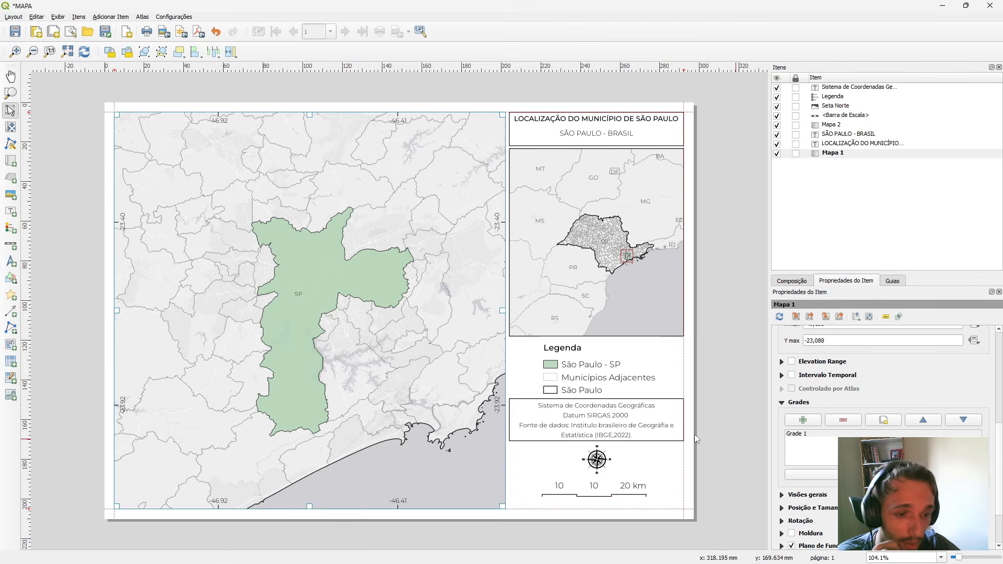
click(755, 355)
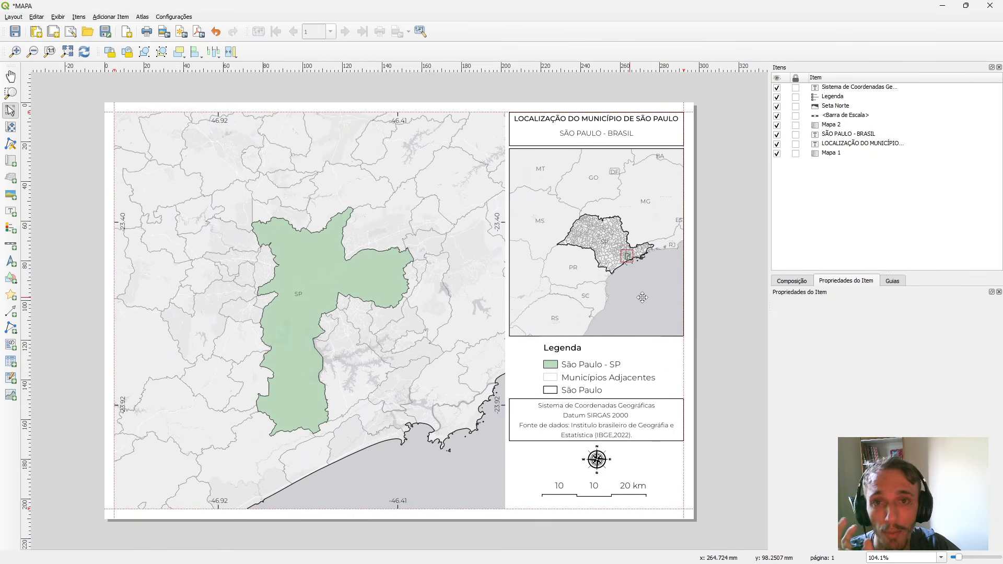
Change the grid type of the main map's Grade 1 to Sólida.
right_click(326, 297)
key(Escape)
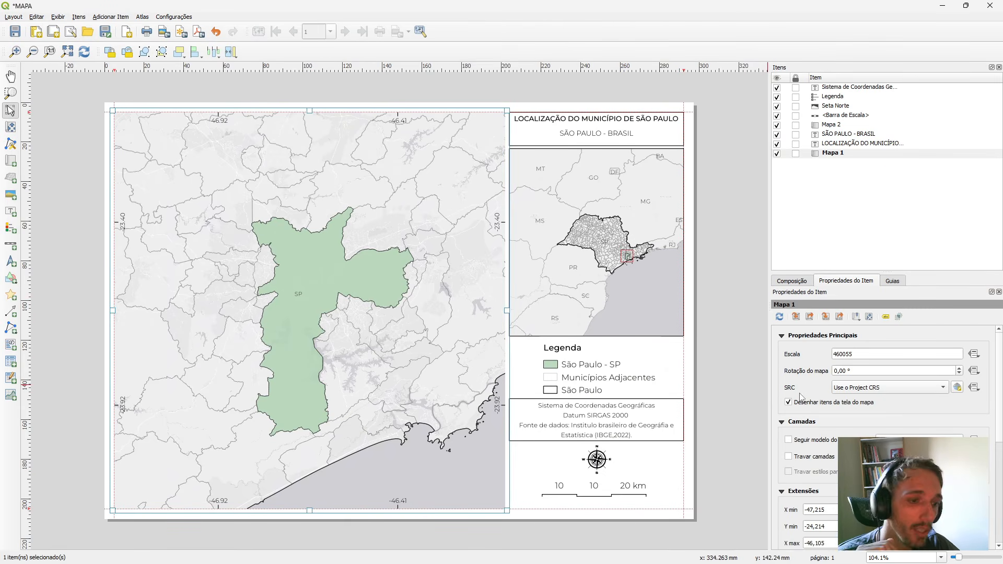
scroll(807, 401, down, 3)
scroll(807, 401, down, 2)
click(798, 416)
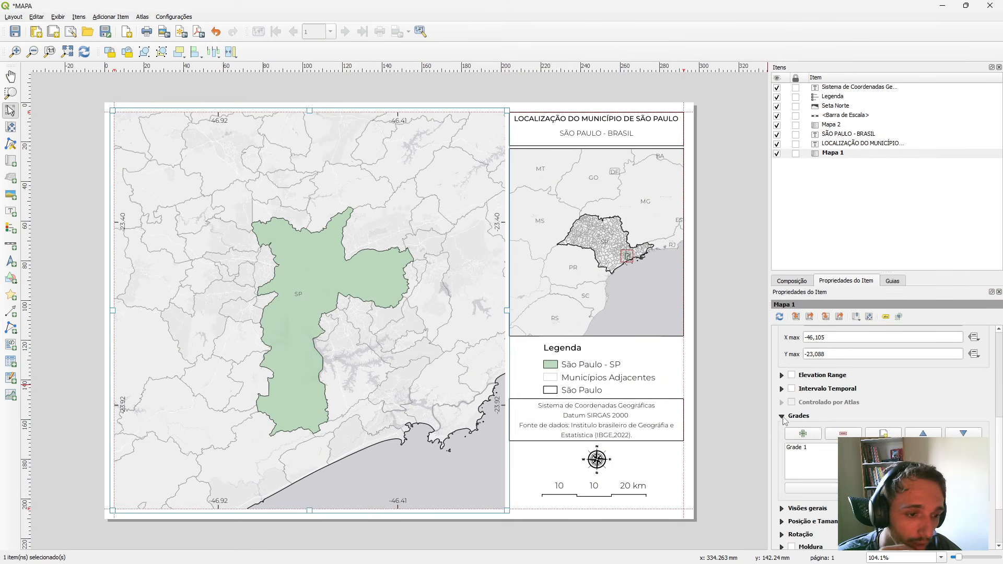
click(804, 448)
click(810, 487)
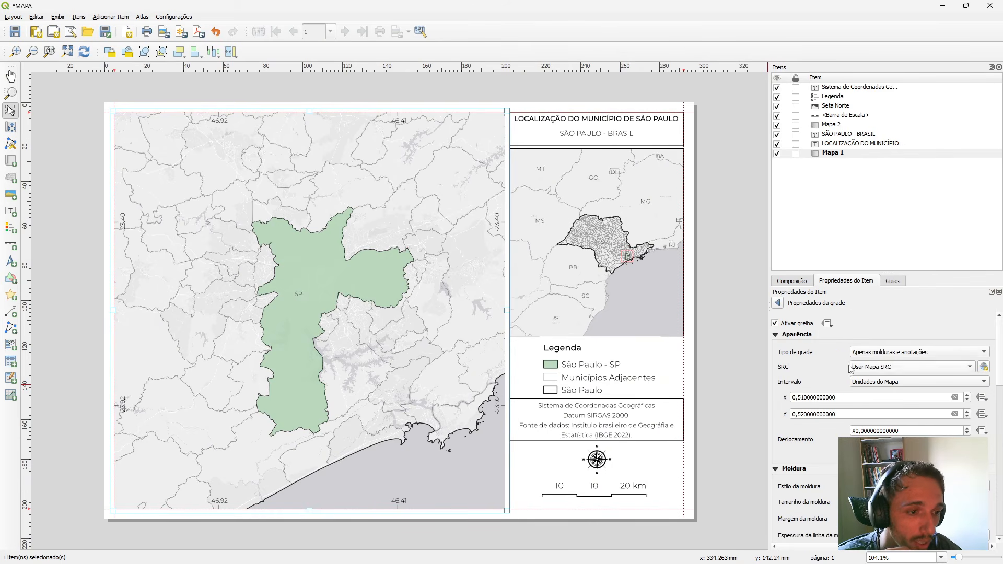
click(874, 356)
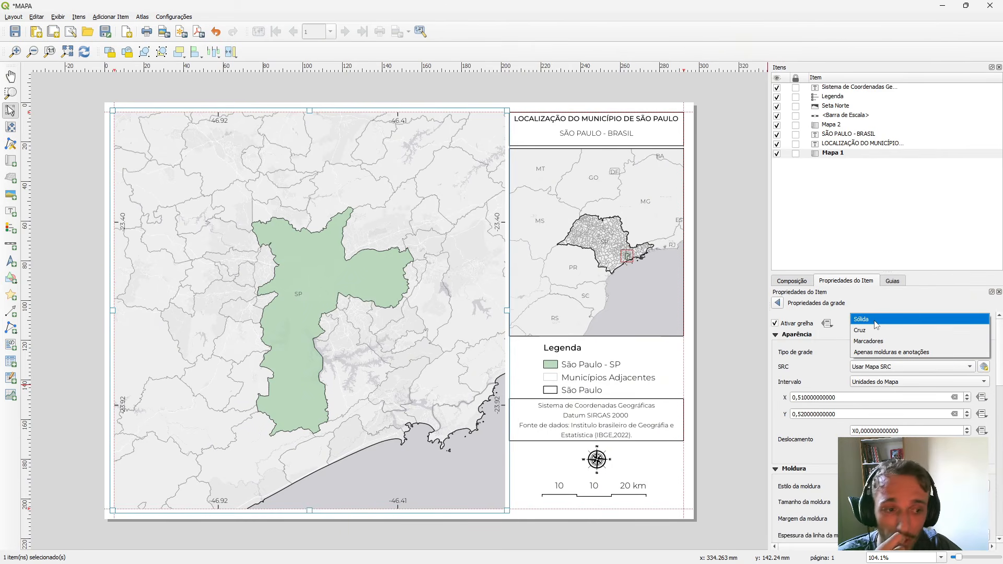
click(876, 319)
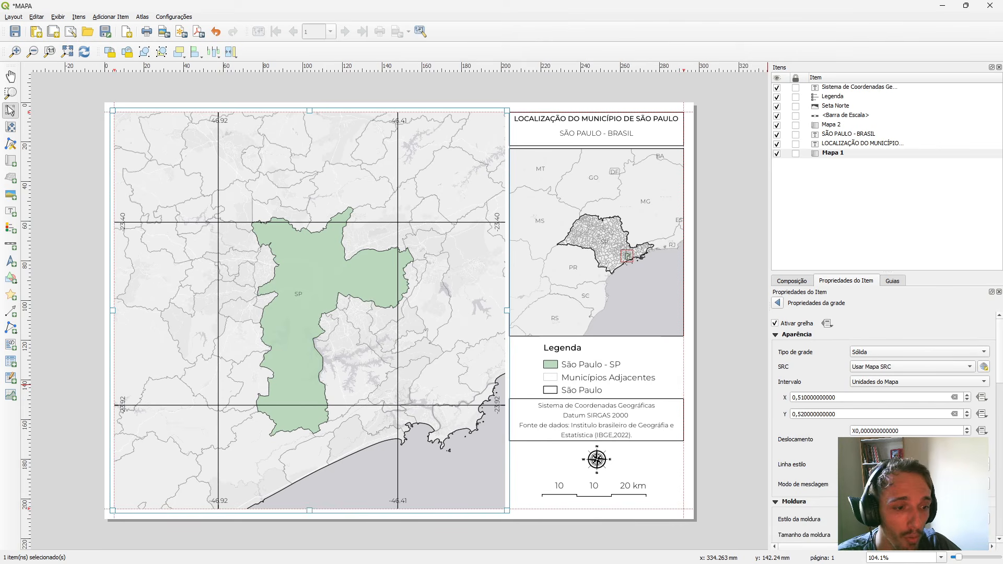
Set the stroke width of the grid's Linha Simples symbol to 0.05 mm.
click(856, 464)
click(878, 328)
click(854, 432)
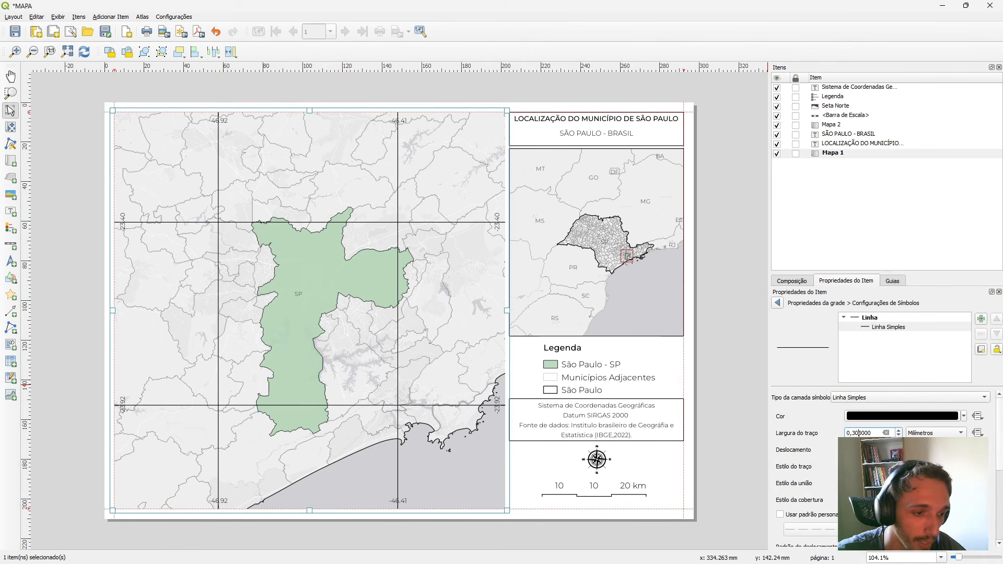
text(5)
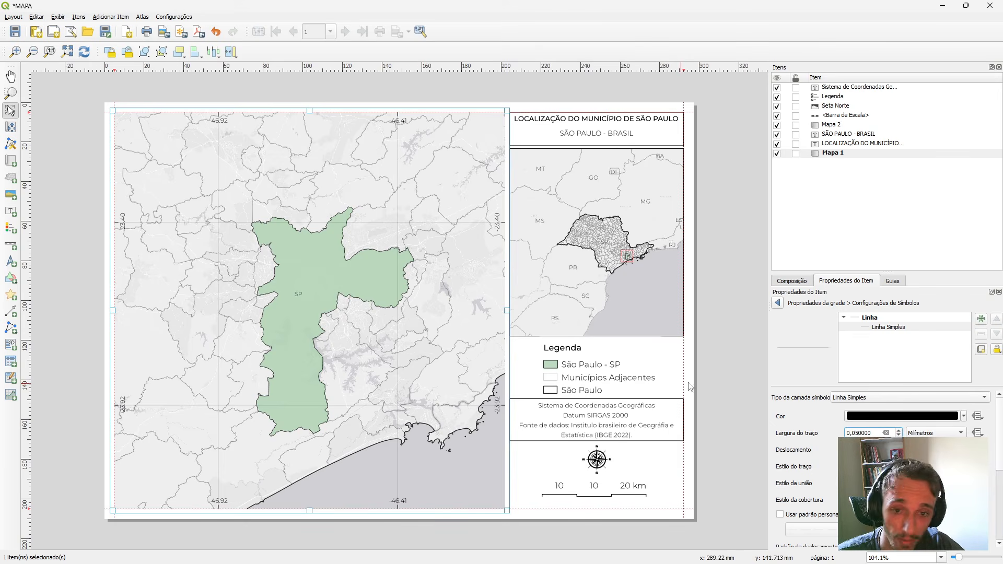
click(727, 352)
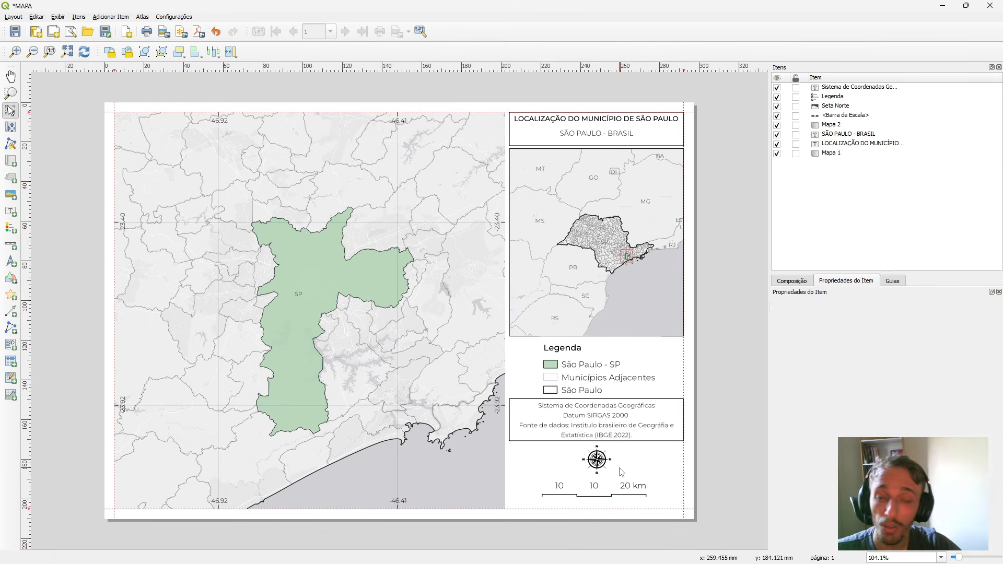
Add a second grid to the main map.
click(410, 358)
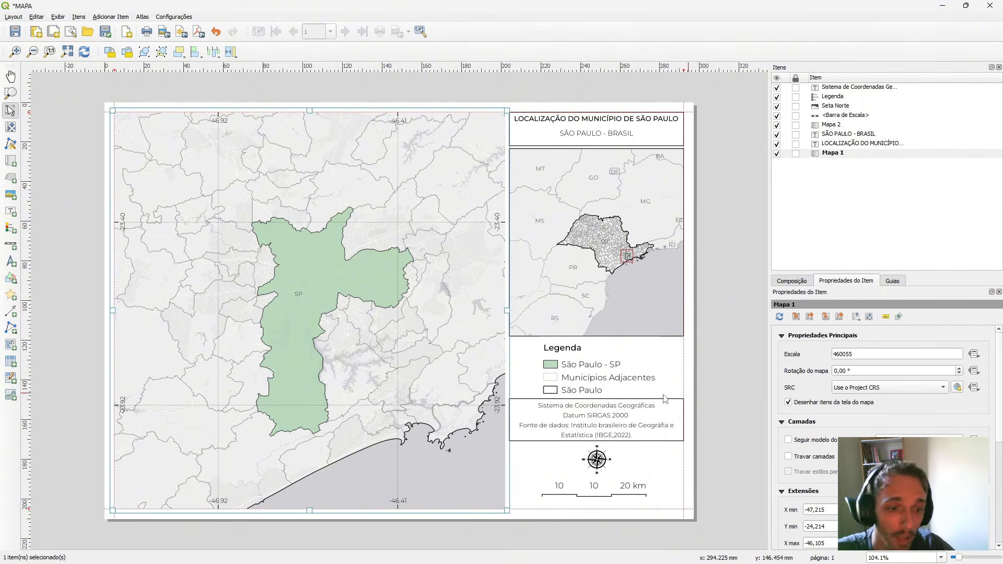
right_click(353, 322)
click(404, 404)
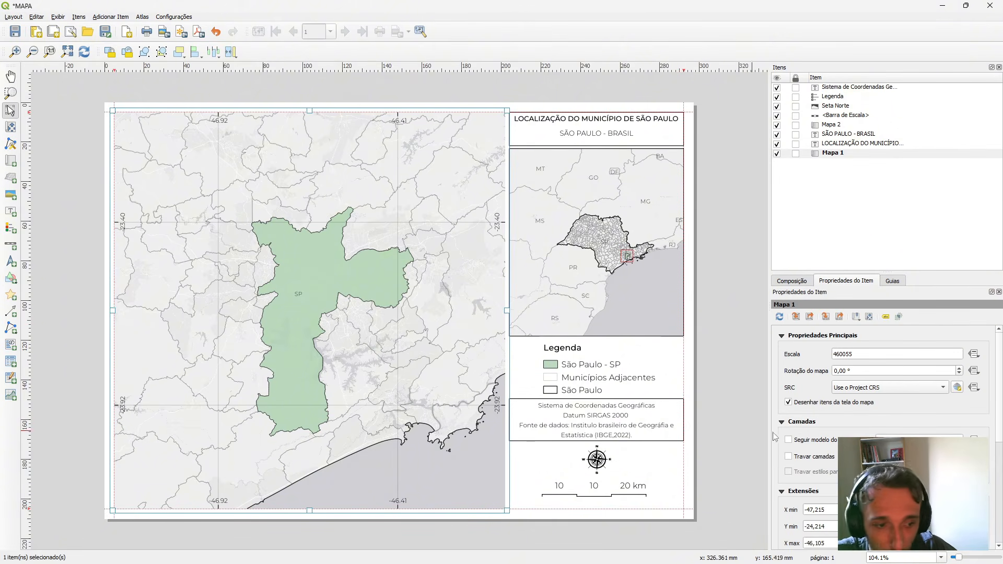
scroll(776, 436, down, 5)
click(782, 416)
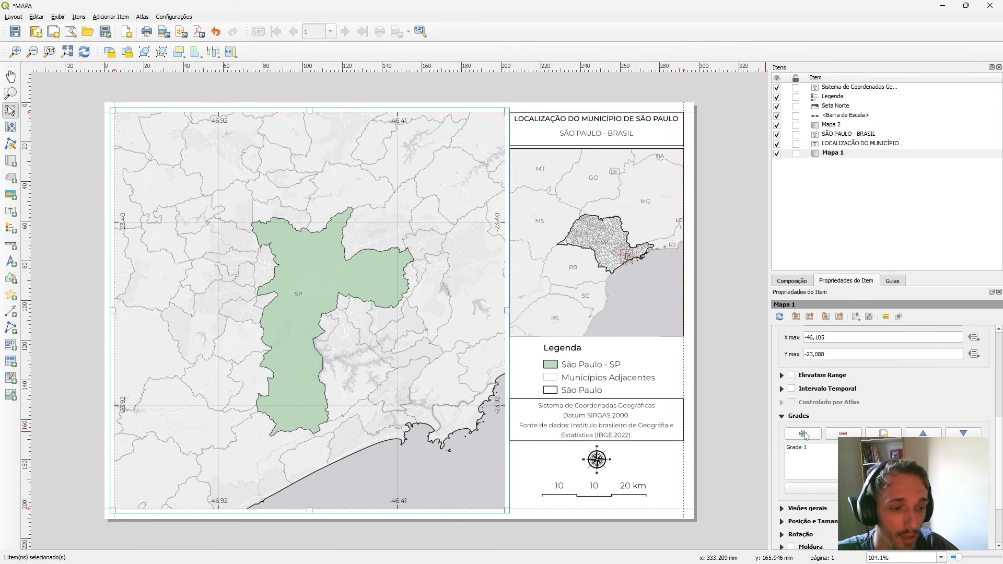
click(804, 434)
click(815, 451)
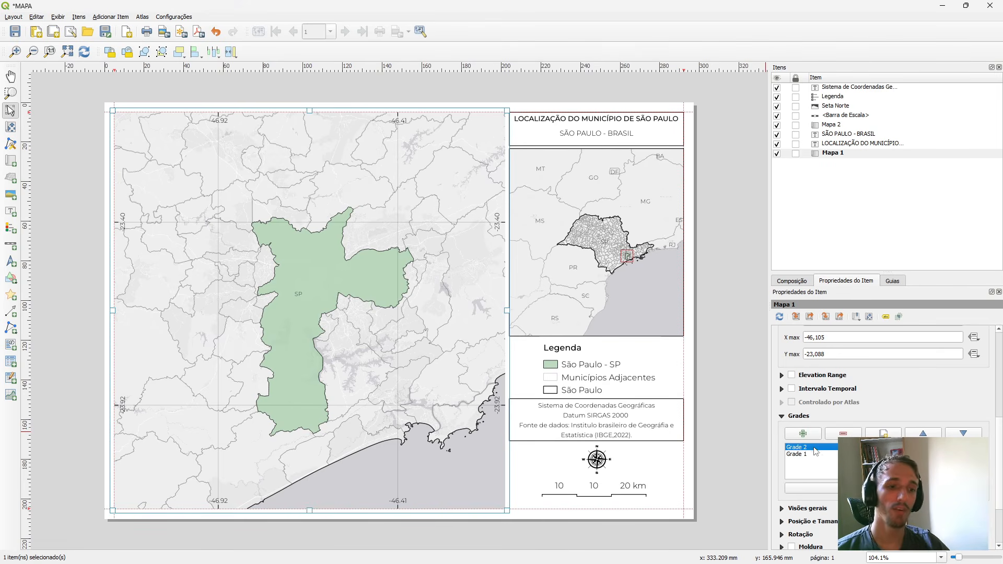
Set the second grid's frame style to Linha da borda to outline the main map.
click(810, 488)
scroll(831, 474, down, 2)
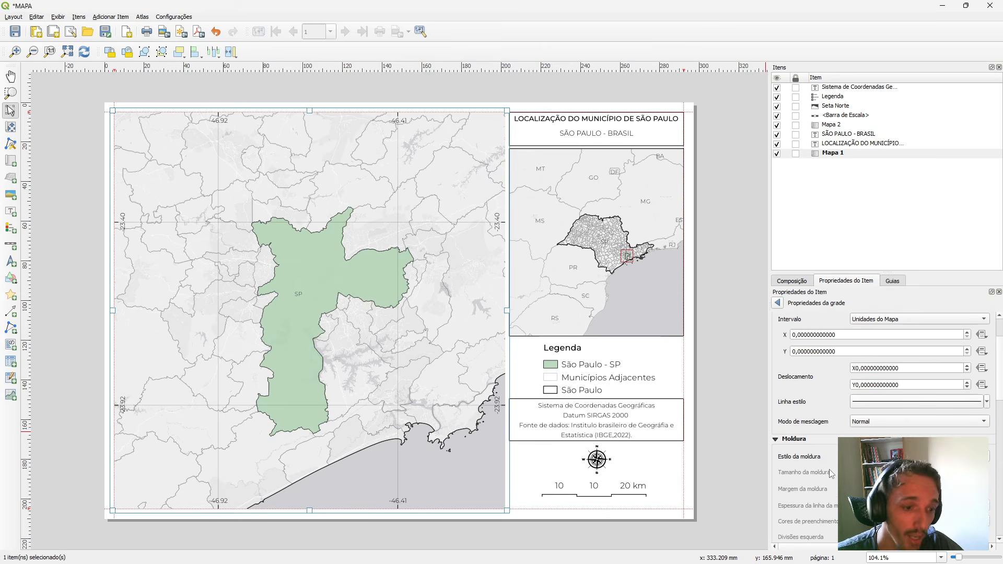
scroll(805, 473, down, 3)
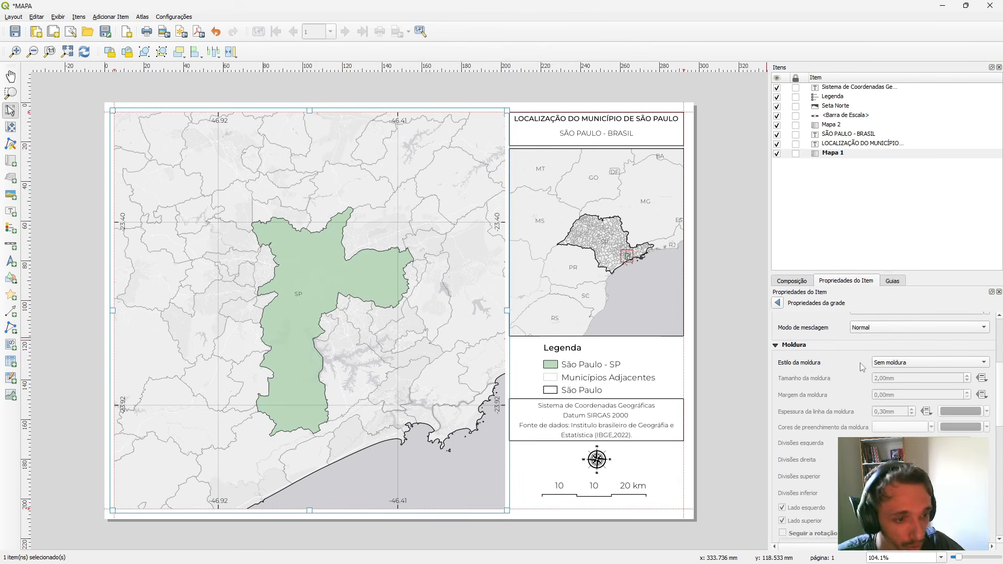
click(891, 364)
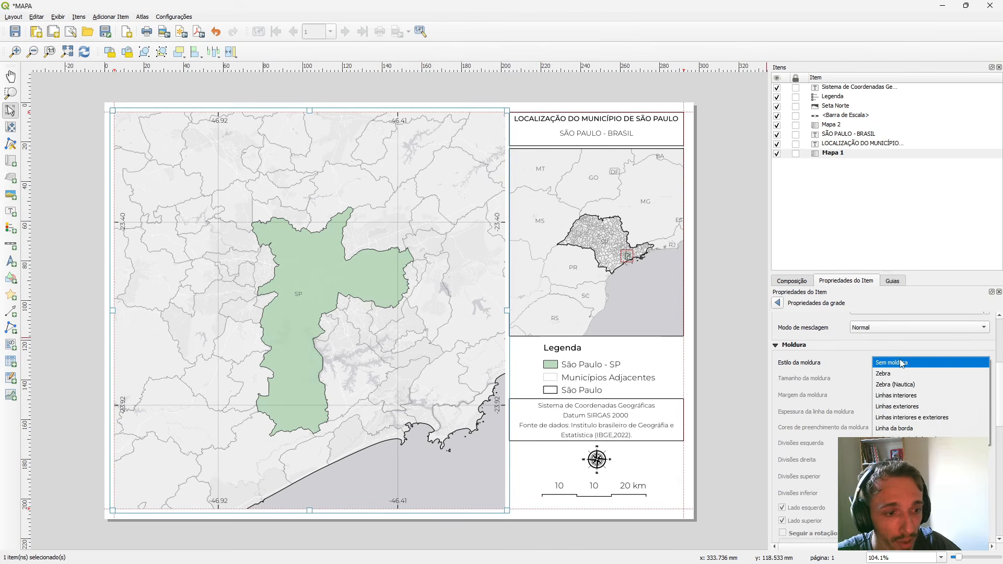
click(918, 429)
click(723, 327)
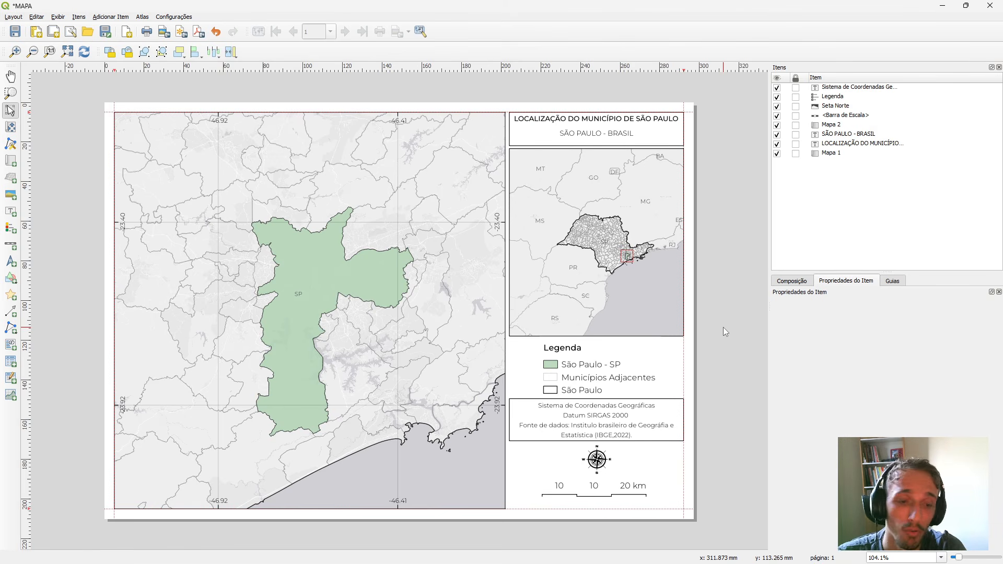
Move the São Paulo entry above Municípios Adjacentes in the legend's ESTADOS group.
click(597, 384)
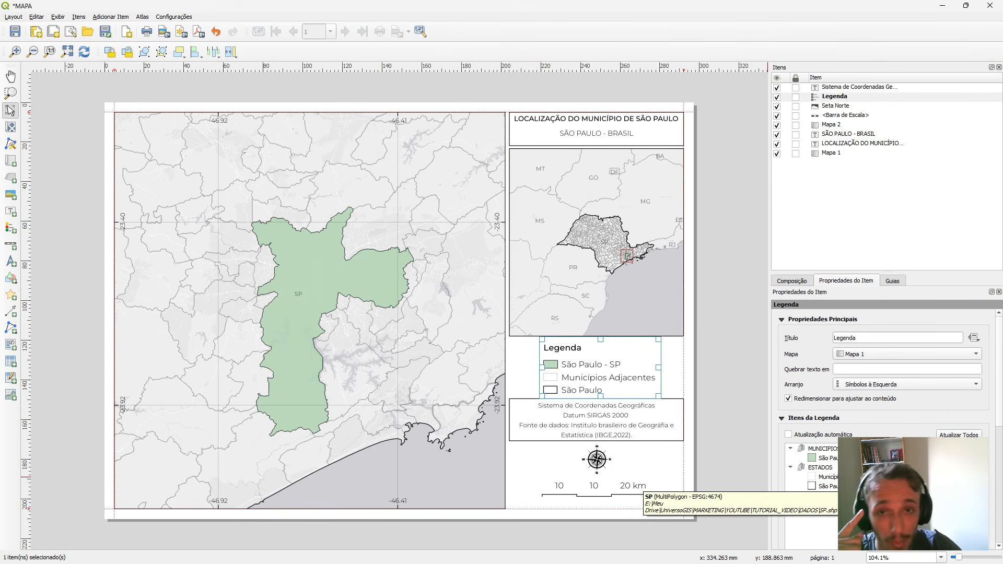
click(839, 486)
scroll(840, 486, down, 2)
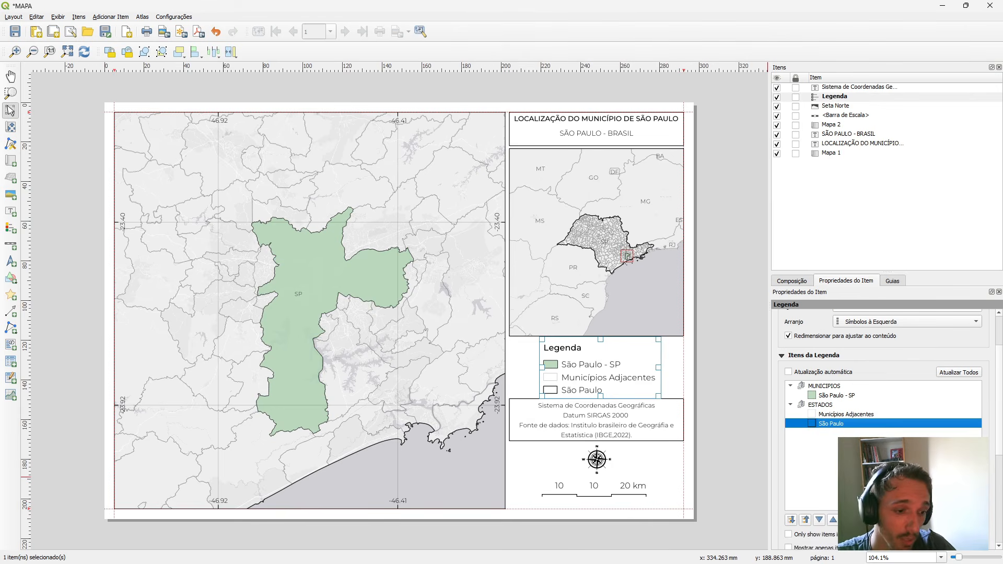
click(833, 521)
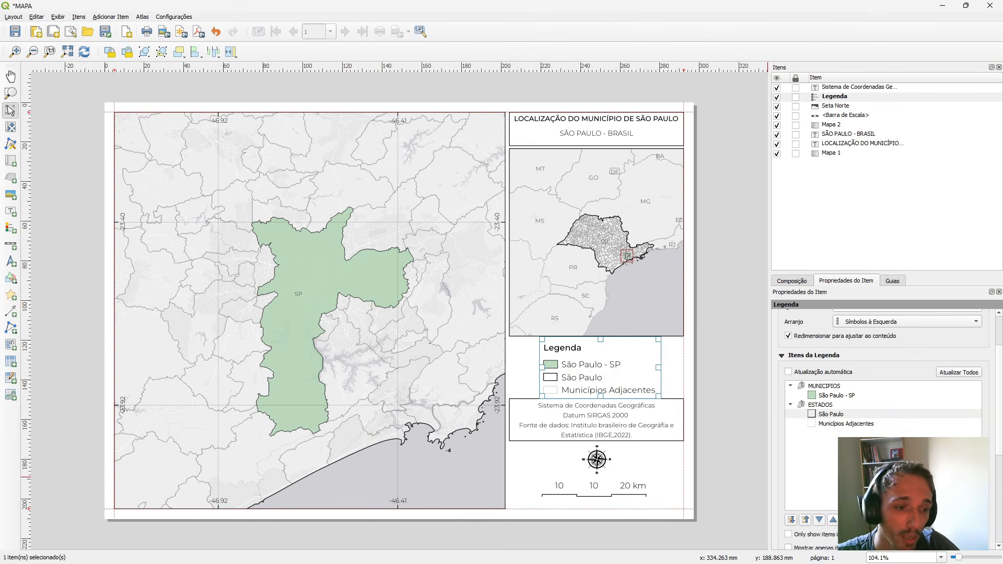
Reorder the legend groups so ESTADOS comes before MUNICIPIOS.
drag(831, 387, 859, 437)
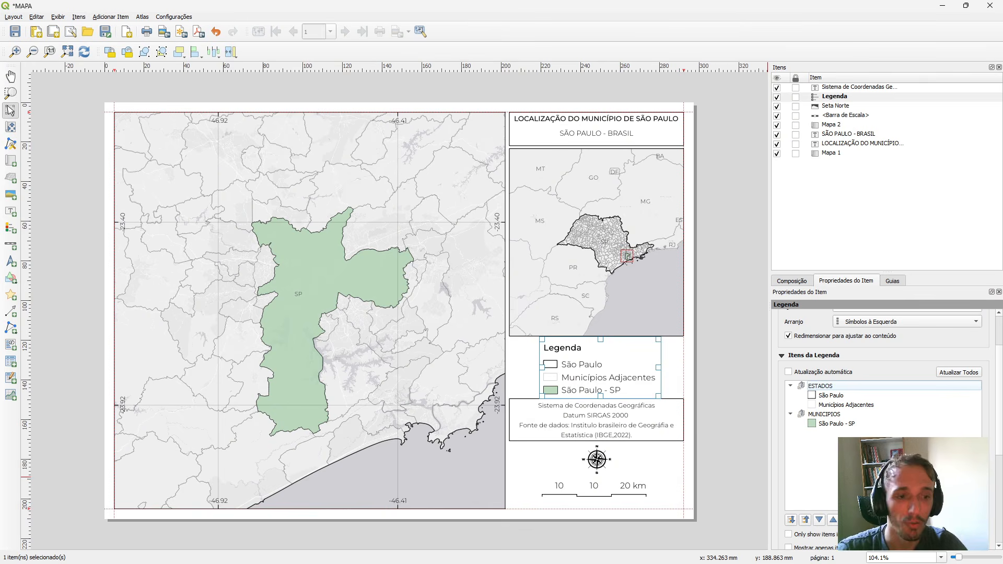
click(855, 407)
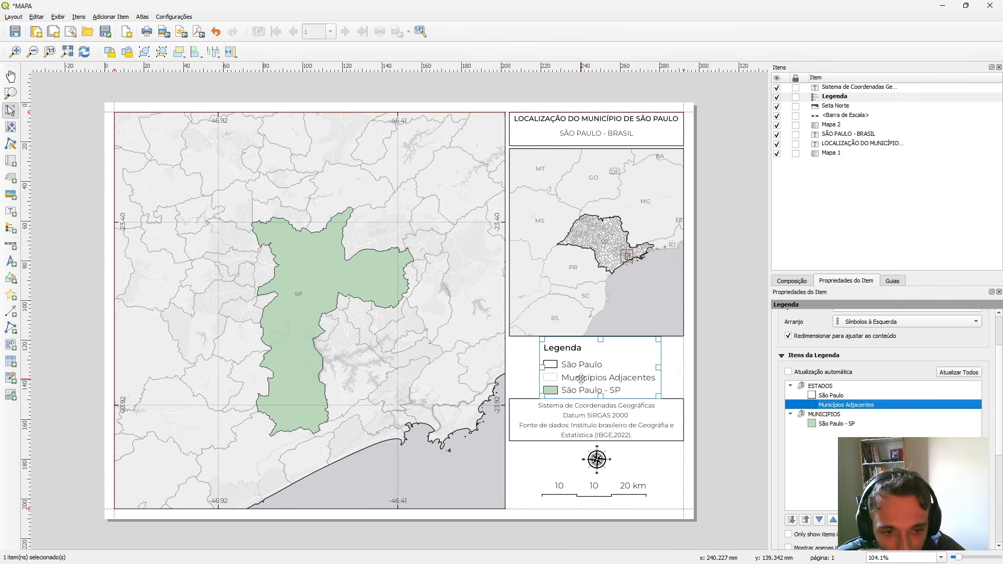
click(726, 417)
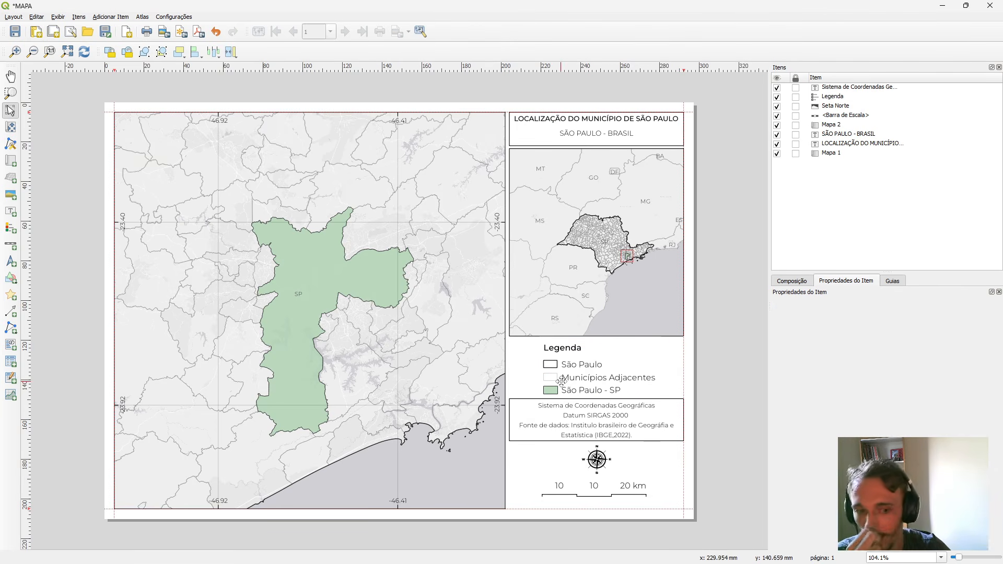